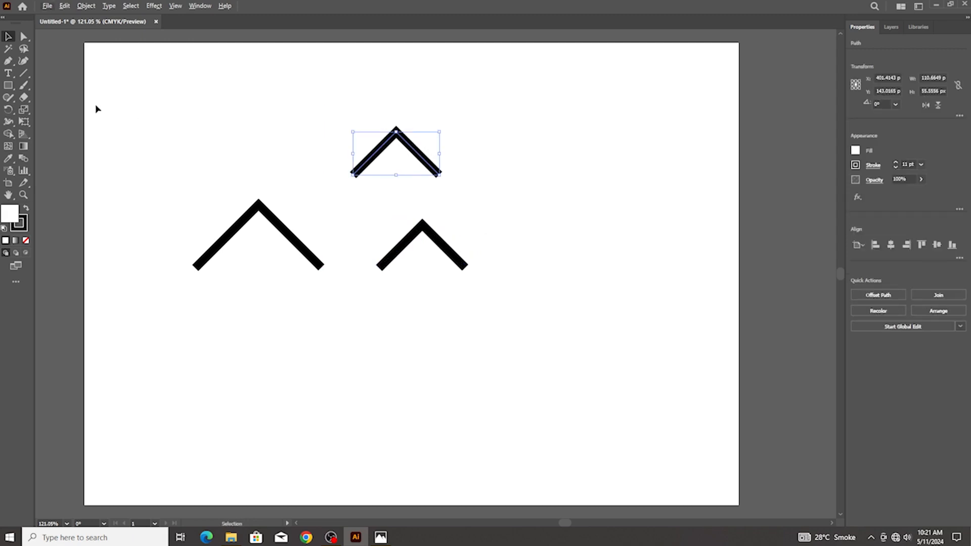
Lengthen the right leg of the uppermost chevron diagonally downward with Direct Selection
{"action": "left_click", "coordinate": [24, 37]}
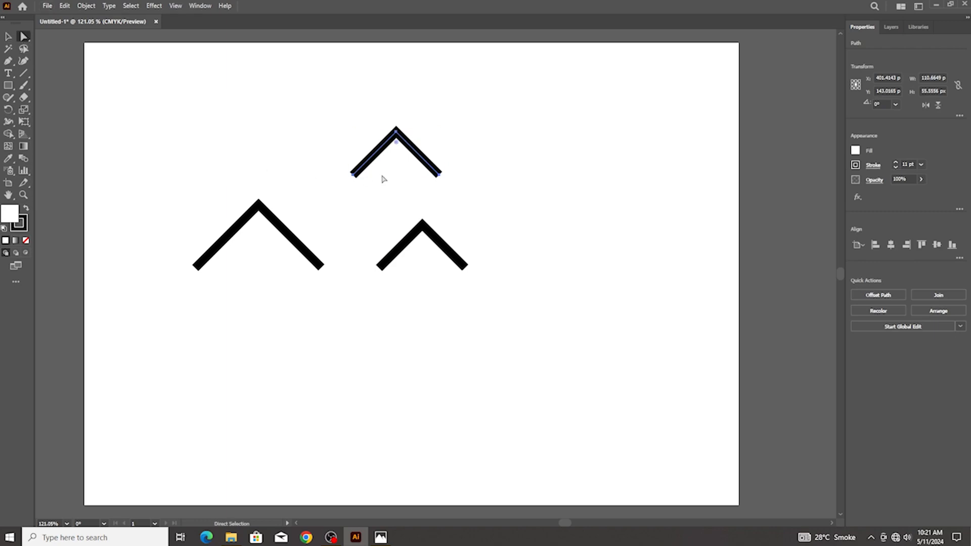
{"action": "left_click_drag", "start_coordinate": [440, 175], "coordinate": [481, 216]}
{"action": "left_click", "coordinate": [8, 36]}
Shift the small chevron slightly left beneath the uppermost chevron and deselect it
{"action": "left_click", "coordinate": [445, 246]}
{"action": "scroll", "coordinate": [445, 248], "scroll_direction": "up", "scroll_amount": 4}
{"action": "left_click_drag", "start_coordinate": [445, 253], "coordinate": [429, 251]}
{"action": "left_click", "coordinate": [494, 267]}
{"action": "scroll", "coordinate": [494, 267], "scroll_direction": "down", "scroll_amount": 2}
{"action": "scroll", "coordinate": [133, 198], "scroll_direction": "down", "scroll_amount": 1}
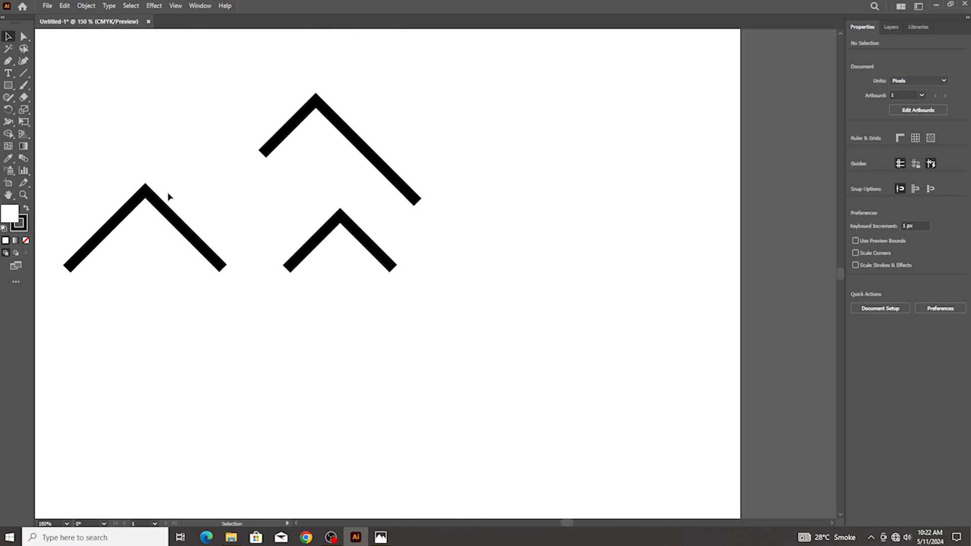
Duplicate the left chevron to the far right of the group and lengthen the copy's right leg diagonally downward
{"action": "left_click_drag", "start_coordinate": [196, 237], "coordinate": [569, 255]}
{"action": "left_click", "coordinate": [23, 39]}
{"action": "scroll", "coordinate": [526, 232], "scroll_direction": "down", "scroll_amount": 1}
{"action": "scroll", "coordinate": [381, 254], "scroll_direction": "down", "scroll_amount": 1}
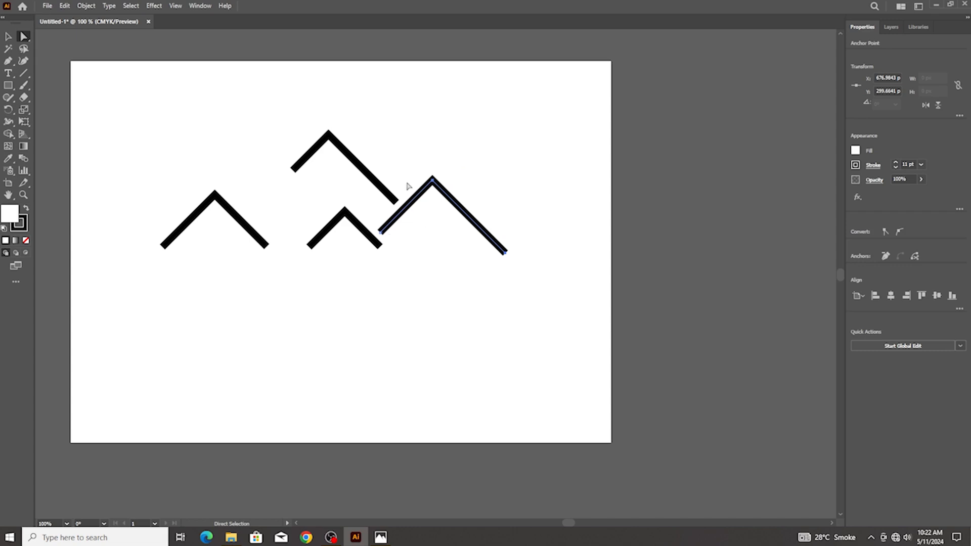
Shift the uppermost chevron slightly left, widening the gap between its long leg and the right chevron
{"action": "left_click", "coordinate": [6, 37]}
{"action": "scroll", "coordinate": [362, 190], "scroll_direction": "up", "scroll_amount": 1}
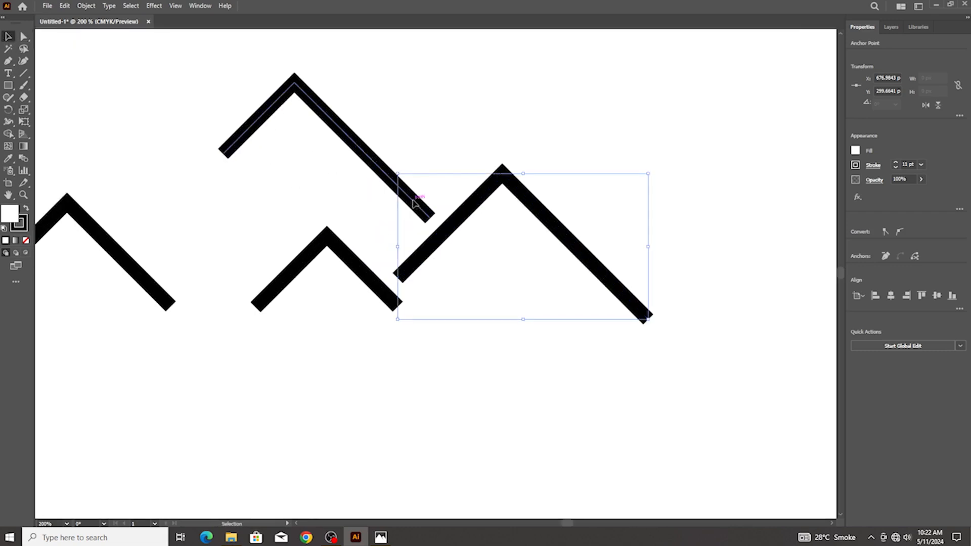
{"action": "left_click", "coordinate": [414, 205]}
{"action": "left_click_drag", "start_coordinate": [414, 205], "coordinate": [406, 208]}
{"action": "scroll", "coordinate": [405, 206], "scroll_direction": "down", "scroll_amount": 1}
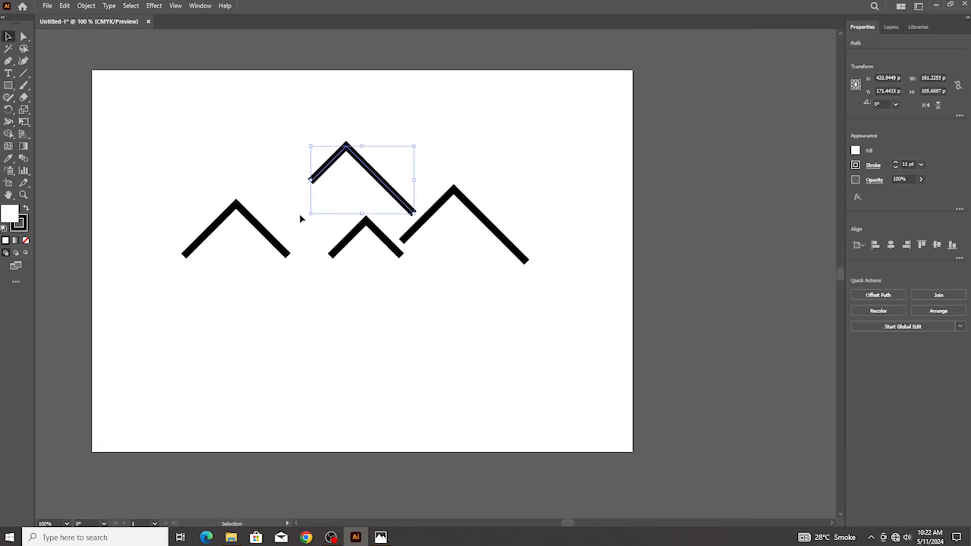
Shift the left chevron slightly right toward the other chevrons and deselect it
{"action": "left_click", "coordinate": [287, 219]}
{"action": "scroll", "coordinate": [287, 220], "scroll_direction": "up", "scroll_amount": 1}
{"action": "left_click_drag", "start_coordinate": [284, 273], "coordinate": [290, 273]}
{"action": "left_click", "coordinate": [143, 177]}
{"action": "scroll", "coordinate": [218, 204], "scroll_direction": "down", "scroll_amount": 2}
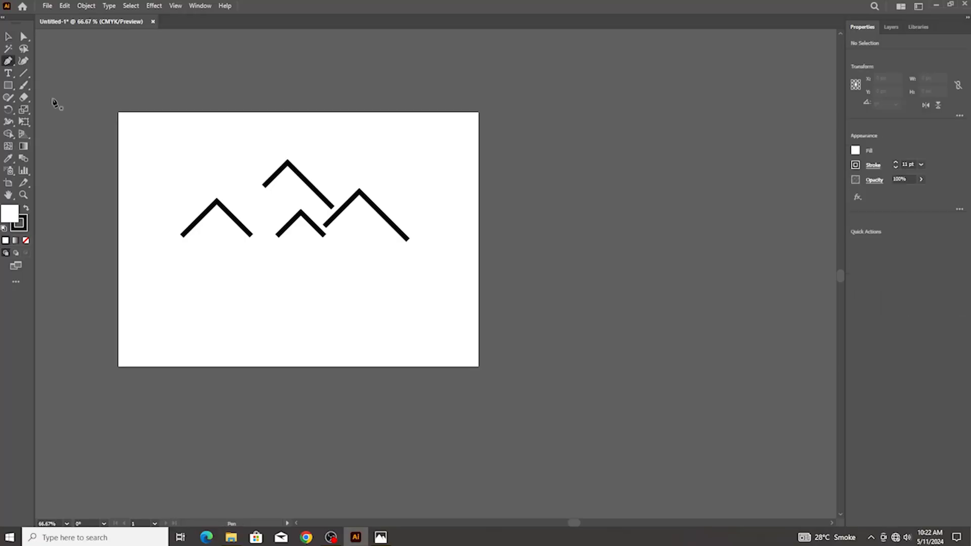
Set the fill to black and the stroke to none for the Pen tool
{"action": "scroll", "coordinate": [228, 231], "scroll_direction": "up", "scroll_amount": 1}
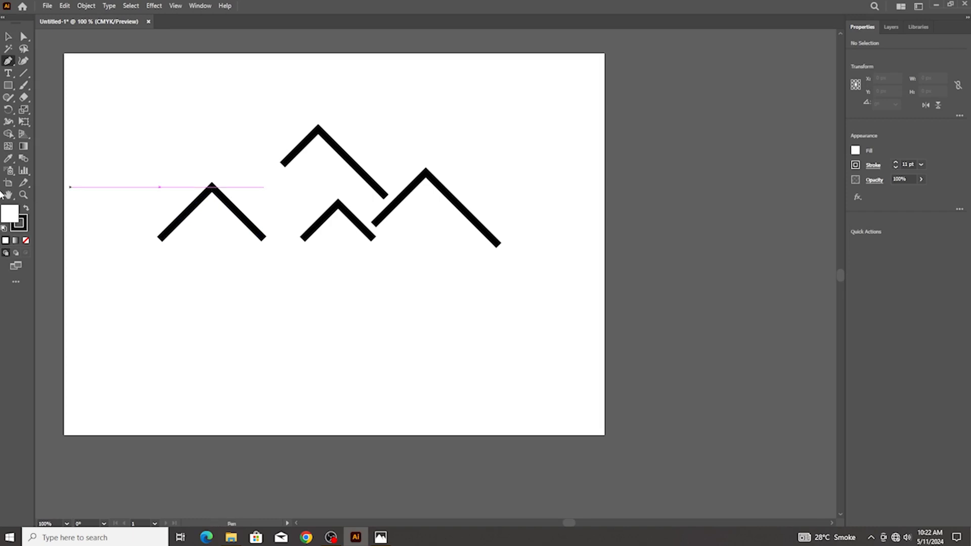
{"action": "left_click", "coordinate": [26, 209]}
{"action": "left_click", "coordinate": [21, 226]}
{"action": "left_click", "coordinate": [25, 241]}
{"action": "left_click", "coordinate": [10, 214]}
{"action": "scroll", "coordinate": [241, 182], "scroll_direction": "up", "scroll_amount": 2}
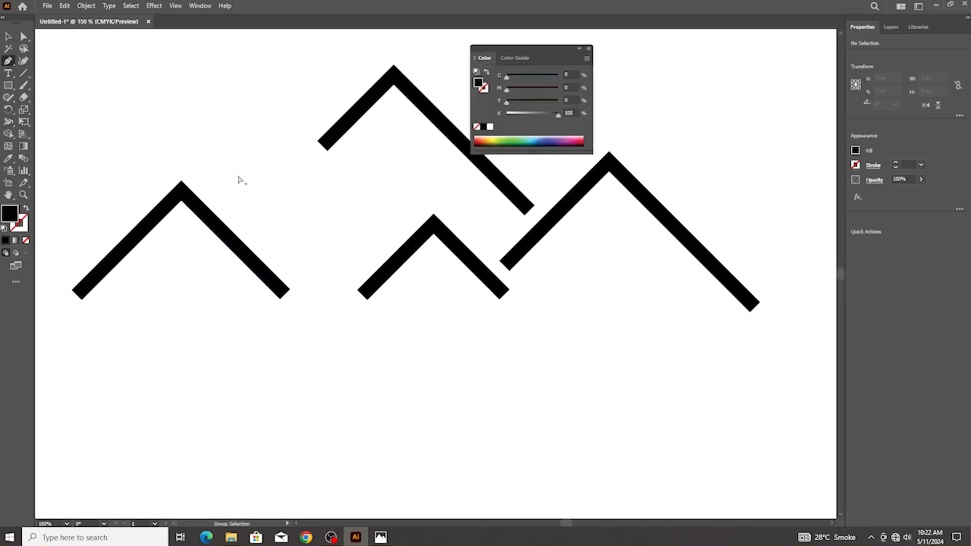
Try drawing a closed black roof shape with the Pen tool, filling the space between the left, uppermost and small chevrons
{"action": "left_click", "coordinate": [181, 176]}
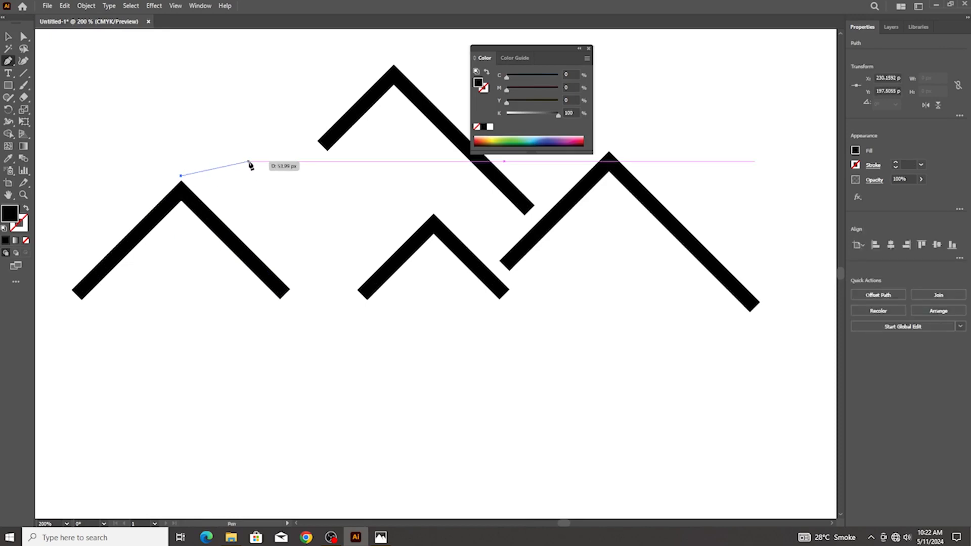
{"action": "left_click", "coordinate": [235, 150]}
{"action": "scroll", "coordinate": [236, 152], "scroll_direction": "down", "scroll_amount": 3}
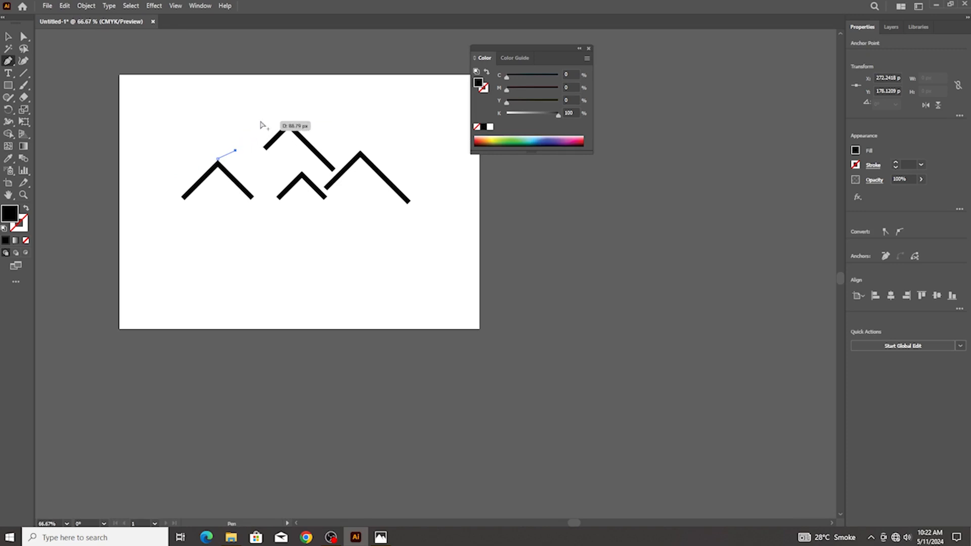
{"action": "scroll", "coordinate": [261, 125], "scroll_direction": "up", "scroll_amount": 1}
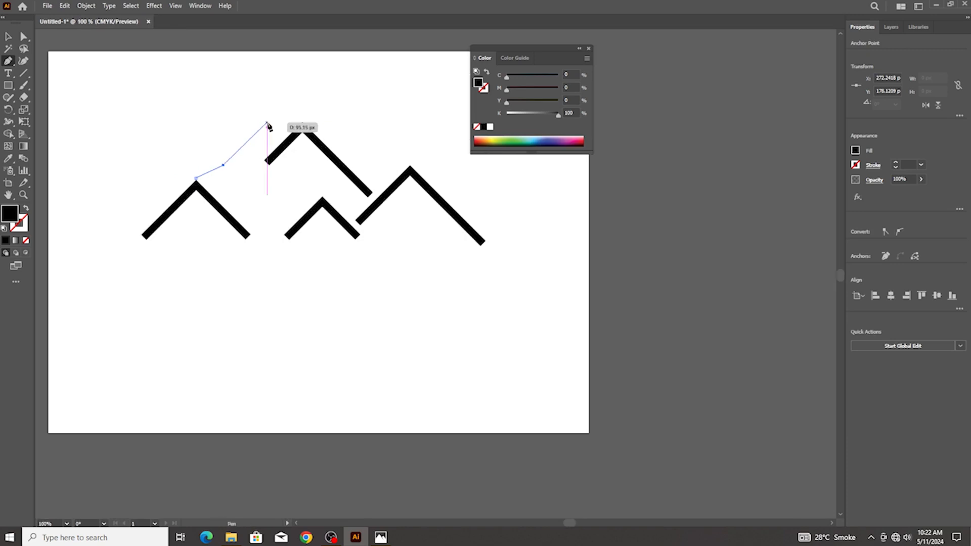
{"action": "left_click", "coordinate": [256, 130]}
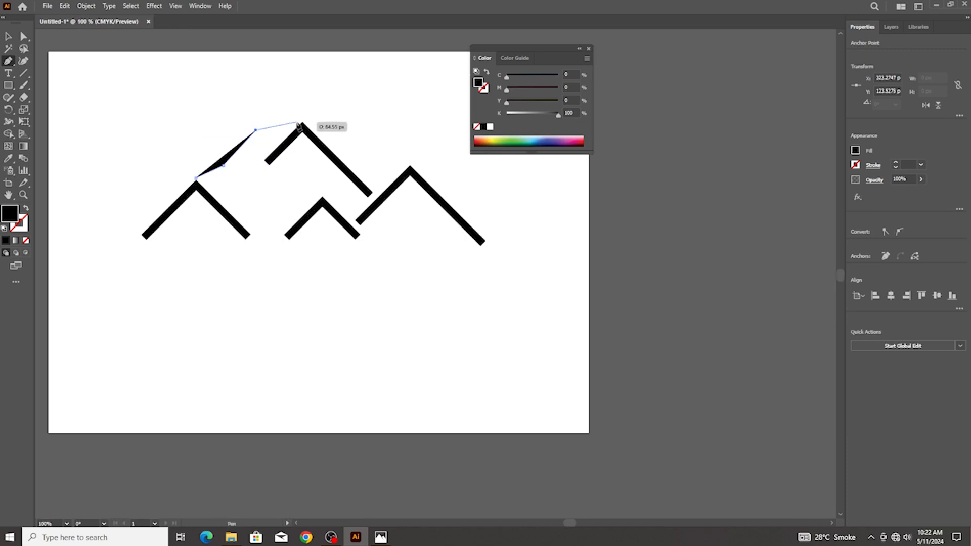
{"action": "left_click", "coordinate": [300, 123]}
{"action": "scroll", "coordinate": [256, 157], "scroll_direction": "up", "scroll_amount": 1}
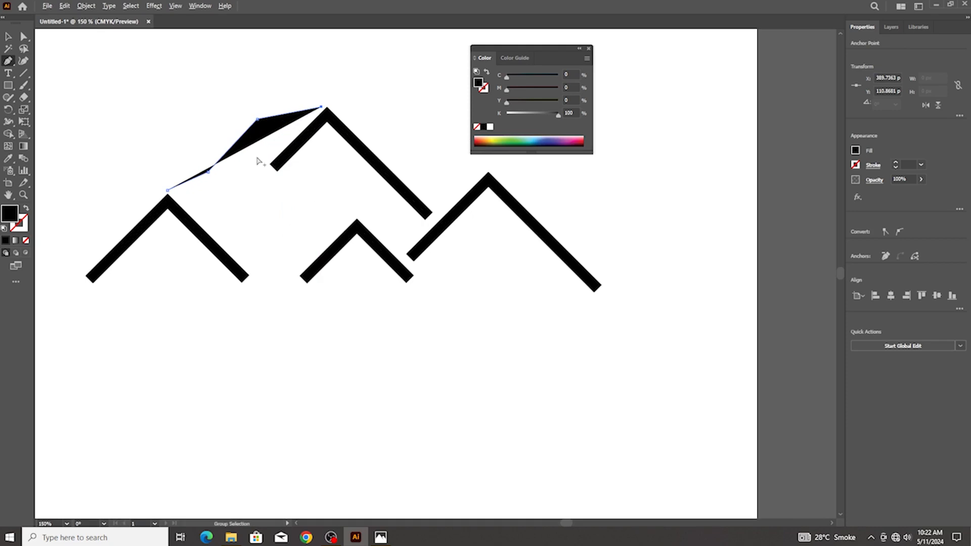
{"action": "scroll", "coordinate": [257, 162], "scroll_direction": "up", "scroll_amount": 2}
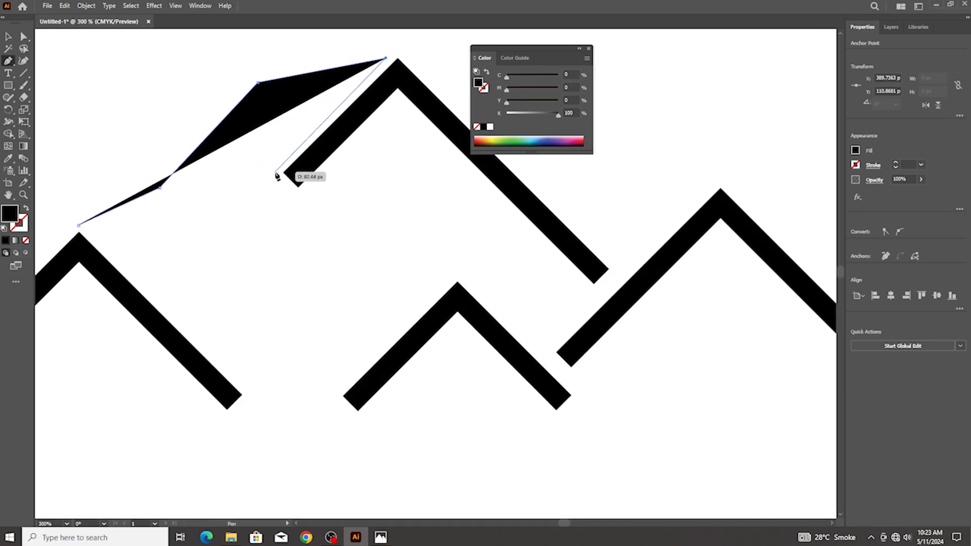
{"action": "left_click", "coordinate": [275, 173]}
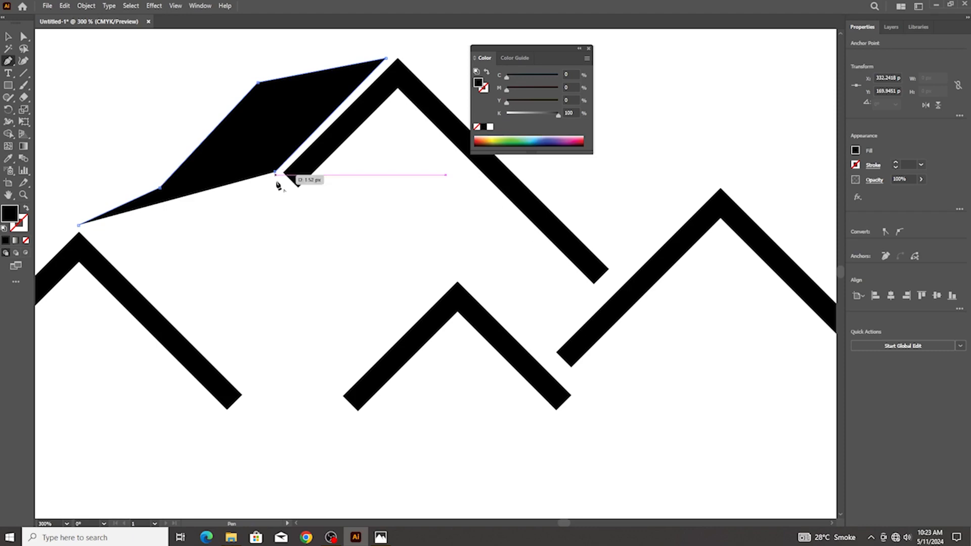
{"action": "left_click", "coordinate": [413, 309]}
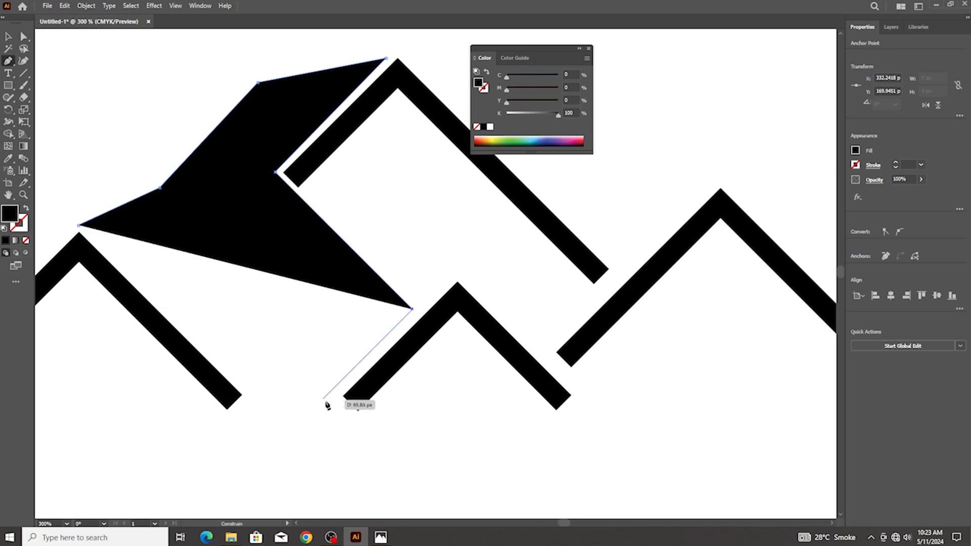
{"action": "left_click", "coordinate": [328, 396]}
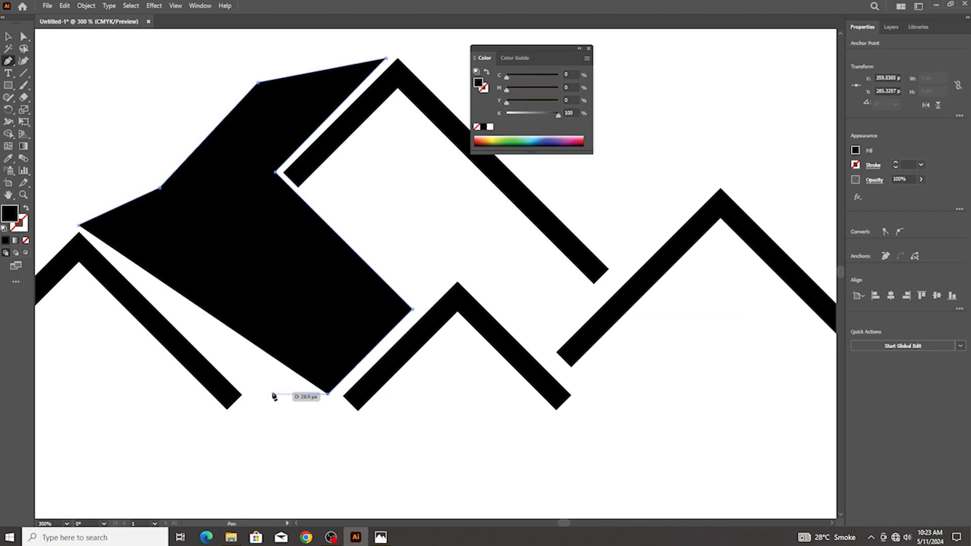
{"action": "left_click", "coordinate": [249, 395]}
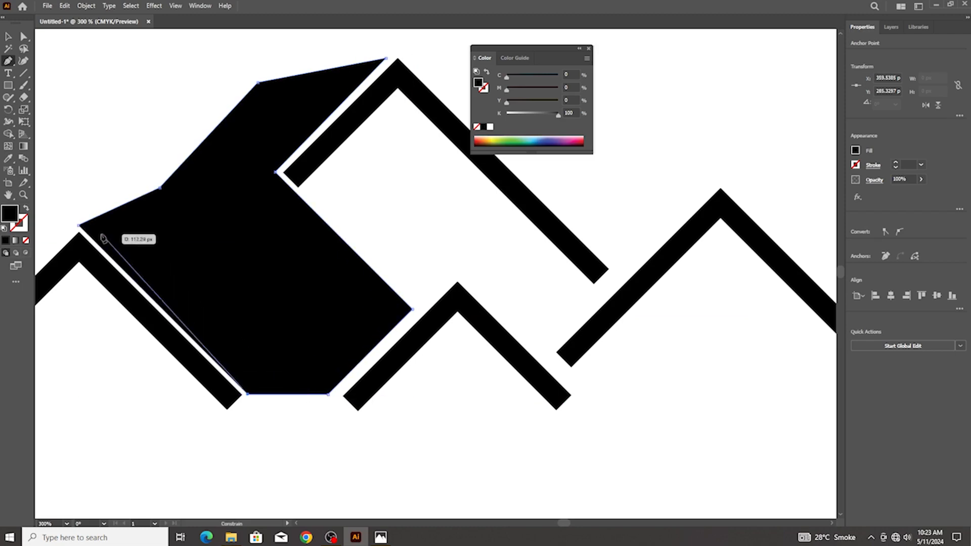
{"action": "left_click", "coordinate": [78, 226]}
Delete the filled black roof shape
{"action": "scroll", "coordinate": [78, 226], "scroll_direction": "down", "scroll_amount": 2}
{"action": "left_click", "coordinate": [8, 36]}
{"action": "scroll", "coordinate": [218, 210], "scroll_direction": "down", "scroll_amount": 2}
{"action": "scroll", "coordinate": [218, 210], "scroll_direction": "up", "scroll_amount": 2}
{"action": "left_click", "coordinate": [223, 235]}
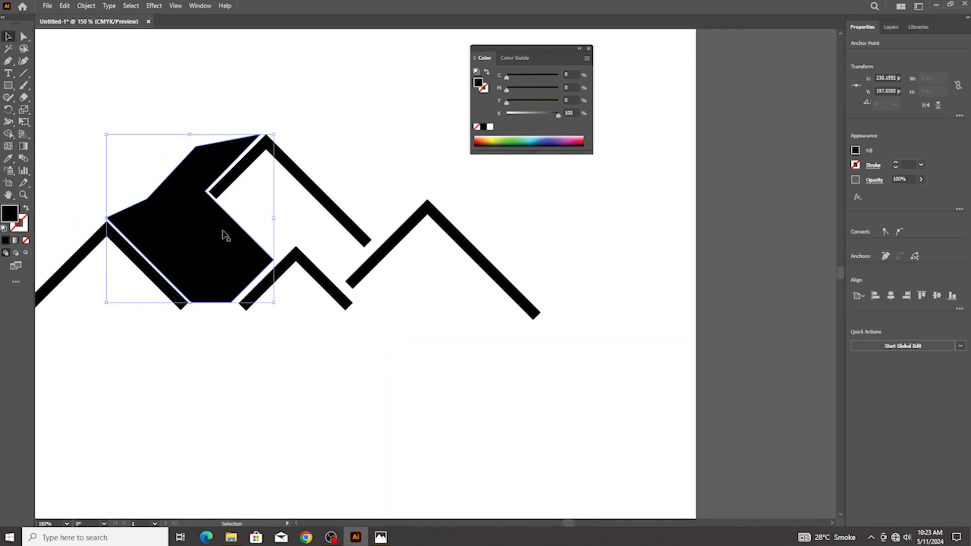
{"action": "key", "text": "Delete"}
{"action": "key", "text": "Delete"}
Lengthen the left leg of the uppermost chevron diagonally downward with Direct Selection
{"action": "left_click", "coordinate": [24, 36]}
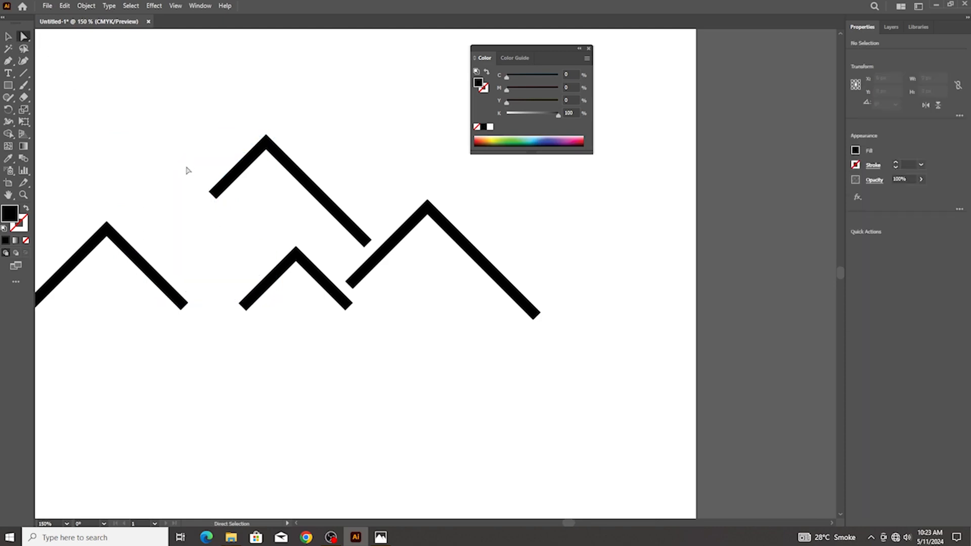
{"action": "left_click", "coordinate": [212, 194]}
{"action": "left_click_drag", "start_coordinate": [213, 196], "coordinate": [186, 225]}
Shift the small and right chevrons slightly right, and move the uppermost chevron right as well
{"action": "left_click", "coordinate": [14, 36]}
{"action": "left_click_drag", "start_coordinate": [262, 251], "coordinate": [378, 277]}
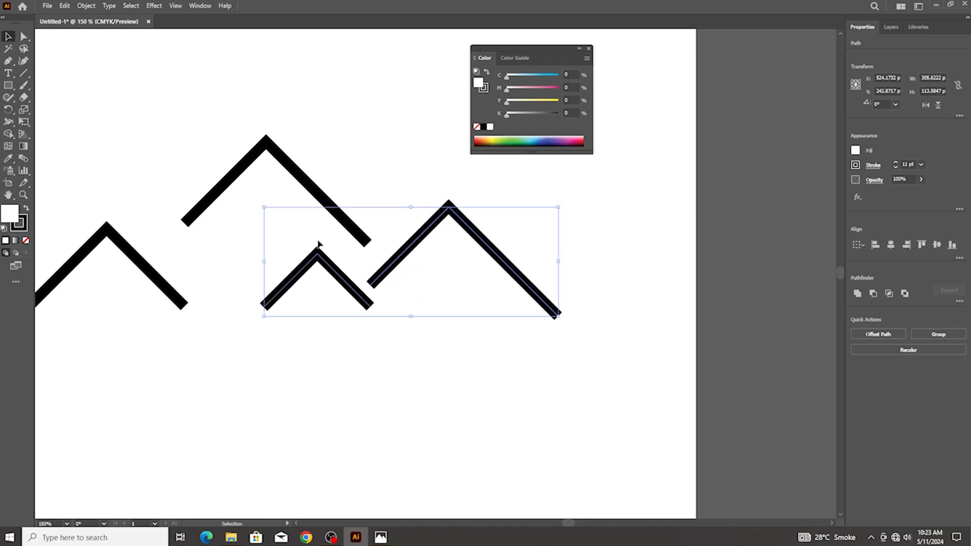
{"action": "left_click", "coordinate": [351, 233]}
{"action": "left_click_drag", "start_coordinate": [360, 237], "coordinate": [374, 238]}
{"action": "left_click", "coordinate": [210, 162]}
Draw the upper edge of a roof shape with the Pen tool, from the left chevron's peak to the uppermost chevron's peak
{"action": "left_click", "coordinate": [9, 62]}
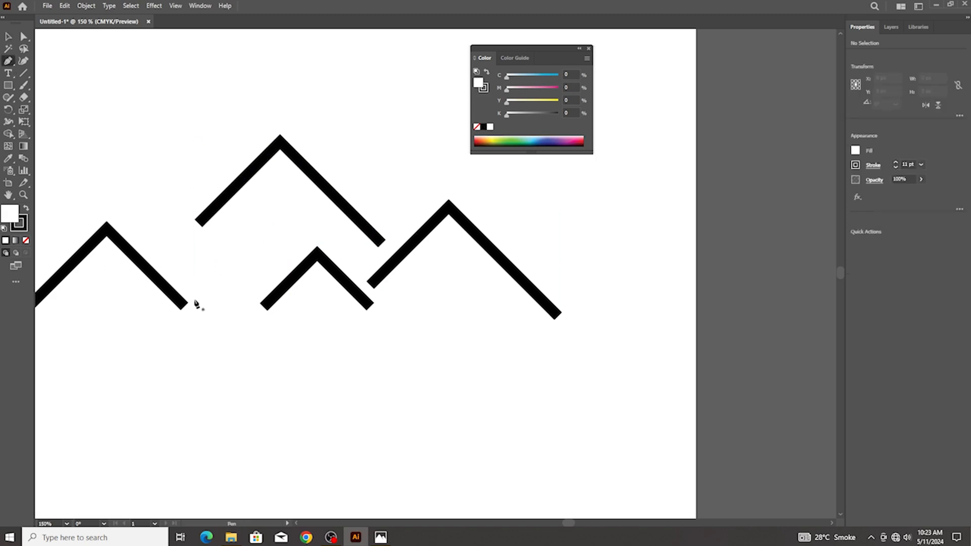
{"action": "left_click", "coordinate": [106, 219]}
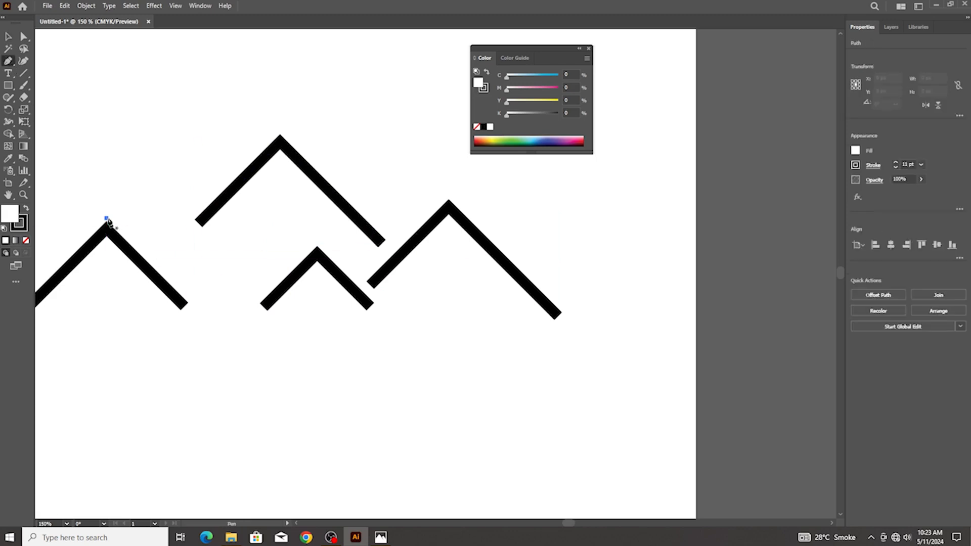
{"action": "left_click", "coordinate": [143, 211]}
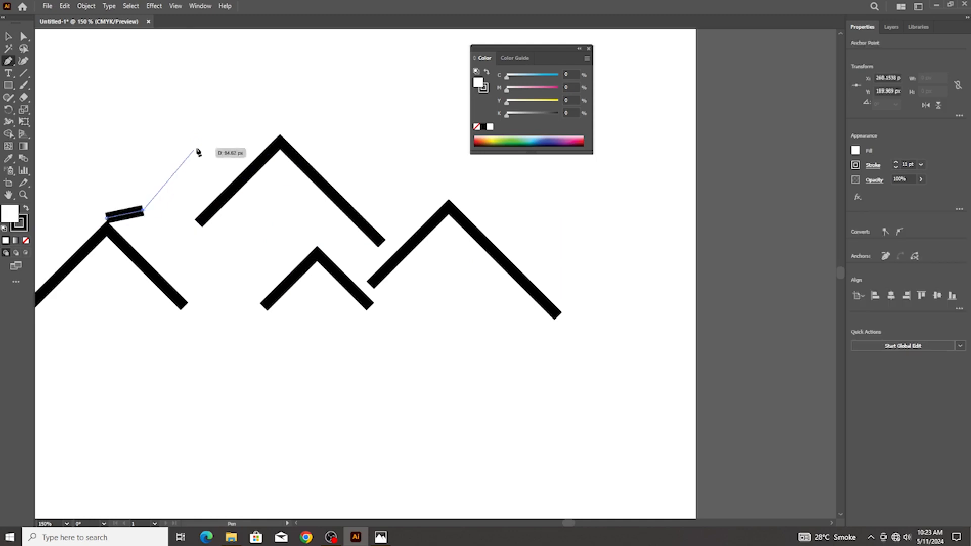
{"action": "left_click", "coordinate": [219, 135]}
{"action": "left_click", "coordinate": [274, 132]}
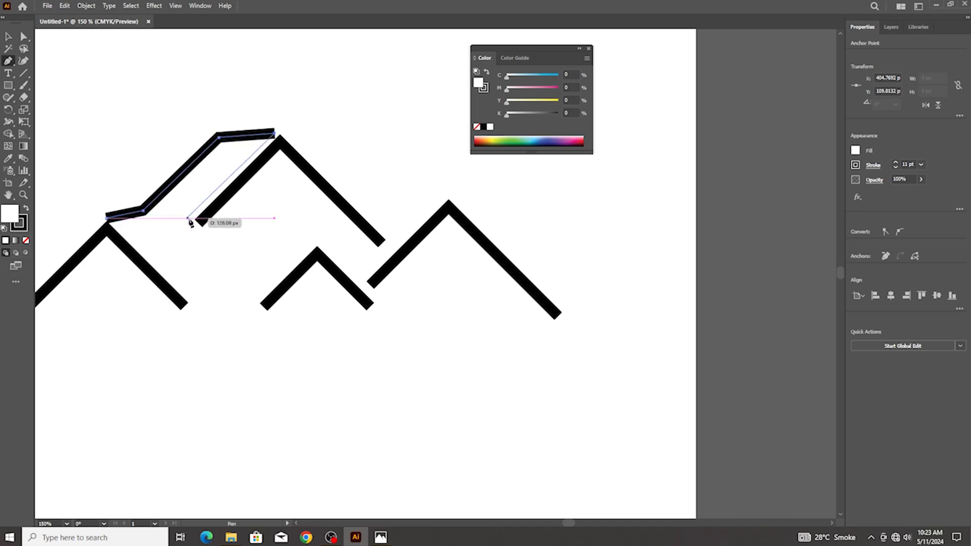
Give the unfinished roof path a black fill and no stroke
{"action": "left_click", "coordinate": [26, 209]}
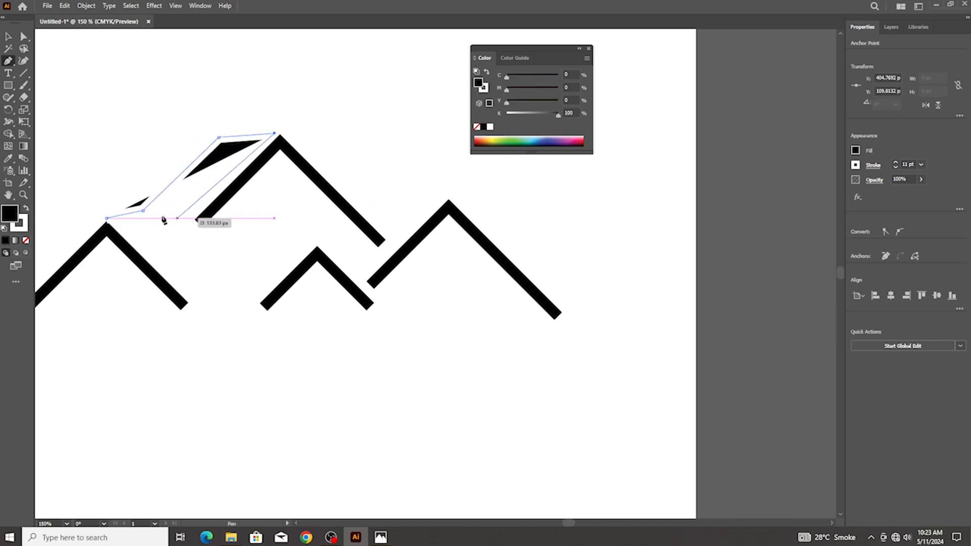
{"action": "left_click", "coordinate": [25, 240]}
{"action": "left_click", "coordinate": [9, 211]}
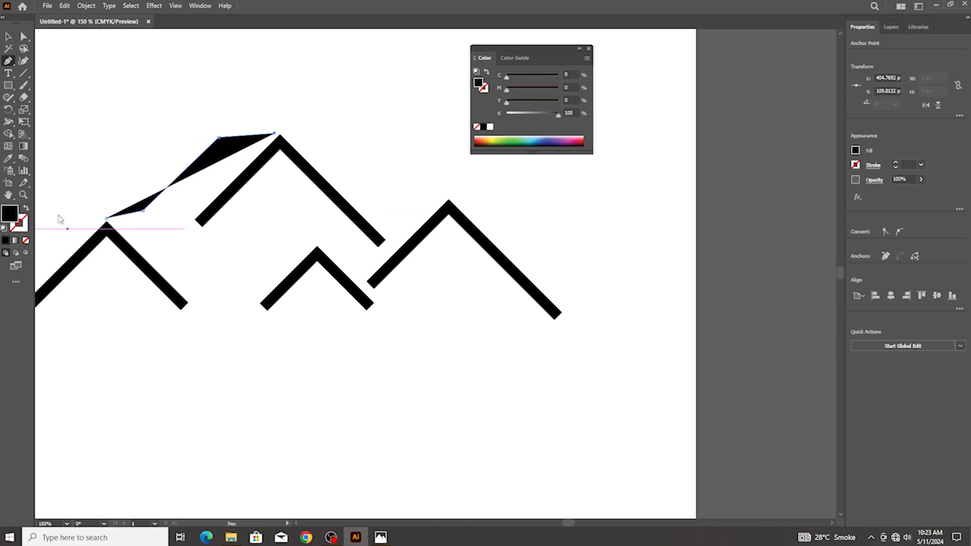
Continue the roof path past the uppermost chevron's left end to the chevrons' baseline, and close it at the left chevron's peak
{"action": "left_click", "coordinate": [190, 221]}
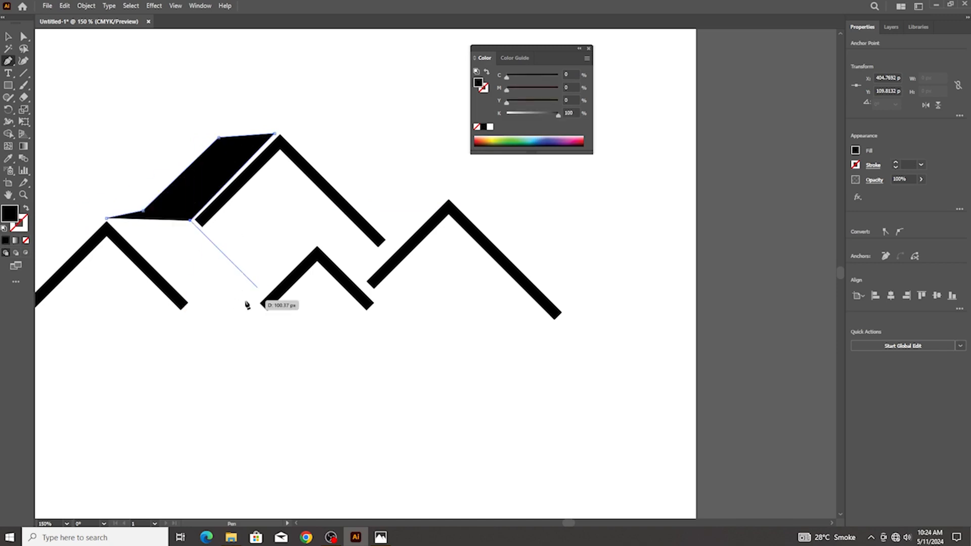
{"action": "left_click", "coordinate": [278, 310], "text": "shift"}
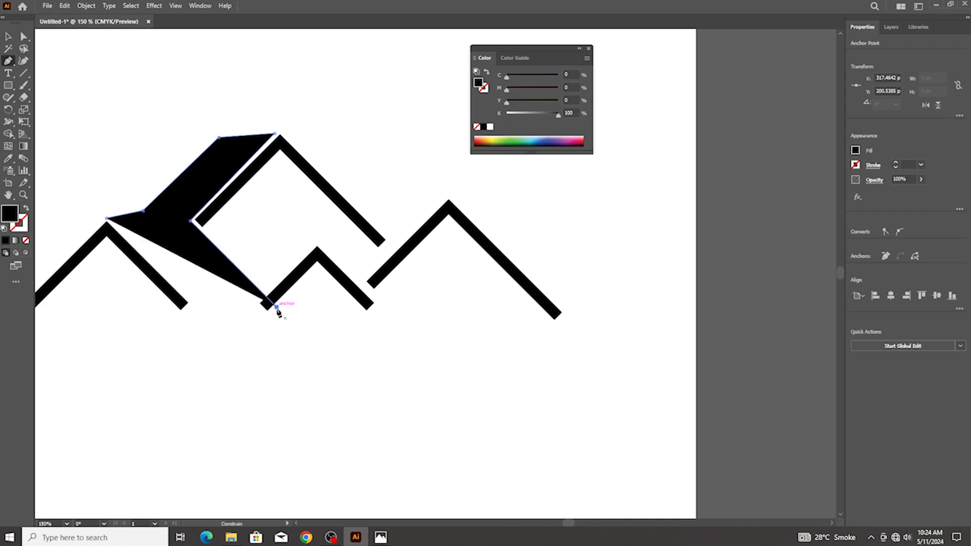
{"action": "left_click", "coordinate": [198, 307]}
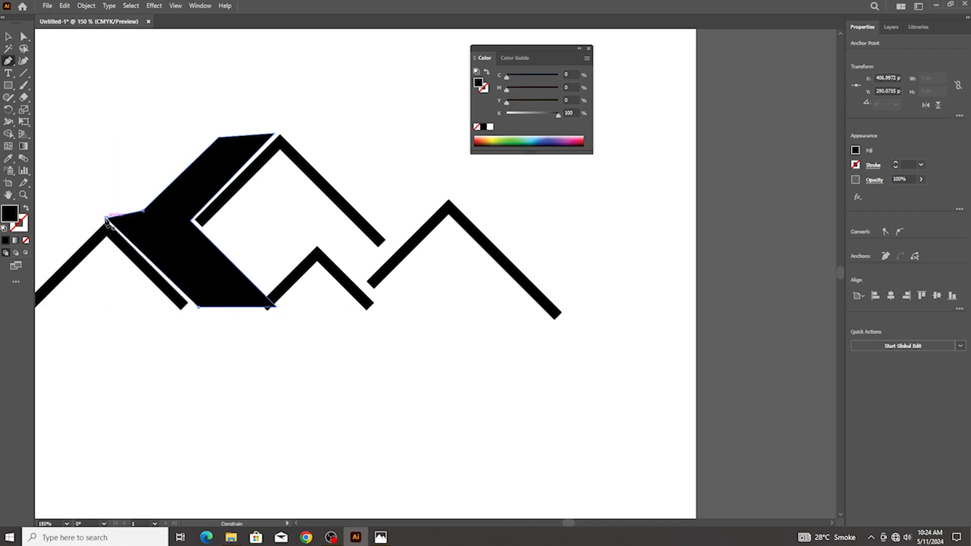
{"action": "left_click", "coordinate": [107, 219]}
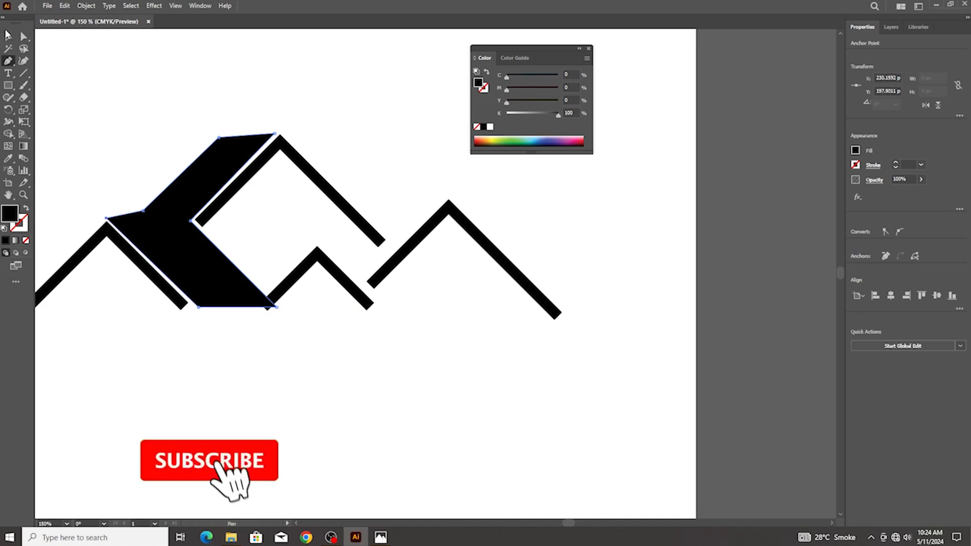
Move the small and right chevrons together to the right, clear of the filled roof shape, and deselect them
{"action": "key", "text": "ctrl+1"}
{"action": "scroll", "coordinate": [180, 185], "scroll_direction": "up", "scroll_amount": 2}
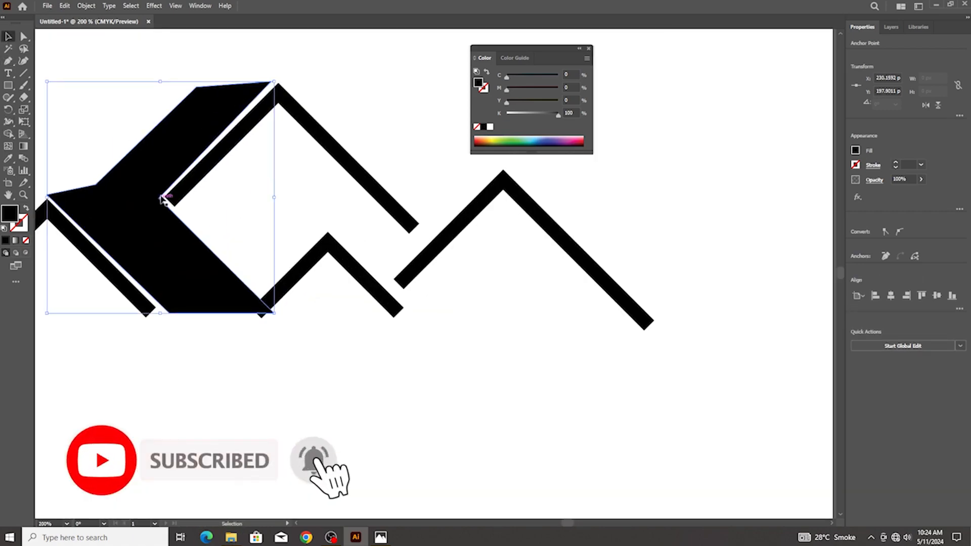
{"action": "left_click", "coordinate": [305, 234]}
{"action": "left_click_drag", "start_coordinate": [304, 232], "coordinate": [424, 307]}
{"action": "left_click", "coordinate": [406, 330]}
{"action": "left_click_drag", "start_coordinate": [345, 305], "coordinate": [400, 292]}
{"action": "key", "text": "ctrl+z"}
{"action": "left_click", "coordinate": [402, 278], "text": "shift"}
{"action": "left_click", "coordinate": [329, 324]}
{"action": "scroll", "coordinate": [233, 291], "scroll_direction": "down", "scroll_amount": 3}
{"action": "scroll", "coordinate": [199, 272], "scroll_direction": "up", "scroll_amount": 2}
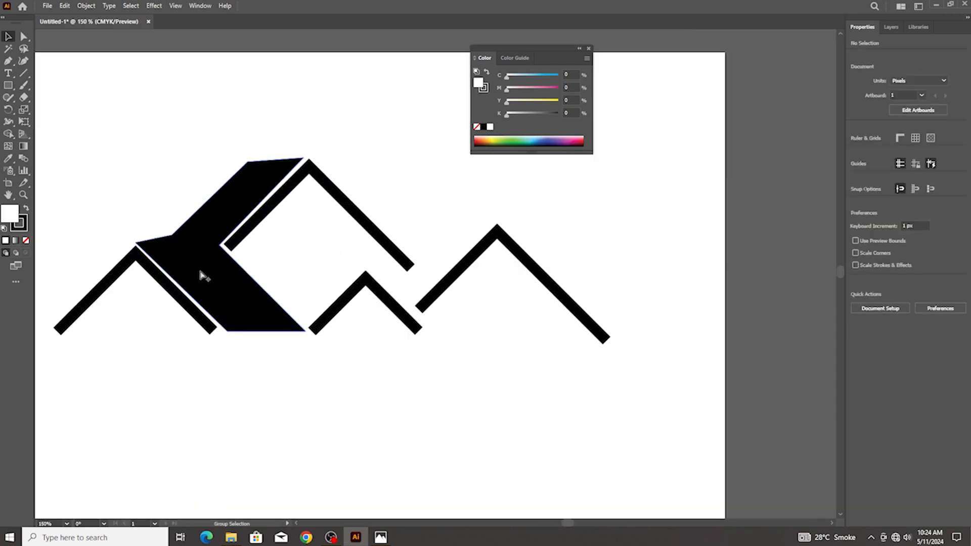
Move the filled roof shape's inner notch anchor slightly up and to the right with Direct Selection
{"action": "left_click", "coordinate": [173, 249]}
{"action": "left_click", "coordinate": [23, 36]}
{"action": "scroll", "coordinate": [281, 198], "scroll_direction": "up", "scroll_amount": 4}
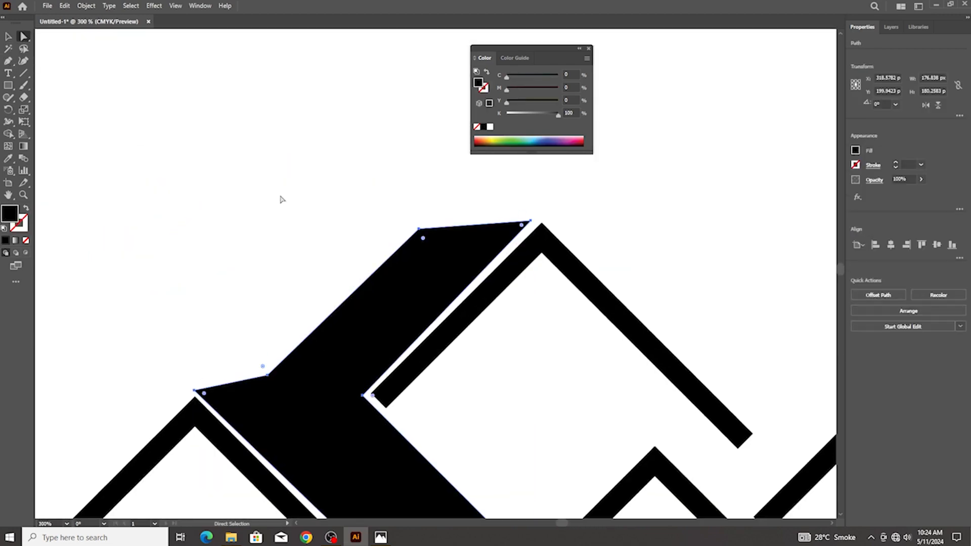
{"action": "left_click_drag", "start_coordinate": [240, 336], "coordinate": [234, 309]}
{"action": "scroll", "coordinate": [235, 309], "scroll_direction": "down", "scroll_amount": 2}
{"action": "scroll", "coordinate": [306, 245], "scroll_direction": "up", "scroll_amount": 2}
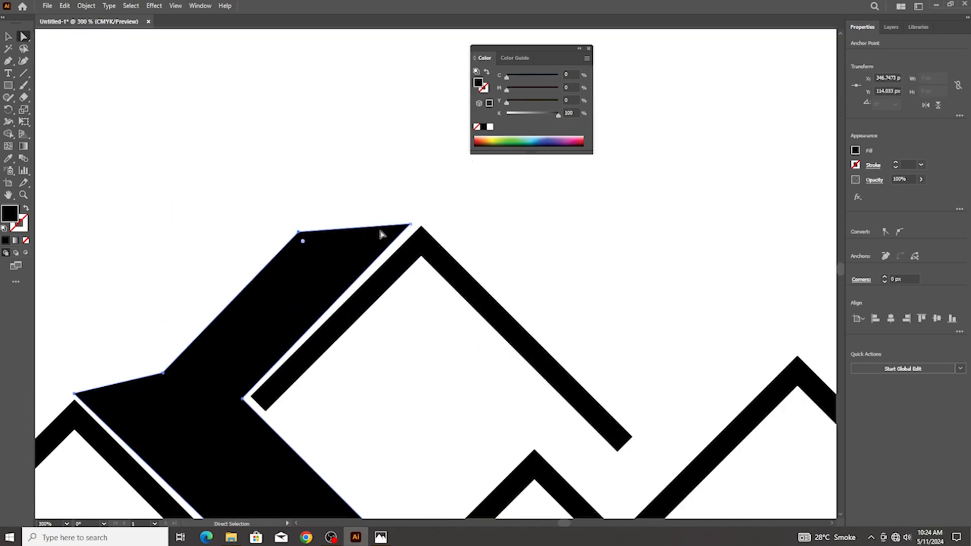
Move the filled roof shape's upper-left anchor about 2 px right and its left-edge notch anchor slightly down, and deselect the shape
{"action": "left_click_drag", "start_coordinate": [299, 233], "coordinate": [305, 233]}
{"action": "scroll", "coordinate": [253, 254], "scroll_direction": "down", "scroll_amount": 4}
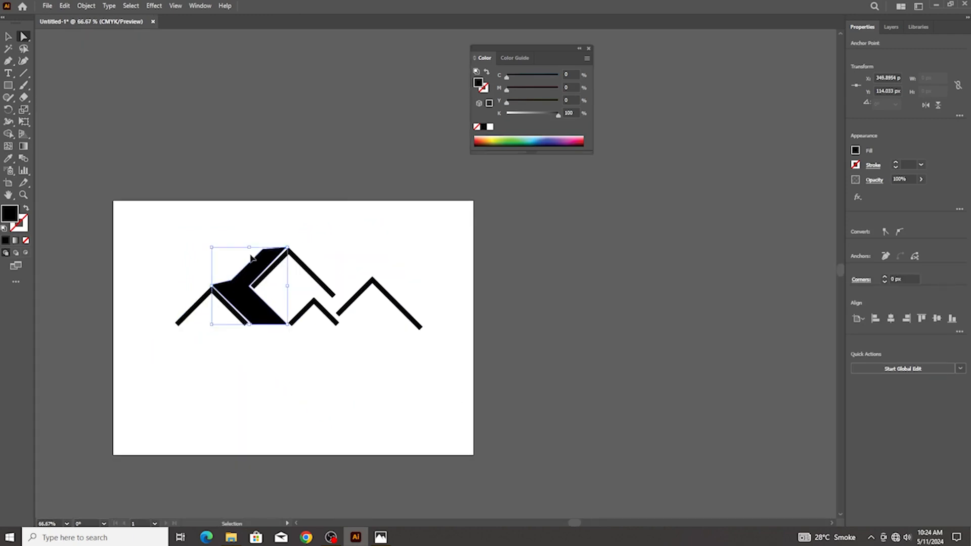
{"action": "scroll", "coordinate": [219, 288], "scroll_direction": "up", "scroll_amount": 3}
{"action": "left_click_drag", "start_coordinate": [238, 259], "coordinate": [241, 267]}
{"action": "left_click", "coordinate": [223, 249]}
{"action": "scroll", "coordinate": [223, 249], "scroll_direction": "down", "scroll_amount": 2}
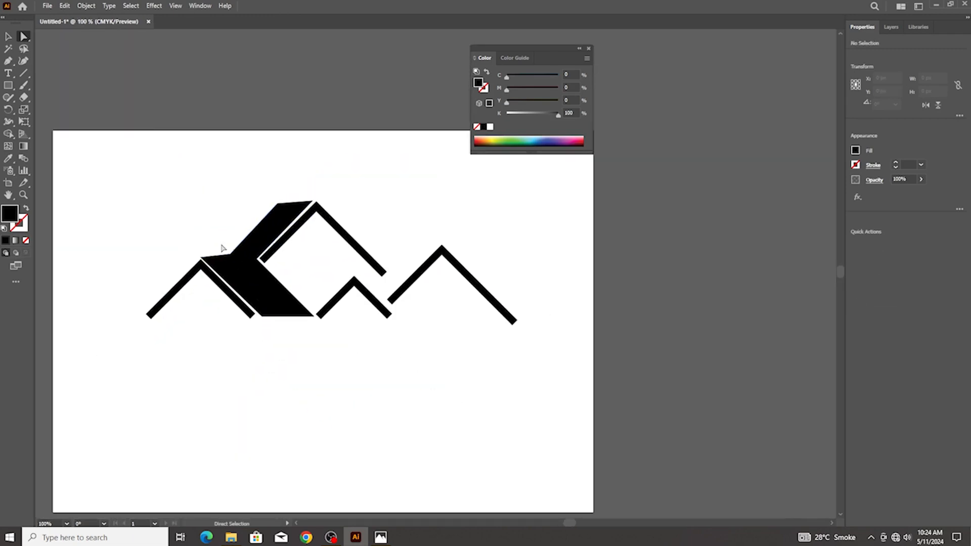
Draw a filled black triangle with the Pen tool between the roof shape's lower slanted edge and the small chevron's left arm, and deselect it
{"action": "scroll", "coordinate": [275, 301], "scroll_direction": "up", "scroll_amount": 2}
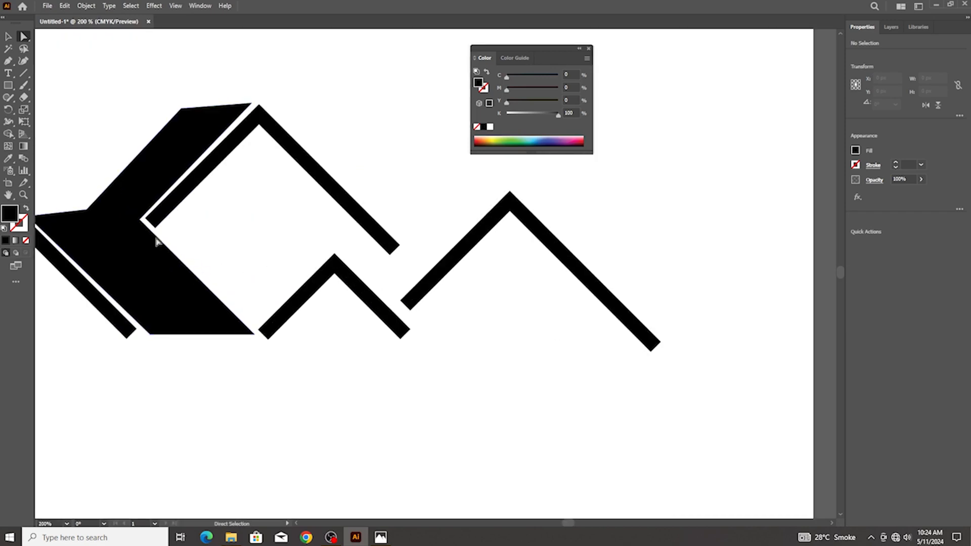
{"action": "key", "text": "p"}
{"action": "scroll", "coordinate": [153, 221], "scroll_direction": "up", "scroll_amount": 2}
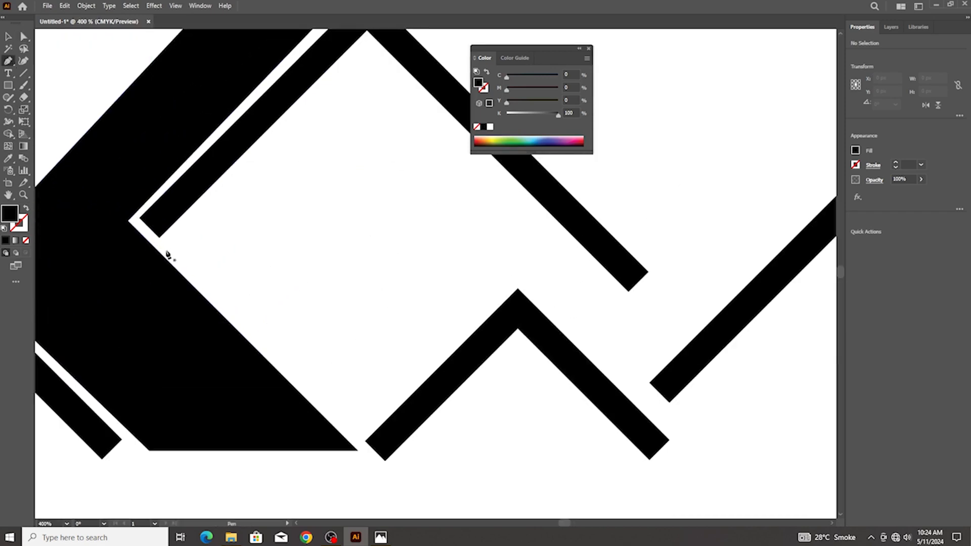
{"action": "left_click", "coordinate": [513, 287]}
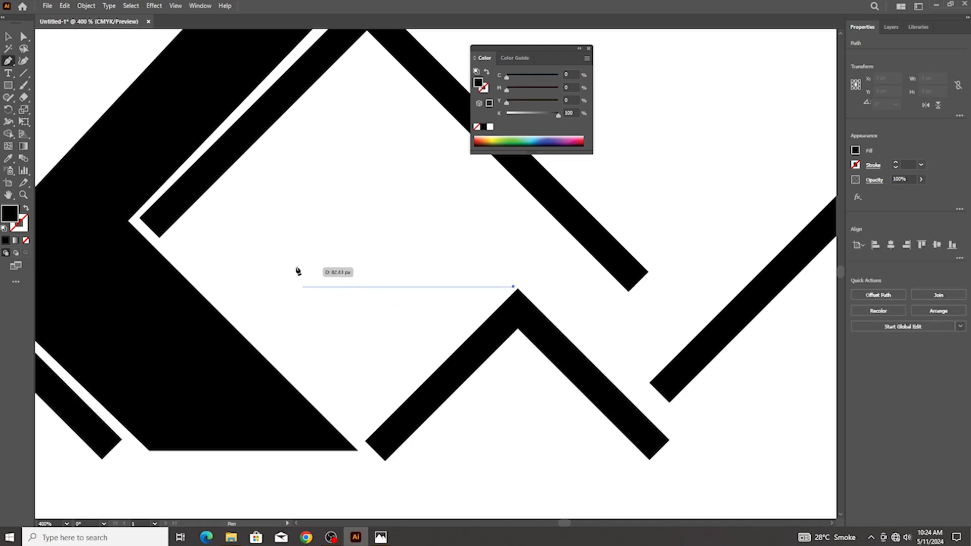
{"action": "left_click", "coordinate": [204, 286]}
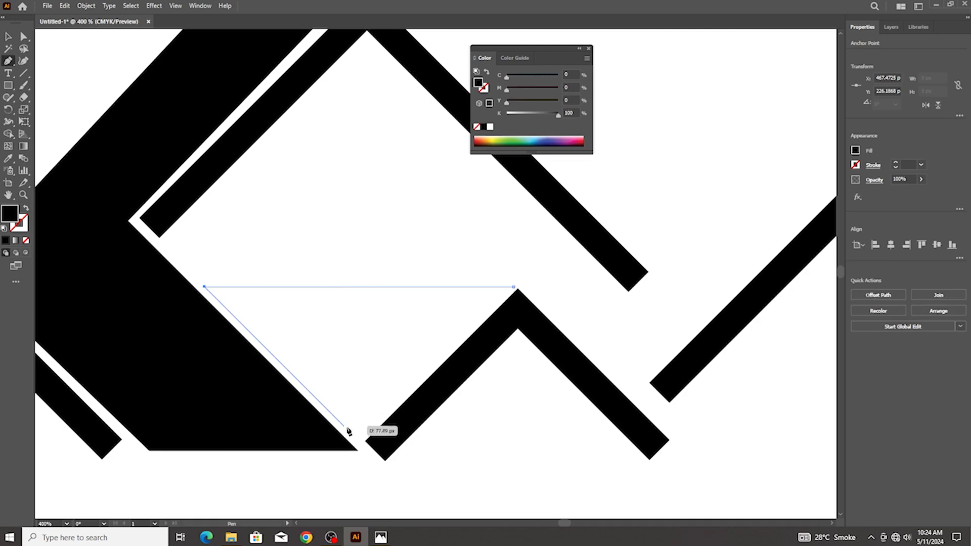
{"action": "left_click", "coordinate": [358, 440]}
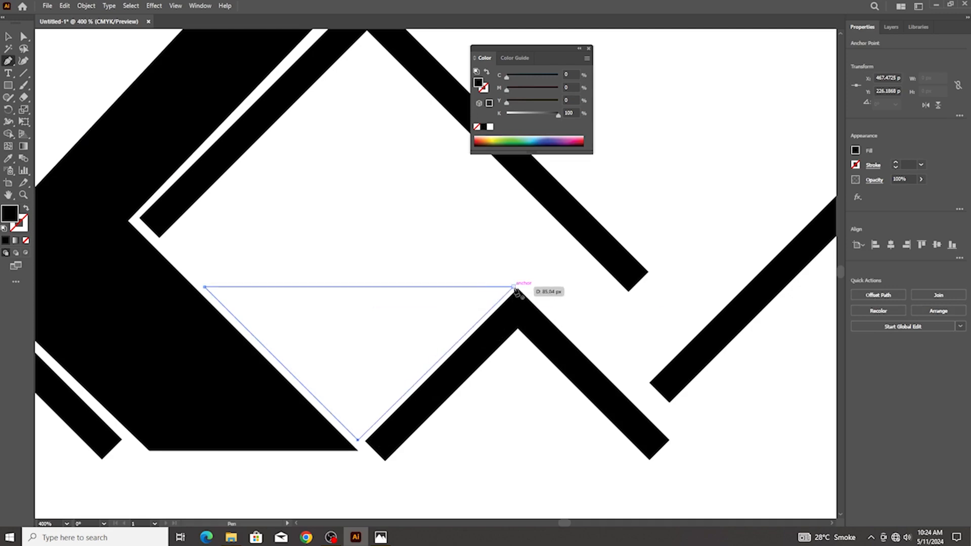
{"action": "left_click", "coordinate": [513, 286]}
{"action": "left_click", "coordinate": [8, 37]}
{"action": "scroll", "coordinate": [291, 243], "scroll_direction": "down", "scroll_amount": 4}
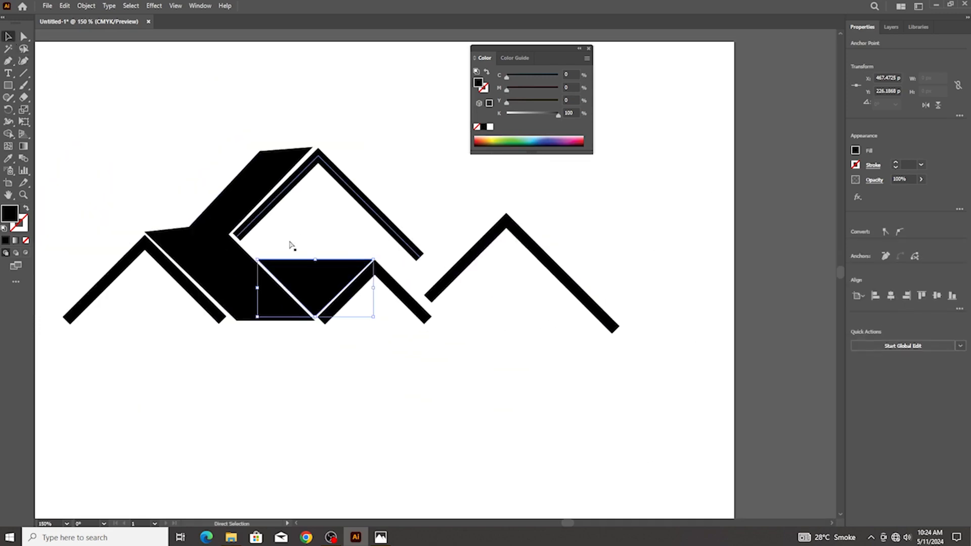
{"action": "left_click", "coordinate": [289, 362]}
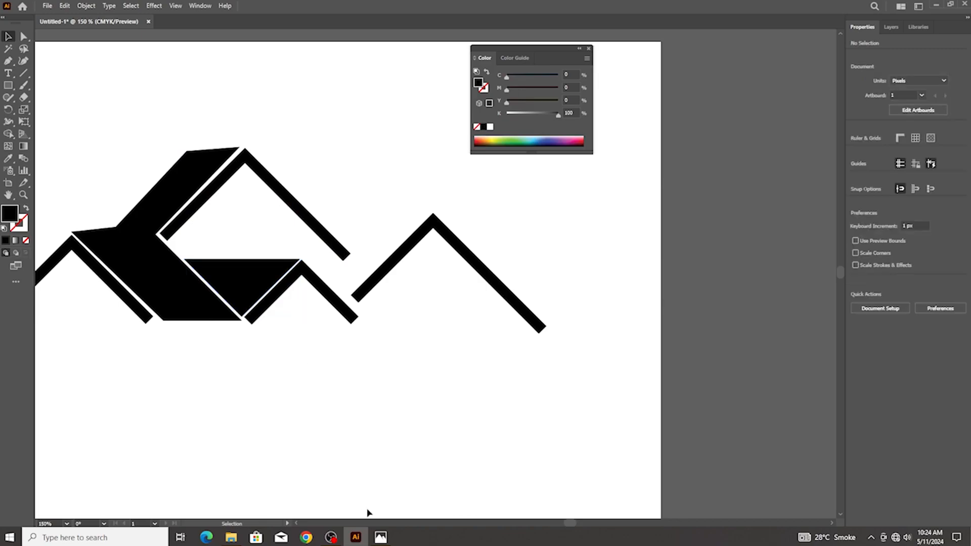
Switch to the reference logo in Photos, check its roof shapes, and return to Illustrator
{"action": "key", "text": "alt+Tab"}
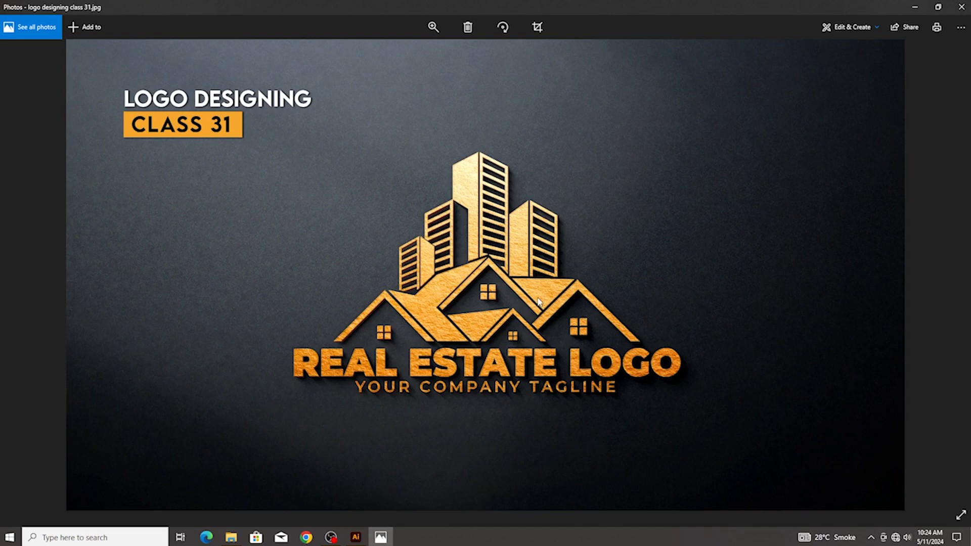
{"action": "left_click", "coordinate": [359, 539]}
{"action": "scroll", "coordinate": [331, 282], "scroll_direction": "down", "scroll_amount": 2}
{"action": "scroll", "coordinate": [273, 237], "scroll_direction": "up", "scroll_amount": 2}
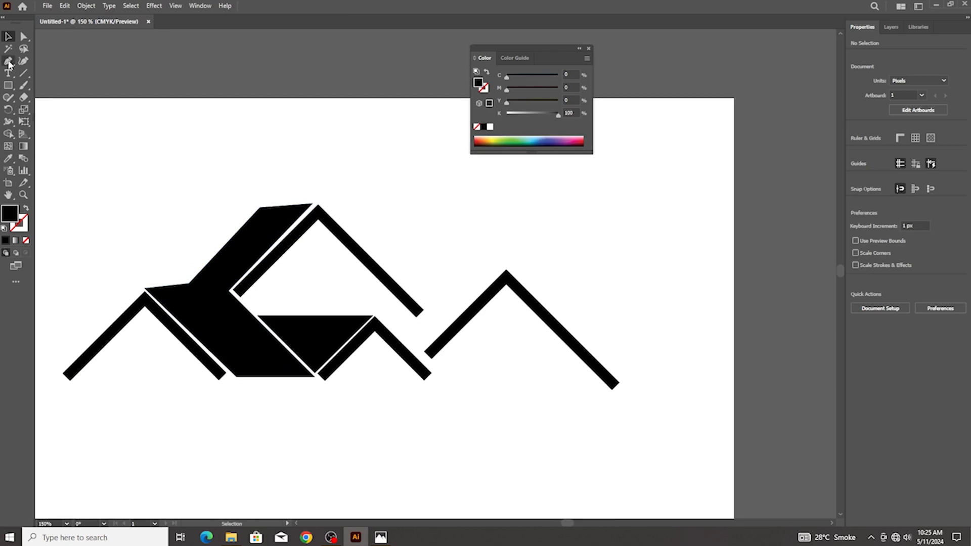
Draw a filled black triangle with the Pen tool between the uppermost chevron's right arm and the right chevron's left arm
{"action": "left_click", "coordinate": [8, 62]}
{"action": "scroll", "coordinate": [288, 245], "scroll_direction": "right", "scroll_amount": 4}
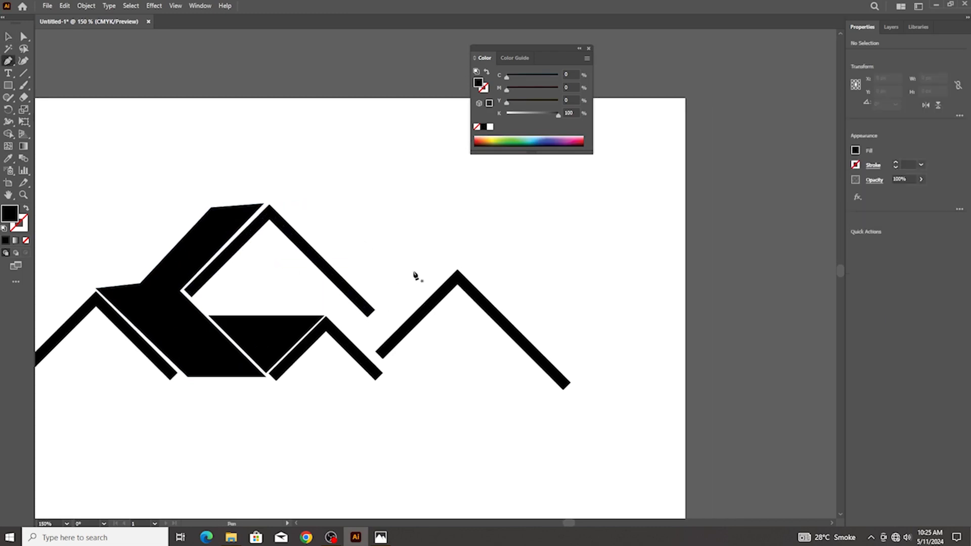
{"action": "left_click", "coordinate": [452, 267]}
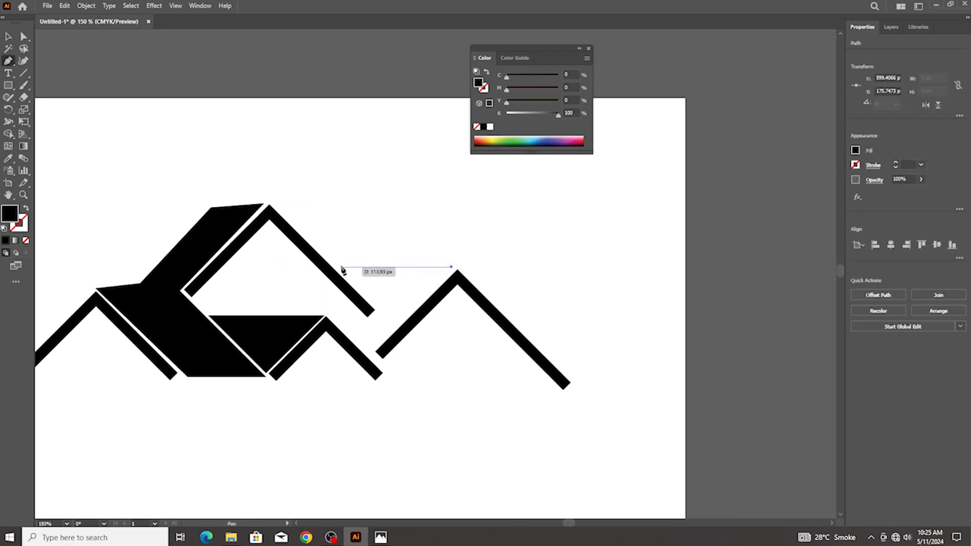
{"action": "left_click", "coordinate": [396, 324]}
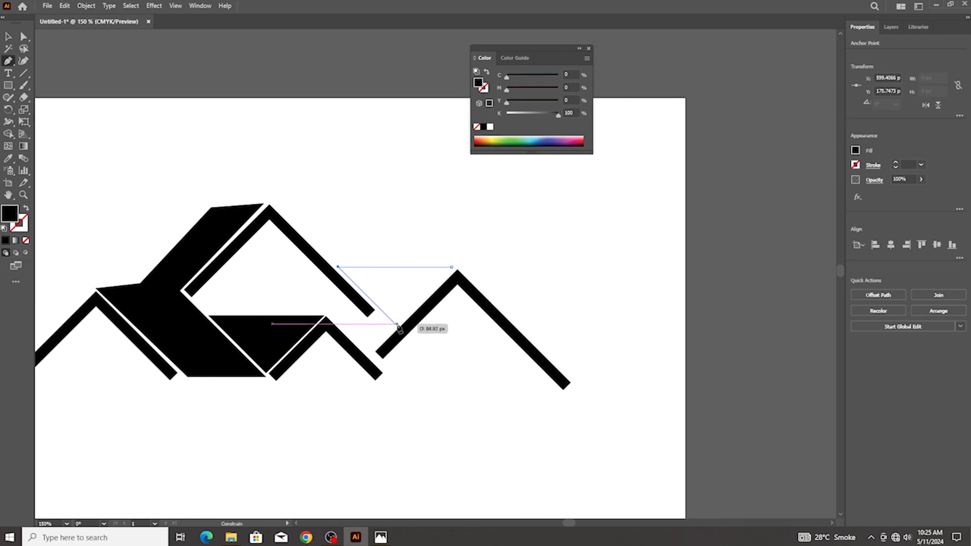
{"action": "left_click", "coordinate": [451, 268]}
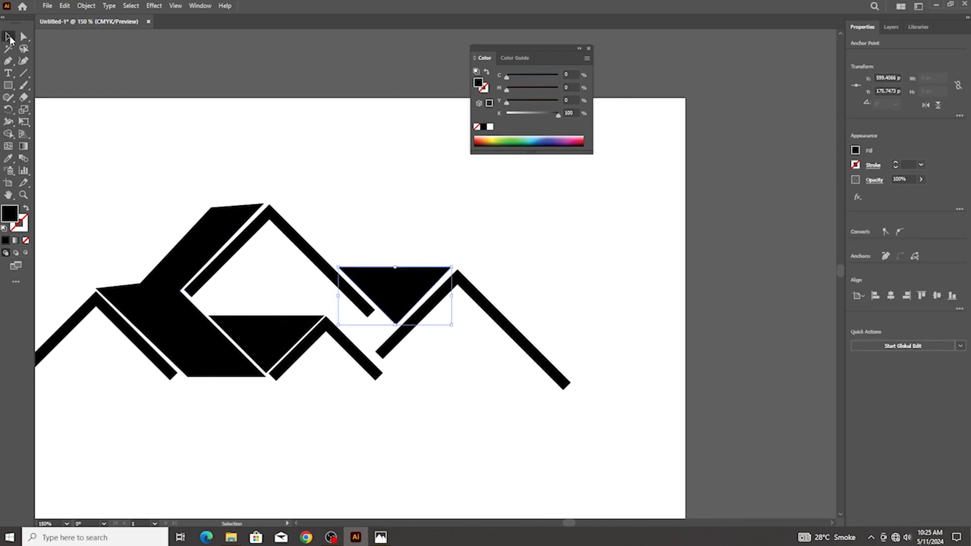
Move the right triangle's upper-right anchor about 3 px right toward the right chevron's peak with Direct Selection
{"action": "left_click", "coordinate": [25, 38]}
{"action": "scroll", "coordinate": [470, 287], "scroll_direction": "up", "scroll_amount": 3}
{"action": "scroll", "coordinate": [397, 230], "scroll_direction": "up", "scroll_amount": 2}
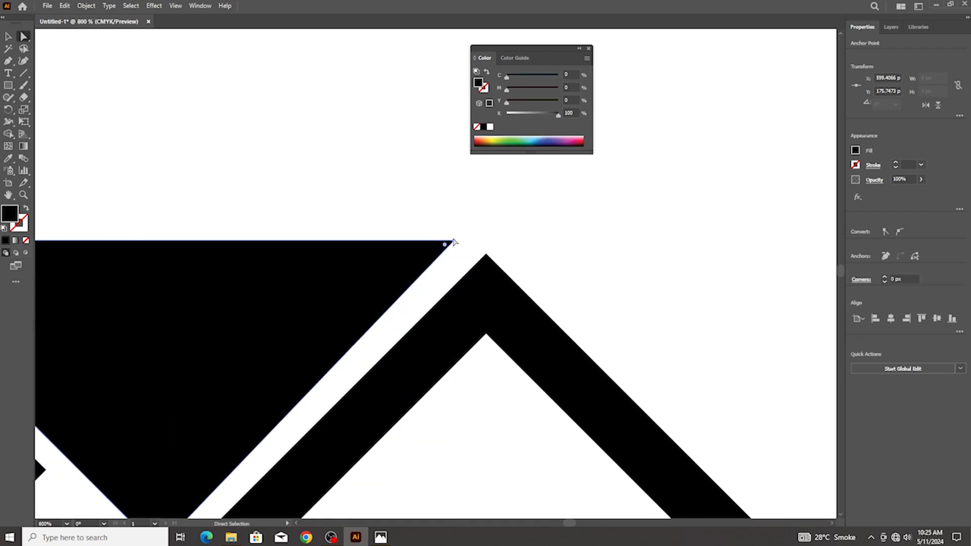
{"action": "left_click_drag", "start_coordinate": [453, 242], "coordinate": [475, 243]}
{"action": "scroll", "coordinate": [477, 267], "scroll_direction": "down", "scroll_amount": 4}
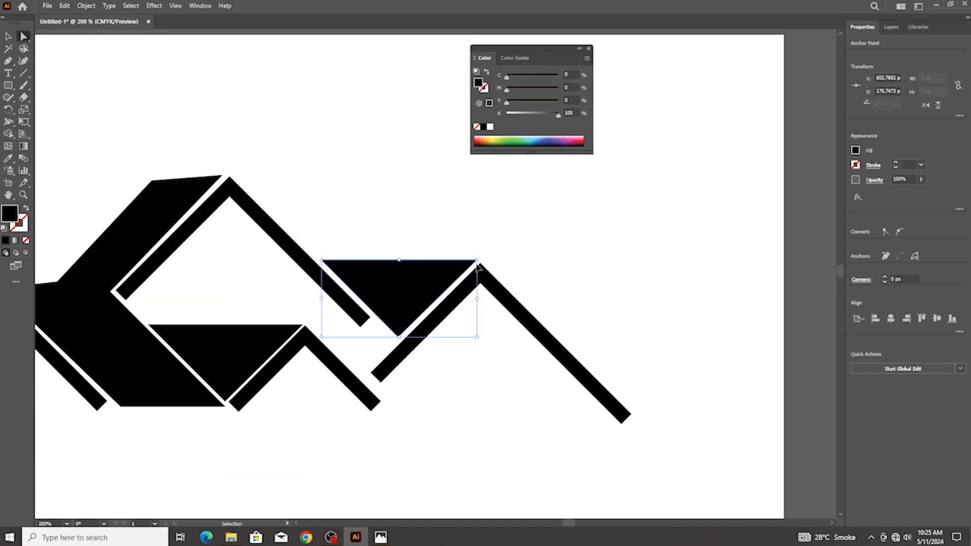
Extend the uppermost chevron's right arm diagonally downward toward the right chevron by moving its end anchor, and deselect it
{"action": "scroll", "coordinate": [374, 339], "scroll_direction": "up", "scroll_amount": 4}
{"action": "scroll", "coordinate": [373, 336], "scroll_direction": "down", "scroll_amount": 1}
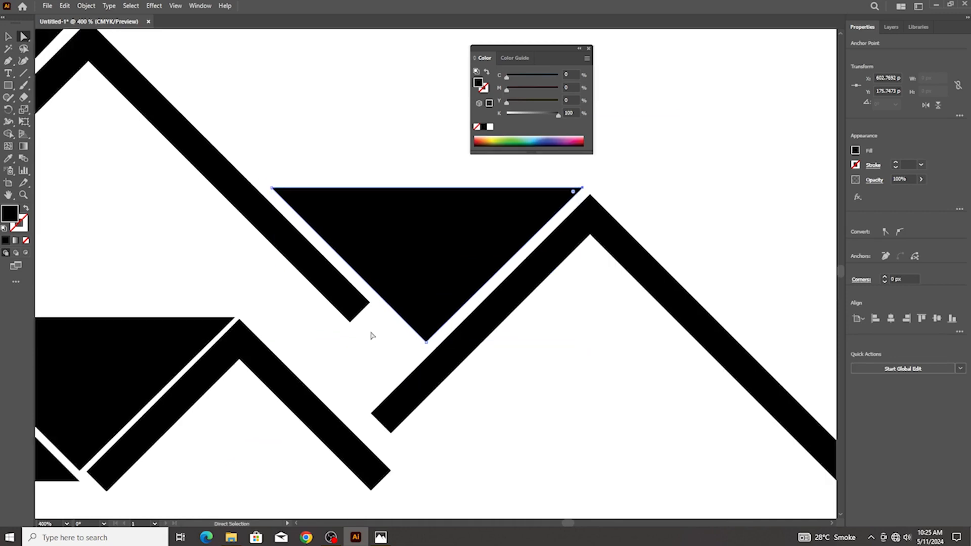
{"action": "left_click_drag", "start_coordinate": [365, 317], "coordinate": [403, 369]}
{"action": "scroll", "coordinate": [215, 326], "scroll_direction": "up", "scroll_amount": 3}
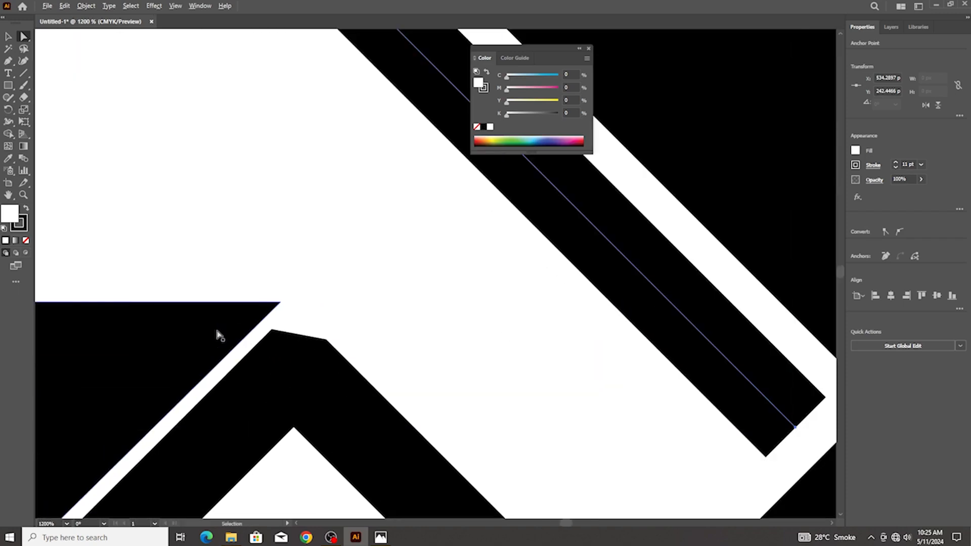
{"action": "left_click", "coordinate": [286, 326]}
{"action": "scroll", "coordinate": [318, 389], "scroll_direction": "down", "scroll_amount": 3}
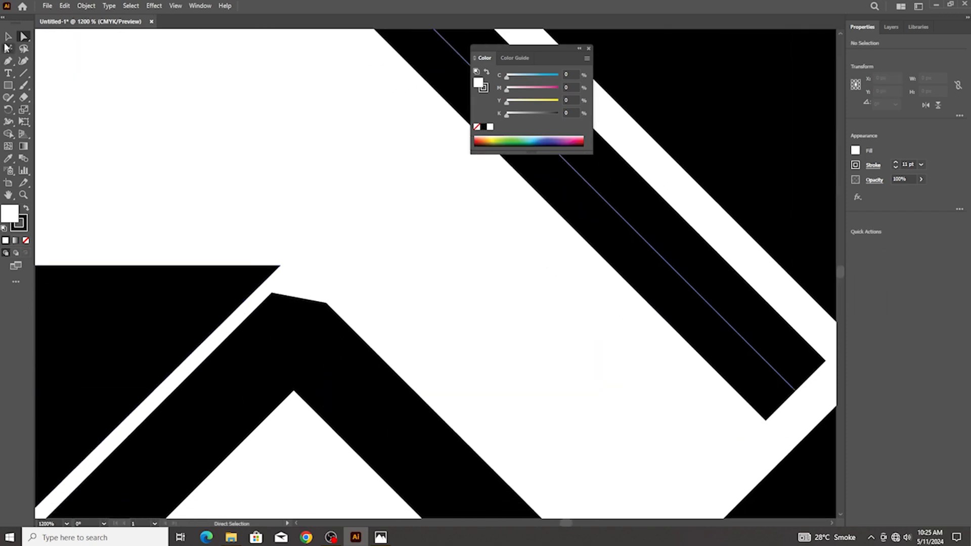
Set the small chevron's fill to none, keeping its thick black stroke, and deselect it
{"action": "left_click", "coordinate": [8, 36]}
{"action": "scroll", "coordinate": [119, 97], "scroll_direction": "down", "scroll_amount": 2}
{"action": "left_click_drag", "start_coordinate": [248, 286], "coordinate": [248, 286]}
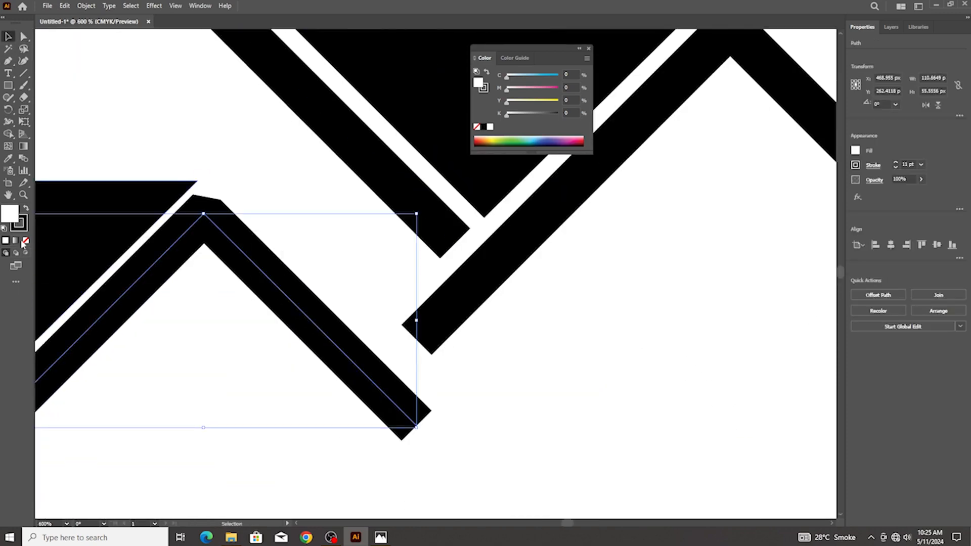
{"action": "left_click", "coordinate": [26, 209]}
{"action": "left_click", "coordinate": [27, 208]}
{"action": "left_click", "coordinate": [25, 241]}
{"action": "scroll", "coordinate": [222, 331], "scroll_direction": "down", "scroll_amount": 3}
{"action": "left_click", "coordinate": [221, 332]}
Bring the small chevron to the front of the stacking order so the uppermost chevron no longer covers its peak
{"action": "scroll", "coordinate": [212, 310], "scroll_direction": "up", "scroll_amount": 2}
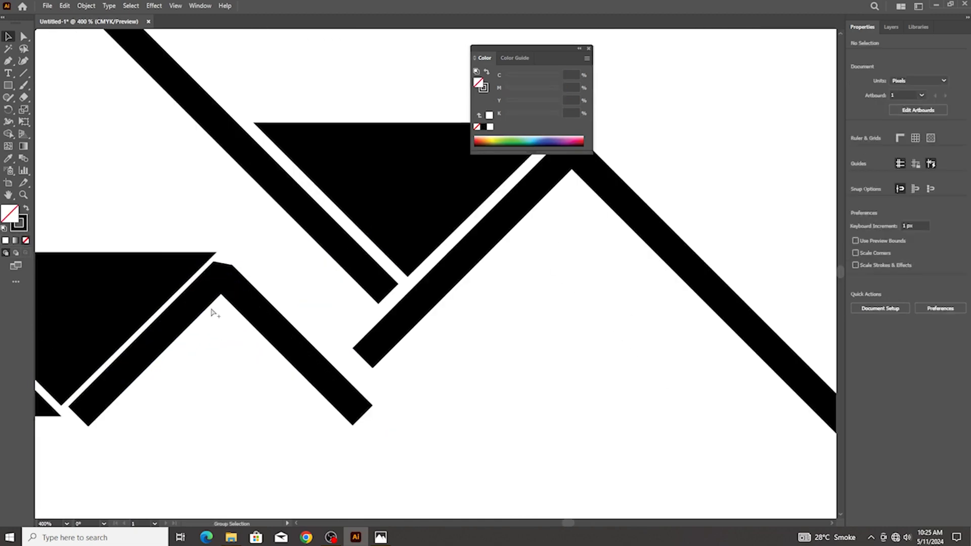
{"action": "left_click", "coordinate": [236, 305]}
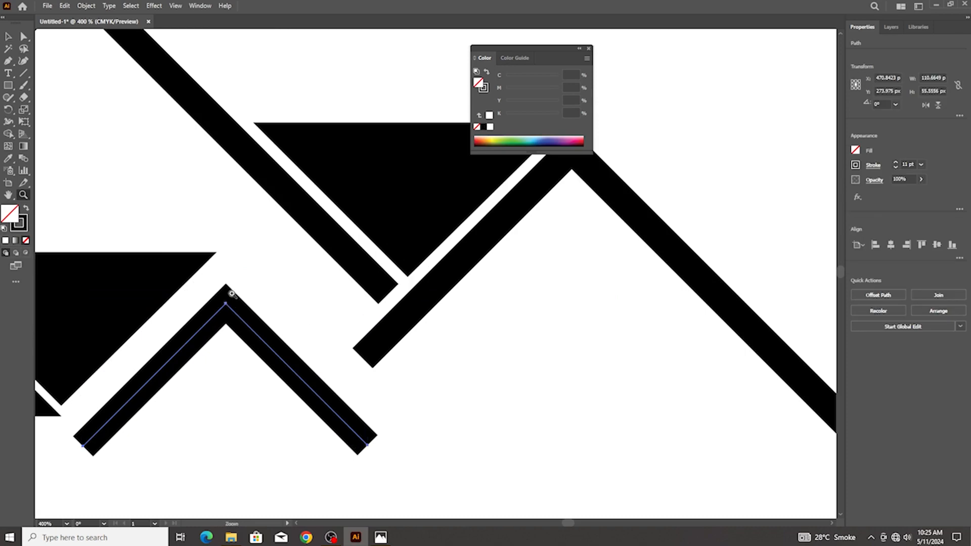
{"action": "right_click", "coordinate": [240, 305]}
{"action": "mouse_move", "coordinate": [303, 250]}
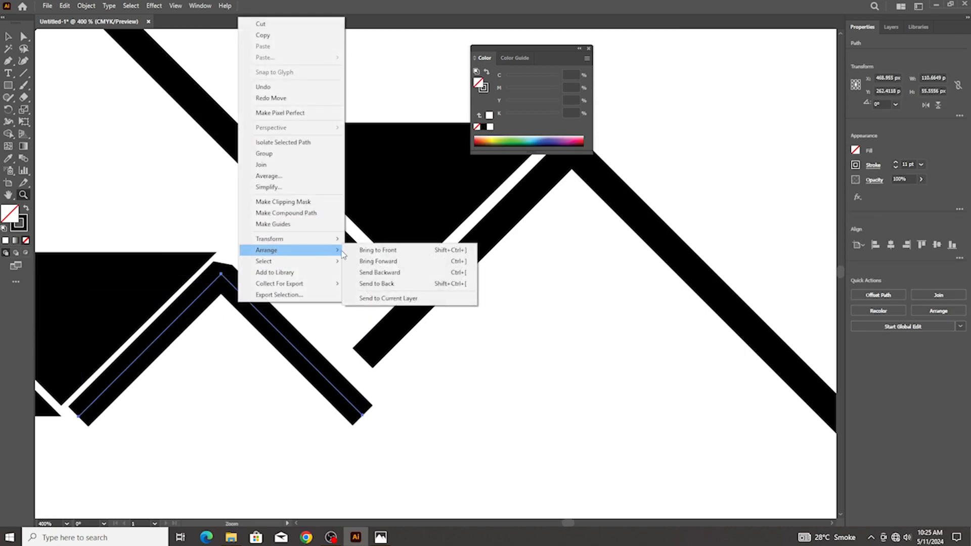
{"action": "left_click", "coordinate": [348, 251]}
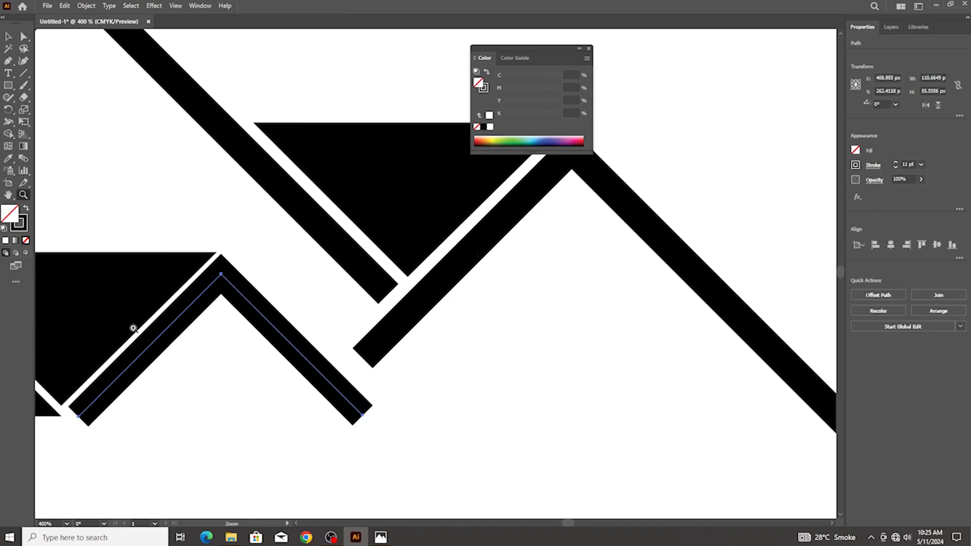
{"action": "left_click", "coordinate": [87, 292]}
Inspect the joins and gaps between the chevrons and the filled roof shapes, leaving nothing selected
{"action": "scroll", "coordinate": [293, 320], "scroll_direction": "down", "scroll_amount": 6}
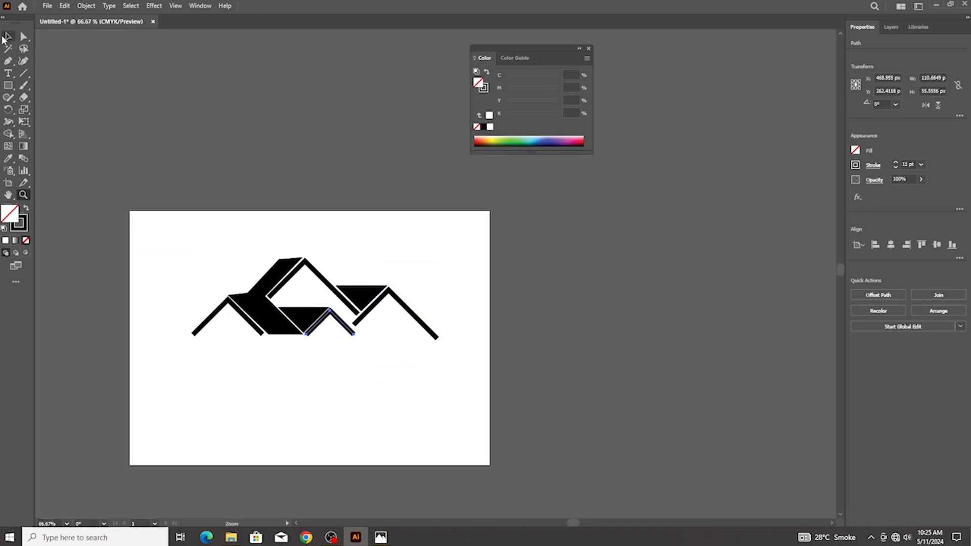
{"action": "left_click_drag", "start_coordinate": [198, 220], "coordinate": [99, 191]}
{"action": "left_click", "coordinate": [208, 263]}
{"action": "left_click", "coordinate": [277, 328]}
{"action": "scroll", "coordinate": [299, 326], "scroll_direction": "up", "scroll_amount": 3}
{"action": "left_click", "coordinate": [275, 302]}
{"action": "left_click", "coordinate": [413, 304]}
{"action": "scroll", "coordinate": [376, 340], "scroll_direction": "down", "scroll_amount": 2}
{"action": "left_click", "coordinate": [390, 346]}
{"action": "scroll", "coordinate": [389, 346], "scroll_direction": "up", "scroll_amount": 2}
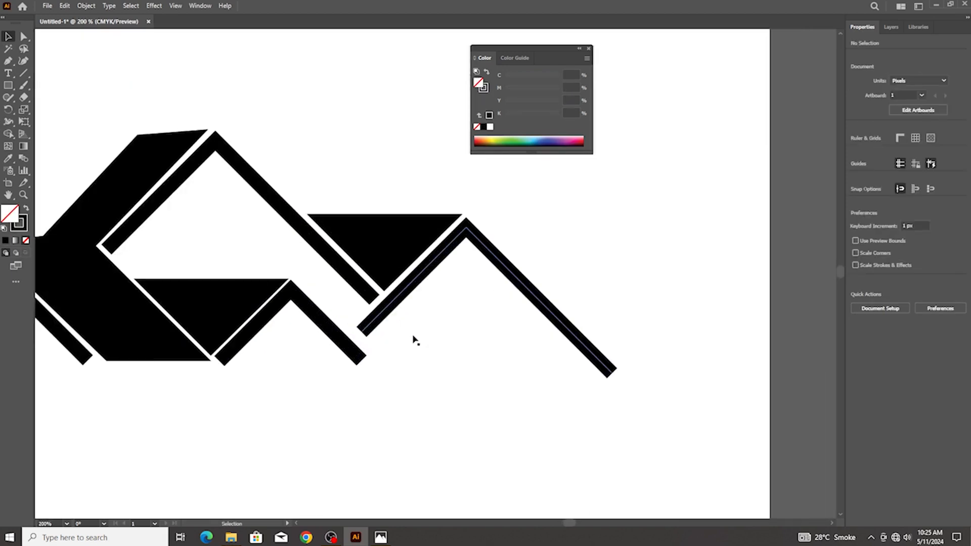
{"action": "scroll", "coordinate": [412, 338], "scroll_direction": "down", "scroll_amount": 3}
{"action": "scroll", "coordinate": [268, 257], "scroll_direction": "up", "scroll_amount": 2}
Move the uppermost and right chevrons together slightly to the right to widen the gap beside the filled roof shapes
{"action": "left_click", "coordinate": [262, 258]}
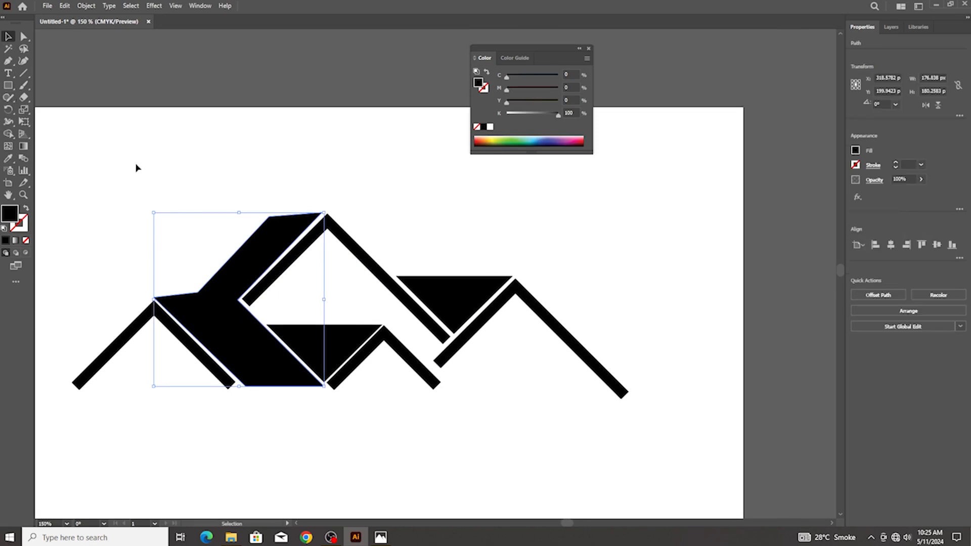
{"action": "left_click_drag", "start_coordinate": [413, 277], "coordinate": [454, 316]}
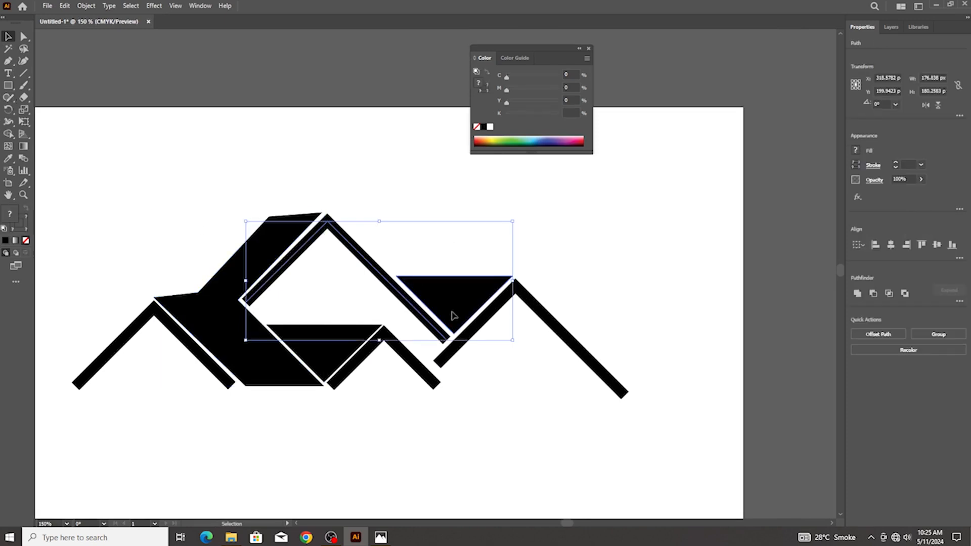
{"action": "left_click", "coordinate": [472, 331]}
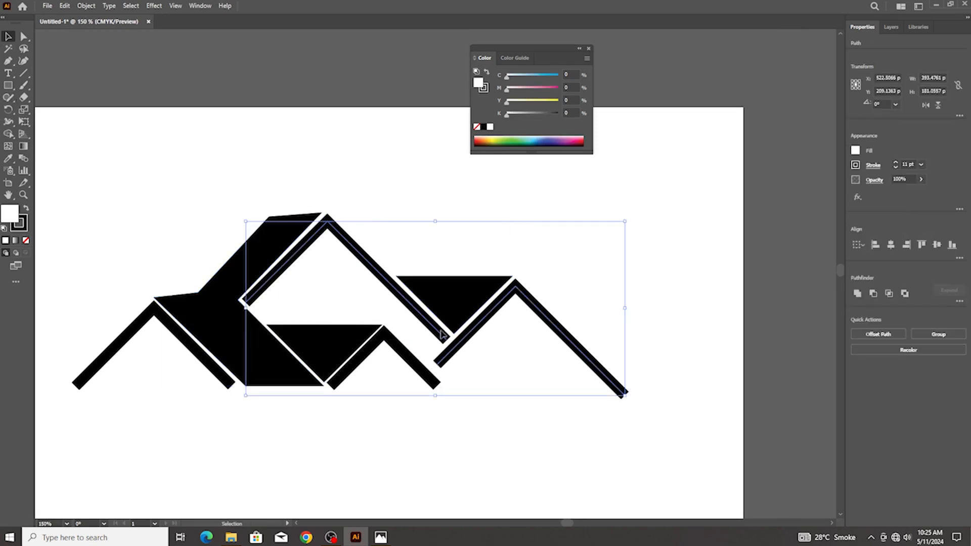
{"action": "left_click_drag", "start_coordinate": [441, 336], "coordinate": [446, 336]}
Move the filled roof shape's upper-right anchor slightly right and its inner corner anchor to about X 320.5, Y 202.6 px
{"action": "left_click", "coordinate": [282, 237]}
{"action": "key", "text": "a"}
{"action": "scroll", "coordinate": [93, 82], "scroll_direction": "up", "scroll_amount": 2}
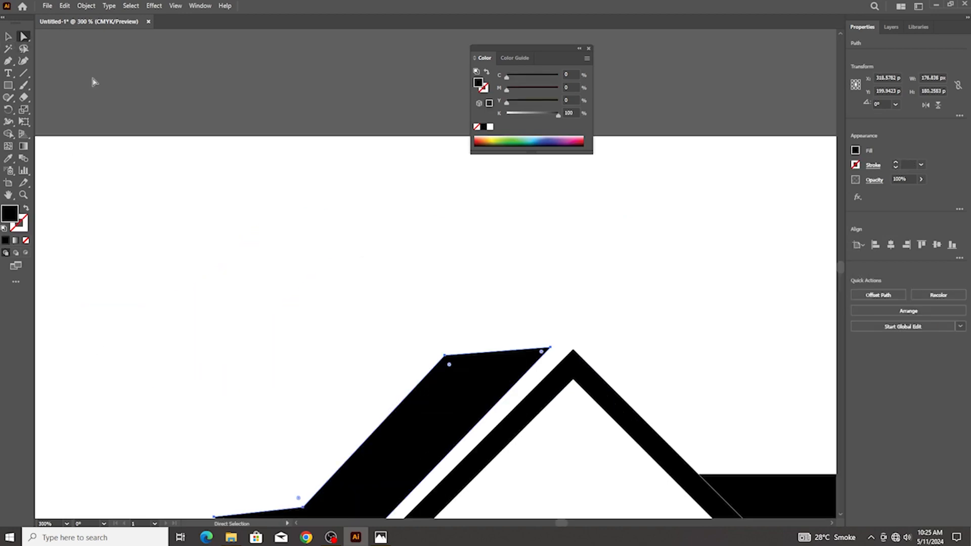
{"action": "scroll", "coordinate": [303, 186], "scroll_direction": "down", "scroll_amount": 3}
{"action": "scroll", "coordinate": [375, 208], "scroll_direction": "up", "scroll_amount": 3}
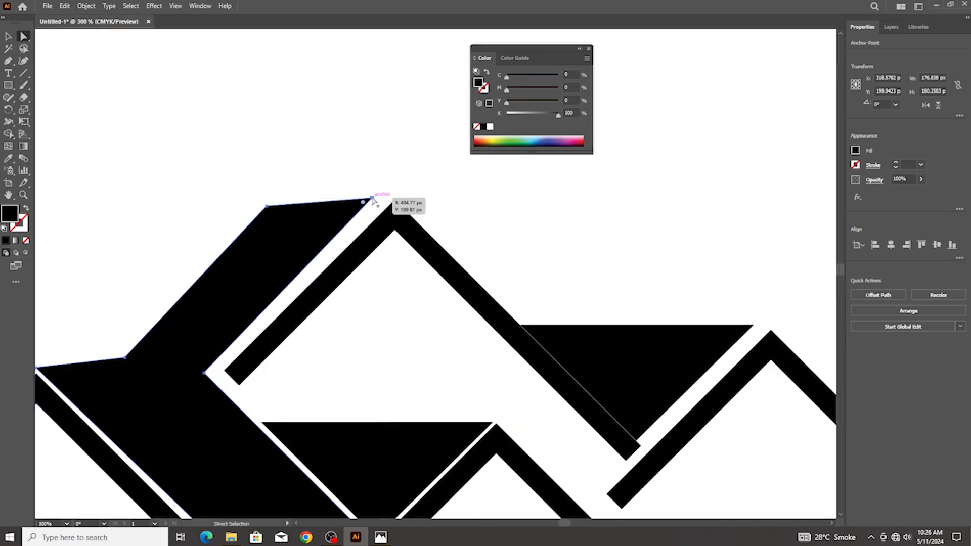
{"action": "left_click_drag", "start_coordinate": [373, 199], "coordinate": [382, 198]}
{"action": "scroll", "coordinate": [220, 374], "scroll_direction": "up", "scroll_amount": 2}
{"action": "left_click_drag", "start_coordinate": [190, 374], "coordinate": [203, 381]}
Move the filled roof shape's upper-left anchor slightly right and its left-edge notch anchor to about X 280.8, Y 190.5 px
{"action": "scroll", "coordinate": [202, 383], "scroll_direction": "down", "scroll_amount": 4}
{"action": "scroll", "coordinate": [159, 370], "scroll_direction": "up", "scroll_amount": 2}
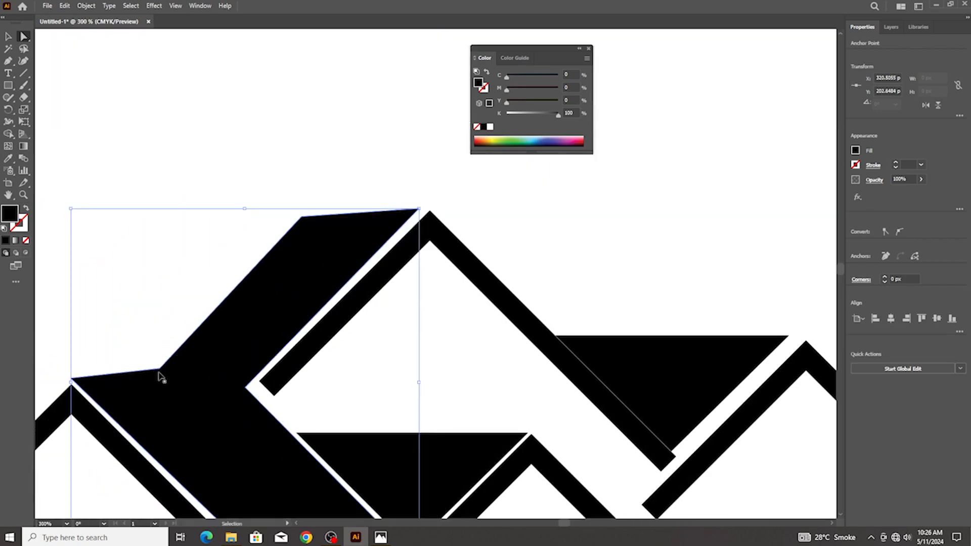
{"action": "left_click_drag", "start_coordinate": [299, 216], "coordinate": [311, 216]}
{"action": "left_click_drag", "start_coordinate": [160, 369], "coordinate": [169, 363]}
{"action": "key", "text": "ctrl+1"}
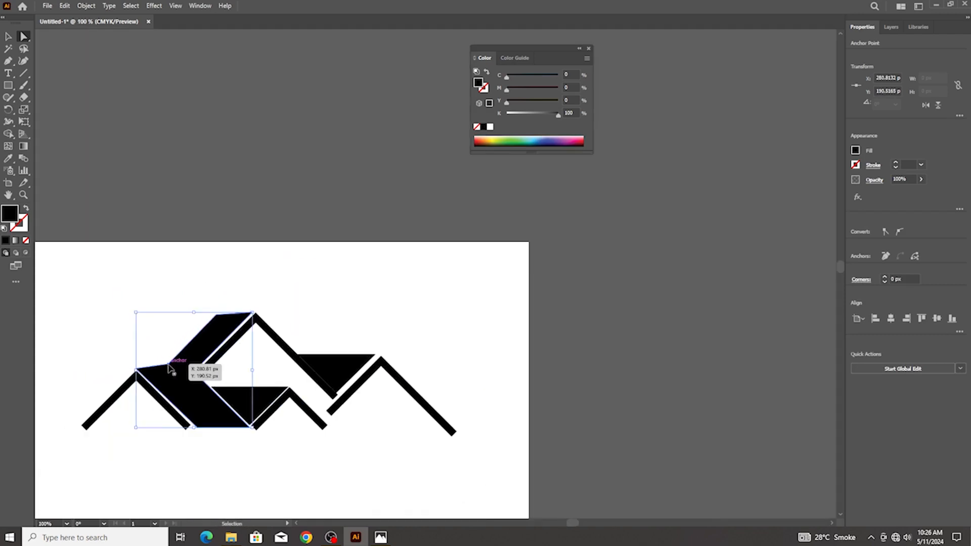
{"action": "scroll", "coordinate": [193, 389], "scroll_direction": "up", "scroll_amount": 4}
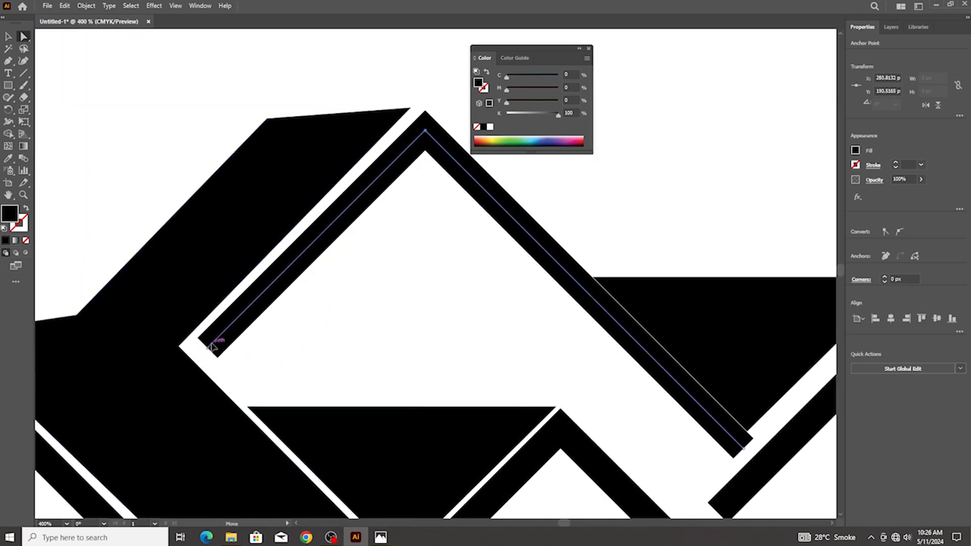
Extend the uppermost chevron's left end down and left, and move the filled roof shape's upper-right anchor to about X 413.5, Y 109.8 px
{"action": "left_click", "coordinate": [211, 344]}
{"action": "left_click_drag", "start_coordinate": [206, 349], "coordinate": [199, 357]}
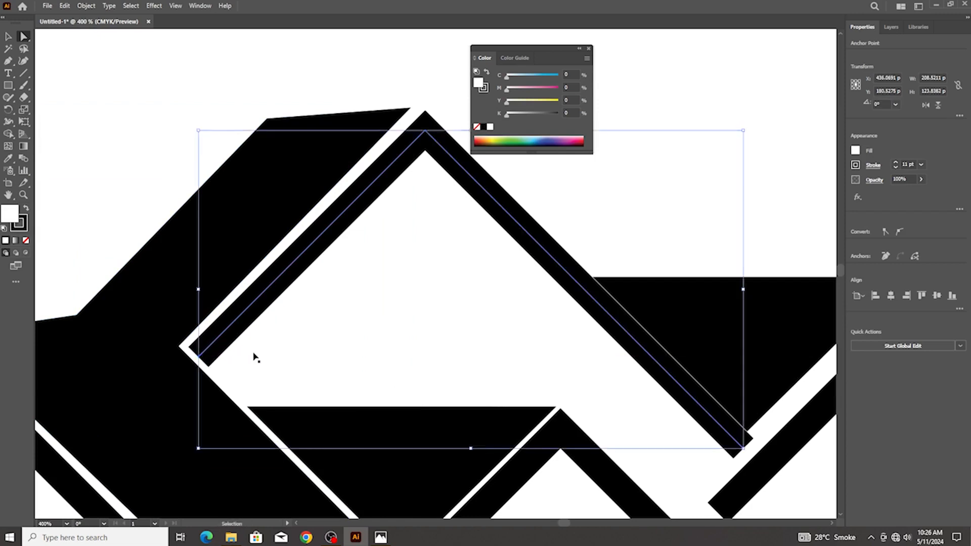
{"action": "scroll", "coordinate": [254, 357], "scroll_direction": "down", "scroll_amount": 3}
{"action": "scroll", "coordinate": [331, 250], "scroll_direction": "up", "scroll_amount": 2}
{"action": "left_click", "coordinate": [299, 279]}
{"action": "left_click_drag", "start_coordinate": [281, 284], "coordinate": [288, 284]}
{"action": "scroll", "coordinate": [286, 286], "scroll_direction": "down", "scroll_amount": 3}
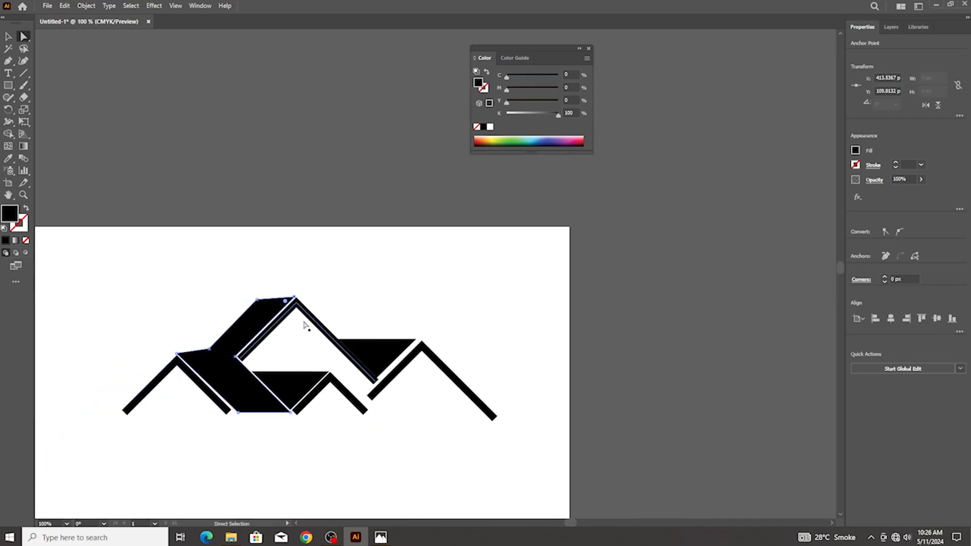
Extend the uppermost chevron's right end toward the right chevron, and move the right chevron's lower-left end to about X 522, Y 275.8 px
{"action": "scroll", "coordinate": [349, 389], "scroll_direction": "up", "scroll_amount": 2}
{"action": "left_click", "coordinate": [8, 36]}
{"action": "mouse_move", "coordinate": [356, 399]}
{"action": "left_mouse_down"}
{"action": "mouse_move", "coordinate": [368, 414]}
{"action": "mouse_move", "coordinate": [329, 419]}
{"action": "mouse_move", "coordinate": [306, 435]}
{"action": "left_mouse_up"}
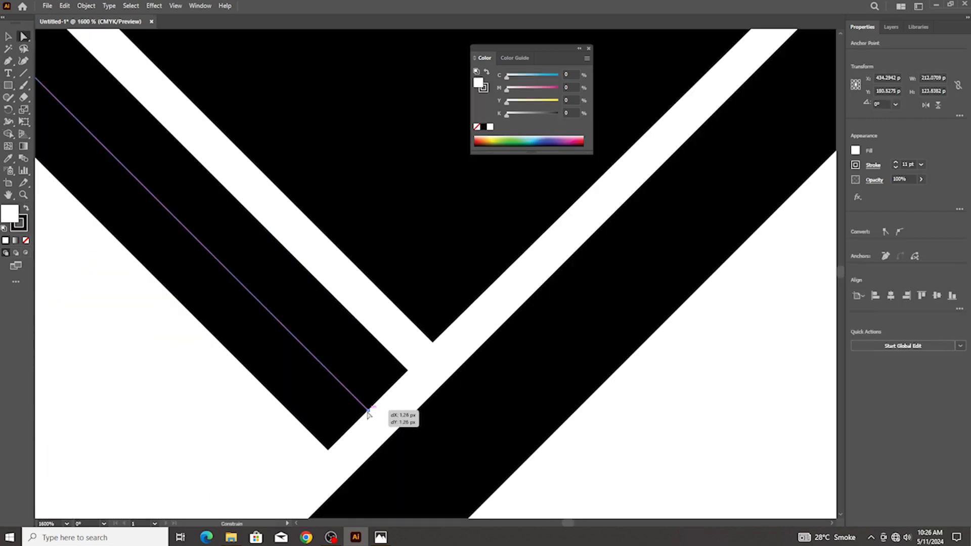
{"action": "scroll", "coordinate": [360, 389], "scroll_direction": "down", "scroll_amount": 5}
{"action": "scroll", "coordinate": [298, 380], "scroll_direction": "down", "scroll_amount": 2}
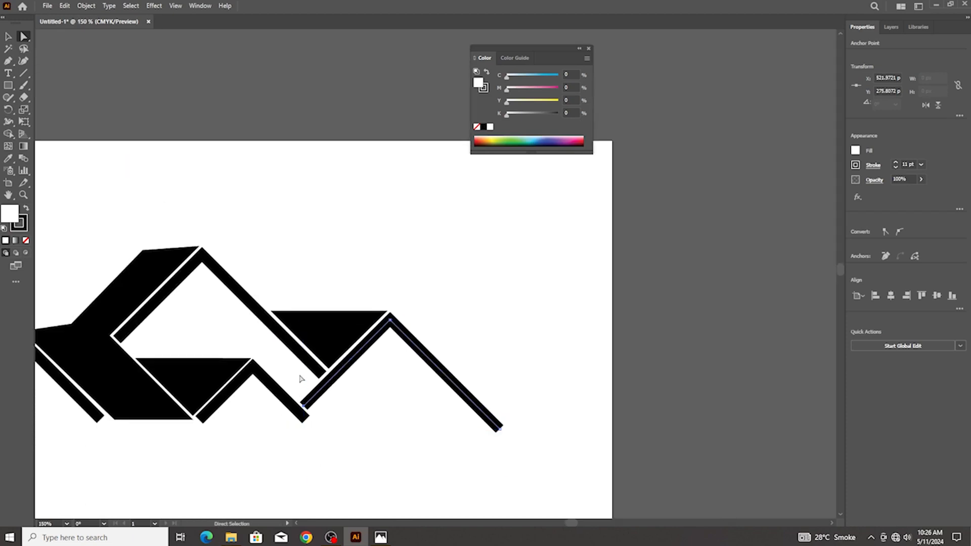
{"action": "scroll", "coordinate": [300, 379], "scroll_direction": "down", "scroll_amount": 4}
{"action": "left_click", "coordinate": [306, 373]}
{"action": "scroll", "coordinate": [306, 373], "scroll_direction": "up", "scroll_amount": 4}
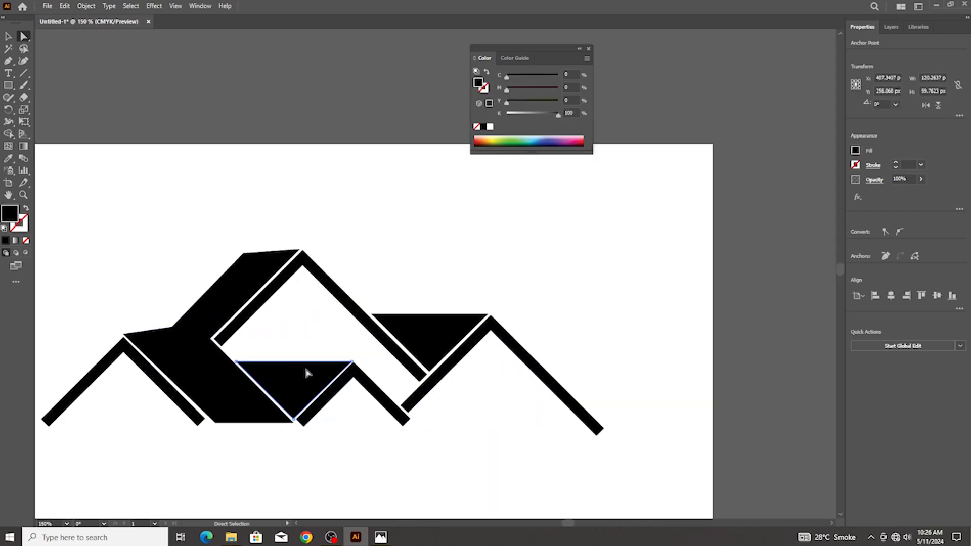
{"action": "left_click", "coordinate": [7, 36]}
{"action": "scroll", "coordinate": [319, 246], "scroll_direction": "down", "scroll_amount": 1}
{"action": "left_click", "coordinate": [390, 238]}
{"action": "scroll", "coordinate": [363, 248], "scroll_direction": "down", "scroll_amount": 1}
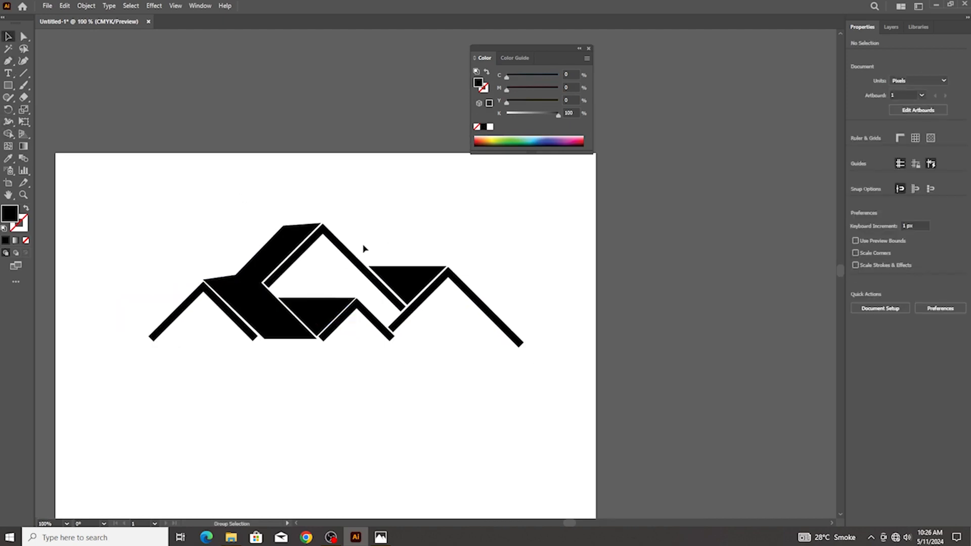
Draw a black square window pane about 21 px wide beneath the left chevron
{"action": "scroll", "coordinate": [151, 252], "scroll_direction": "up", "scroll_amount": 2}
{"action": "left_click", "coordinate": [8, 85]}
{"action": "scroll", "coordinate": [249, 455], "scroll_direction": "up", "scroll_amount": 2}
{"action": "mouse_move", "coordinate": [206, 311]}
{"action": "left_mouse_down"}
{"action": "mouse_move", "coordinate": [260, 365]}
{"action": "mouse_move", "coordinate": [302, 362]}
{"action": "left_mouse_up"}
{"action": "left_click", "coordinate": [7, 37]}
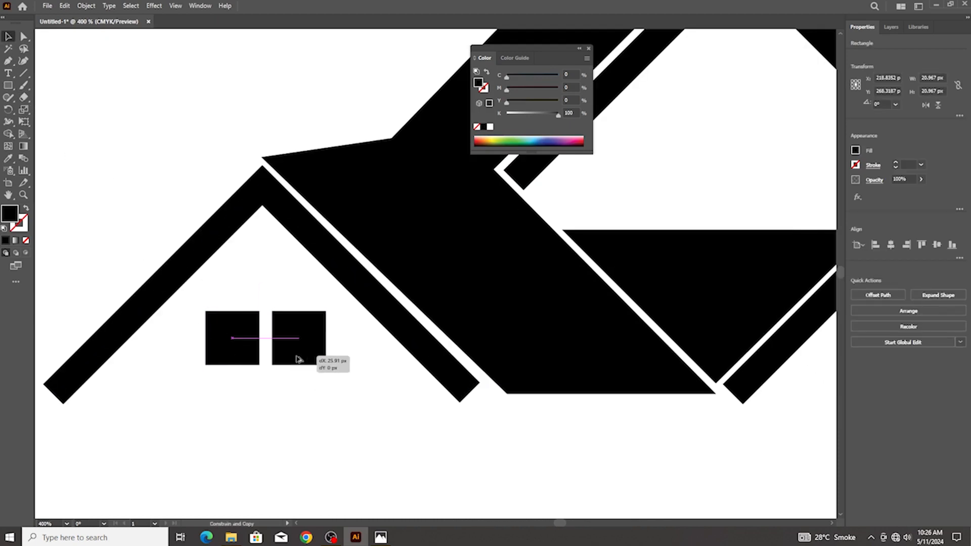
Duplicate the pane about 25.9 px to the right and copy the pair about 25.5 px below to form a four-pane window
{"action": "left_click_drag", "start_coordinate": [234, 296], "coordinate": [318, 407]}
{"action": "key", "text": "ctrl+z"}
{"action": "left_click_drag", "start_coordinate": [236, 391], "coordinate": [280, 333]}
{"action": "key", "text": "ctrl+z"}
{"action": "left_click", "coordinate": [26, 239]}
{"action": "left_click", "coordinate": [186, 304]}
{"action": "left_click_drag", "start_coordinate": [187, 305], "coordinate": [288, 403]}
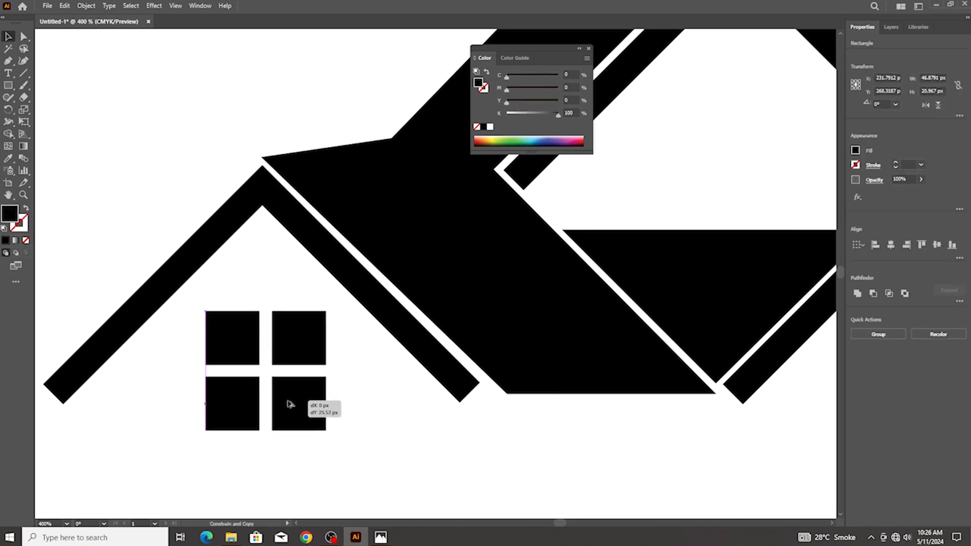
{"action": "left_click", "coordinate": [233, 449]}
{"action": "scroll", "coordinate": [282, 417], "scroll_direction": "up", "scroll_amount": 2}
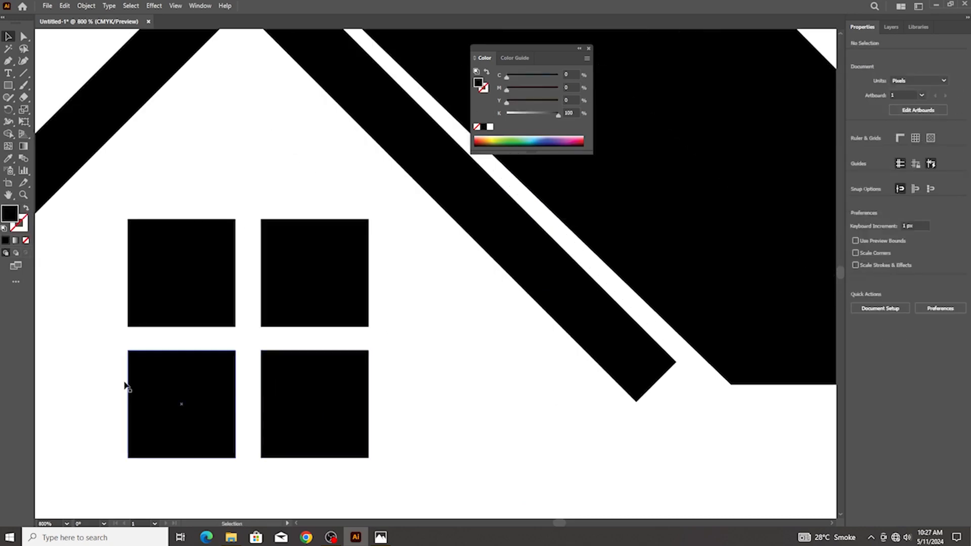
Shift the lower two panes slightly down to even the gaps, and group all four panes
{"action": "left_click_drag", "start_coordinate": [94, 375], "coordinate": [304, 409]}
{"action": "scroll", "coordinate": [303, 410], "scroll_direction": "up", "scroll_amount": 2}
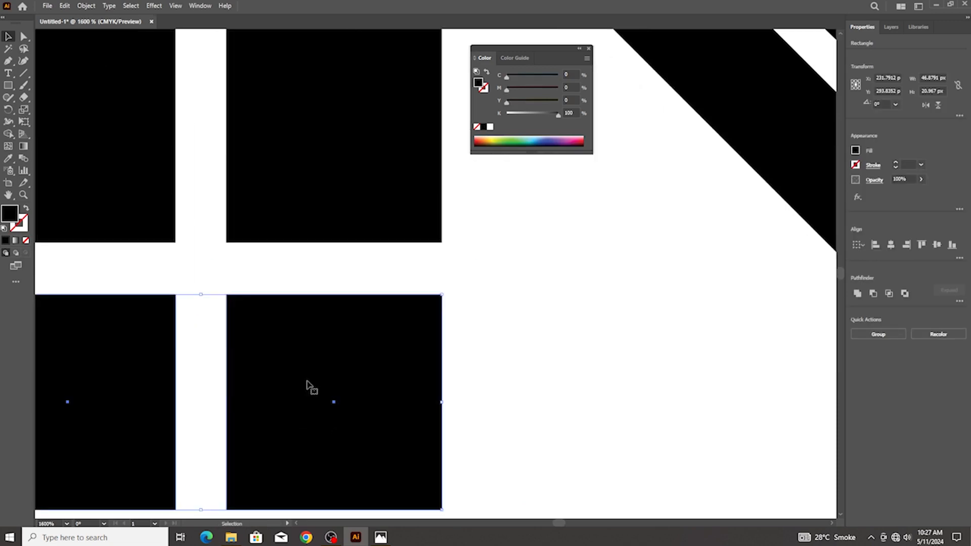
{"action": "scroll", "coordinate": [310, 383], "scroll_direction": "down", "scroll_amount": 4}
{"action": "left_click_drag", "start_coordinate": [314, 326], "coordinate": [315, 326]}
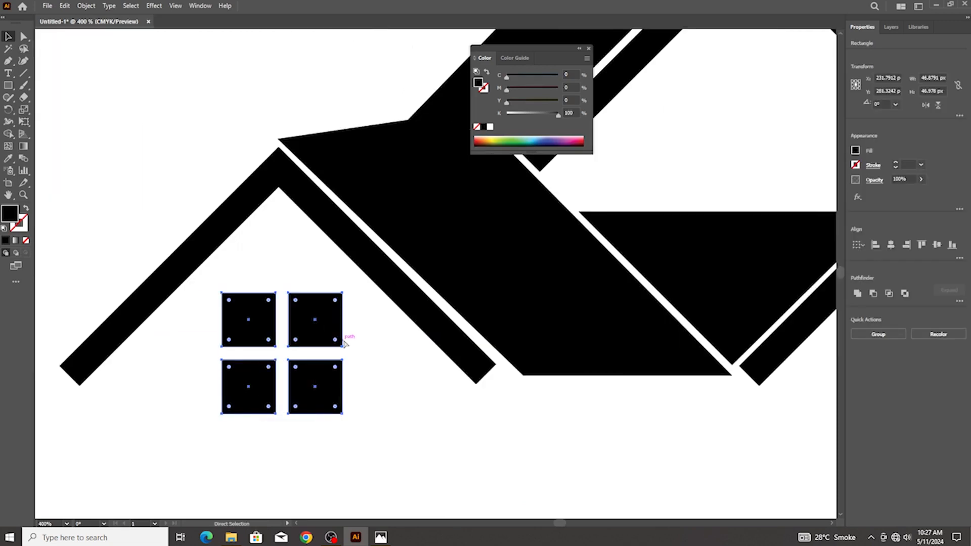
{"action": "key", "text": "ctrl+g"}
{"action": "left_click", "coordinate": [343, 420]}
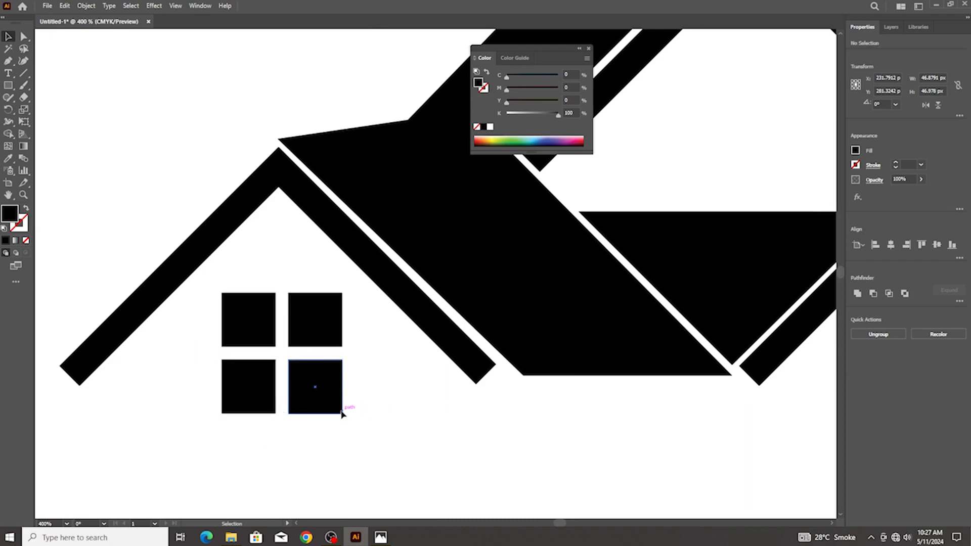
Scale the grouped window down under the left chevron and place a copy about 32 px wide under the uppermost chevron
{"action": "left_click", "coordinate": [339, 411]}
{"action": "left_click_drag", "start_coordinate": [343, 414], "coordinate": [399, 319]}
{"action": "key", "text": "ctrl+1"}
{"action": "left_click", "coordinate": [305, 390]}
{"action": "scroll", "coordinate": [384, 303], "scroll_direction": "up", "scroll_amount": 3}
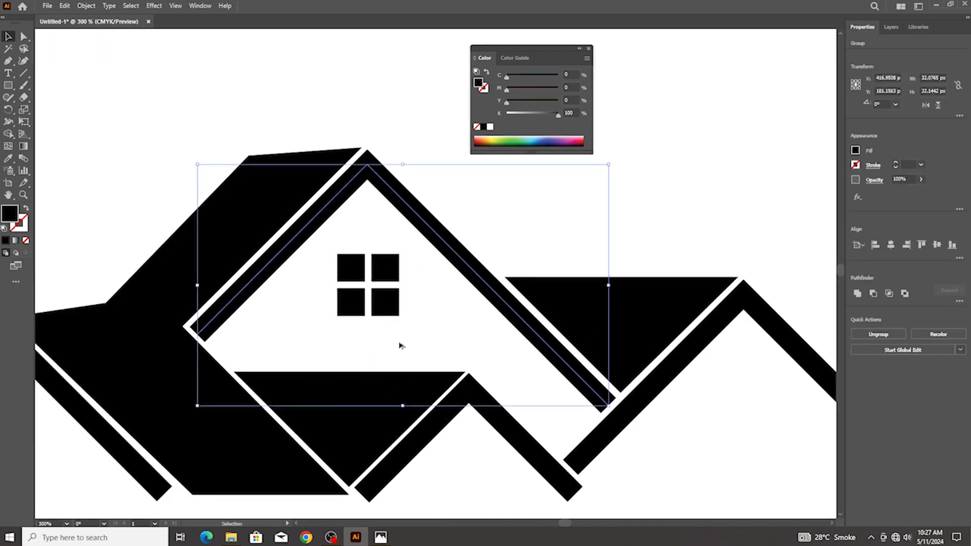
Remove the white fill from the uppermost chevron and clear the selection
{"action": "scroll", "coordinate": [399, 347], "scroll_direction": "down", "scroll_amount": 3}
{"action": "left_click", "coordinate": [400, 345], "text": "ctrl"}
{"action": "scroll", "coordinate": [400, 344], "scroll_direction": "right", "scroll_amount": 1}
{"action": "left_click", "coordinate": [395, 361]}
{"action": "left_click", "coordinate": [369, 335]}
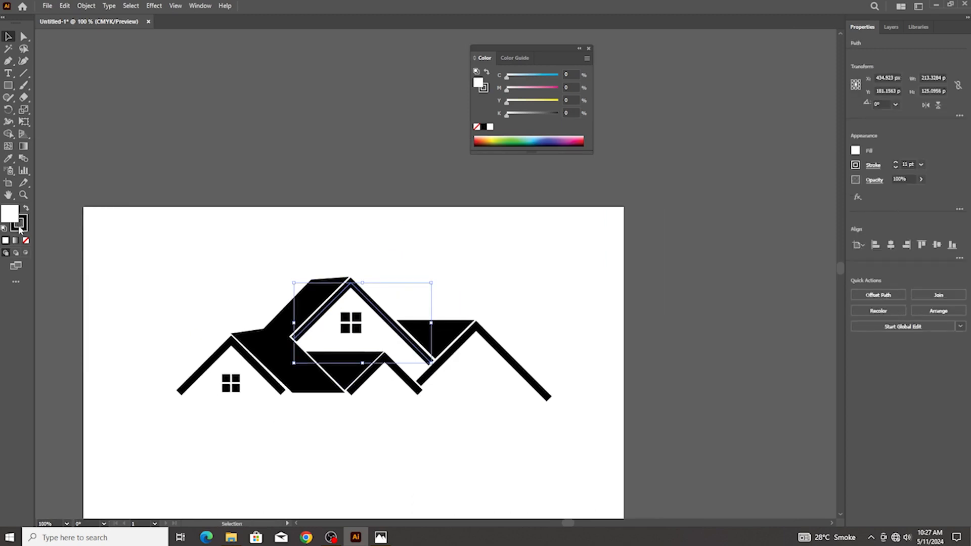
{"action": "left_click", "coordinate": [480, 392]}
{"action": "left_click", "coordinate": [26, 241]}
{"action": "left_click", "coordinate": [384, 397]}
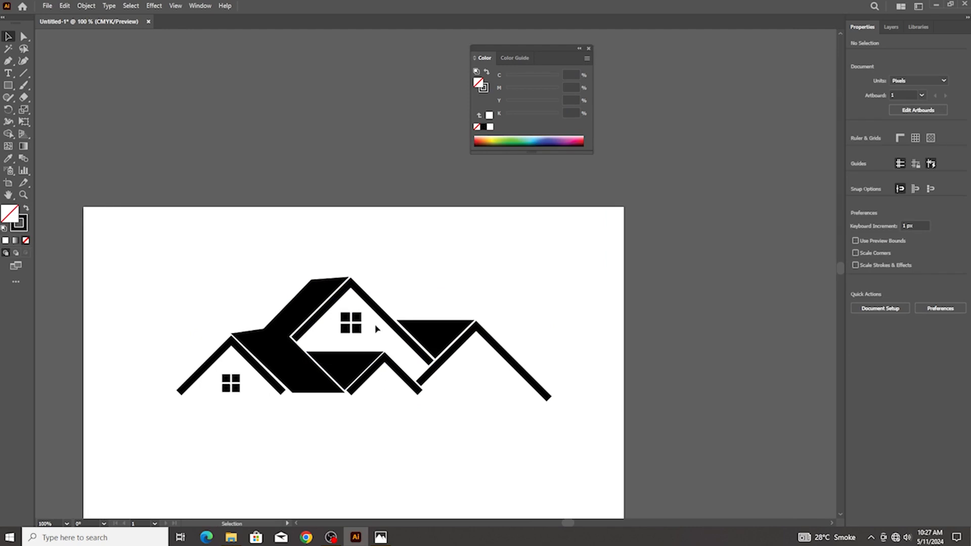
Place a smaller window copy under the small middle chevron and another about 36 px wide under the right chevron
{"action": "scroll", "coordinate": [375, 330], "scroll_direction": "up", "scroll_amount": 2}
{"action": "left_click_drag", "start_coordinate": [358, 309], "coordinate": [423, 439]}
{"action": "scroll", "coordinate": [414, 457], "scroll_direction": "right", "scroll_amount": 3}
{"action": "left_click", "coordinate": [406, 478]}
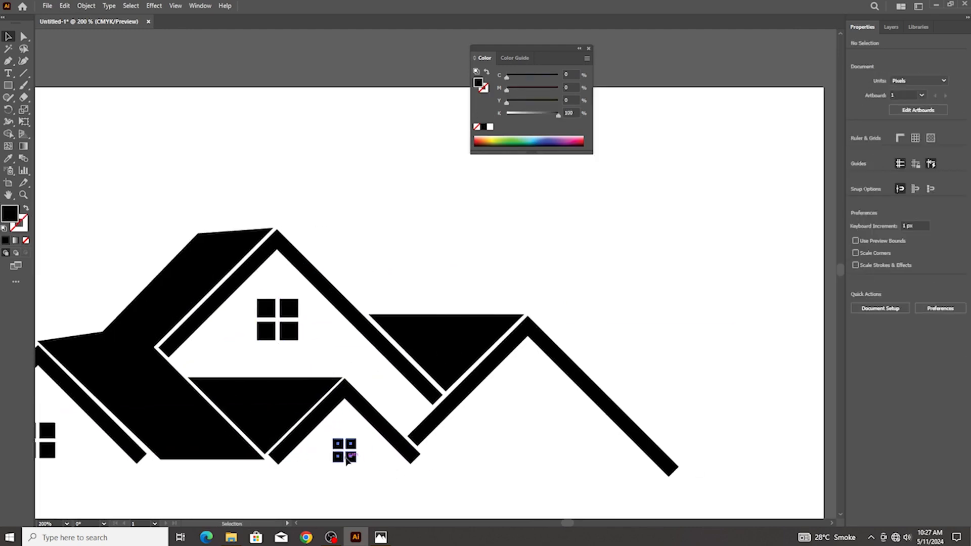
{"action": "left_click_drag", "start_coordinate": [346, 460], "coordinate": [550, 448]}
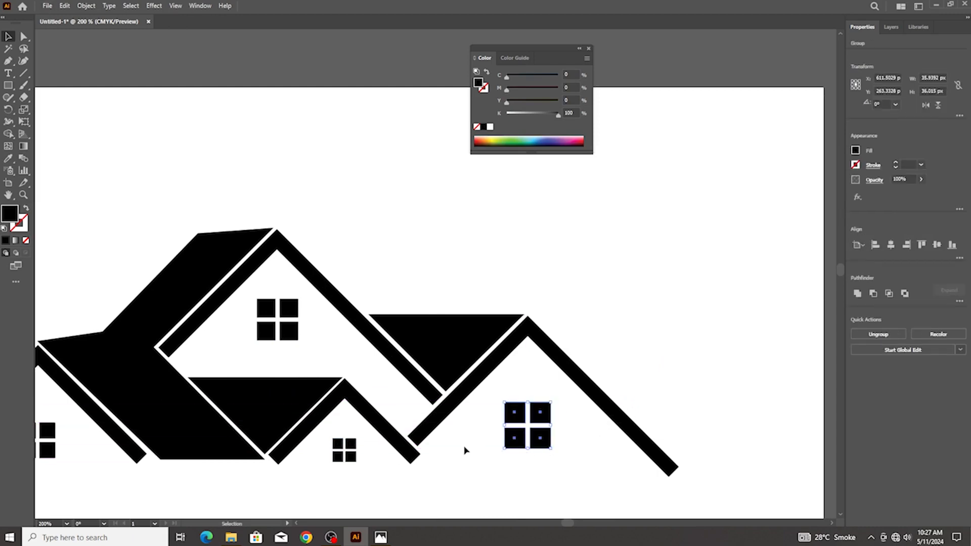
{"action": "scroll", "coordinate": [464, 450], "scroll_direction": "down", "scroll_amount": 2}
{"action": "scroll", "coordinate": [443, 346], "scroll_direction": "down", "scroll_amount": 2}
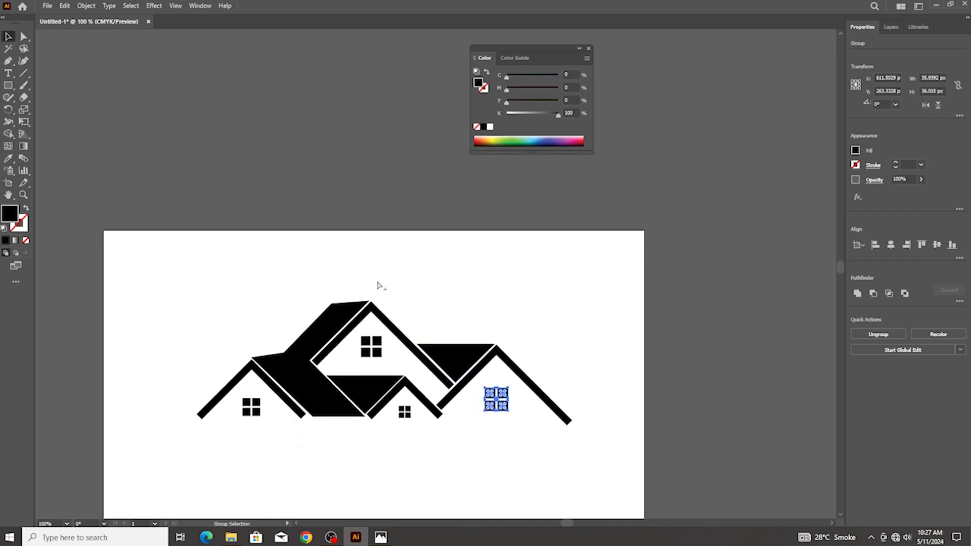
Move the large filled roof shape's upper-left anchor right to about X 361.6, Y 114 px, leaving nothing selected
{"action": "scroll", "coordinate": [380, 286], "scroll_direction": "up", "scroll_amount": 2}
{"action": "left_click", "coordinate": [23, 36]}
{"action": "scroll", "coordinate": [280, 311], "scroll_direction": "down", "scroll_amount": 2}
{"action": "left_click_drag", "start_coordinate": [283, 288], "coordinate": [293, 288]}
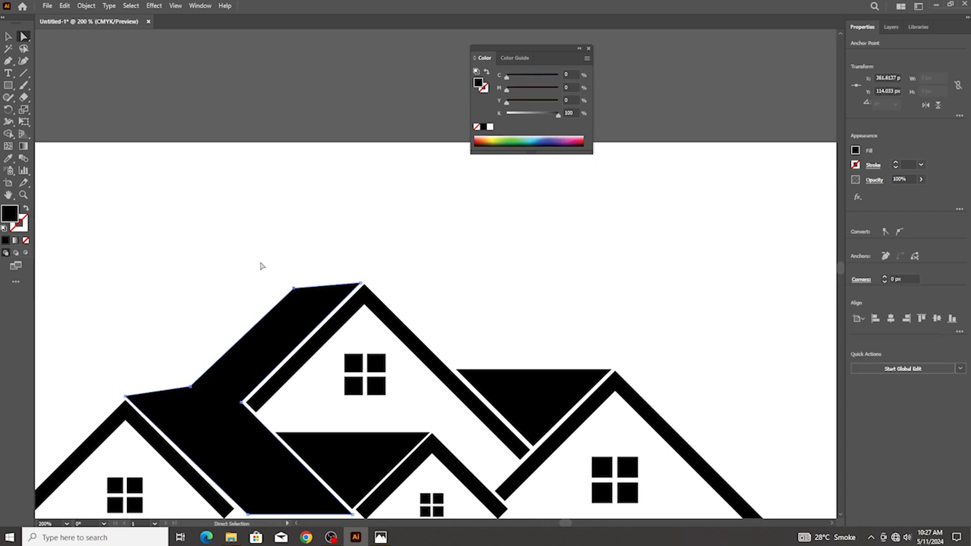
{"action": "left_click", "coordinate": [261, 266]}
{"action": "scroll", "coordinate": [261, 265], "scroll_direction": "down", "scroll_amount": 2}
{"action": "left_click", "coordinate": [9, 38]}
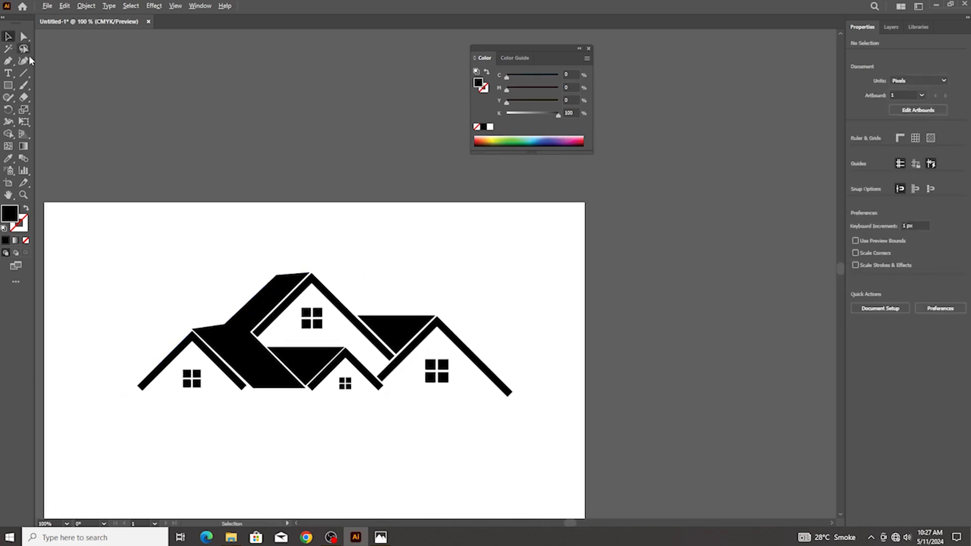
{"action": "scroll", "coordinate": [306, 225], "scroll_direction": "down", "scroll_amount": 2}
{"action": "scroll", "coordinate": [249, 281], "scroll_direction": "up", "scroll_amount": 3}
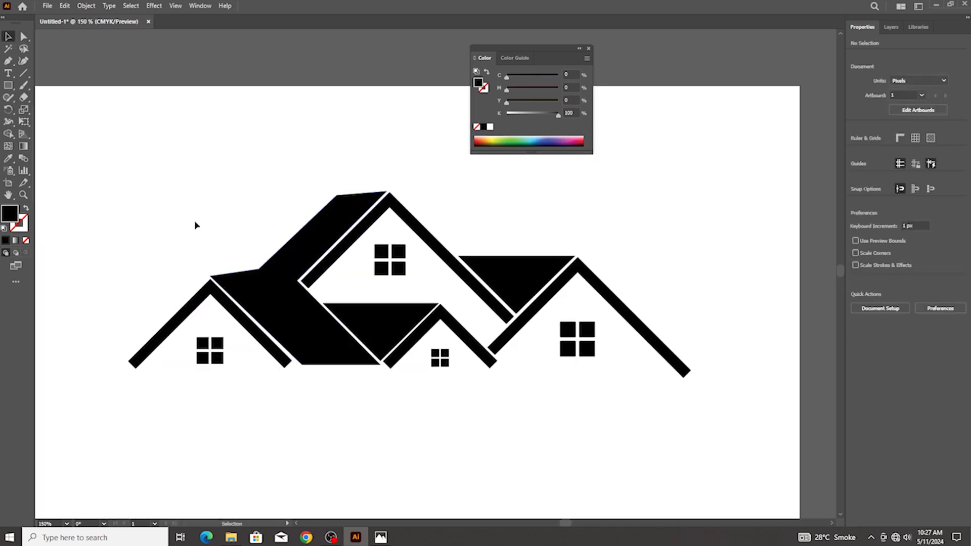
Move the large filled roof shape's left-edge notch anchor slightly down and left, and review the whole logo
{"action": "left_click", "coordinate": [23, 38]}
{"action": "scroll", "coordinate": [261, 251], "scroll_direction": "up", "scroll_amount": 2}
{"action": "mouse_move", "coordinate": [264, 284]}
{"action": "left_mouse_down"}
{"action": "mouse_move", "coordinate": [269, 292]}
{"action": "mouse_move", "coordinate": [257, 292]}
{"action": "left_mouse_up"}
{"action": "scroll", "coordinate": [262, 283], "scroll_direction": "down", "scroll_amount": 2}
{"action": "scroll", "coordinate": [265, 286], "scroll_direction": "up", "scroll_amount": 2}
{"action": "scroll", "coordinate": [257, 292], "scroll_direction": "down", "scroll_amount": 3}
{"action": "left_click", "coordinate": [225, 236]}
{"action": "scroll", "coordinate": [225, 237], "scroll_direction": "down", "scroll_amount": 2}
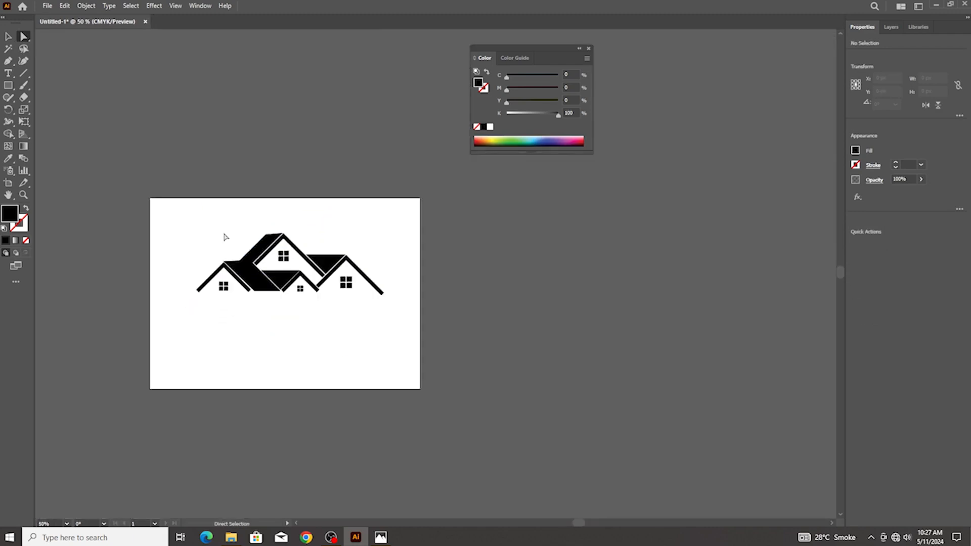
{"action": "scroll", "coordinate": [228, 246], "scroll_direction": "up", "scroll_amount": 2}
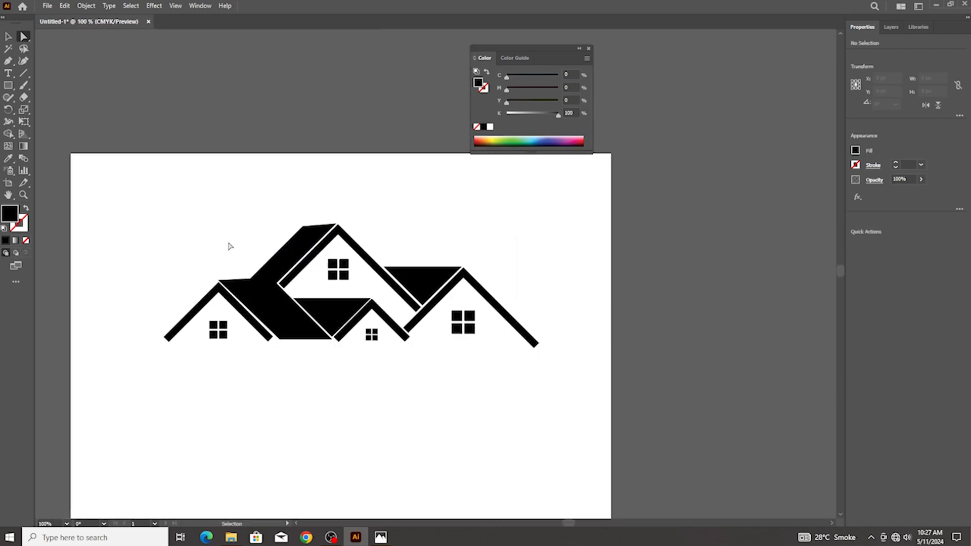
{"action": "scroll", "coordinate": [229, 246], "scroll_direction": "down", "scroll_amount": 2}
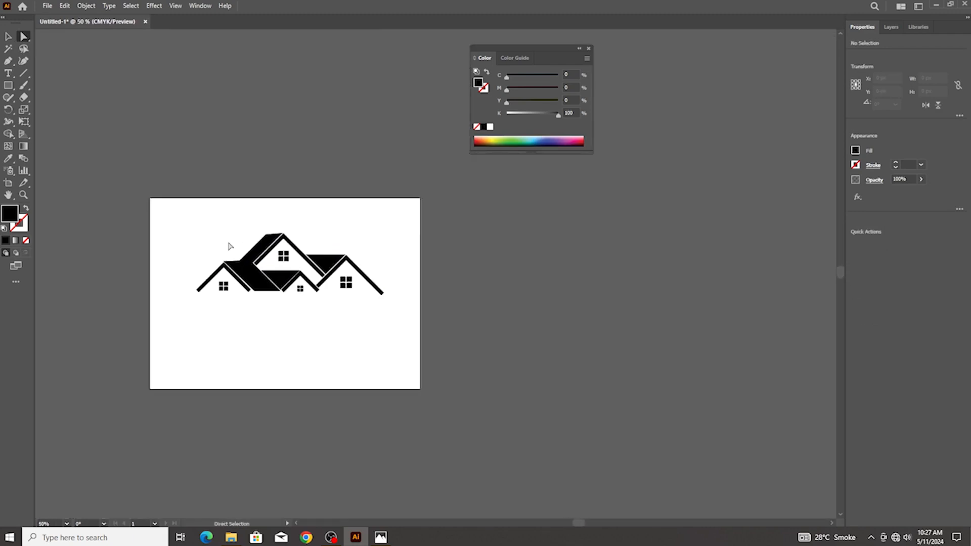
Select all the logo artwork and expand its fills and strokes into shapes
{"action": "left_click", "coordinate": [9, 37]}
{"action": "scroll", "coordinate": [225, 262], "scroll_direction": "up", "scroll_amount": 2}
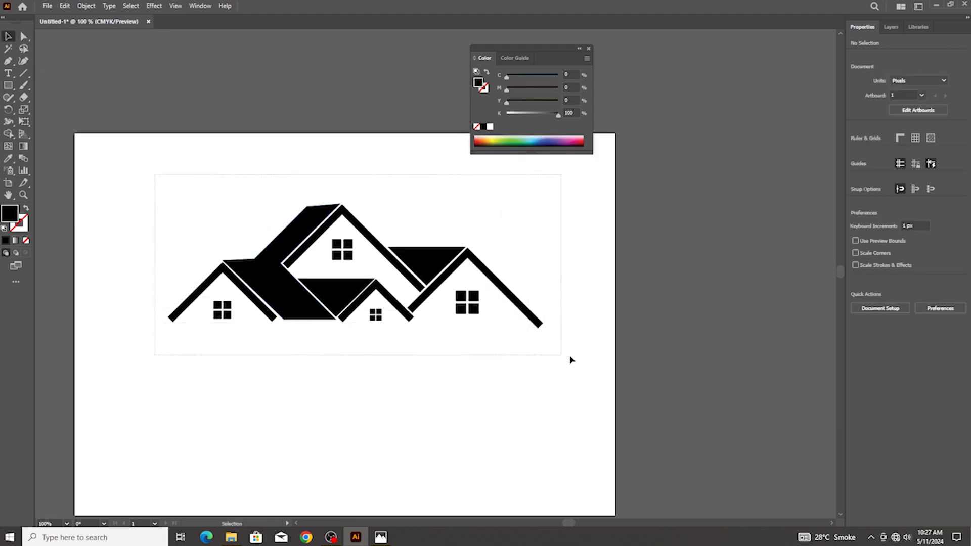
{"action": "left_click_drag", "start_coordinate": [558, 358], "coordinate": [105, 62]}
{"action": "left_click", "coordinate": [81, 6]}
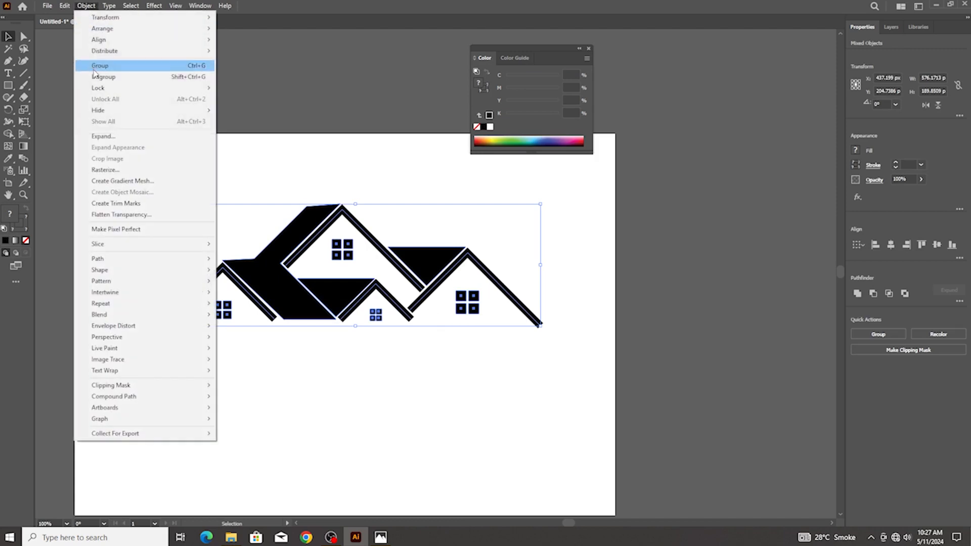
{"action": "left_click", "coordinate": [132, 136]}
{"action": "left_click", "coordinate": [448, 324]}
Move the large filled roof shape's far-left corner anchor to about X 232.1, Y 200.6 px, beside the left chevron's peak
{"action": "scroll", "coordinate": [270, 274], "scroll_direction": "up", "scroll_amount": 2}
{"action": "left_click", "coordinate": [230, 242]}
{"action": "scroll", "coordinate": [230, 317], "scroll_direction": "up", "scroll_amount": 1}
{"action": "left_click", "coordinate": [154, 255]}
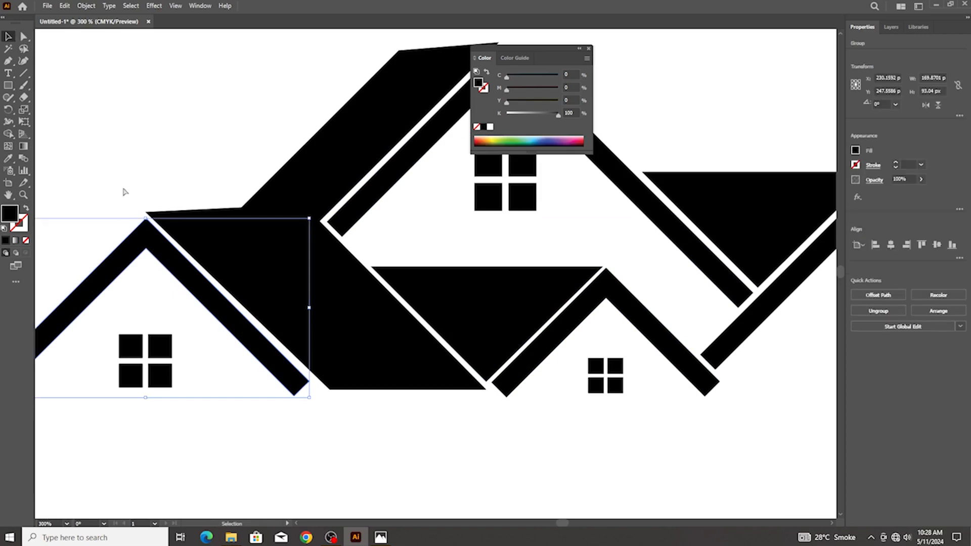
{"action": "scroll", "coordinate": [142, 215], "scroll_direction": "up", "scroll_amount": 3}
{"action": "double_click", "coordinate": [141, 212]}
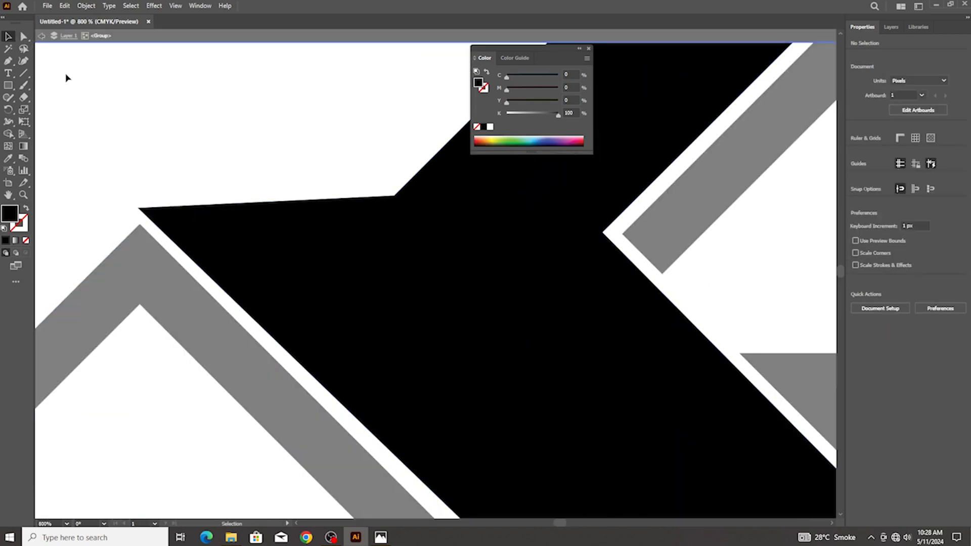
{"action": "key", "text": "Escape"}
{"action": "left_click", "coordinate": [23, 35]}
{"action": "left_click", "coordinate": [138, 208]}
{"action": "left_click_drag", "start_coordinate": [138, 210], "coordinate": [146, 219]}
{"action": "scroll", "coordinate": [152, 223], "scroll_direction": "down", "scroll_amount": 2}
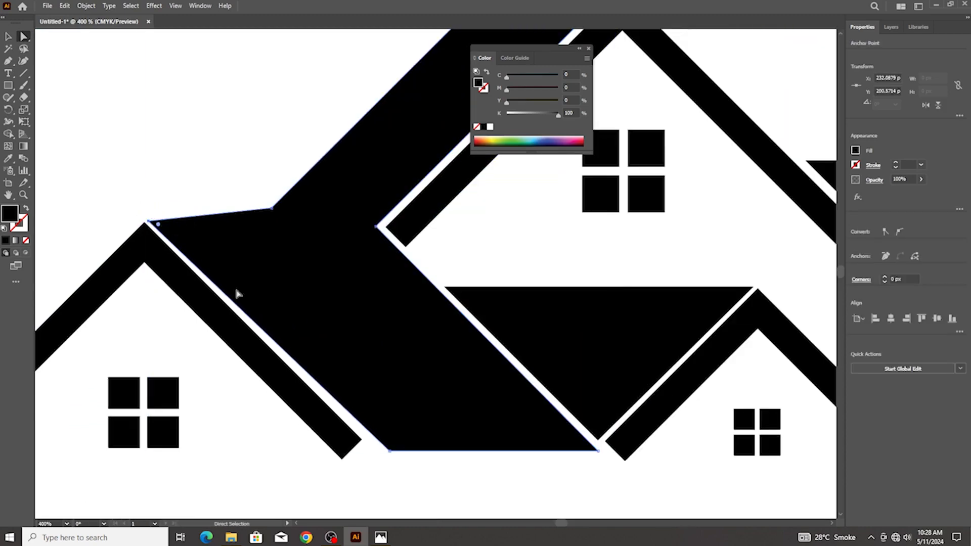
Move the large filled roof shape's bottom-left anchor slightly left to narrow the gap beside the left chevron, leaving nothing selected
{"action": "scroll", "coordinate": [181, 253], "scroll_direction": "down", "scroll_amount": 2}
{"action": "left_click_drag", "start_coordinate": [389, 416], "coordinate": [382, 416]}
{"action": "scroll", "coordinate": [371, 424], "scroll_direction": "down", "scroll_amount": 2}
{"action": "left_click", "coordinate": [97, 212]}
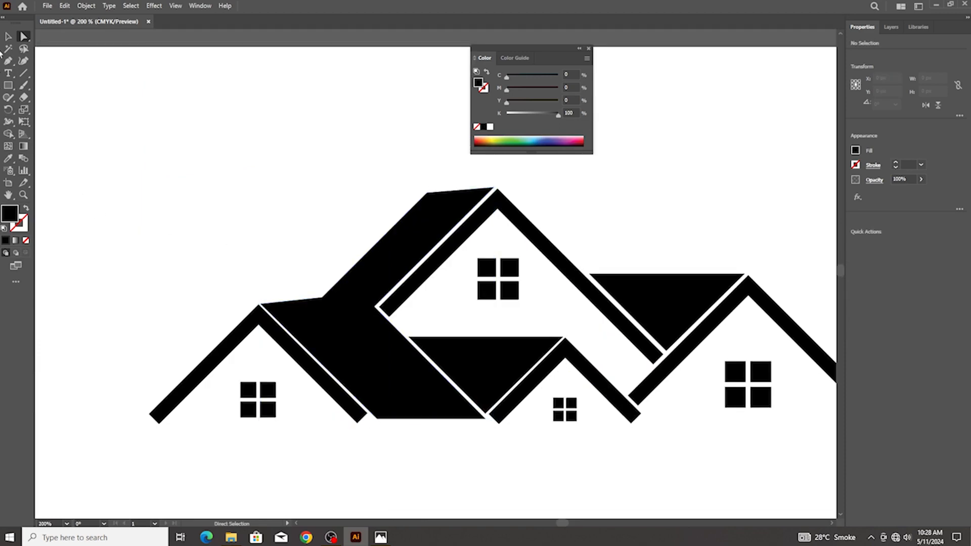
Draw a horizontal line about 756 px long across the lower ends of the roofs and position it at about Y 281.1 px
{"action": "left_click", "coordinate": [22, 75]}
{"action": "scroll", "coordinate": [325, 305], "scroll_direction": "down", "scroll_amount": 2}
{"action": "scroll", "coordinate": [344, 313], "scroll_direction": "right", "scroll_amount": 2}
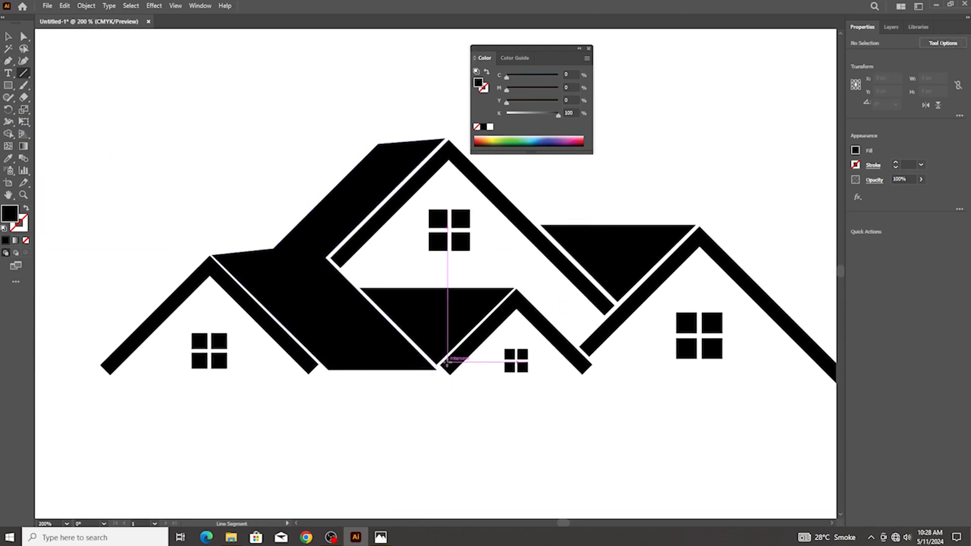
{"action": "mouse_move", "coordinate": [439, 364]}
{"action": "left_mouse_down"}
{"action": "mouse_move", "coordinate": [831, 365]}
{"action": "mouse_move", "coordinate": [794, 365]}
{"action": "left_mouse_up"}
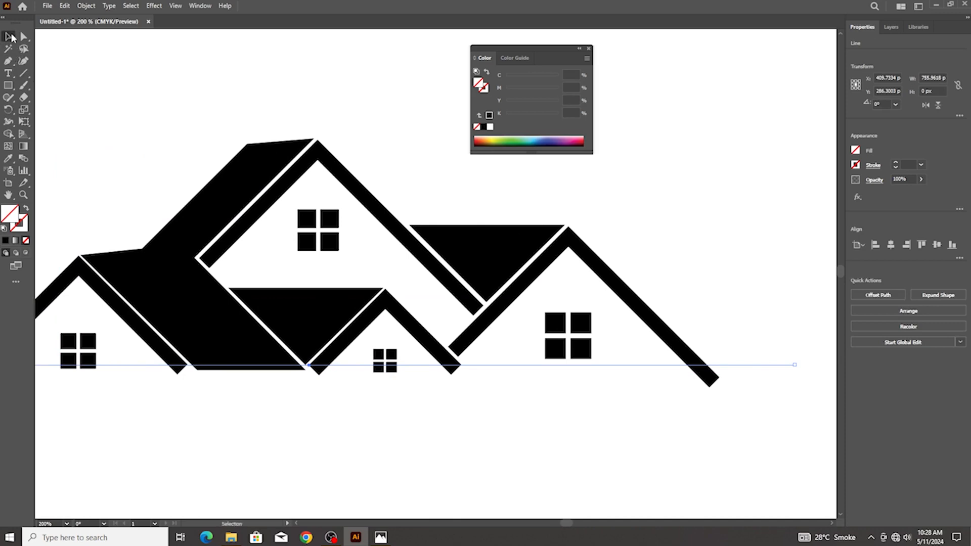
{"action": "scroll", "coordinate": [177, 347], "scroll_direction": "up", "scroll_amount": 3}
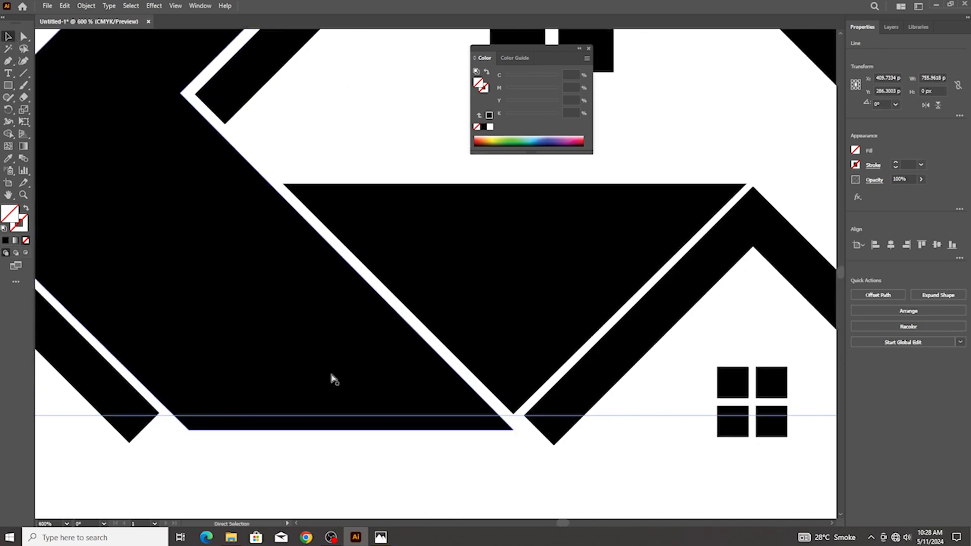
{"action": "left_click_drag", "start_coordinate": [605, 418], "coordinate": [605, 402]}
{"action": "scroll", "coordinate": [527, 386], "scroll_direction": "down", "scroll_amount": 3}
{"action": "scroll", "coordinate": [512, 392], "scroll_direction": "right", "scroll_amount": 4}
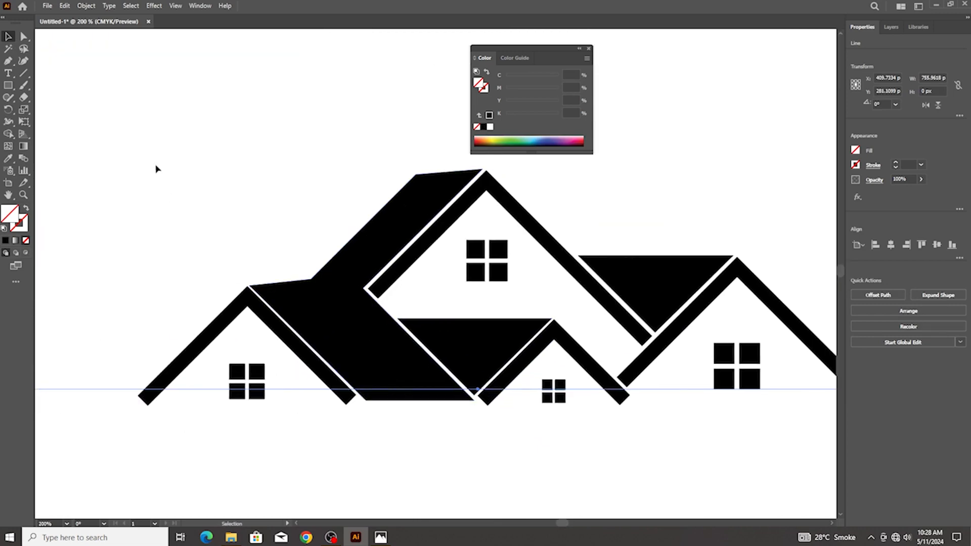
Divide the artwork beneath the horizontal line along it with Divide Objects Below, leaving nothing selected
{"action": "left_click", "coordinate": [86, 5]}
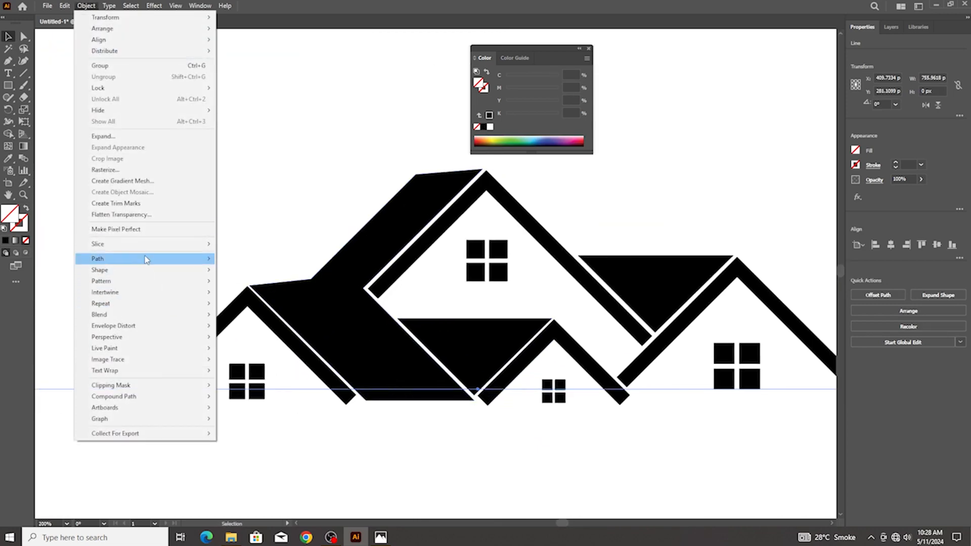
{"action": "mouse_move", "coordinate": [143, 258]}
{"action": "left_click", "coordinate": [277, 355]}
{"action": "left_click", "coordinate": [405, 442]}
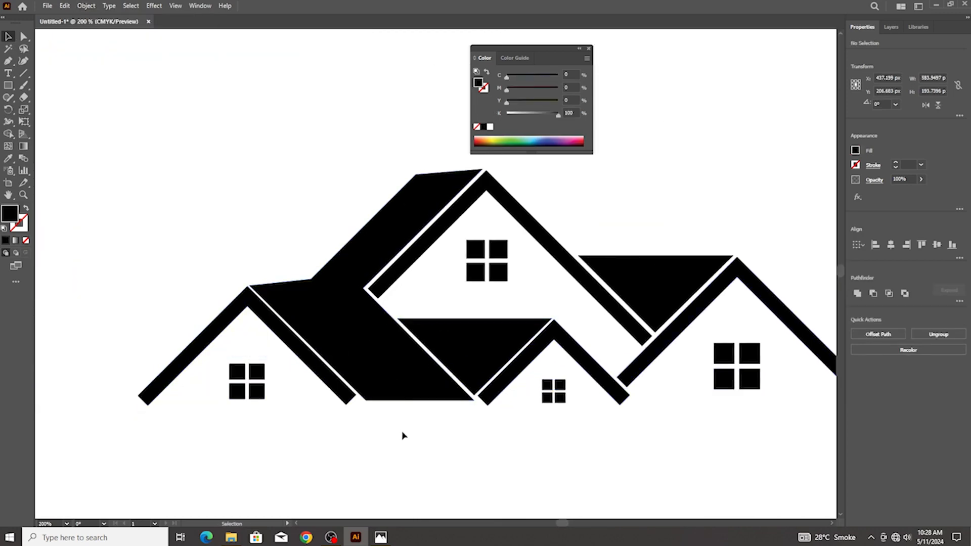
Ungroup the divided large filled roof shape, the left chevron and the small middle chevron
{"action": "left_click", "coordinate": [402, 399]}
{"action": "right_click", "coordinate": [402, 398]}
{"action": "left_click", "coordinate": [448, 305]}
{"action": "left_click", "coordinate": [364, 454]}
{"action": "right_click", "coordinate": [348, 402]}
{"action": "left_click", "coordinate": [379, 320]}
{"action": "left_click", "coordinate": [354, 455]}
{"action": "right_click", "coordinate": [492, 397]}
{"action": "left_click", "coordinate": [534, 304]}
Delete the large filled roof's strip and the left chevron's right end below the cut, plus the left house's window
{"action": "left_click", "coordinate": [366, 446]}
{"action": "left_click", "coordinate": [380, 401]}
{"action": "key", "text": "Delete"}
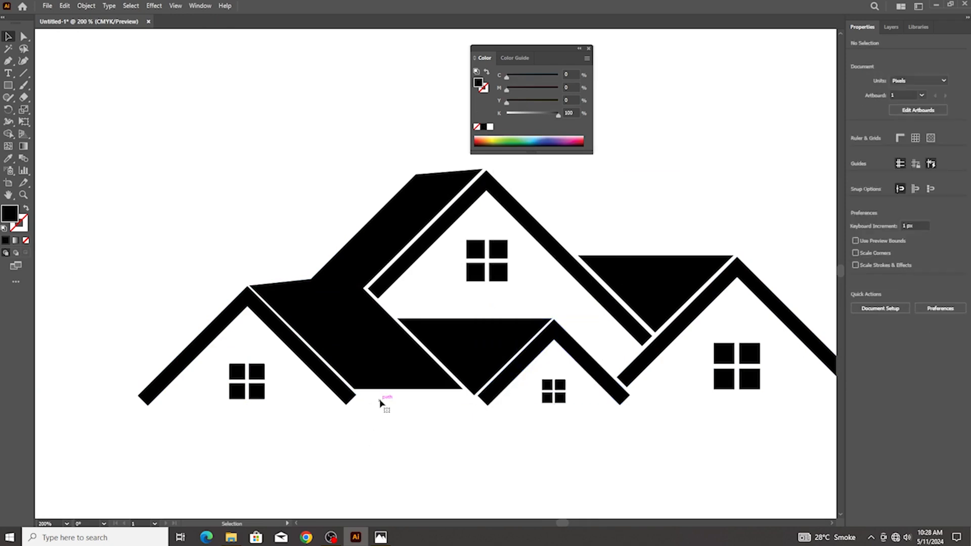
{"action": "left_click_drag", "start_coordinate": [373, 389], "coordinate": [341, 393]}
{"action": "left_click", "coordinate": [287, 401]}
{"action": "key", "text": "Delete"}
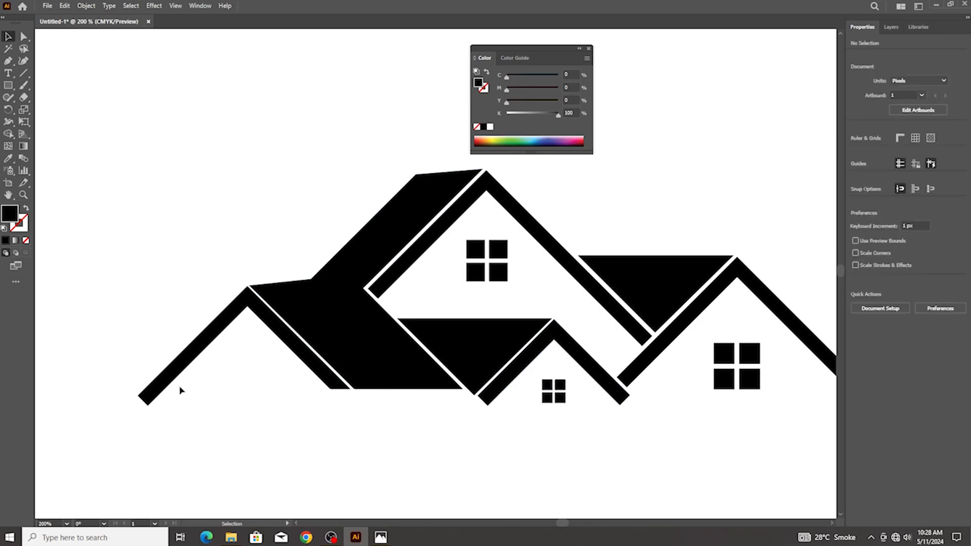
Delete the left chevron's remaining end and both ends of the small middle chevron below the cut
{"action": "left_click", "coordinate": [147, 399]}
{"action": "key", "text": "Delete"}
{"action": "left_click", "coordinate": [622, 400]}
{"action": "key", "text": "Delete"}
{"action": "left_click", "coordinate": [487, 398]}
{"action": "key", "text": "Delete"}
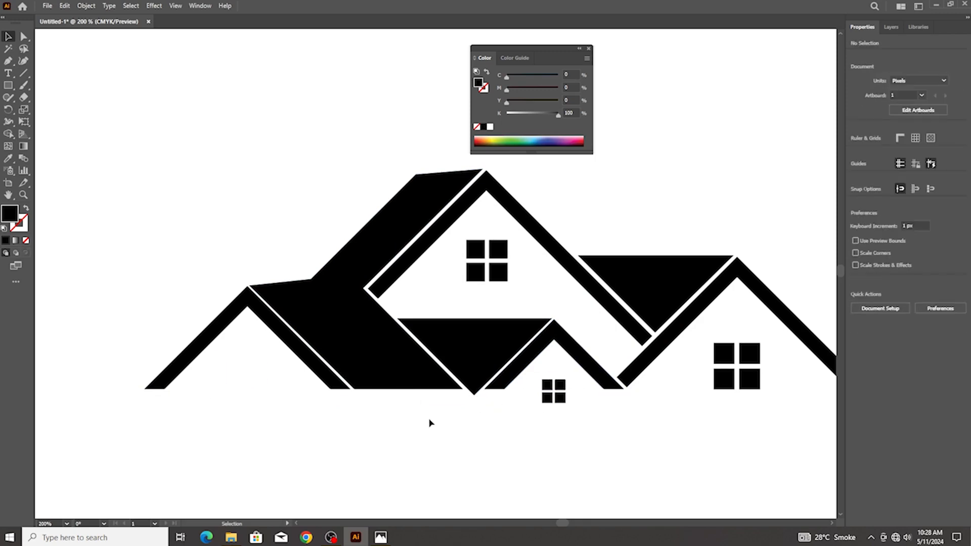
Ungroup the right chevron and delete its lower right end below the cut
{"action": "scroll", "coordinate": [429, 422], "scroll_direction": "down", "scroll_amount": 2}
{"action": "scroll", "coordinate": [429, 422], "scroll_direction": "right", "scroll_amount": 4}
{"action": "scroll", "coordinate": [547, 412], "scroll_direction": "up", "scroll_amount": 3}
{"action": "scroll", "coordinate": [543, 412], "scroll_direction": "right", "scroll_amount": 3}
{"action": "scroll", "coordinate": [543, 413], "scroll_direction": "down", "scroll_amount": 1}
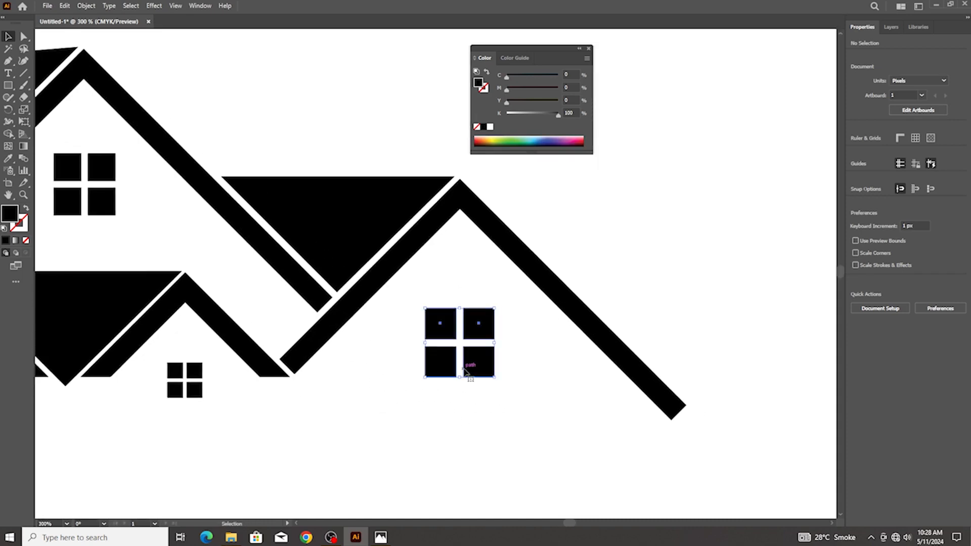
{"action": "right_click", "coordinate": [668, 415]}
{"action": "left_click", "coordinate": [687, 319]}
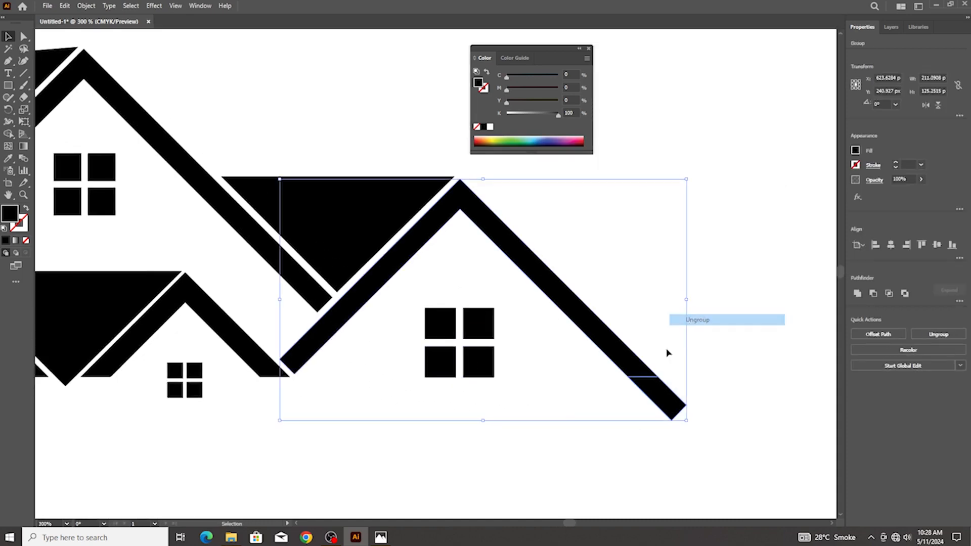
{"action": "left_click", "coordinate": [667, 401]}
{"action": "key", "text": "Delete"}
Delete the four-pane window under the small middle chevron
{"action": "scroll", "coordinate": [410, 372], "scroll_direction": "down", "scroll_amount": 3}
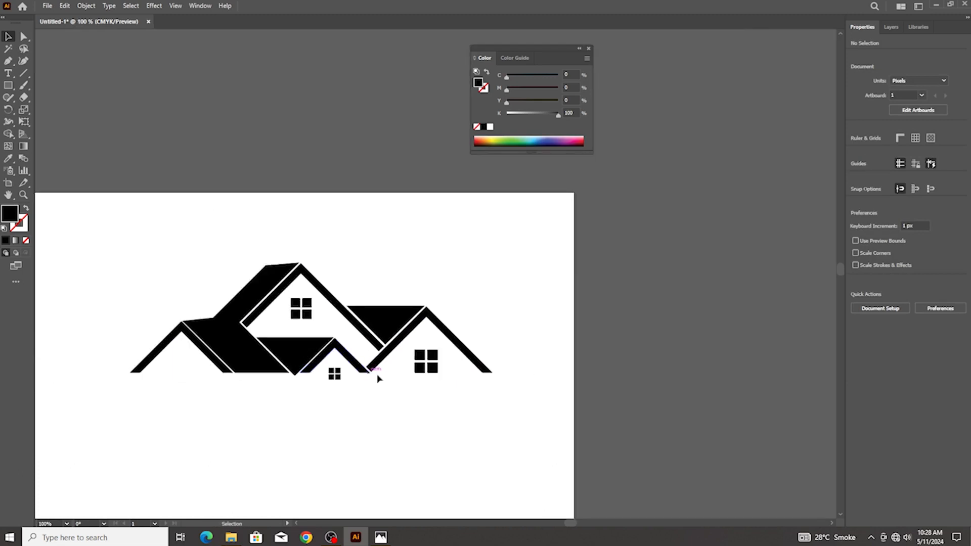
{"action": "scroll", "coordinate": [370, 378], "scroll_direction": "up", "scroll_amount": 2}
{"action": "left_click", "coordinate": [268, 387]}
{"action": "scroll", "coordinate": [268, 387], "scroll_direction": "up", "scroll_amount": 2}
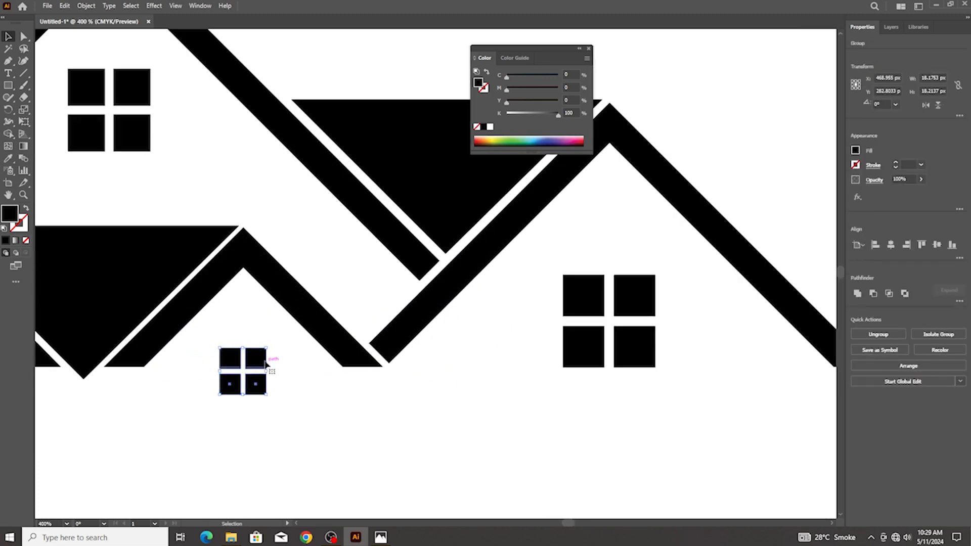
{"action": "key", "text": "Delete"}
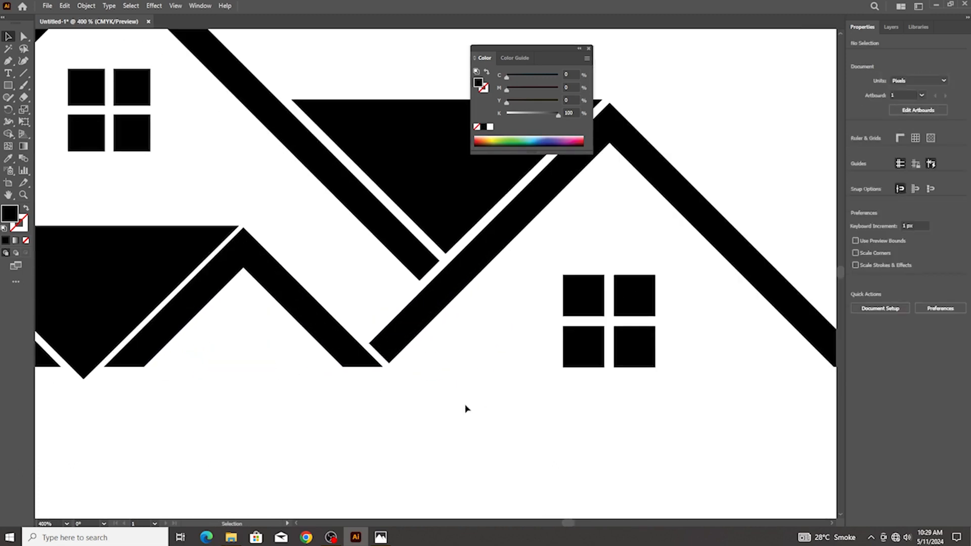
Ungroup the filled triangular roof beside the small chevron and delete its tip below the cut
{"action": "left_click", "coordinate": [87, 375]}
{"action": "right_click", "coordinate": [84, 376]}
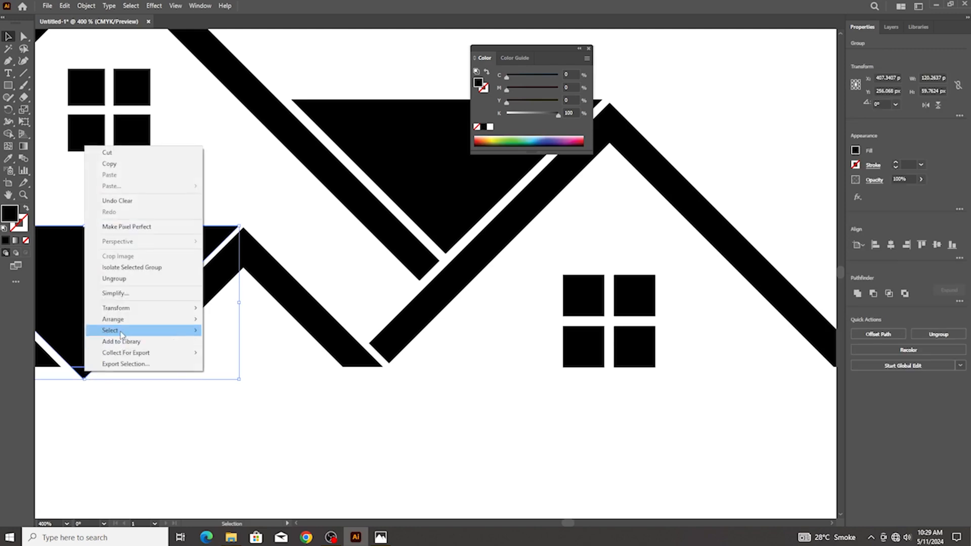
{"action": "left_click", "coordinate": [114, 279]}
{"action": "left_click", "coordinate": [103, 388]}
{"action": "left_click", "coordinate": [85, 375]}
{"action": "key", "text": "Delete"}
Duplicate the right house's four-pane window under the small middle chevron
{"action": "scroll", "coordinate": [608, 369], "scroll_direction": "down", "scroll_amount": 2}
{"action": "left_click_drag", "start_coordinate": [615, 361], "coordinate": [431, 383]}
{"action": "scroll", "coordinate": [445, 344], "scroll_direction": "up", "scroll_amount": 2}
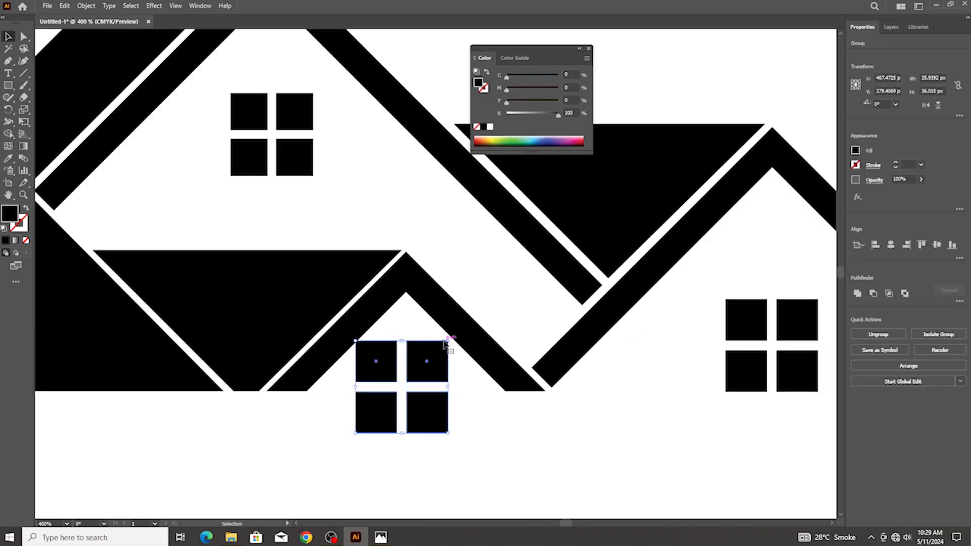
Scale the window copy down to fit under the small chevron and place another copy about 24 px wide under the left chevron
{"action": "left_click_drag", "start_coordinate": [447, 342], "coordinate": [149, 372]}
{"action": "scroll", "coordinate": [419, 364], "scroll_direction": "down", "scroll_amount": 2}
{"action": "scroll", "coordinate": [436, 406], "scroll_direction": "left", "scroll_amount": 1}
{"action": "left_click", "coordinate": [444, 383]}
{"action": "scroll", "coordinate": [183, 382], "scroll_direction": "down", "scroll_amount": 2}
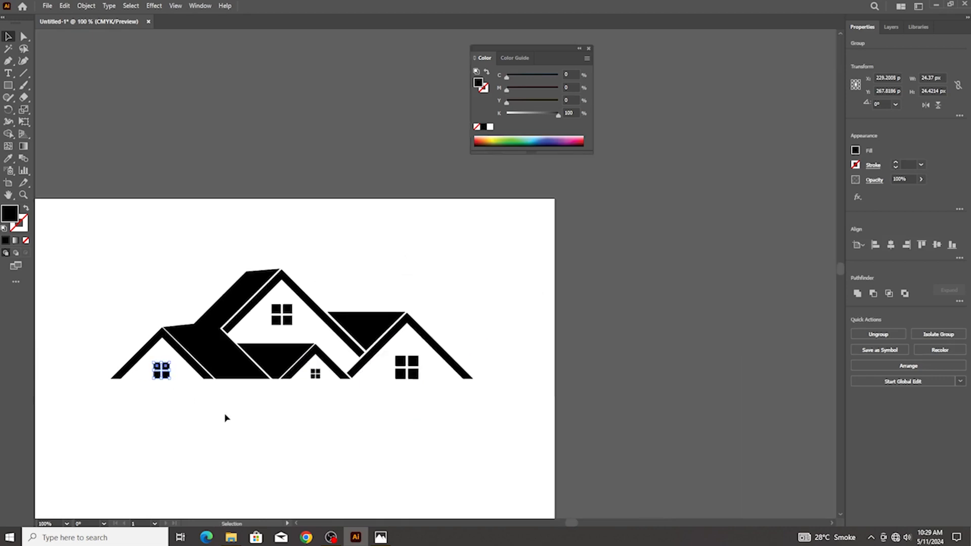
{"action": "left_click", "coordinate": [289, 412]}
Create a 4 px offset path around the right chevron
{"action": "scroll", "coordinate": [302, 411], "scroll_direction": "down", "scroll_amount": 1}
{"action": "scroll", "coordinate": [334, 408], "scroll_direction": "up", "scroll_amount": 4}
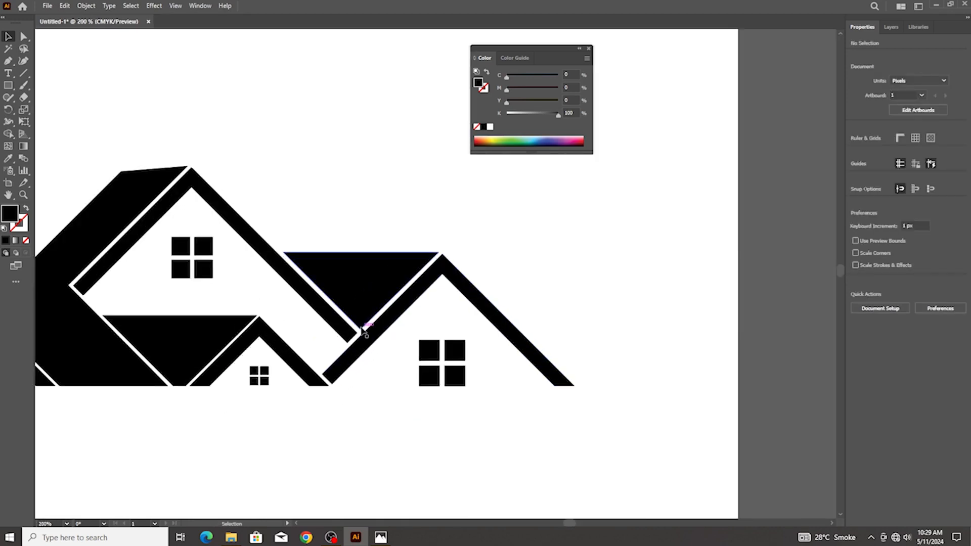
{"action": "left_click", "coordinate": [392, 322]}
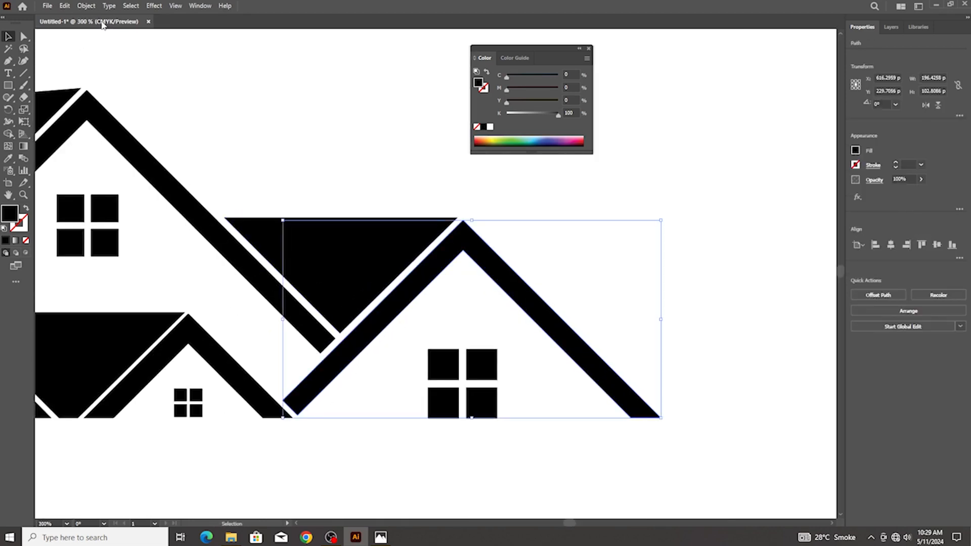
{"action": "left_click", "coordinate": [86, 5]}
{"action": "mouse_move", "coordinate": [167, 259]}
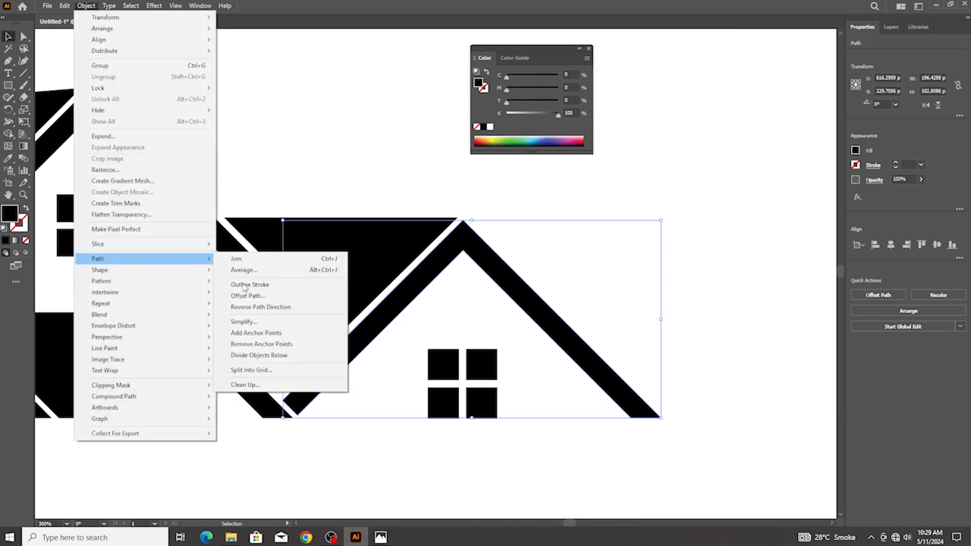
{"action": "left_click", "coordinate": [248, 296]}
{"action": "scroll", "coordinate": [568, 248], "scroll_direction": "down", "scroll_amount": 7}
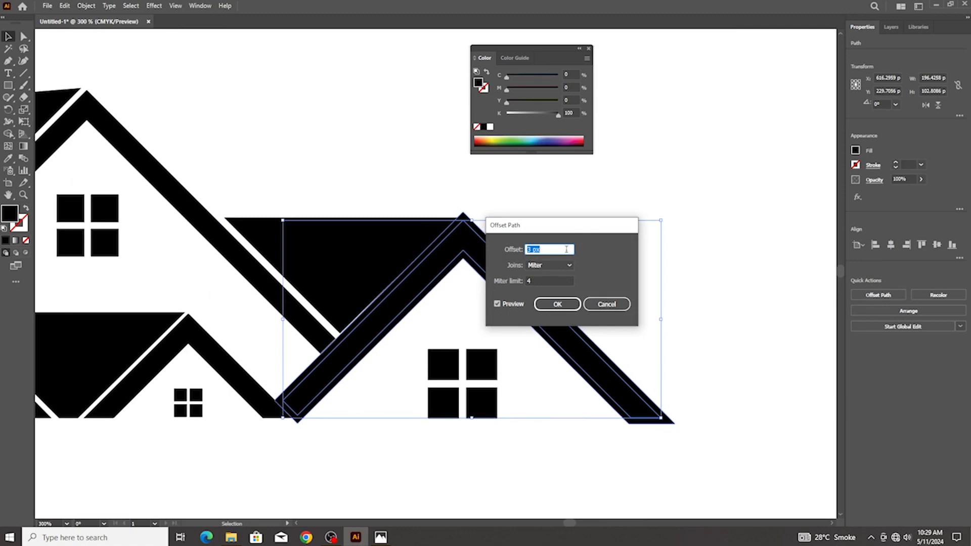
{"action": "scroll", "coordinate": [566, 250], "scroll_direction": "up", "scroll_amount": 1}
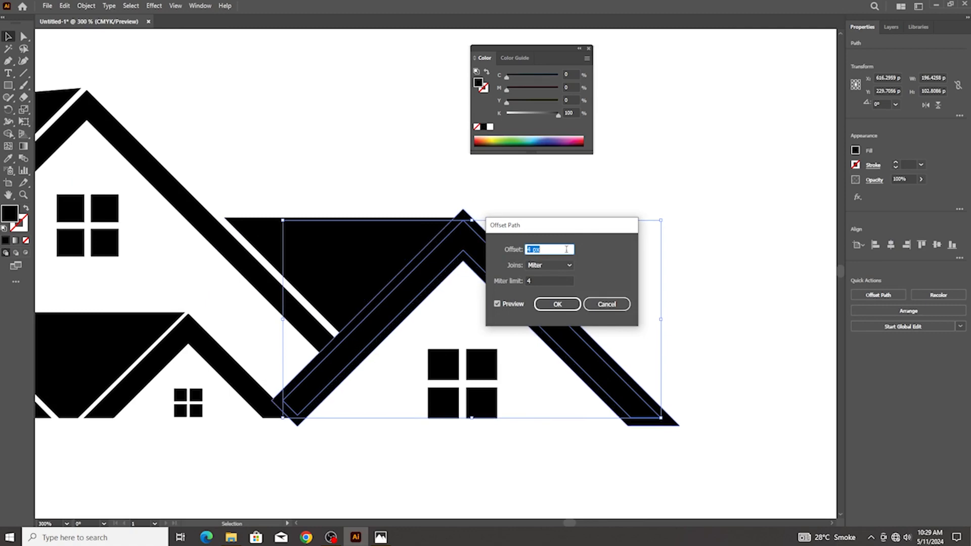
{"action": "left_click", "coordinate": [557, 305]}
Cut the right chevron's offset shape out of the adjoining filled triangle and large chevron end using Shape Builder
{"action": "left_click", "coordinate": [380, 240], "text": "shift"}
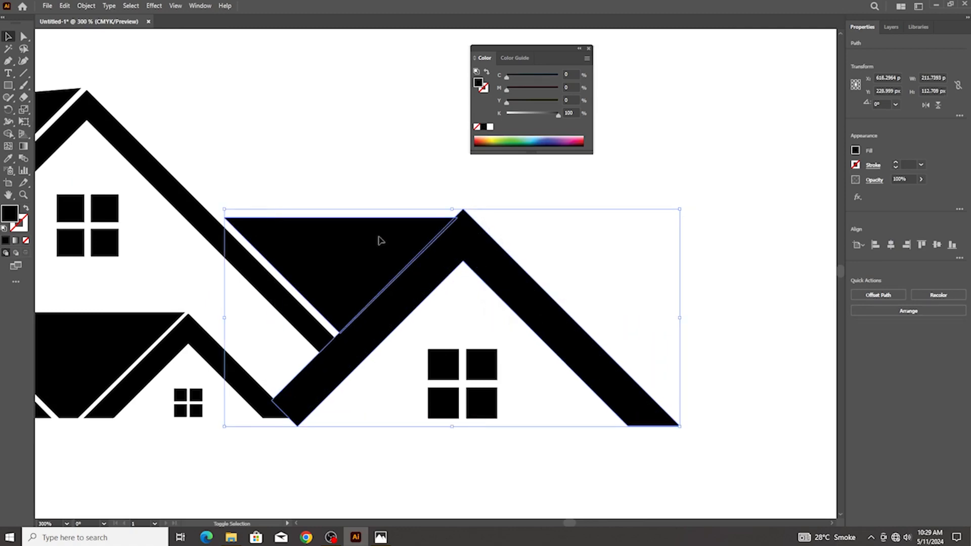
{"action": "left_click", "coordinate": [277, 308], "text": "shift"}
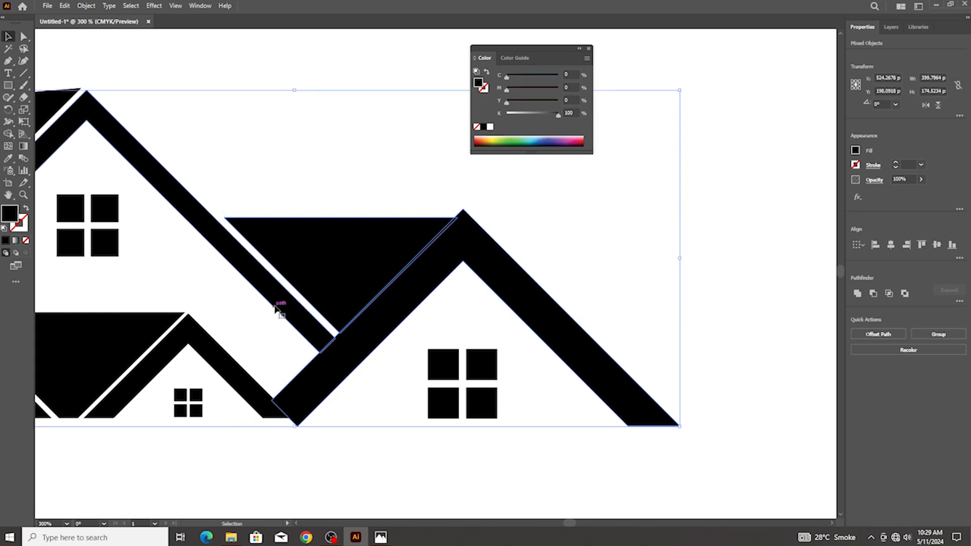
{"action": "left_click", "coordinate": [8, 134]}
{"action": "scroll", "coordinate": [460, 318], "scroll_direction": "up", "scroll_amount": 2}
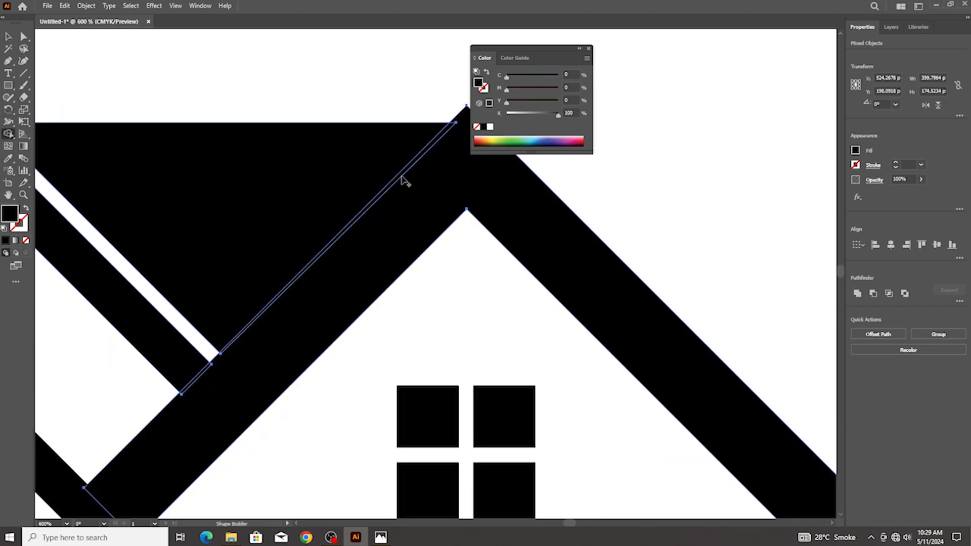
{"action": "left_click_drag", "start_coordinate": [401, 175], "coordinate": [405, 193], "text": "alt"}
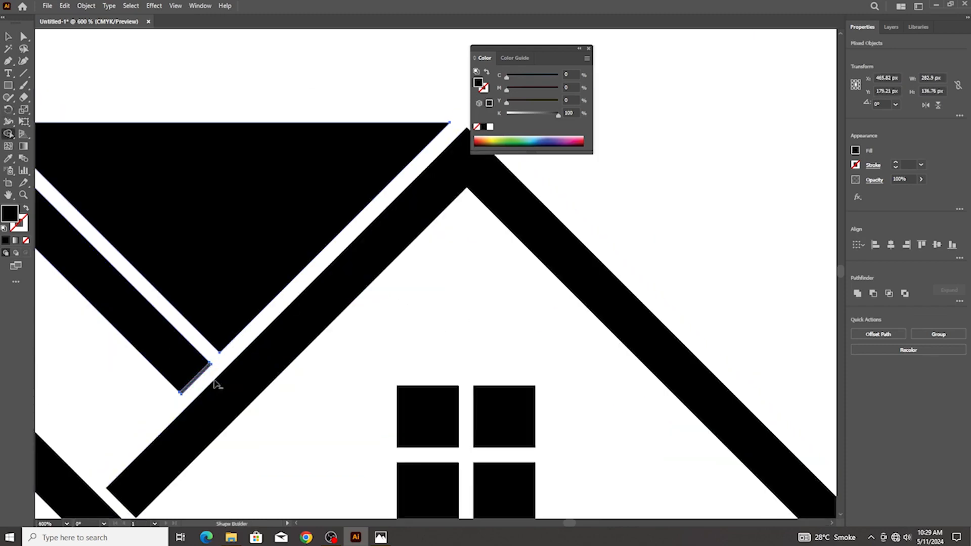
{"action": "left_click", "coordinate": [213, 379], "text": "alt"}
{"action": "scroll", "coordinate": [307, 353], "scroll_direction": "down", "scroll_amount": 3}
{"action": "left_click", "coordinate": [11, 38]}
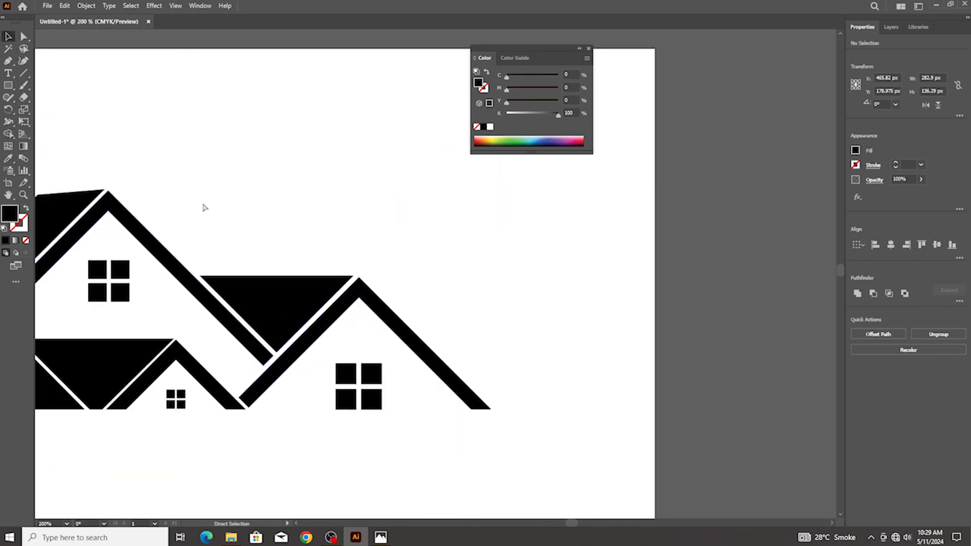
Create a 4 px offset path around the large central chevron
{"action": "scroll", "coordinate": [293, 340], "scroll_direction": "up", "scroll_amount": 2}
{"action": "left_click", "coordinate": [268, 323]}
{"action": "scroll", "coordinate": [268, 324], "scroll_direction": "down", "scroll_amount": 1}
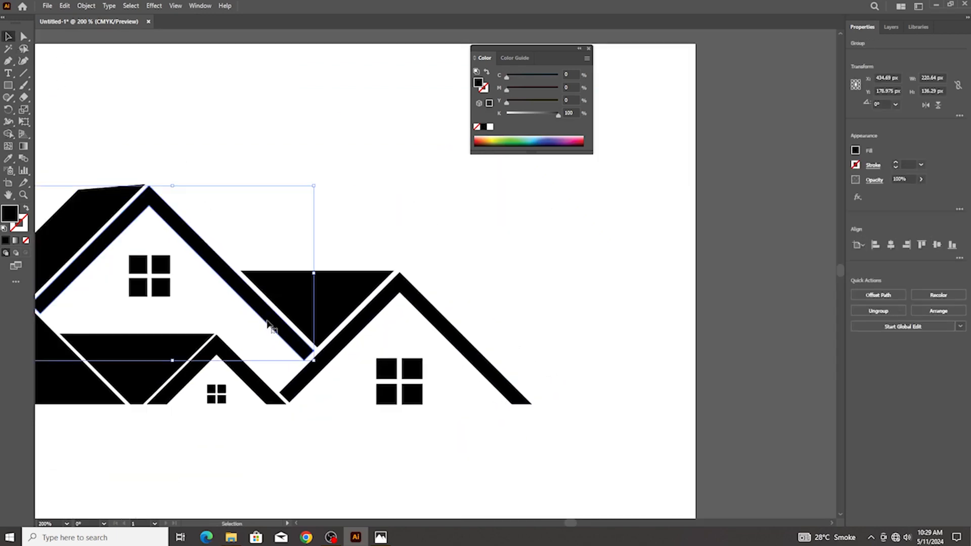
{"action": "left_click", "coordinate": [86, 6]}
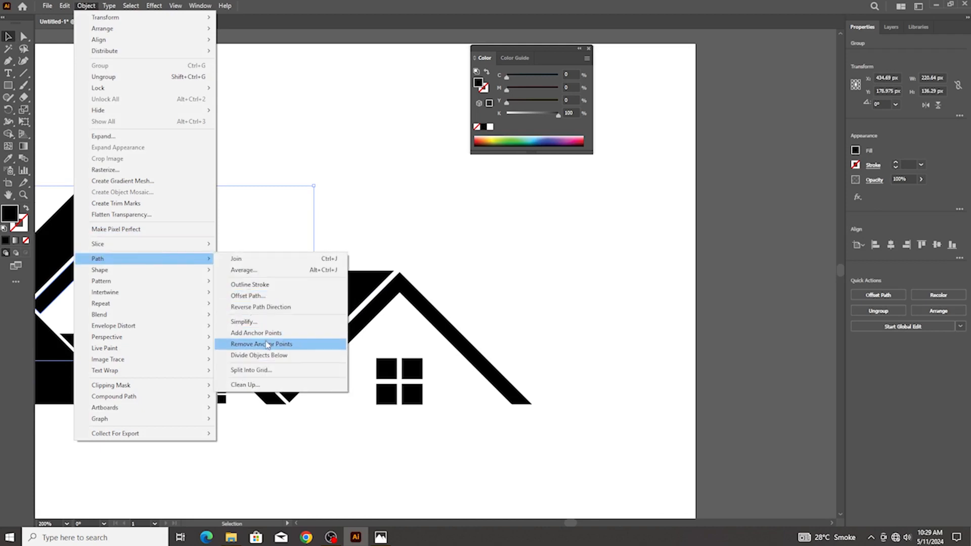
{"action": "left_click", "coordinate": [249, 296]}
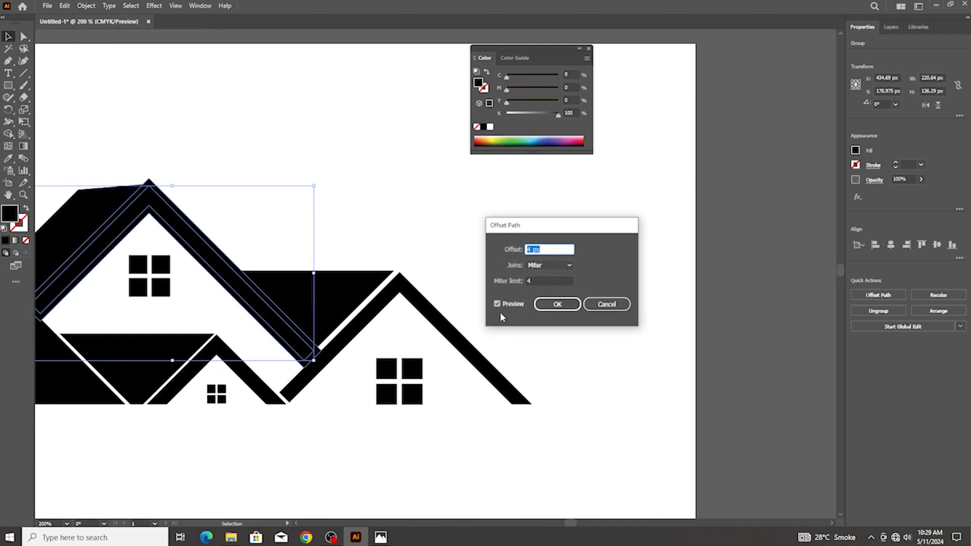
{"action": "left_click", "coordinate": [557, 304]}
Remove the large chevron's offset shape and its sliver overlapping the right filled triangle with Shape Builder
{"action": "scroll", "coordinate": [288, 310], "scroll_direction": "up", "scroll_amount": 3}
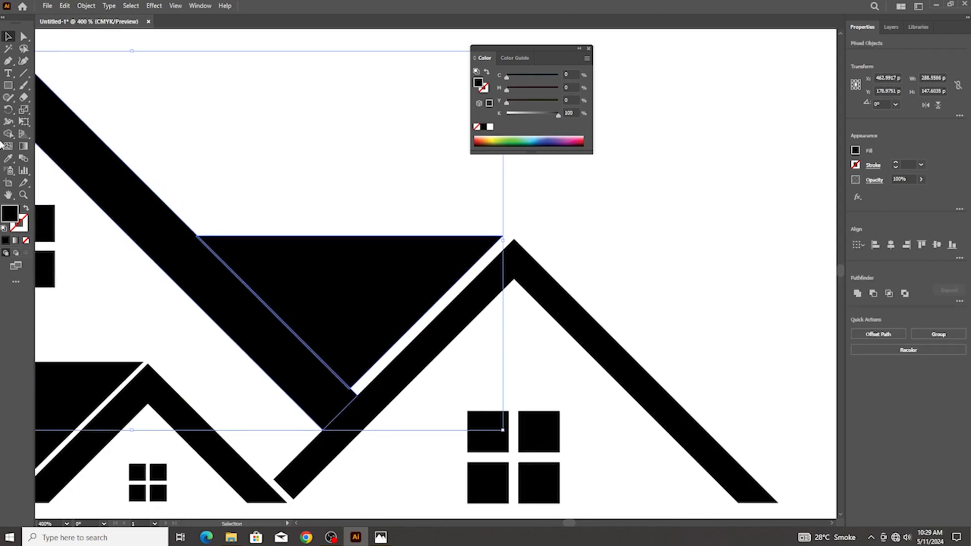
{"action": "key", "text": "shift+m"}
{"action": "scroll", "coordinate": [235, 241], "scroll_direction": "up", "scroll_amount": 3}
{"action": "left_click", "coordinate": [154, 267], "text": "alt"}
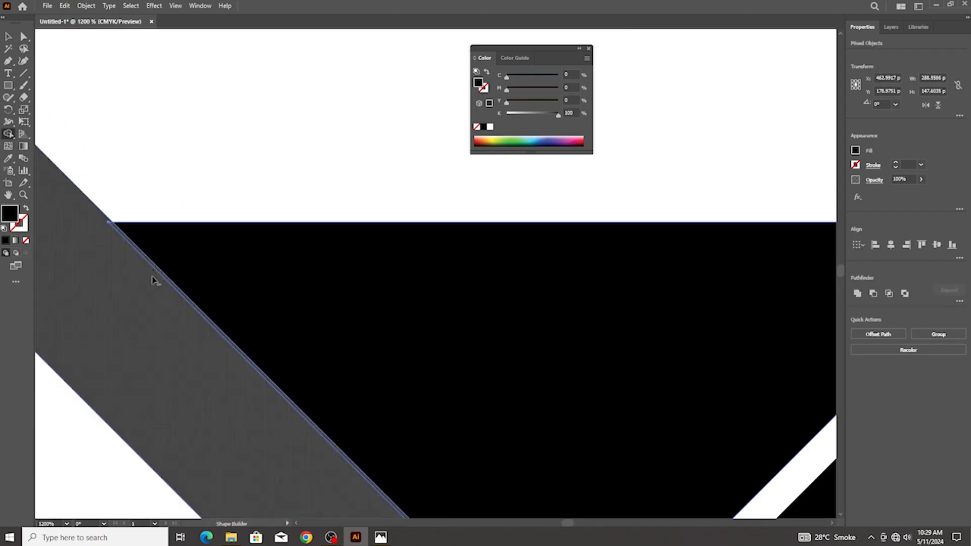
{"action": "left_click", "coordinate": [153, 271], "text": "alt"}
{"action": "key", "text": "v"}
{"action": "scroll", "coordinate": [245, 297], "scroll_direction": "down", "scroll_amount": 1}
{"action": "scroll", "coordinate": [245, 296], "scroll_direction": "down", "scroll_amount": 5}
{"action": "key", "text": "shift+m"}
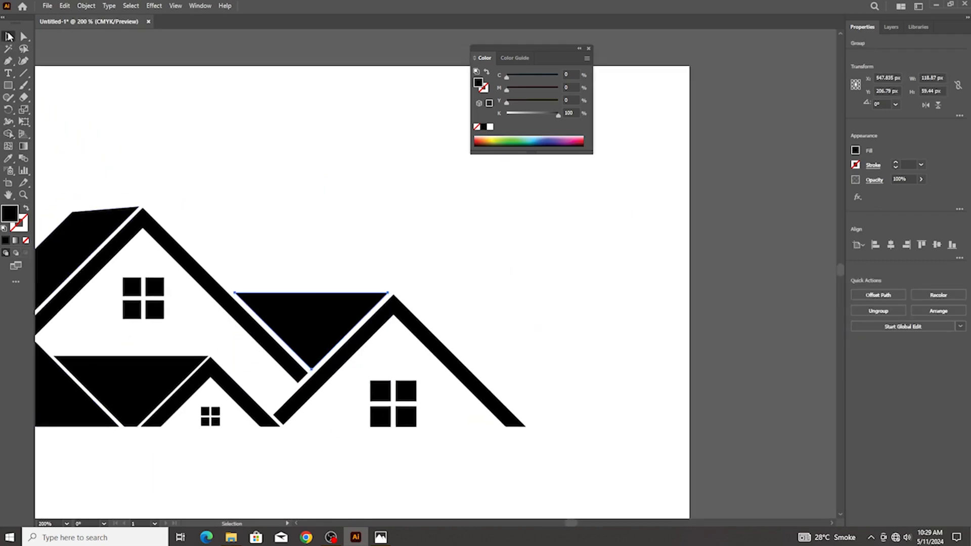
Offset the large central chevron's path again by the same 4 px for trimming the large filled roof
{"action": "scroll", "coordinate": [207, 255], "scroll_direction": "up", "scroll_amount": 3}
{"action": "key", "text": "v"}
{"action": "left_click", "coordinate": [183, 295]}
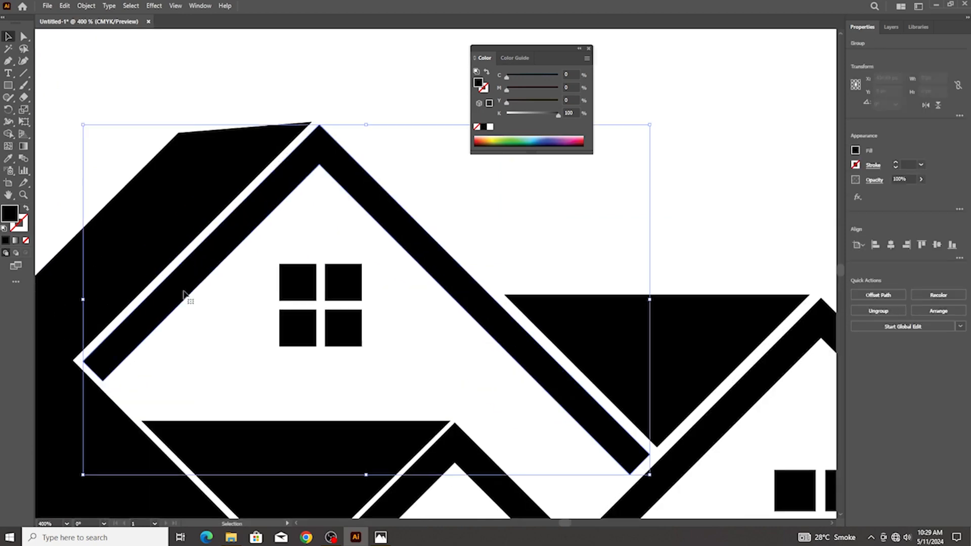
{"action": "left_click", "coordinate": [86, 6]}
{"action": "mouse_move", "coordinate": [185, 268]}
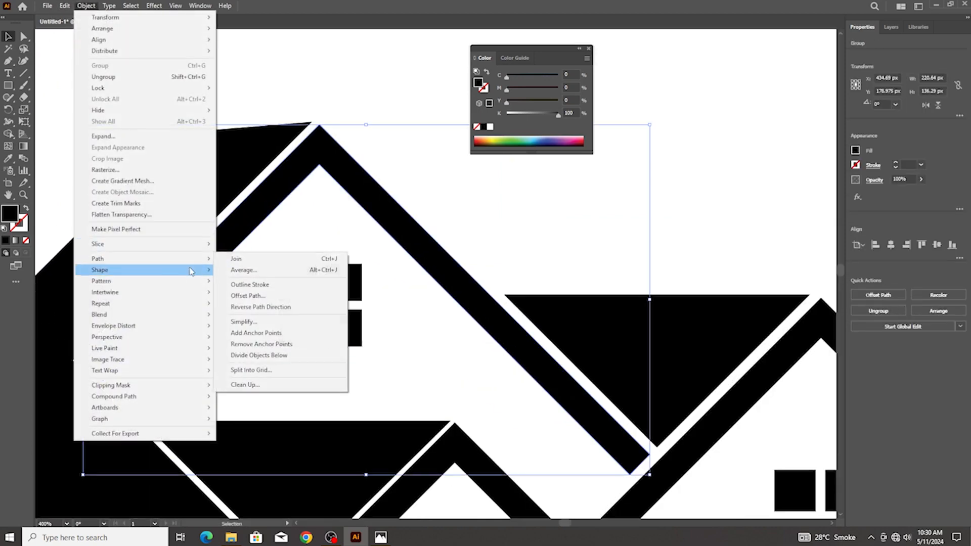
{"action": "left_click", "coordinate": [246, 296]}
{"action": "left_click", "coordinate": [556, 303]}
Subtract the large chevron's offset shape from the large filled roof with Shape Builder, leaving nothing selected
{"action": "scroll", "coordinate": [105, 210], "scroll_direction": "down", "scroll_amount": 2}
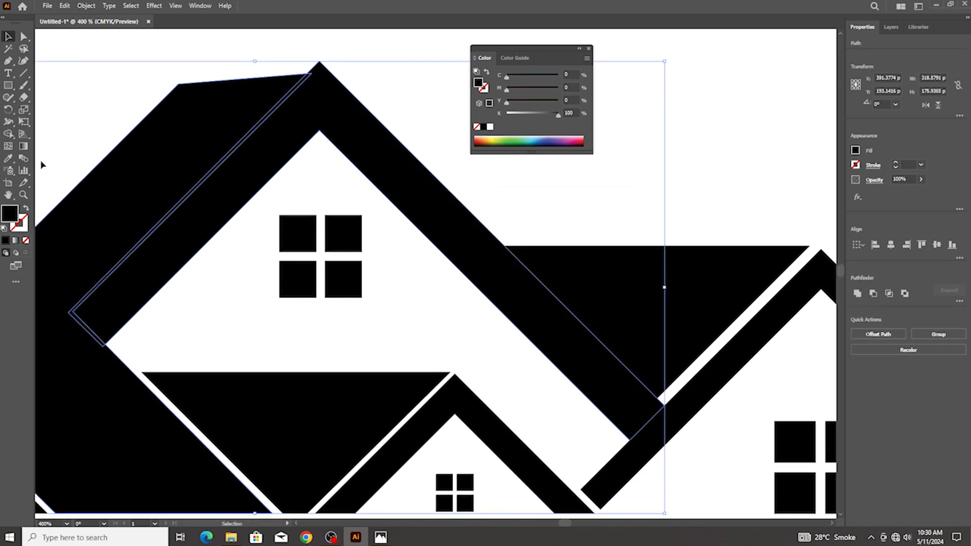
{"action": "left_click", "coordinate": [8, 135]}
{"action": "scroll", "coordinate": [49, 189], "scroll_direction": "up", "scroll_amount": 3}
{"action": "scroll", "coordinate": [176, 282], "scroll_direction": "down", "scroll_amount": 2}
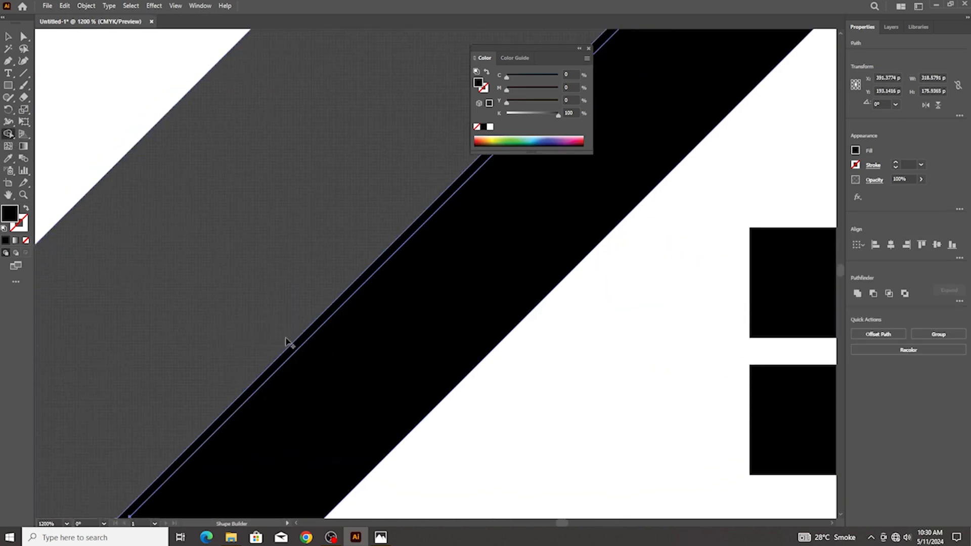
{"action": "left_click", "coordinate": [296, 350], "text": "alt"}
{"action": "scroll", "coordinate": [301, 374], "scroll_direction": "down", "scroll_amount": 3}
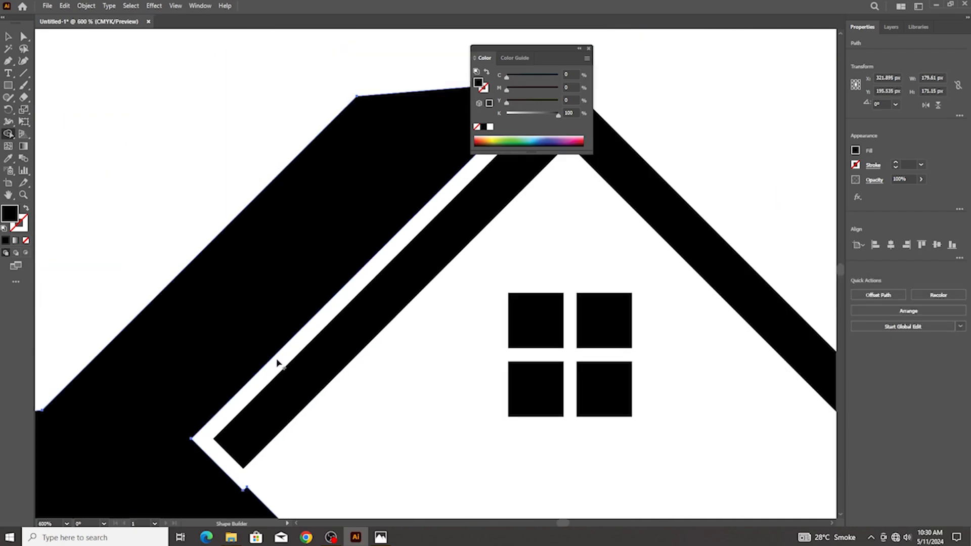
{"action": "key", "text": "v"}
{"action": "scroll", "coordinate": [222, 233], "scroll_direction": "down", "scroll_amount": 3}
{"action": "left_click", "coordinate": [256, 331]}
{"action": "scroll", "coordinate": [217, 212], "scroll_direction": "up", "scroll_amount": 3}
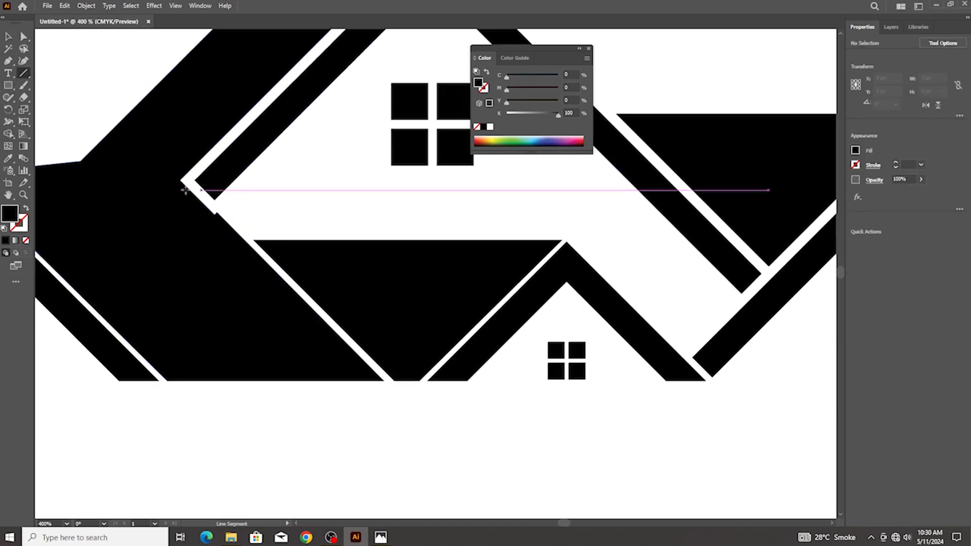
Draw a 45° line from the large filled roof's inner notch down its right edge and trim the sliver beyond it with Shape Builder
{"action": "left_click_drag", "start_coordinate": [181, 181], "coordinate": [412, 412]}
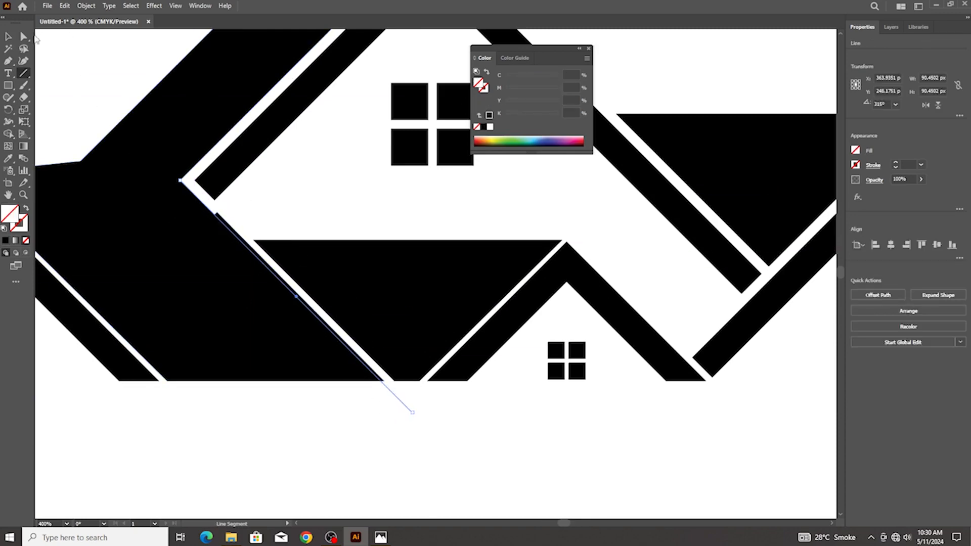
{"action": "left_click", "coordinate": [247, 275], "text": "shift"}
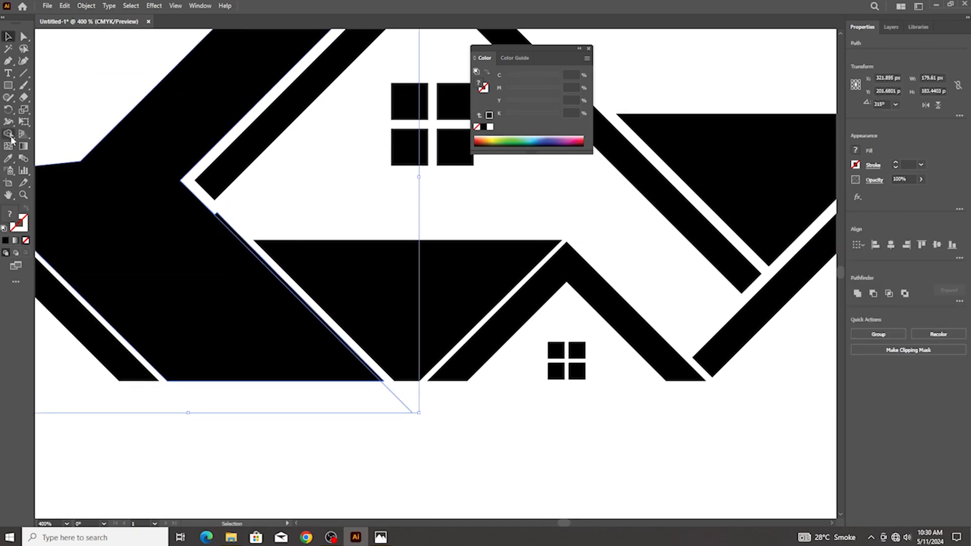
{"action": "left_click", "coordinate": [10, 135]}
{"action": "scroll", "coordinate": [215, 208], "scroll_direction": "up", "scroll_amount": 2}
{"action": "scroll", "coordinate": [250, 204], "scroll_direction": "down", "scroll_amount": 4}
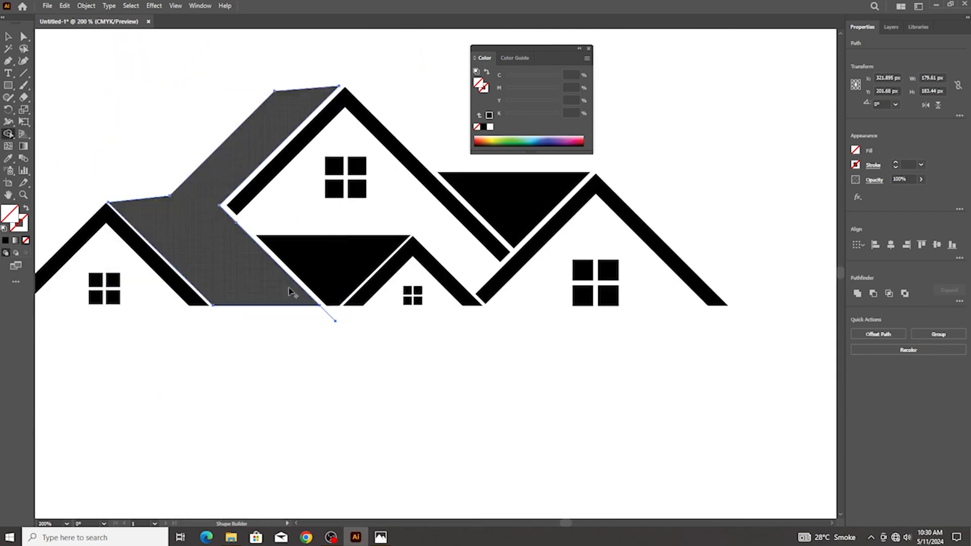
{"action": "scroll", "coordinate": [328, 315], "scroll_direction": "up", "scroll_amount": 3}
{"action": "left_click_drag", "start_coordinate": [328, 306], "coordinate": [300, 335]}
Delete the leftover line piece along the large filled roof's lower right edge
{"action": "scroll", "coordinate": [301, 334], "scroll_direction": "down", "scroll_amount": 4}
{"action": "left_click", "coordinate": [8, 37]}
{"action": "left_click", "coordinate": [89, 73]}
{"action": "scroll", "coordinate": [233, 245], "scroll_direction": "up", "scroll_amount": 3}
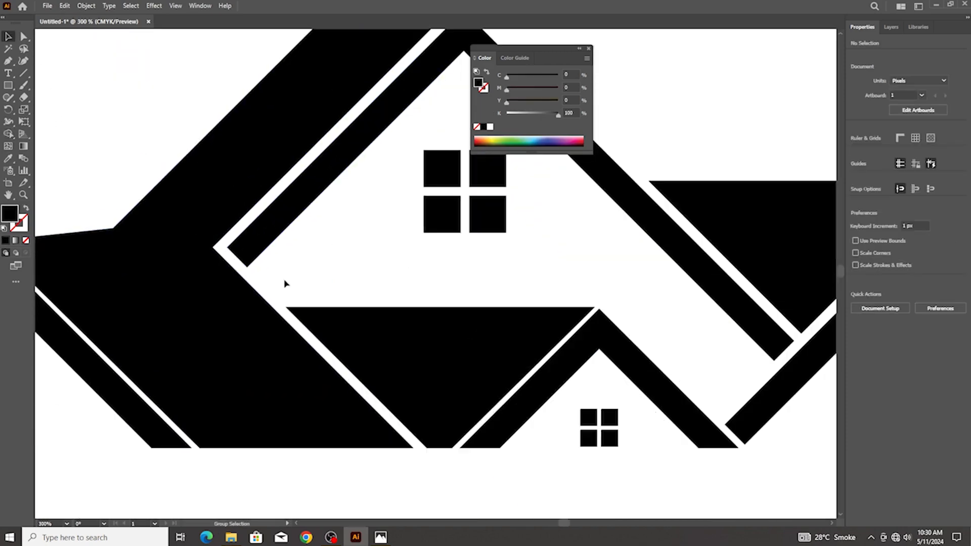
{"action": "left_click", "coordinate": [291, 326]}
{"action": "key", "text": "Delete"}
{"action": "scroll", "coordinate": [291, 323], "scroll_direction": "down", "scroll_amount": 3}
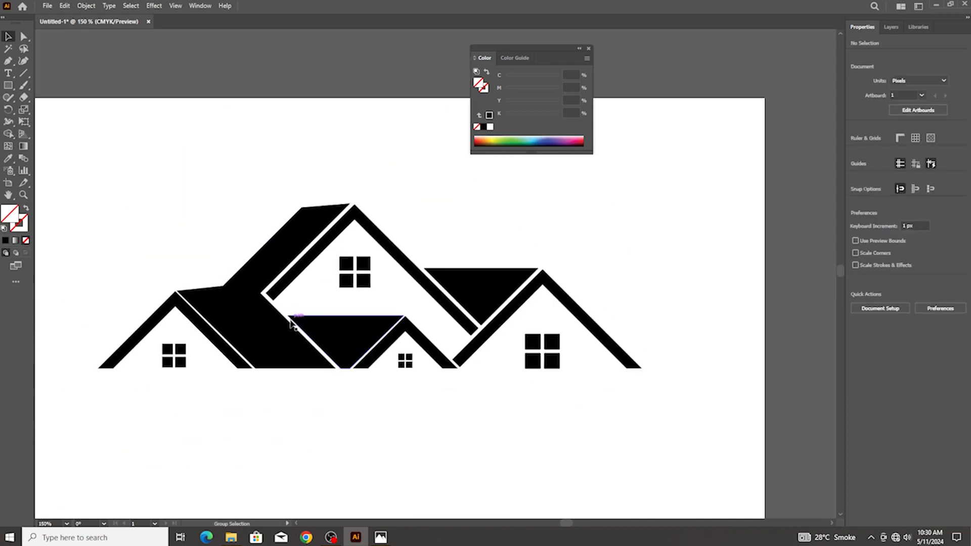
Create an offset path around the left chevron roof with the same 4 px offset
{"action": "scroll", "coordinate": [210, 333], "scroll_direction": "up", "scroll_amount": 2}
{"action": "left_click", "coordinate": [199, 324]}
{"action": "left_click", "coordinate": [85, 7]}
{"action": "mouse_move", "coordinate": [172, 261]}
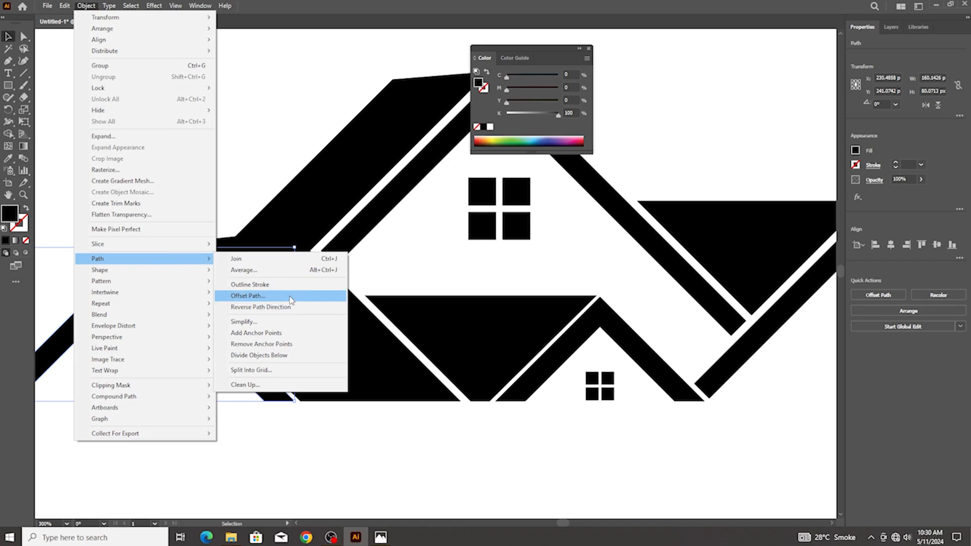
{"action": "left_click", "coordinate": [290, 296]}
{"action": "left_click", "coordinate": [557, 305]}
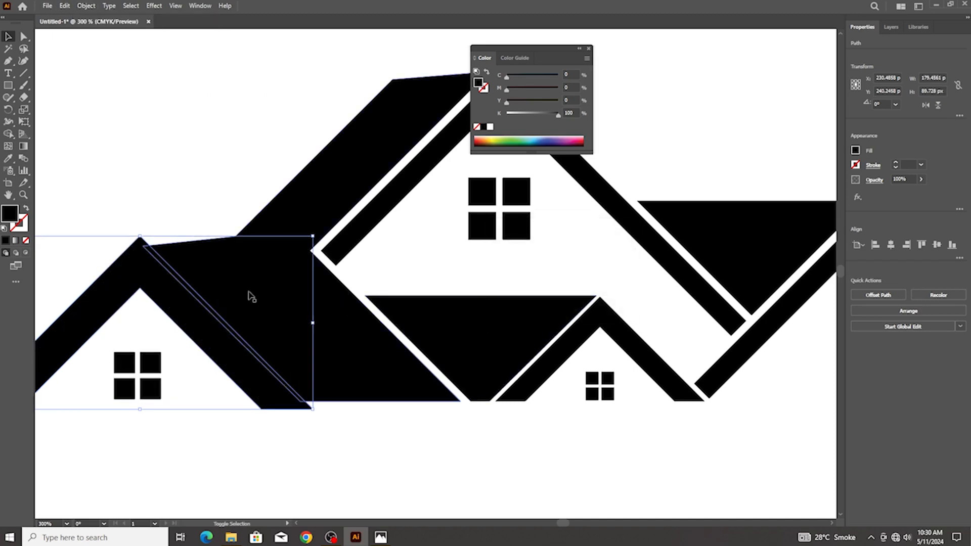
Subtract the left chevron's offset shape from the large filled roof with Shape Builder and clear the selection
{"action": "left_click", "coordinate": [232, 277], "text": "shift"}
{"action": "key", "text": "shift+m"}
{"action": "scroll", "coordinate": [150, 277], "scroll_direction": "up", "scroll_amount": 2}
{"action": "left_click_drag", "start_coordinate": [156, 230], "coordinate": [139, 298], "text": "alt"}
{"action": "scroll", "coordinate": [139, 297], "scroll_direction": "down", "scroll_amount": 3}
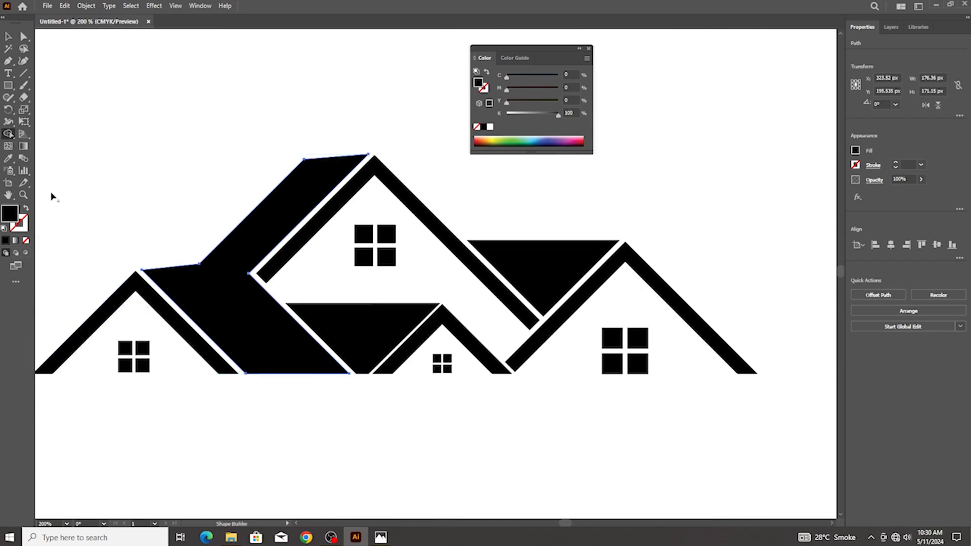
{"action": "left_click", "coordinate": [12, 38]}
{"action": "left_click", "coordinate": [207, 185]}
{"action": "scroll", "coordinate": [255, 223], "scroll_direction": "down", "scroll_amount": 2}
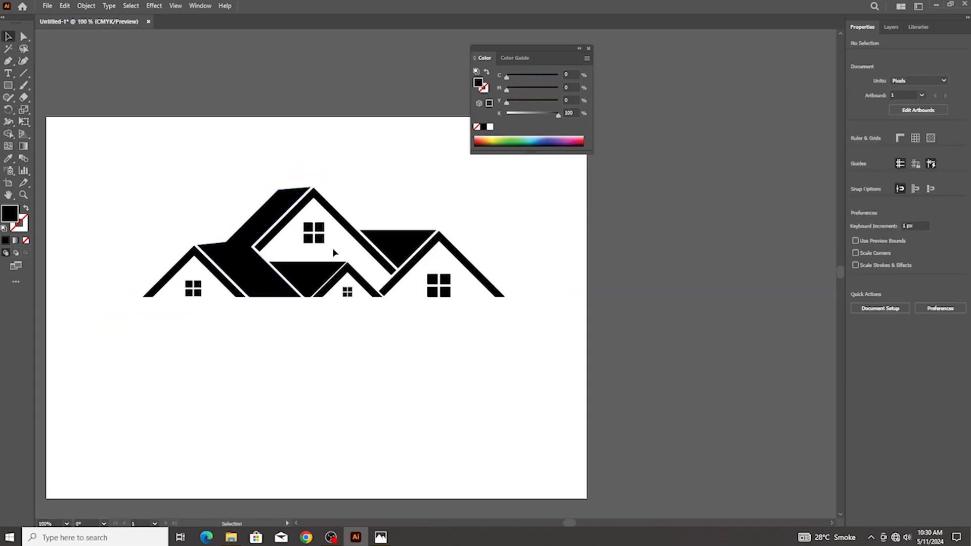
Create an offset path around the small chevron roof with the same 4 px offset
{"action": "scroll", "coordinate": [365, 259], "scroll_direction": "up", "scroll_amount": 1}
{"action": "scroll", "coordinate": [298, 286], "scroll_direction": "up", "scroll_amount": 2}
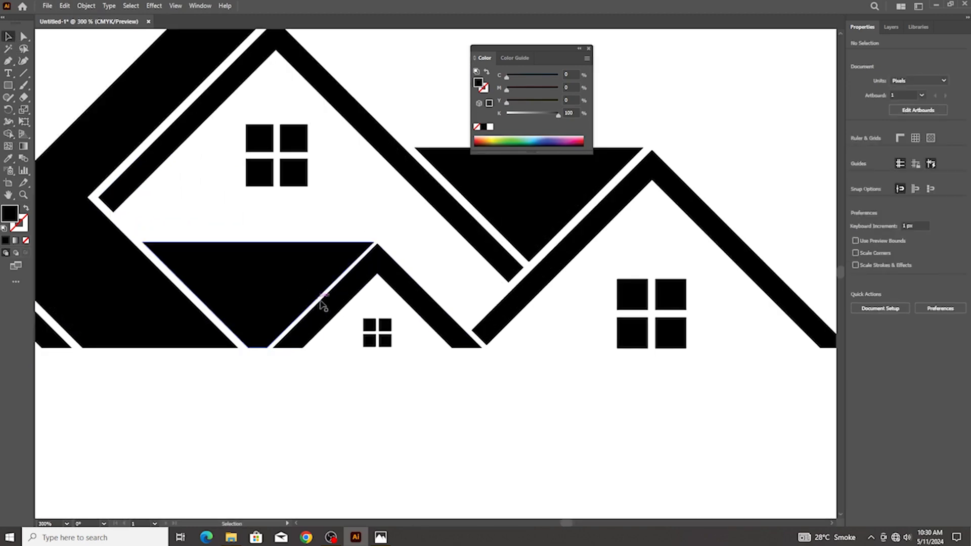
{"action": "left_click", "coordinate": [357, 294]}
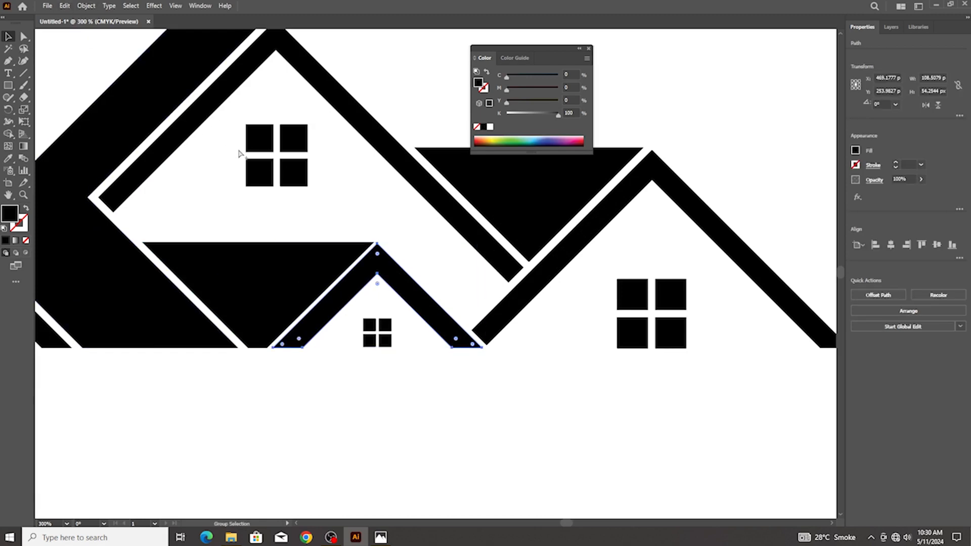
{"action": "scroll", "coordinate": [238, 154], "scroll_direction": "up", "scroll_amount": 2}
{"action": "scroll", "coordinate": [401, 289], "scroll_direction": "down", "scroll_amount": 1}
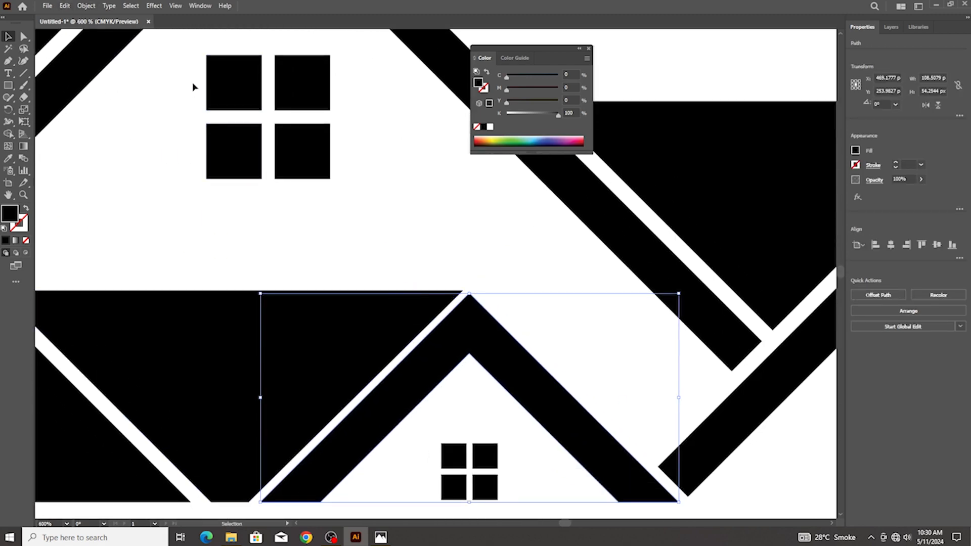
{"action": "left_click", "coordinate": [86, 5]}
{"action": "mouse_move", "coordinate": [156, 272]}
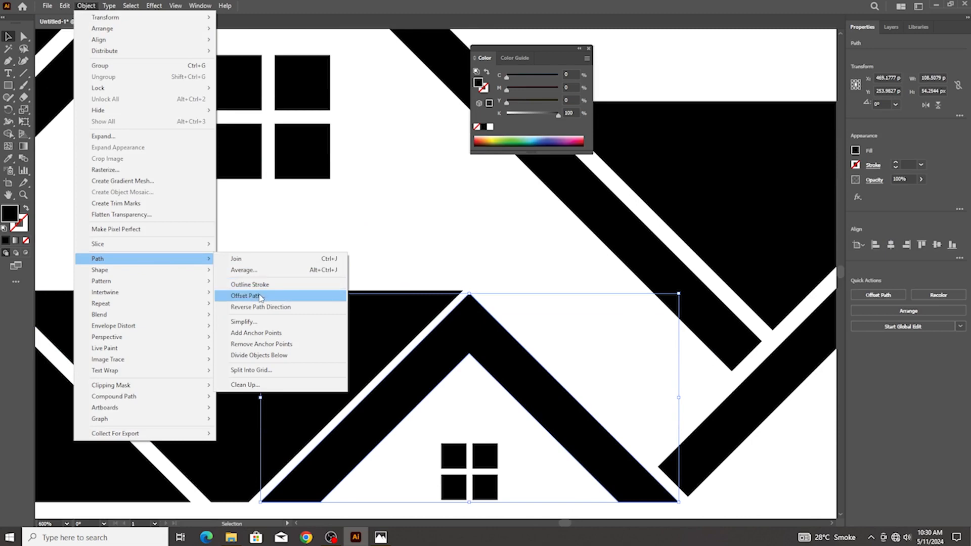
{"action": "left_click", "coordinate": [303, 299]}
{"action": "left_click", "coordinate": [546, 308]}
Subtract the small chevron's offset shape from the filled triangle on its left with Shape Builder
{"action": "scroll", "coordinate": [310, 284], "scroll_direction": "down", "scroll_amount": 1}
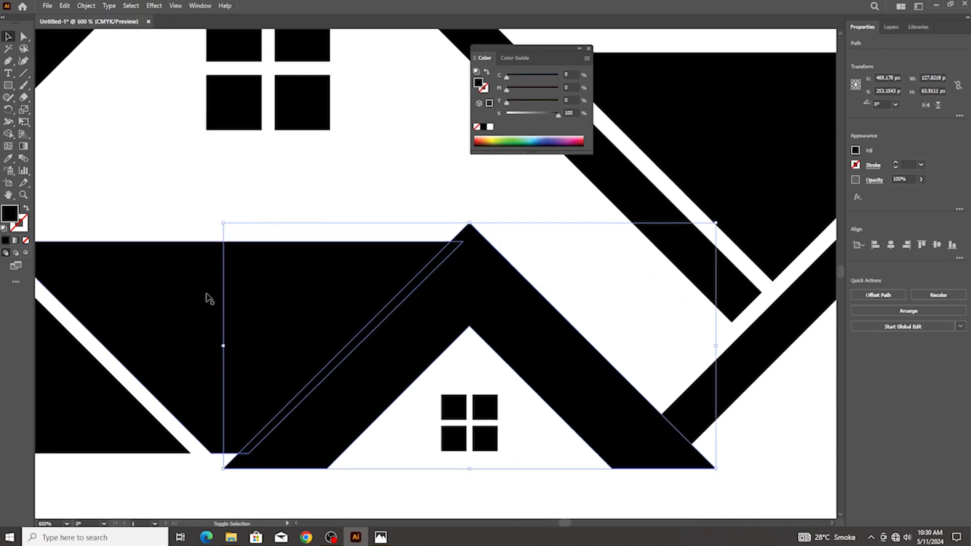
{"action": "left_click", "coordinate": [207, 300], "text": "shift"}
{"action": "left_click", "coordinate": [9, 134]}
{"action": "scroll", "coordinate": [277, 303], "scroll_direction": "down", "scroll_amount": 2}
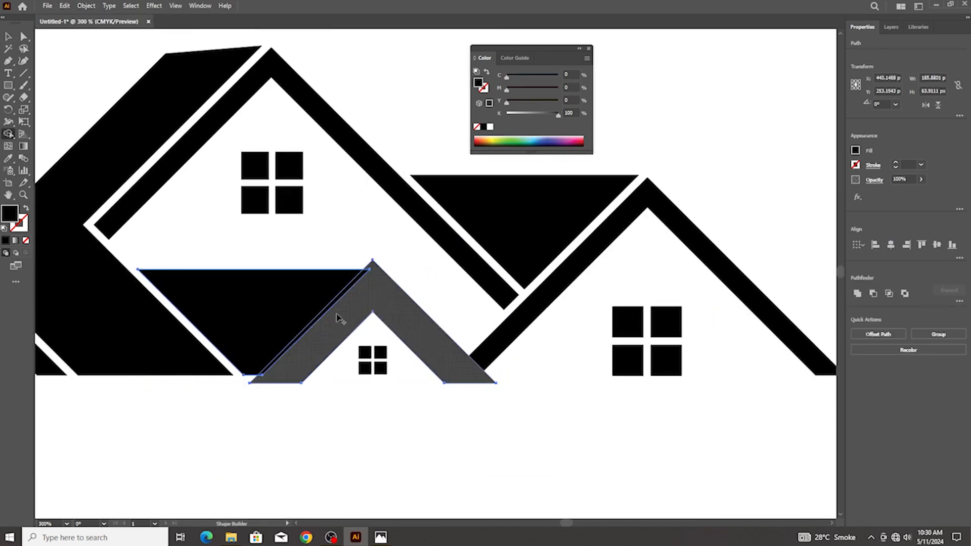
{"action": "scroll", "coordinate": [327, 311], "scroll_direction": "up", "scroll_amount": 2}
{"action": "left_click_drag", "start_coordinate": [338, 304], "coordinate": [360, 319]}
{"action": "left_click", "coordinate": [7, 36]}
Offset the small chevron's path again by the same 4 px for trimming the right chevron
{"action": "scroll", "coordinate": [448, 316], "scroll_direction": "down", "scroll_amount": 3}
{"action": "scroll", "coordinate": [501, 352], "scroll_direction": "right", "scroll_amount": 1}
{"action": "scroll", "coordinate": [480, 349], "scroll_direction": "up", "scroll_amount": 2}
{"action": "left_click", "coordinate": [410, 349]}
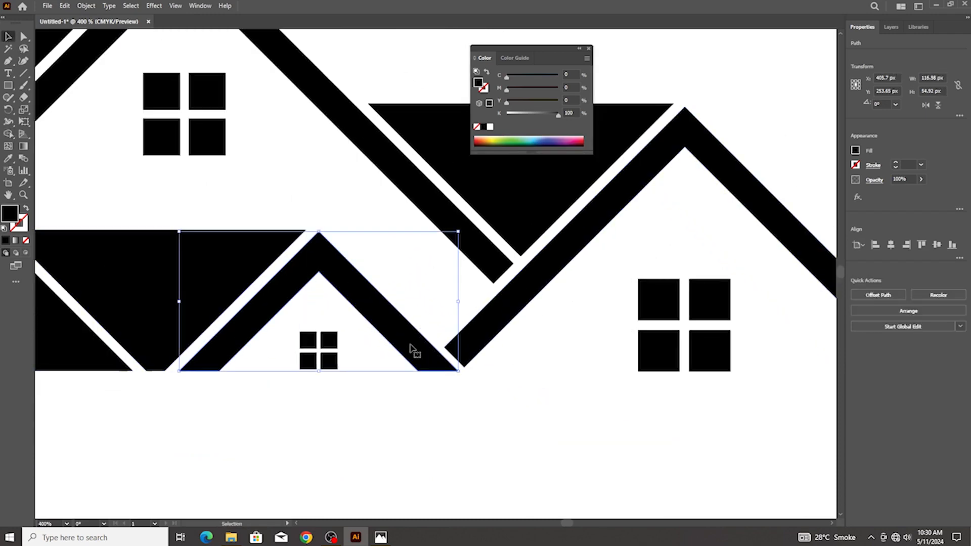
{"action": "left_click", "coordinate": [87, 6]}
{"action": "mouse_move", "coordinate": [176, 269]}
{"action": "left_click", "coordinate": [298, 297]}
{"action": "left_click", "coordinate": [572, 306]}
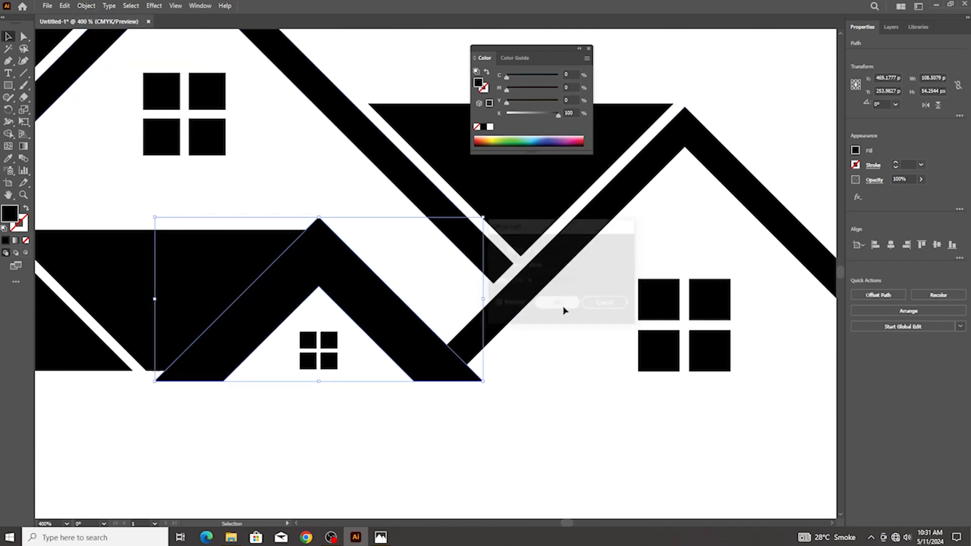
Cut the small chevron's offset shape away from the right chevron's lower left end with Shape Builder and deselect
{"action": "left_click", "coordinate": [504, 313], "text": "shift"}
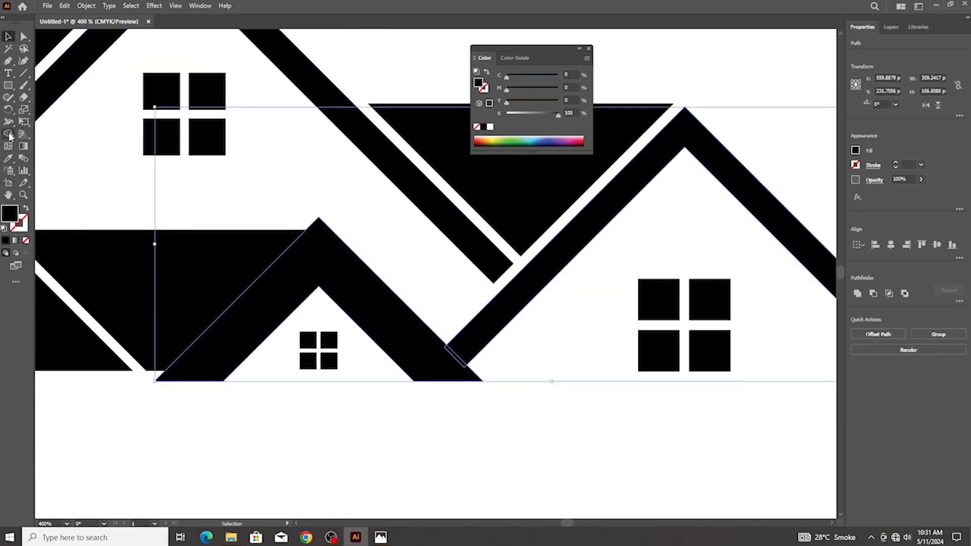
{"action": "left_click", "coordinate": [8, 133]}
{"action": "scroll", "coordinate": [378, 362], "scroll_direction": "up", "scroll_amount": 1}
{"action": "left_click", "coordinate": [484, 349], "text": "alt"}
{"action": "scroll", "coordinate": [369, 325], "scroll_direction": "down", "scroll_amount": 2}
{"action": "left_click", "coordinate": [8, 37]}
{"action": "scroll", "coordinate": [344, 303], "scroll_direction": "down", "scroll_amount": 3}
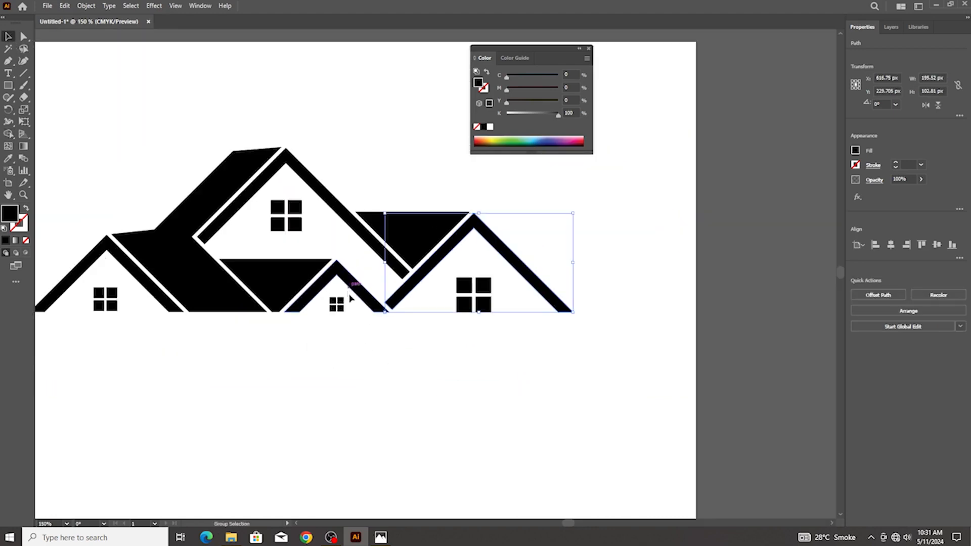
{"action": "left_click", "coordinate": [339, 343]}
{"action": "scroll", "coordinate": [339, 343], "scroll_direction": "left", "scroll_amount": 1}
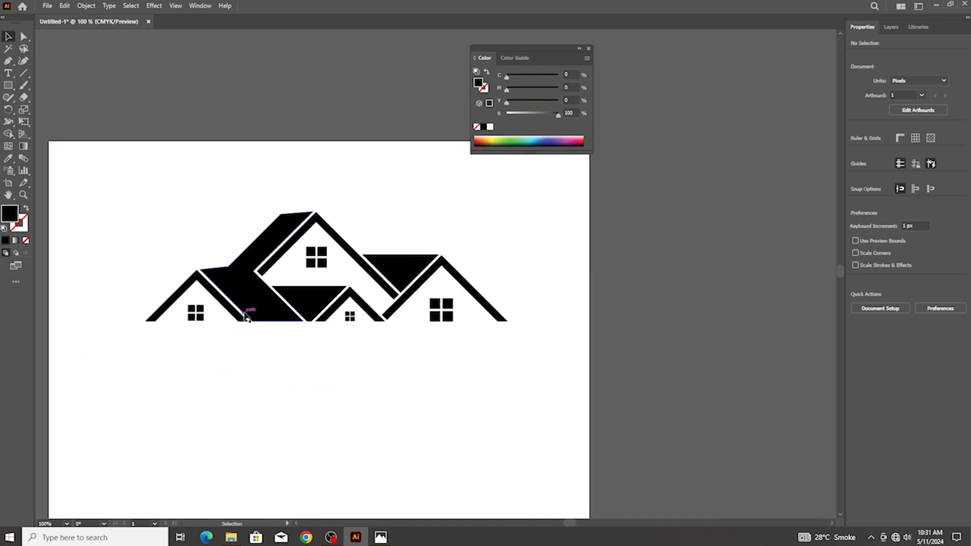
Offset the left chevron's path once more by the same 4 px
{"action": "scroll", "coordinate": [212, 314], "scroll_direction": "up", "scroll_amount": 1}
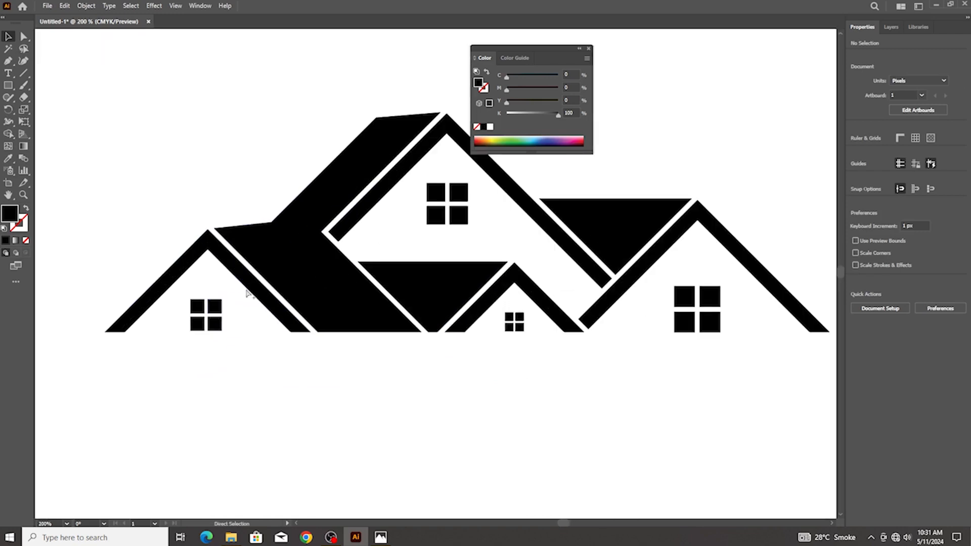
{"action": "scroll", "coordinate": [258, 285], "scroll_direction": "up", "scroll_amount": 1}
{"action": "left_click", "coordinate": [259, 303]}
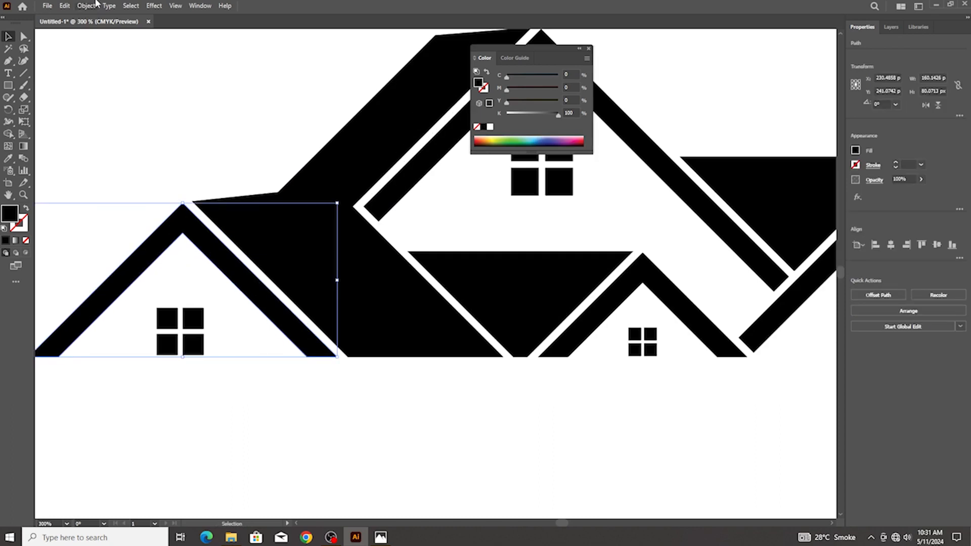
{"action": "left_click", "coordinate": [86, 5]}
{"action": "mouse_move", "coordinate": [127, 258]}
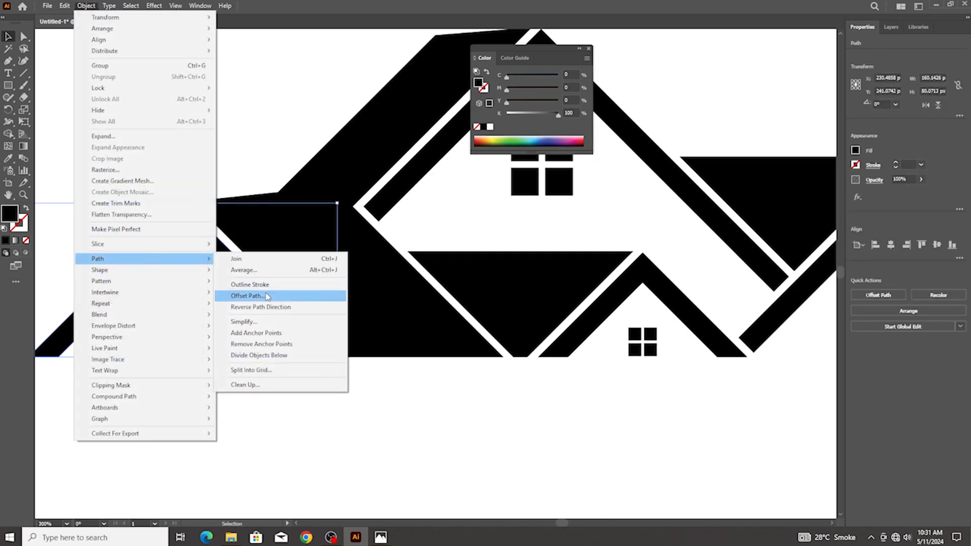
{"action": "left_click", "coordinate": [253, 285]}
{"action": "left_click", "coordinate": [557, 304]}
Trim the large filled roof's left edge with the left chevron's new offset shape using Shape Builder, leaving nothing selected
{"action": "left_click", "coordinate": [258, 246], "text": "shift"}
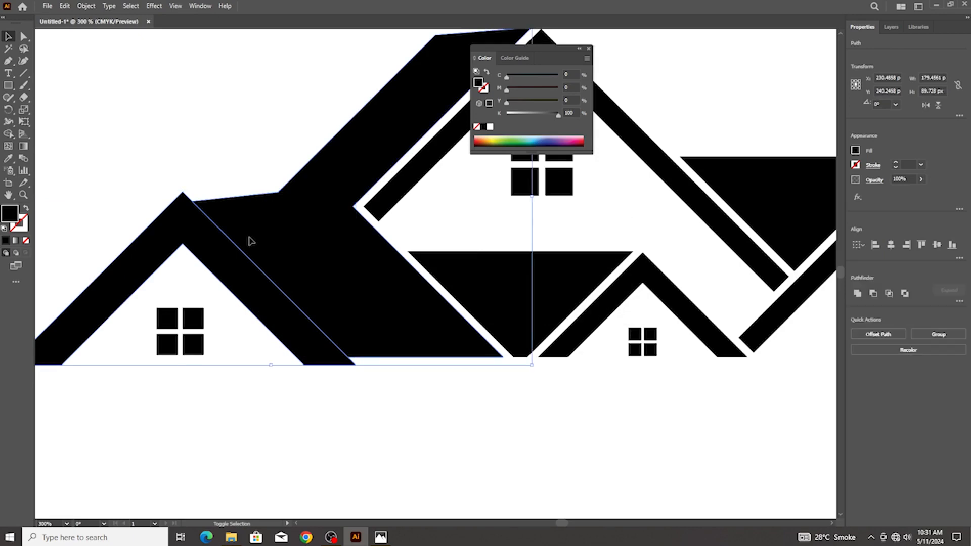
{"action": "left_click", "coordinate": [7, 134]}
{"action": "scroll", "coordinate": [196, 200], "scroll_direction": "up", "scroll_amount": 2}
{"action": "left_click", "coordinate": [194, 239], "text": "alt"}
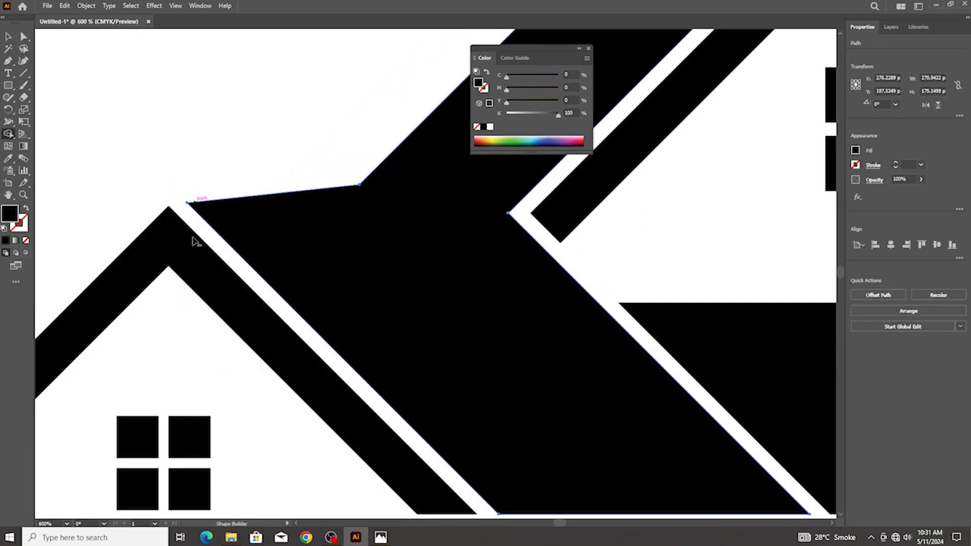
{"action": "left_click", "coordinate": [8, 48]}
{"action": "left_click", "coordinate": [169, 164]}
{"action": "scroll", "coordinate": [169, 167], "scroll_direction": "down", "scroll_amount": 7}
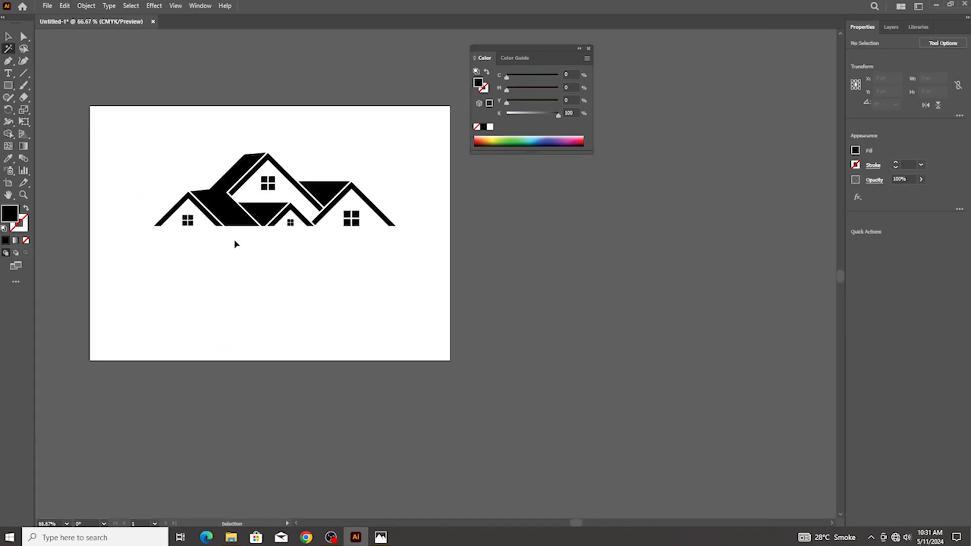
Select the whole house logo and move it down to around the middle of the artboard
{"action": "scroll", "coordinate": [257, 156], "scroll_direction": "up", "scroll_amount": 1}
{"action": "scroll", "coordinate": [254, 177], "scroll_direction": "up", "scroll_amount": 1}
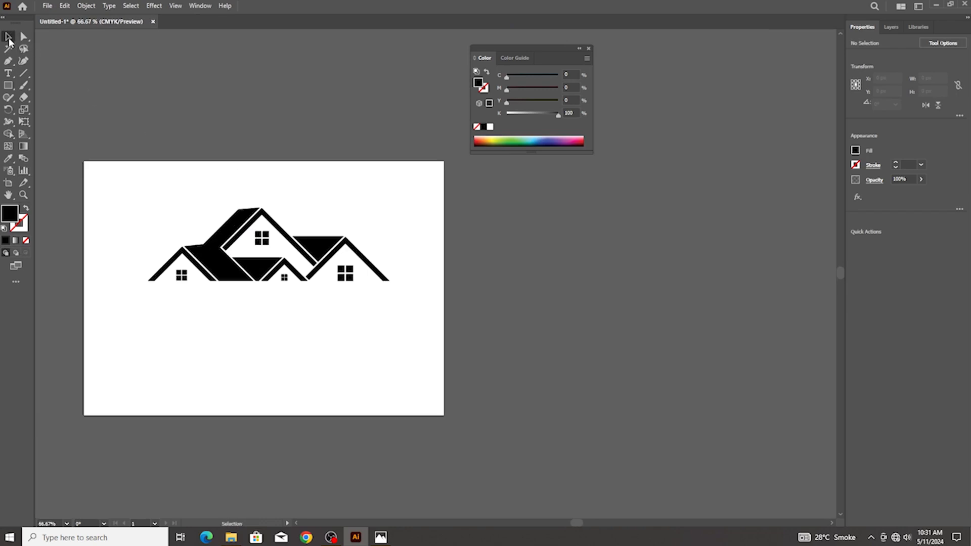
{"action": "left_click", "coordinate": [9, 40]}
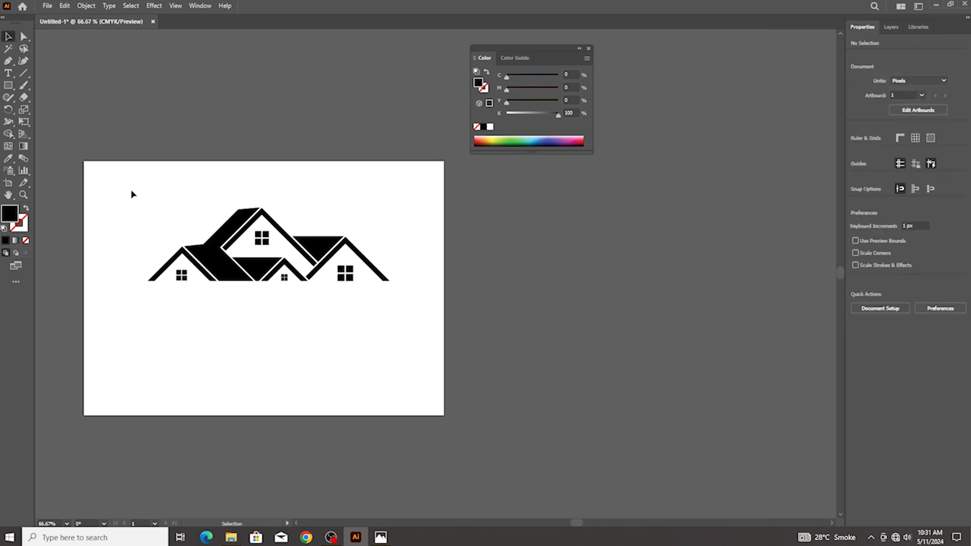
{"action": "left_click_drag", "start_coordinate": [402, 325], "coordinate": [404, 327]}
{"action": "left_click_drag", "start_coordinate": [328, 250], "coordinate": [328, 312]}
{"action": "left_click", "coordinate": [304, 231]}
{"action": "scroll", "coordinate": [306, 232], "scroll_direction": "down", "scroll_amount": 2}
{"action": "scroll", "coordinate": [294, 250], "scroll_direction": "up", "scroll_amount": 2}
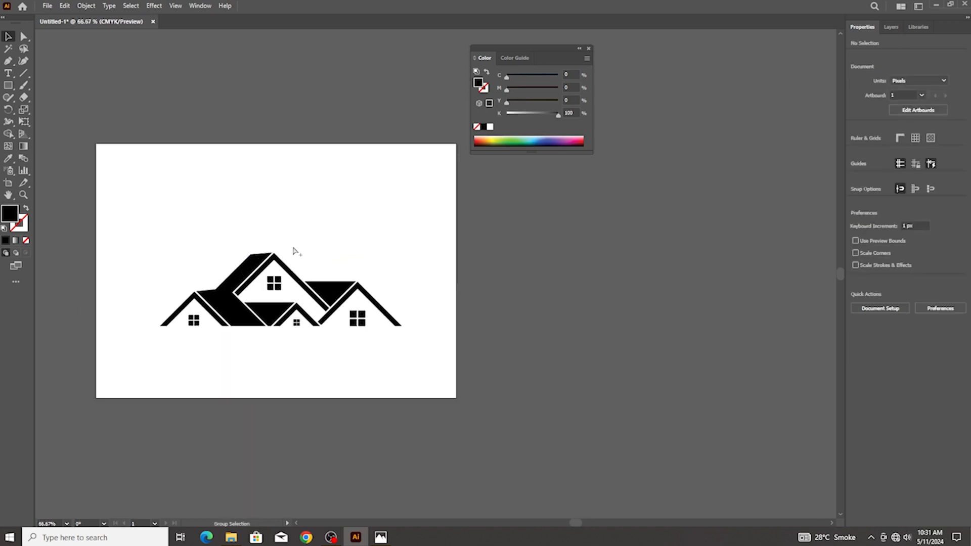
Shift the large filled roof's top left anchor slightly left and its inner corner anchor to about X 292 px, Y 333 px
{"action": "scroll", "coordinate": [294, 250], "scroll_direction": "up", "scroll_amount": 1}
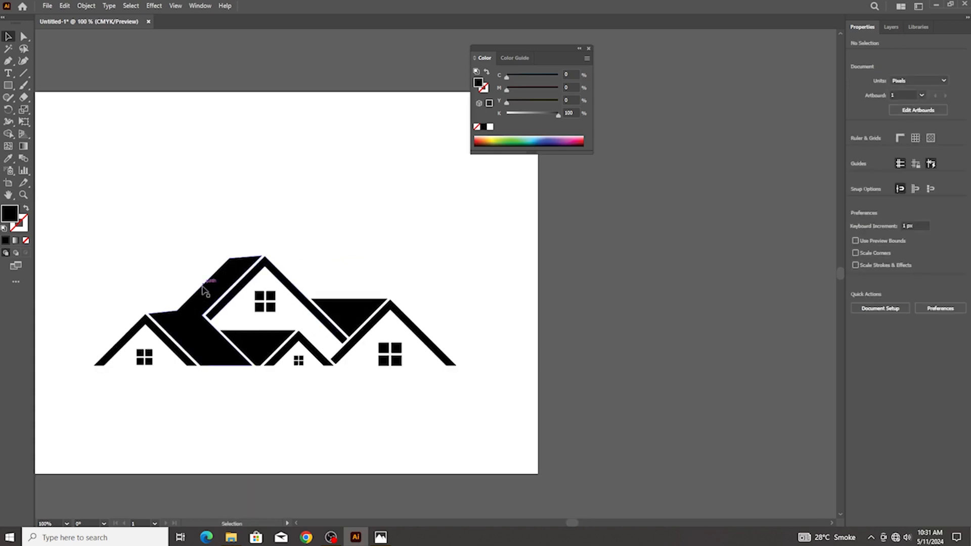
{"action": "scroll", "coordinate": [205, 289], "scroll_direction": "up", "scroll_amount": 1}
{"action": "scroll", "coordinate": [197, 293], "scroll_direction": "down", "scroll_amount": 3}
{"action": "scroll", "coordinate": [192, 299], "scroll_direction": "up", "scroll_amount": 2}
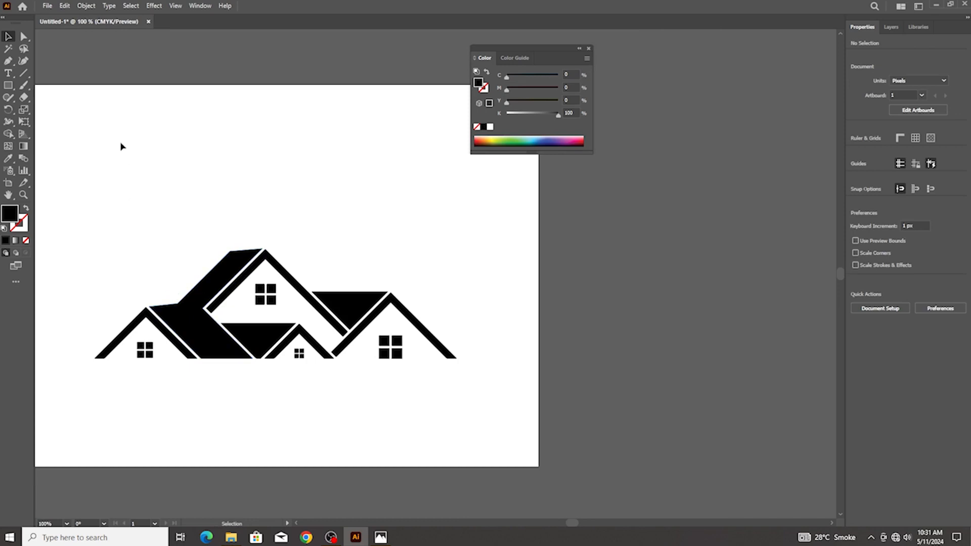
{"action": "left_click", "coordinate": [24, 37]}
{"action": "scroll", "coordinate": [194, 331], "scroll_direction": "up", "scroll_amount": 2}
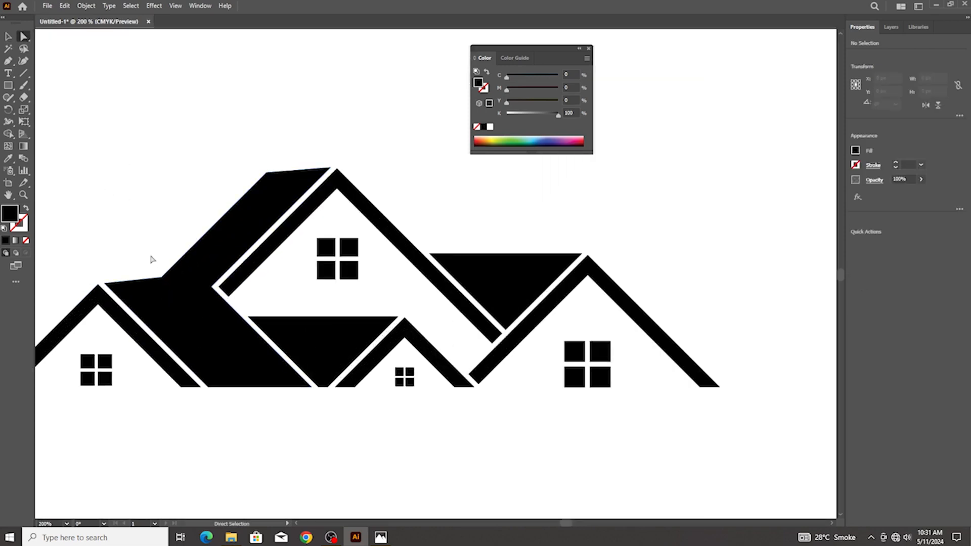
{"action": "left_click", "coordinate": [162, 277]}
{"action": "scroll", "coordinate": [162, 276], "scroll_direction": "up", "scroll_amount": 1}
{"action": "left_click_drag", "start_coordinate": [162, 274], "coordinate": [162, 267]}
{"action": "scroll", "coordinate": [278, 202], "scroll_direction": "up", "scroll_amount": 1}
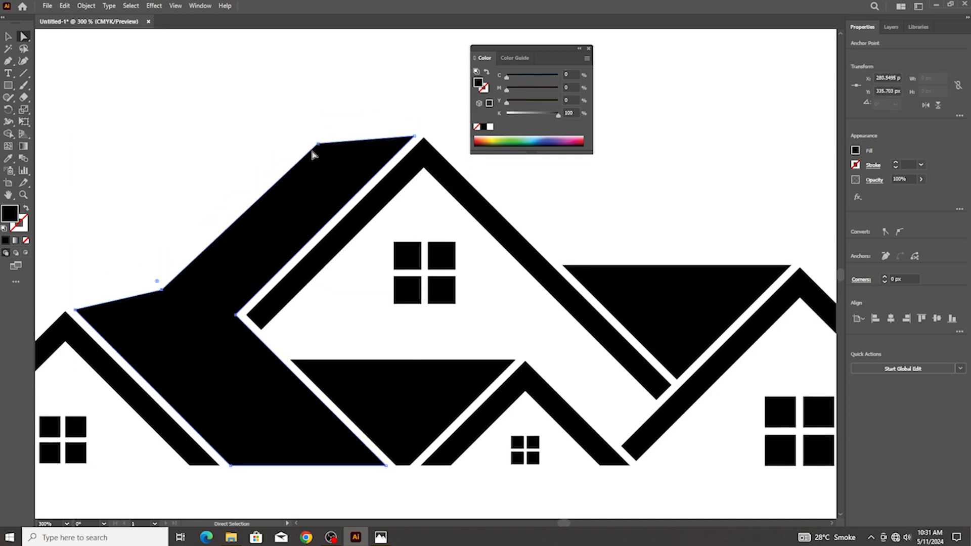
{"action": "left_click_drag", "start_coordinate": [319, 145], "coordinate": [308, 145]}
{"action": "left_click_drag", "start_coordinate": [163, 295], "coordinate": [185, 290]}
{"action": "scroll", "coordinate": [240, 345], "scroll_direction": "down", "scroll_amount": 2}
{"action": "scroll", "coordinate": [251, 278], "scroll_direction": "up", "scroll_amount": 1}
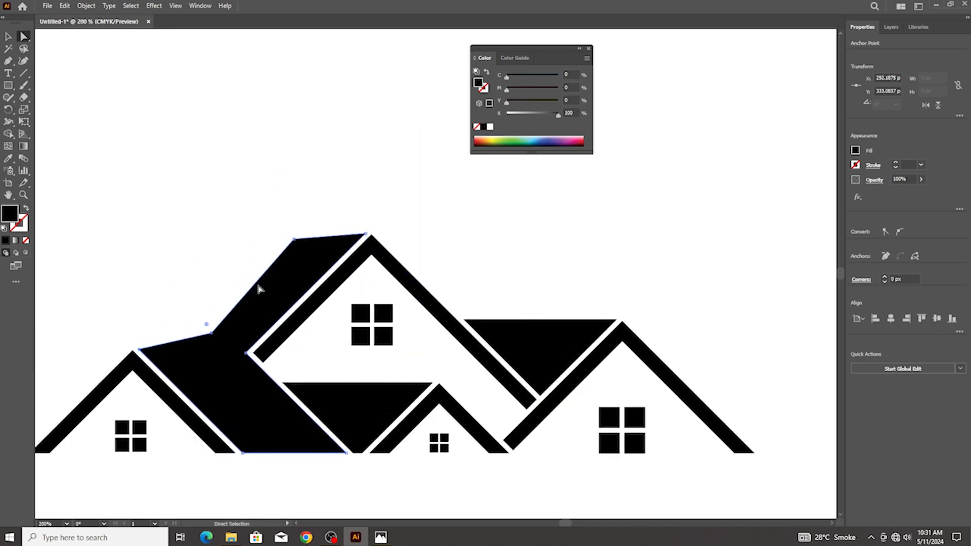
Readjust the large filled roof's inner corner to about X 288 px, Y 338 px, shift its top left anchor slightly right, and deselect
{"action": "left_click", "coordinate": [212, 335]}
{"action": "left_click_drag", "start_coordinate": [212, 336], "coordinate": [207, 341]}
{"action": "key", "text": "ctrl+z"}
{"action": "left_click_drag", "start_coordinate": [294, 242], "coordinate": [307, 239]}
{"action": "left_click", "coordinate": [253, 239]}
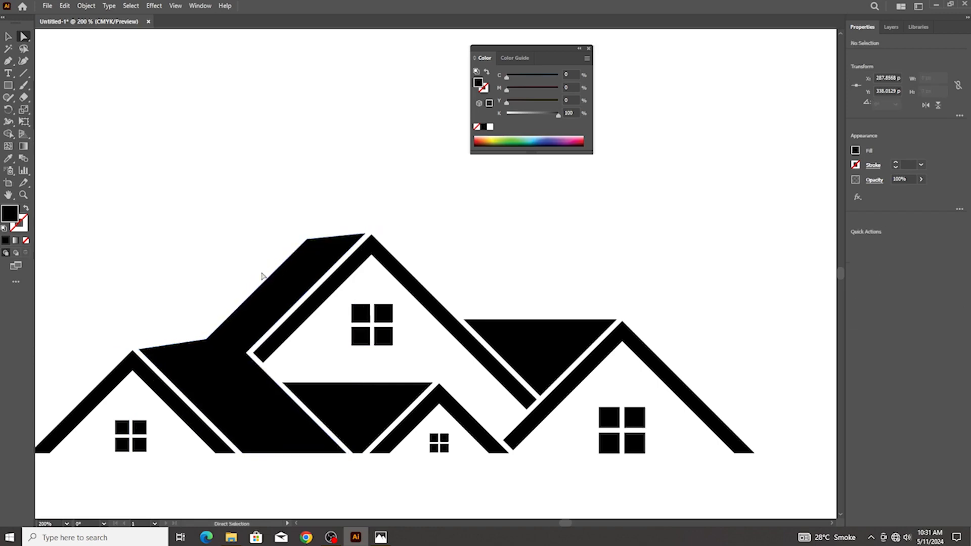
Shift the large filled roof's inner corner anchor slightly down and left, and deselect
{"action": "scroll", "coordinate": [249, 303], "scroll_direction": "down", "scroll_amount": 3}
{"action": "scroll", "coordinate": [249, 312], "scroll_direction": "up", "scroll_amount": 2}
{"action": "scroll", "coordinate": [240, 303], "scroll_direction": "up", "scroll_amount": 2}
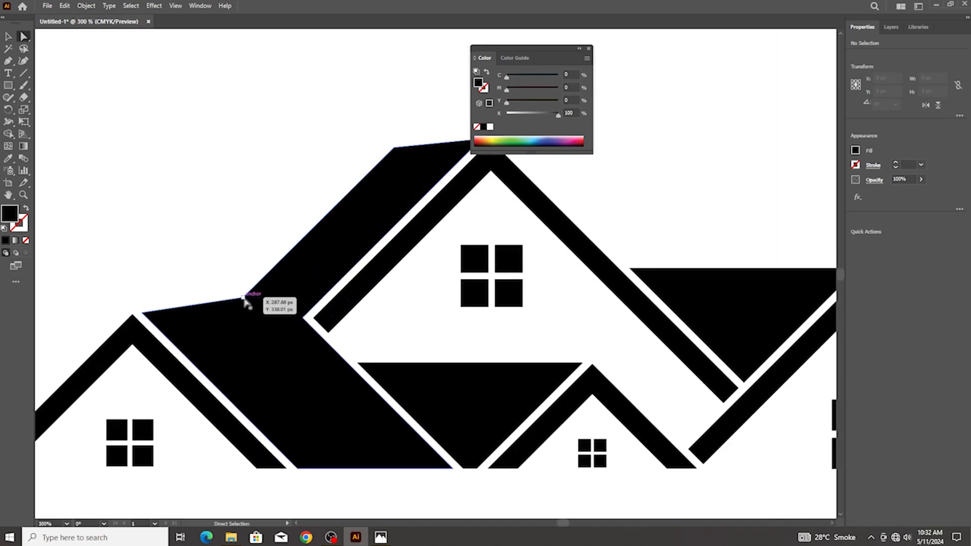
{"action": "left_click", "coordinate": [244, 299]}
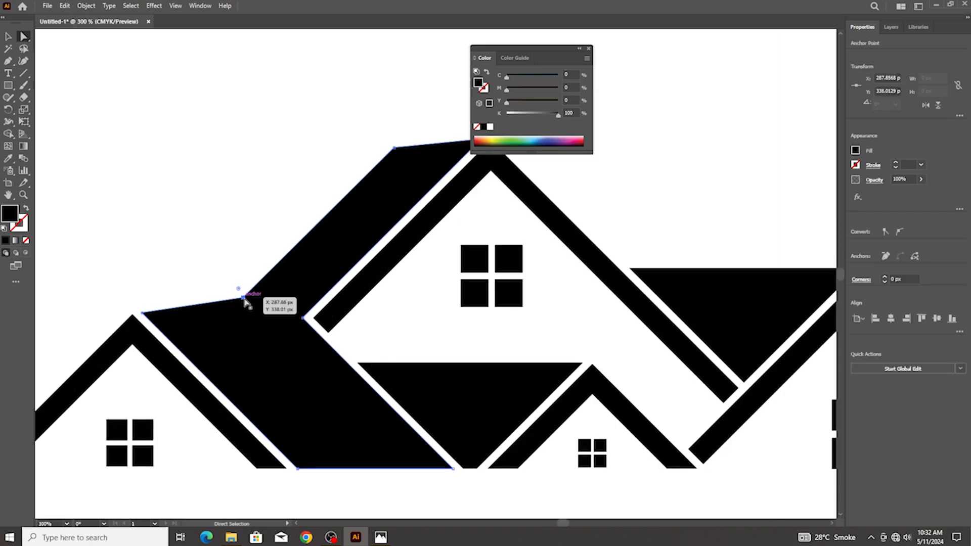
{"action": "left_click_drag", "start_coordinate": [243, 299], "coordinate": [231, 310]}
{"action": "key", "text": "ctrl+1"}
{"action": "left_click", "coordinate": [73, 245]}
{"action": "left_click", "coordinate": [8, 36]}
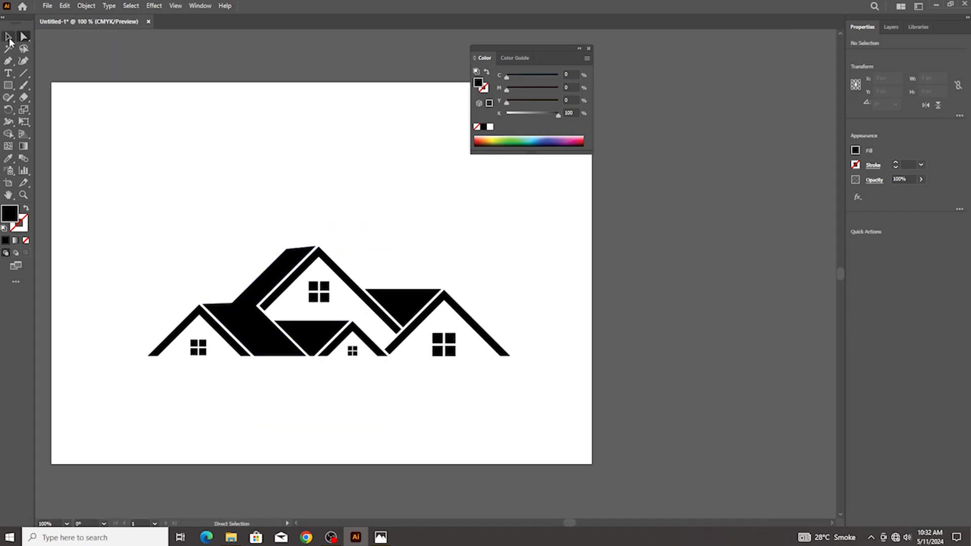
{"action": "scroll", "coordinate": [233, 246], "scroll_direction": "down", "scroll_amount": 2}
{"action": "left_click_drag", "start_coordinate": [174, 226], "coordinate": [367, 329]}
{"action": "left_click", "coordinate": [293, 197]}
{"action": "left_click_drag", "start_coordinate": [169, 221], "coordinate": [326, 343]}
{"action": "left_click", "coordinate": [326, 344]}
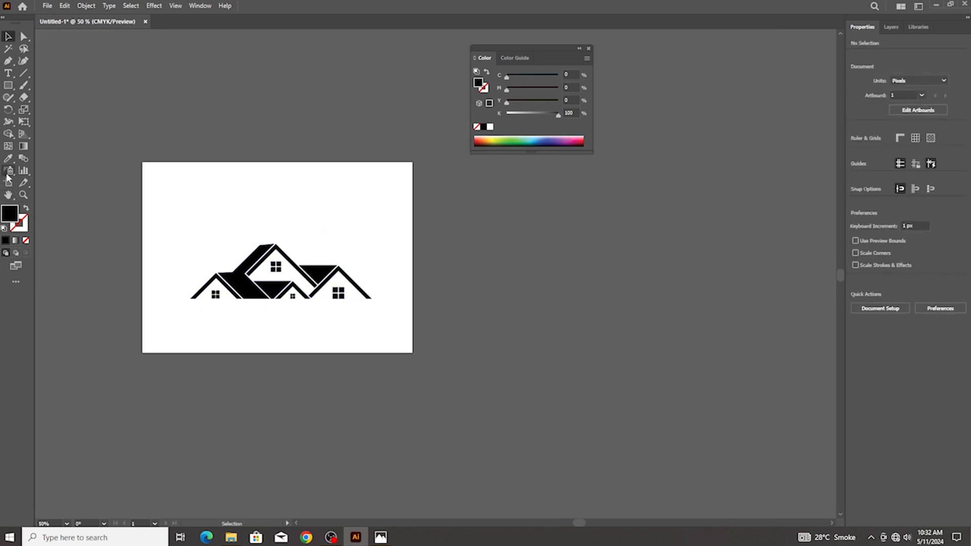
Duplicate the artboard beside the original and delete the house logo copied onto it
{"action": "left_click", "coordinate": [8, 182]}
{"action": "left_click_drag", "start_coordinate": [204, 226], "coordinate": [481, 251]}
{"action": "left_click", "coordinate": [8, 37]}
{"action": "scroll", "coordinate": [374, 209], "scroll_direction": "right", "scroll_amount": 1}
{"action": "left_click_drag", "start_coordinate": [377, 210], "coordinate": [683, 365]}
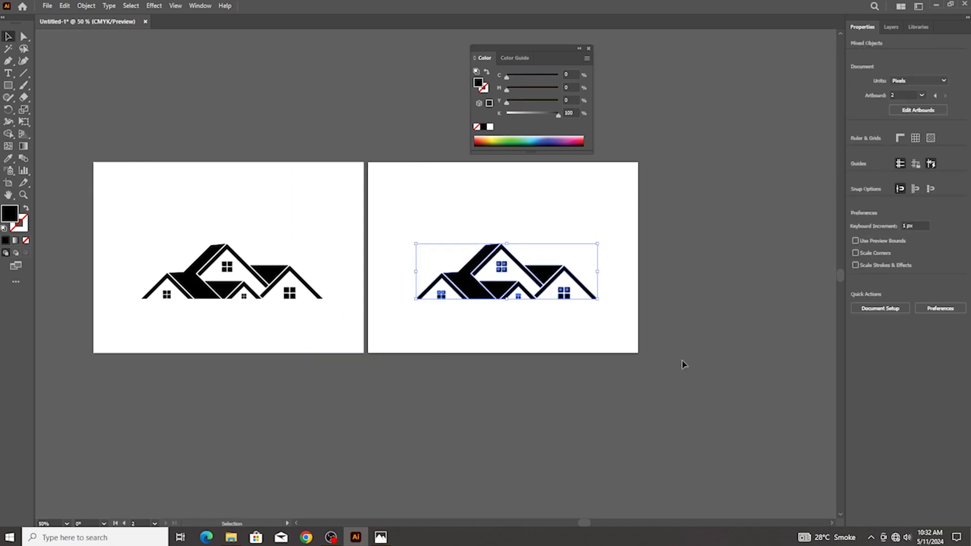
{"action": "key", "text": "Delete"}
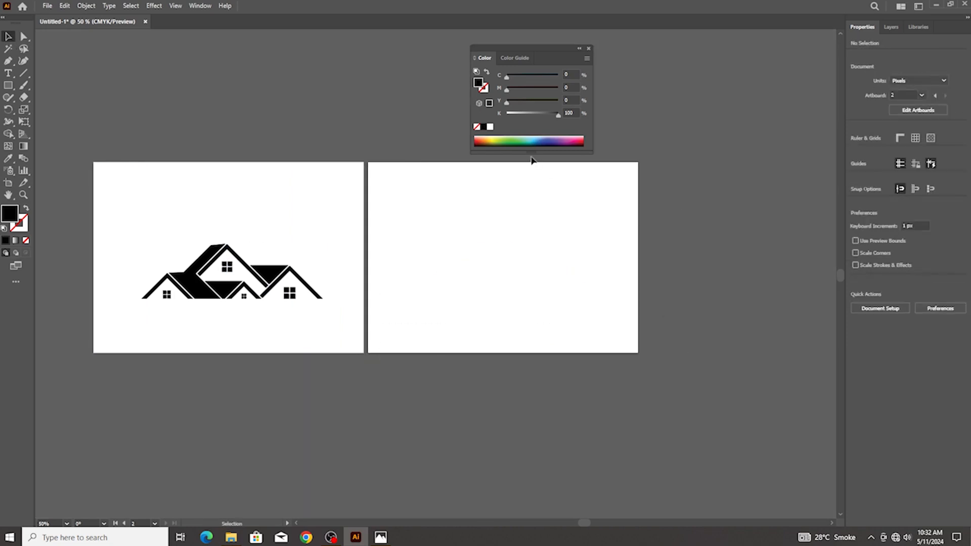
Draw a tall black rectangle about 107 px wide and 279 px high in the middle of the new artboard
{"action": "left_click_drag", "start_coordinate": [526, 47], "coordinate": [702, 95]}
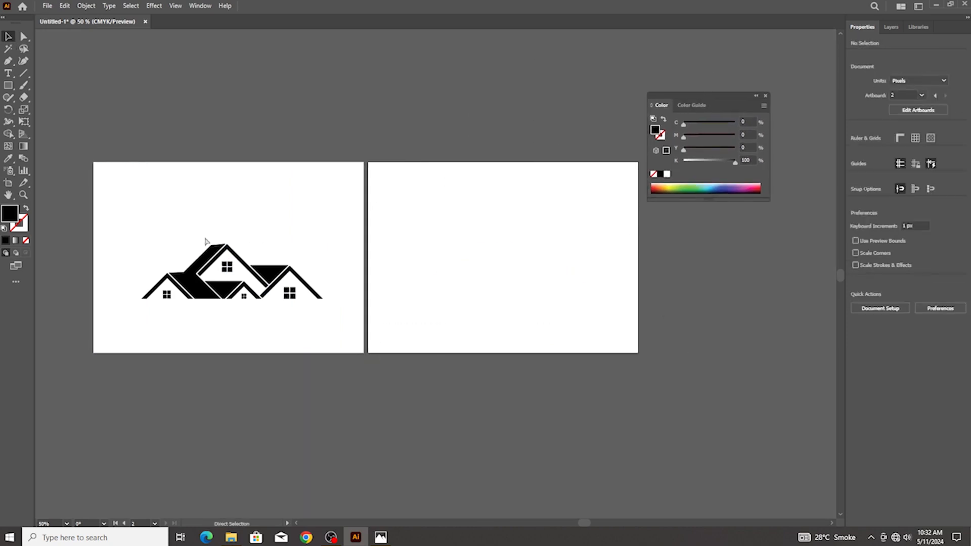
{"action": "scroll", "coordinate": [207, 243], "scroll_direction": "right", "scroll_amount": 1}
{"action": "scroll", "coordinate": [546, 259], "scroll_direction": "up", "scroll_amount": 1}
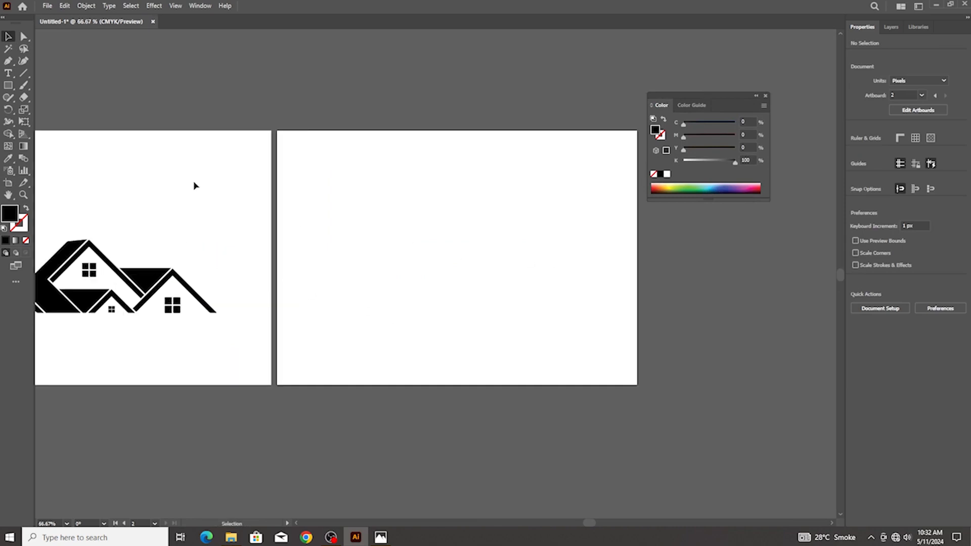
{"action": "left_click", "coordinate": [7, 87]}
{"action": "left_click_drag", "start_coordinate": [429, 190], "coordinate": [475, 309]}
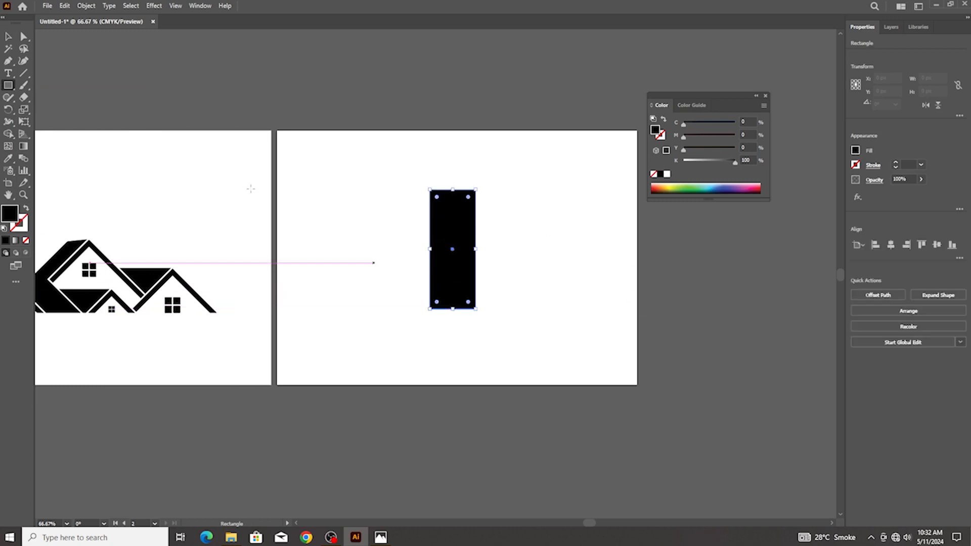
{"action": "key", "text": "v"}
Check the reference logo in Photos, and in Illustrator add a middle anchor on the rectangle's top edge and raise it into a peak about 35 px high
{"action": "left_click", "coordinate": [377, 534]}
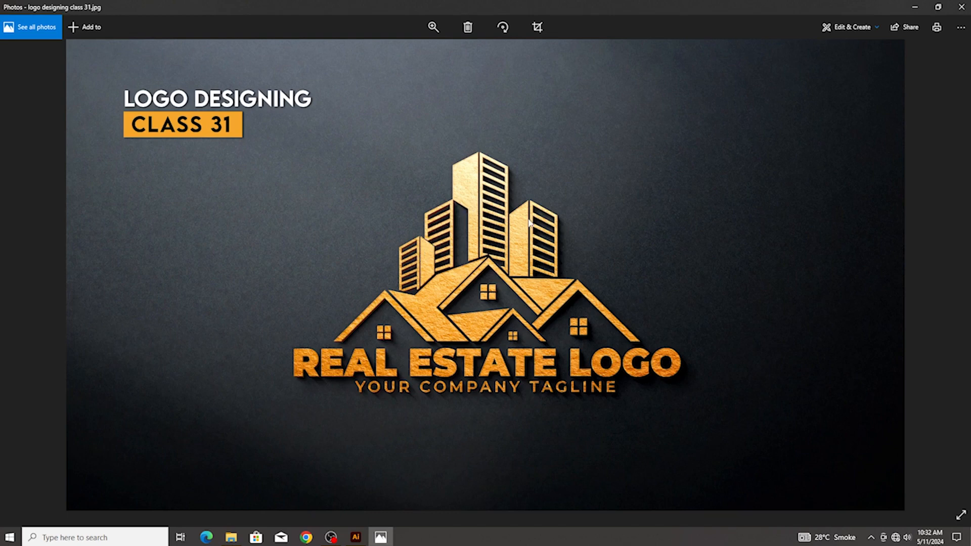
{"action": "left_click", "coordinate": [356, 536]}
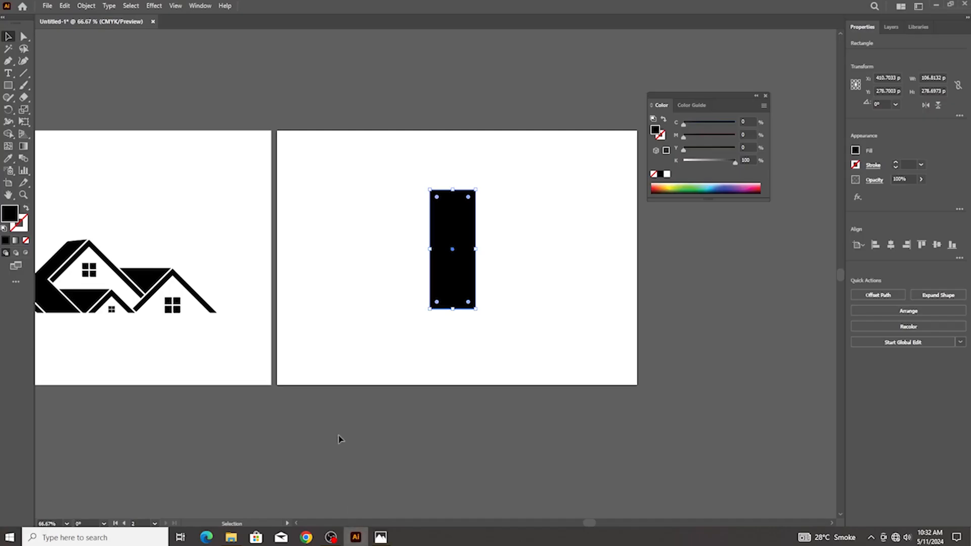
{"action": "scroll", "coordinate": [339, 438], "scroll_direction": "left", "scroll_amount": 1}
{"action": "scroll", "coordinate": [482, 299], "scroll_direction": "left", "scroll_amount": 1}
{"action": "scroll", "coordinate": [506, 240], "scroll_direction": "up", "scroll_amount": 1}
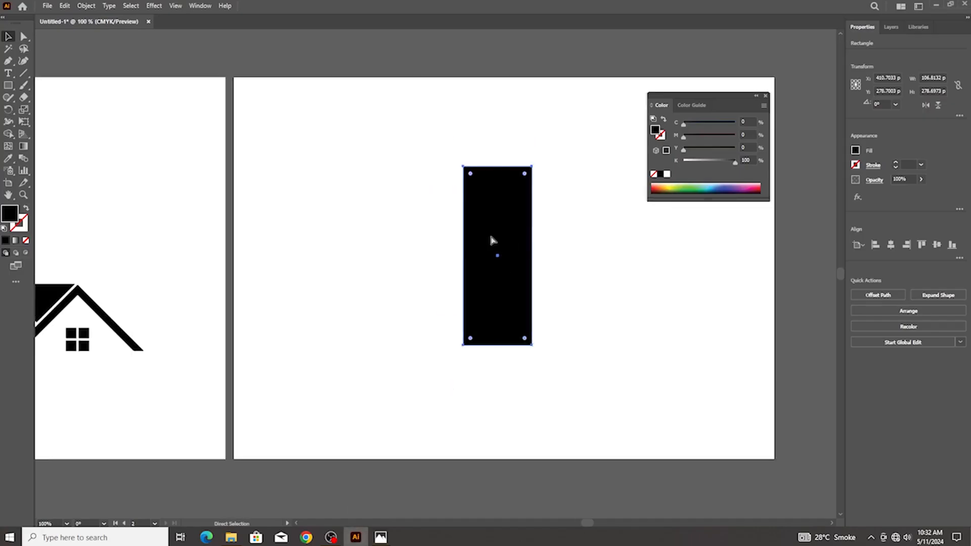
{"action": "scroll", "coordinate": [504, 240], "scroll_direction": "right", "scroll_amount": 1}
{"action": "left_click_drag", "start_coordinate": [8, 61], "coordinate": [37, 74]}
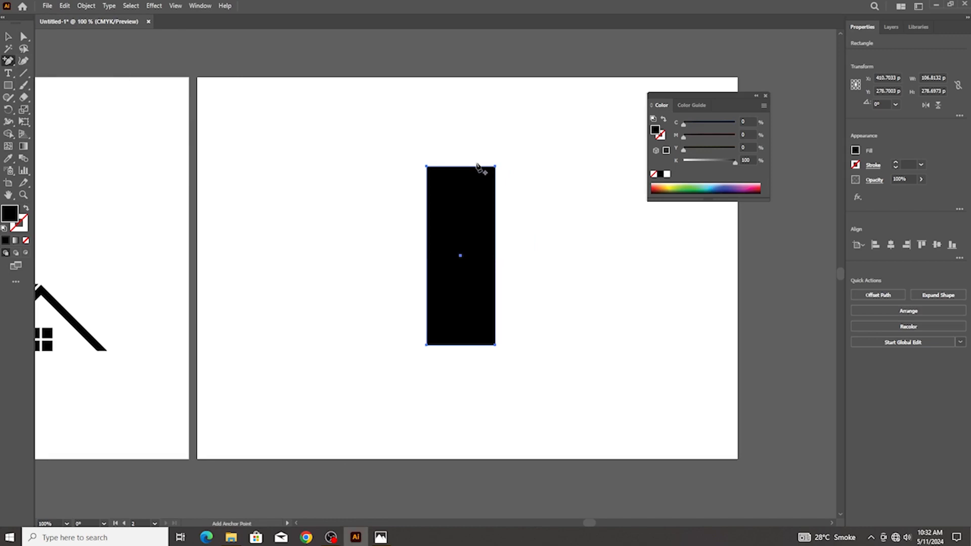
{"action": "left_click", "coordinate": [460, 166]}
{"action": "left_click", "coordinate": [23, 36]}
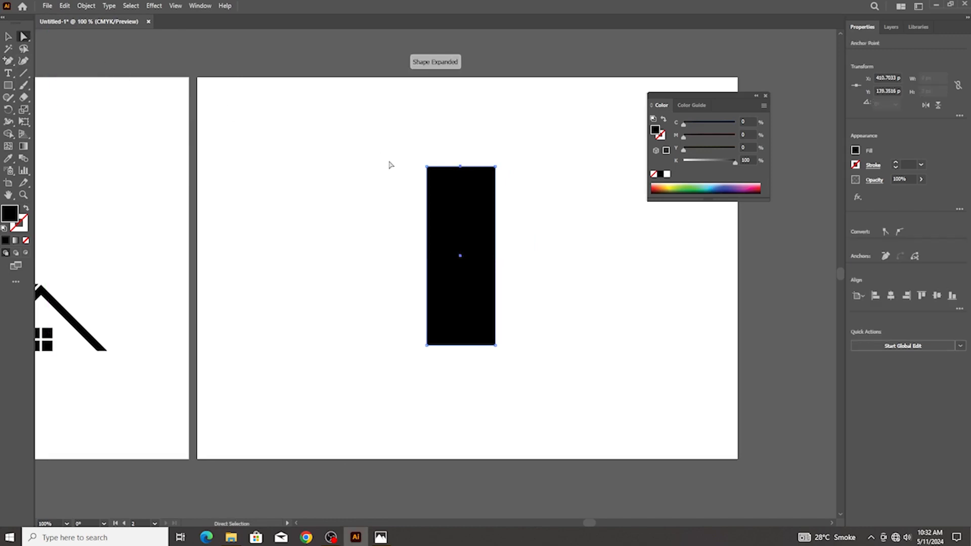
{"action": "left_click_drag", "start_coordinate": [461, 167], "coordinate": [463, 148]}
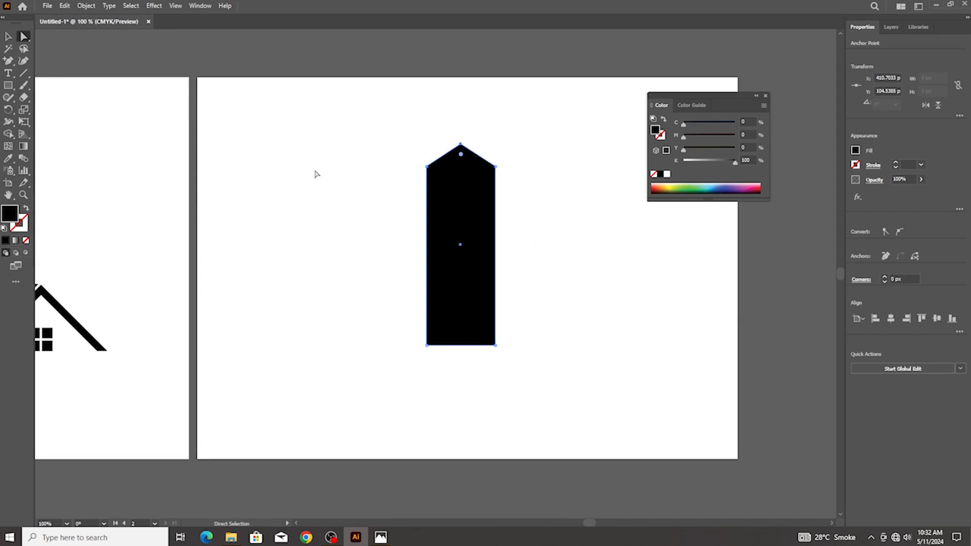
Move the tower shape's right edge outward to make the shape about 132 px wide
{"action": "scroll", "coordinate": [429, 241], "scroll_direction": "right", "scroll_amount": 3}
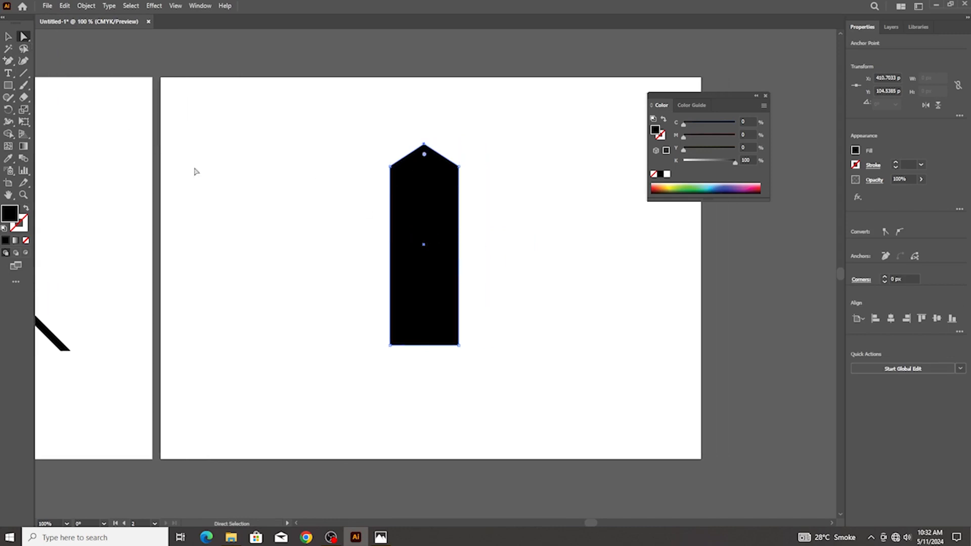
{"action": "scroll", "coordinate": [158, 148], "scroll_direction": "right", "scroll_amount": 1}
{"action": "left_click_drag", "start_coordinate": [461, 163], "coordinate": [462, 349]}
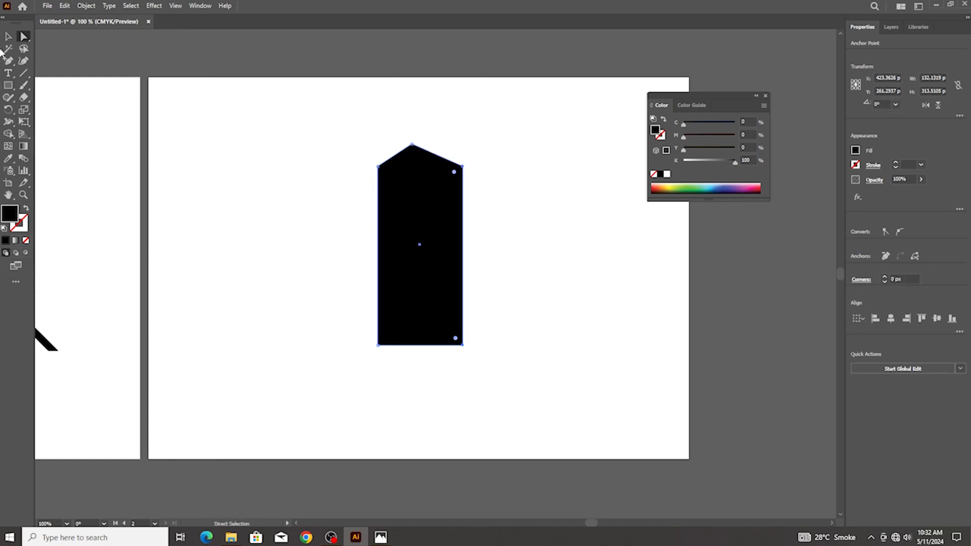
Duplicate the tower shape to the right and slightly lower, across the artboard's right edge, and deselect
{"action": "left_click", "coordinate": [40, 81]}
{"action": "left_click", "coordinate": [24, 73]}
{"action": "key", "text": "v"}
{"action": "scroll", "coordinate": [330, 239], "scroll_direction": "down", "scroll_amount": 2}
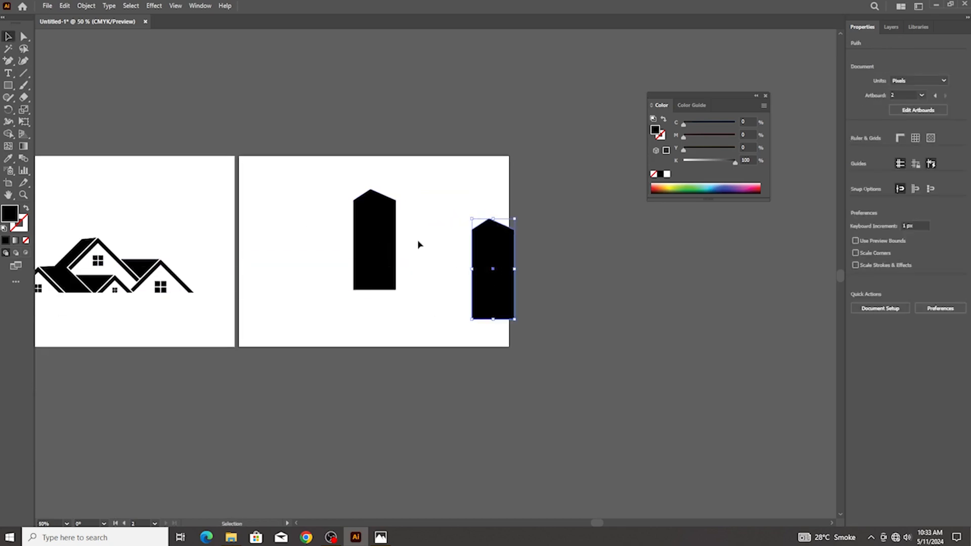
{"action": "left_click", "coordinate": [378, 233]}
{"action": "left_click", "coordinate": [271, 198]}
Split the left tower vertically from its peak to its base with a straight line and Divide Objects Below
{"action": "left_click", "coordinate": [24, 74]}
{"action": "scroll", "coordinate": [288, 190], "scroll_direction": "up", "scroll_amount": 2}
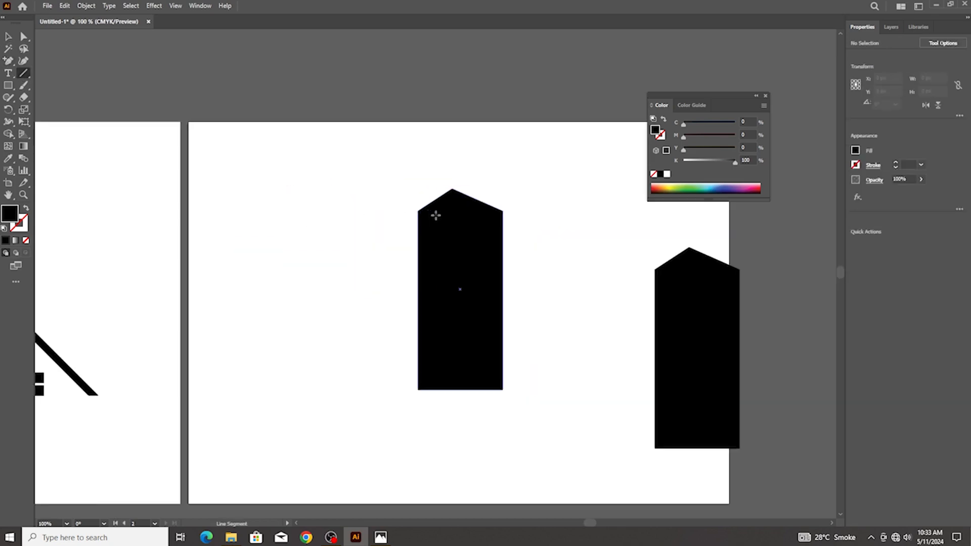
{"action": "left_click_drag", "start_coordinate": [451, 189], "coordinate": [447, 394]}
{"action": "key", "text": "v"}
{"action": "left_click", "coordinate": [85, 6]}
{"action": "mouse_move", "coordinate": [158, 260]}
{"action": "left_click", "coordinate": [281, 349]}
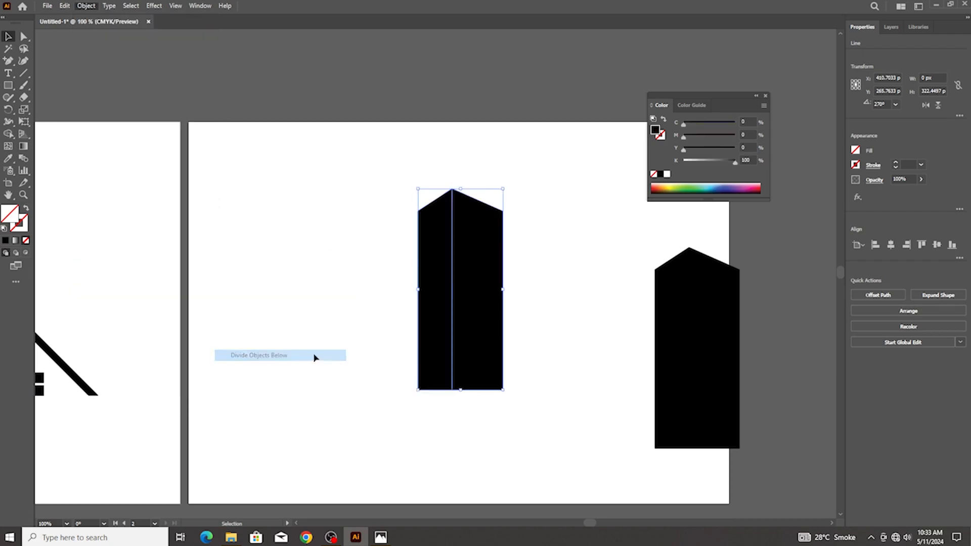
Shift the divided tower's right half slightly right to open a narrow vertical gap, and deselect
{"action": "scroll", "coordinate": [364, 354], "scroll_direction": "right", "scroll_amount": 2}
{"action": "left_click", "coordinate": [430, 309]}
{"action": "scroll", "coordinate": [407, 216], "scroll_direction": "up", "scroll_amount": 4}
{"action": "left_click_drag", "start_coordinate": [419, 202], "coordinate": [436, 202]}
{"action": "scroll", "coordinate": [360, 210], "scroll_direction": "down", "scroll_amount": 4}
{"action": "left_click", "coordinate": [277, 230]}
{"action": "scroll", "coordinate": [277, 230], "scroll_direction": "down", "scroll_amount": 2}
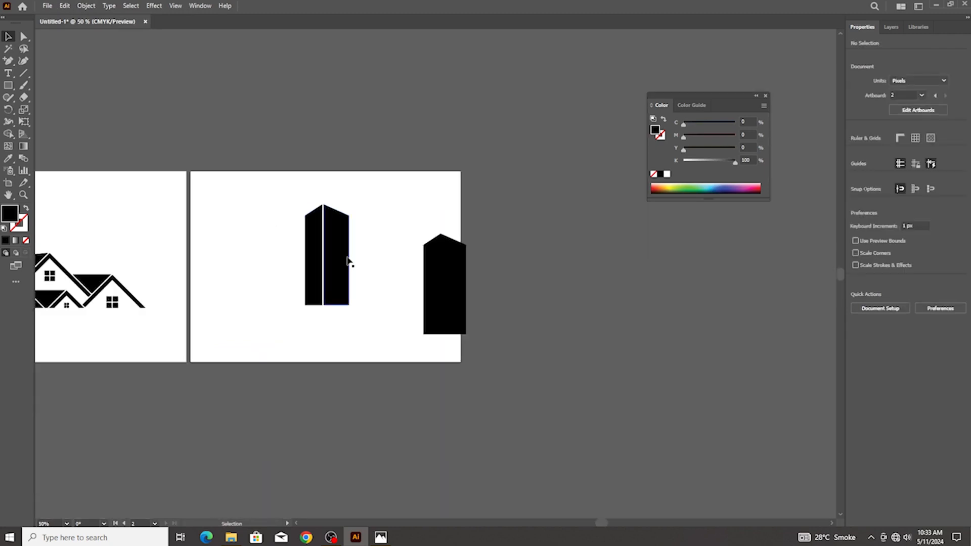
{"action": "scroll", "coordinate": [349, 256], "scroll_direction": "up", "scroll_amount": 2}
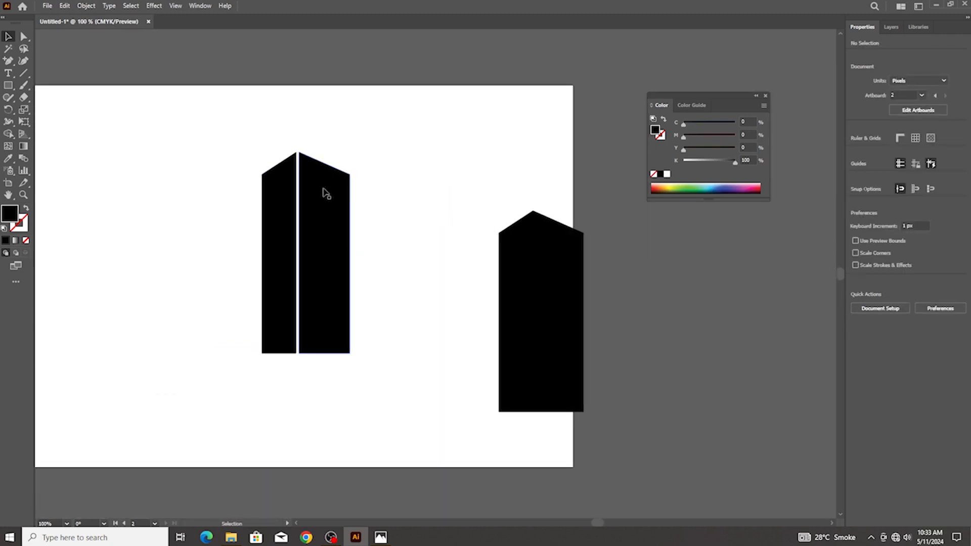
{"action": "scroll", "coordinate": [323, 186], "scroll_direction": "up", "scroll_amount": 1}
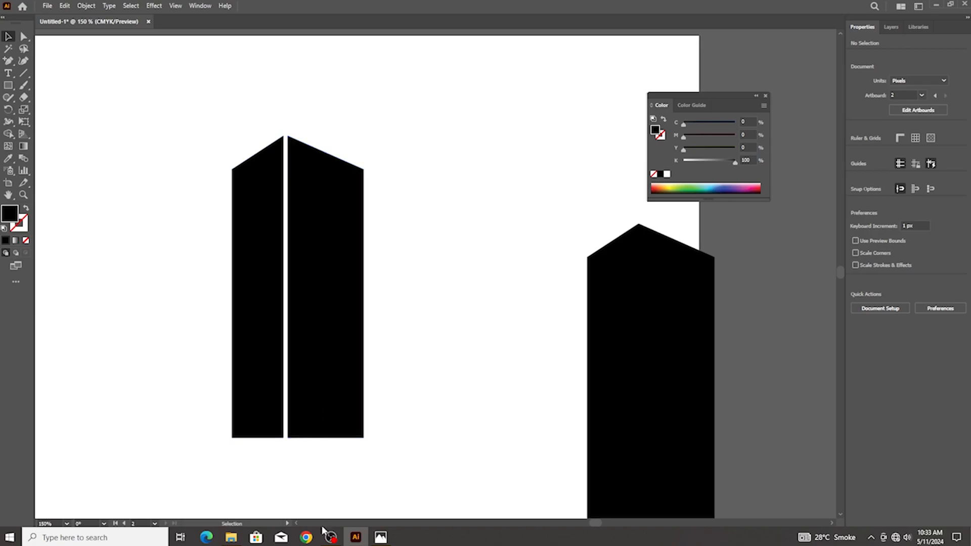
Check the reference logo in Photos, and in Illustrator draw a line about 67 px wide just below and parallel to the right half's sloping top
{"action": "left_click", "coordinate": [381, 537]}
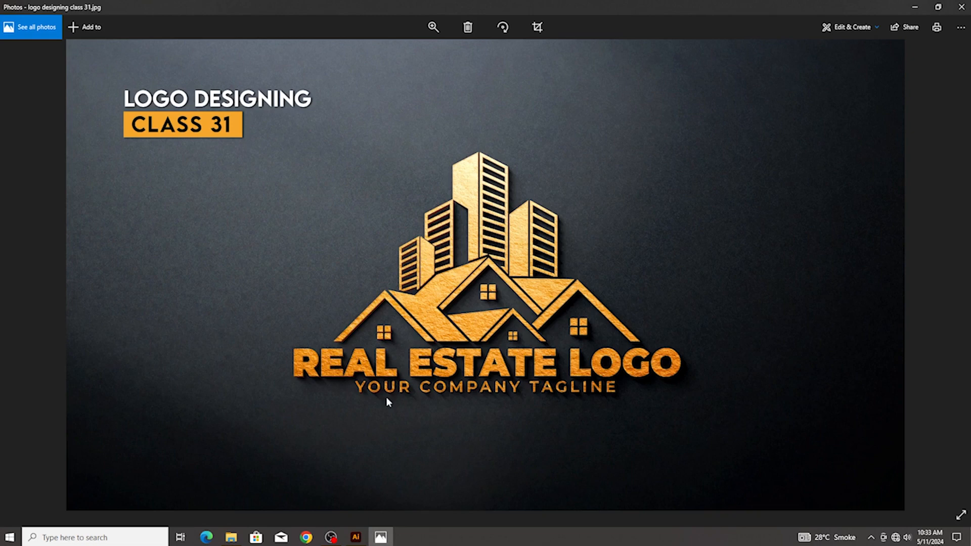
{"action": "left_click", "coordinate": [356, 537]}
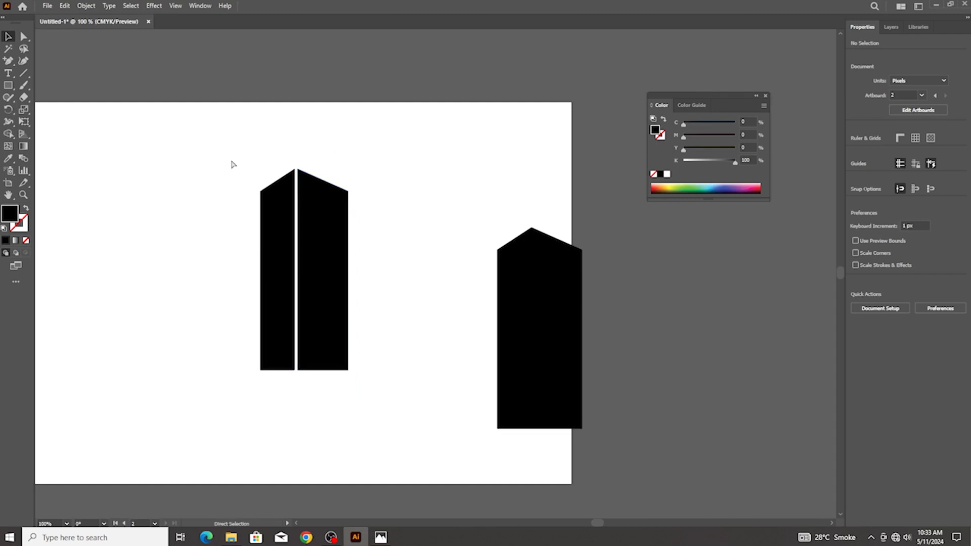
{"action": "scroll", "coordinate": [233, 164], "scroll_direction": "up", "scroll_amount": 1}
{"action": "left_click", "coordinate": [24, 74]}
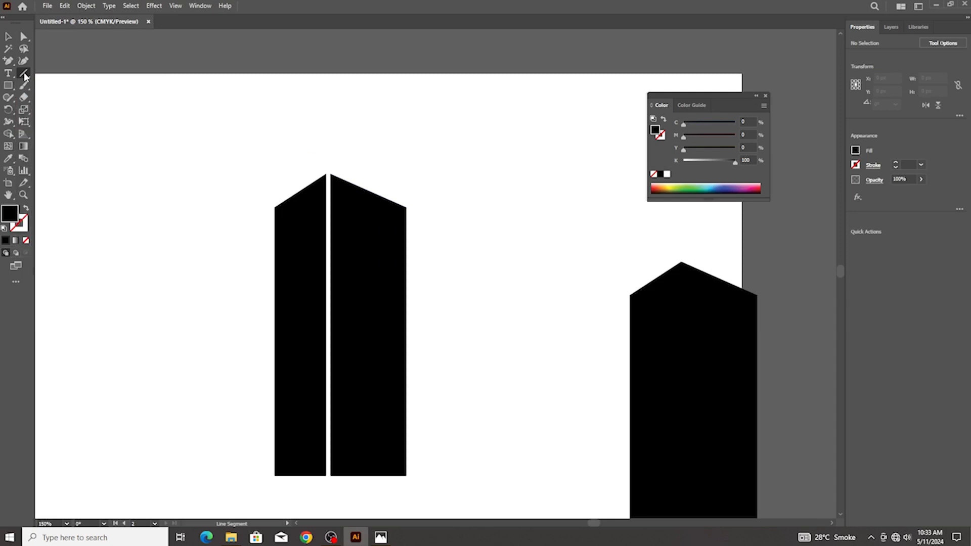
{"action": "scroll", "coordinate": [303, 210], "scroll_direction": "up", "scroll_amount": 1}
{"action": "key", "text": "v"}
{"action": "scroll", "coordinate": [404, 213], "scroll_direction": "up", "scroll_amount": 1}
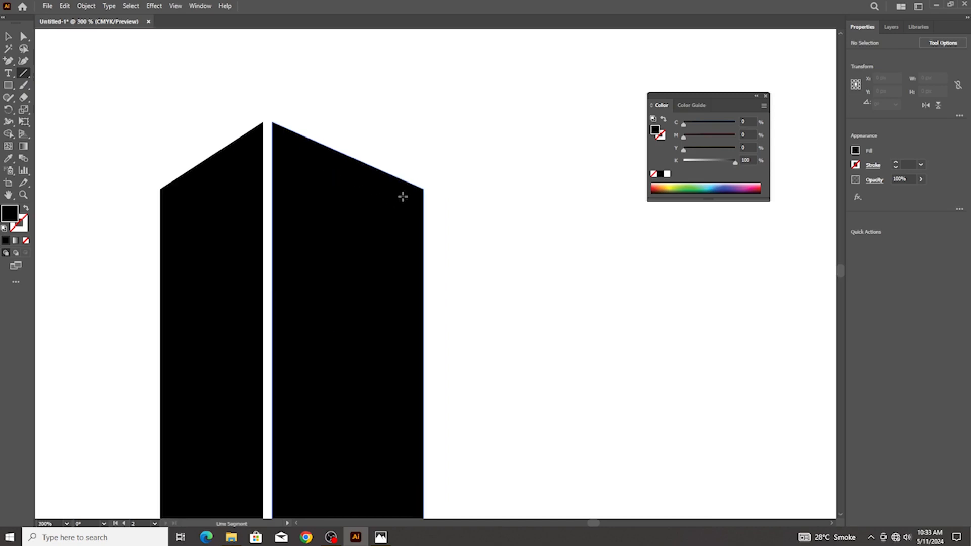
{"action": "scroll", "coordinate": [294, 151], "scroll_direction": "right", "scroll_amount": 1}
{"action": "left_click_drag", "start_coordinate": [258, 144], "coordinate": [387, 200]}
{"action": "left_click", "coordinate": [9, 35]}
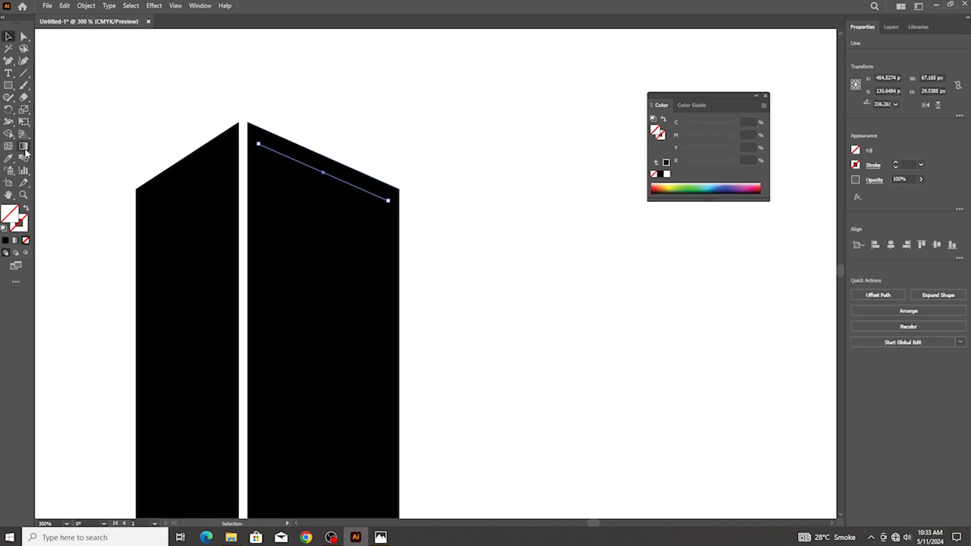
Give the sloping line a white (#FFFFFF) stroke and thicken it to 7 pt
{"action": "double_click", "coordinate": [20, 221]}
{"action": "left_click", "coordinate": [471, 246]}
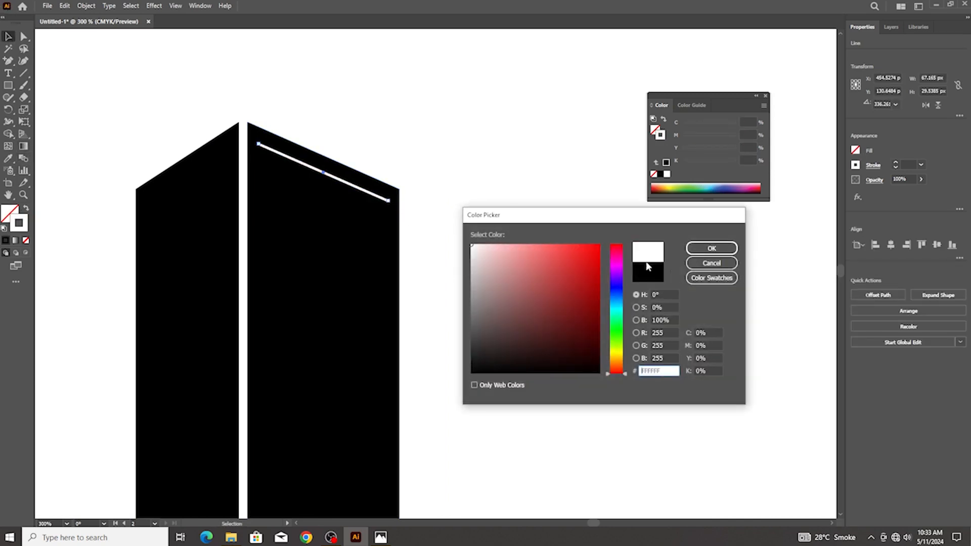
{"action": "left_click", "coordinate": [708, 252]}
{"action": "left_click", "coordinate": [908, 165]}
{"action": "scroll", "coordinate": [908, 165], "scroll_direction": "up", "scroll_amount": 6}
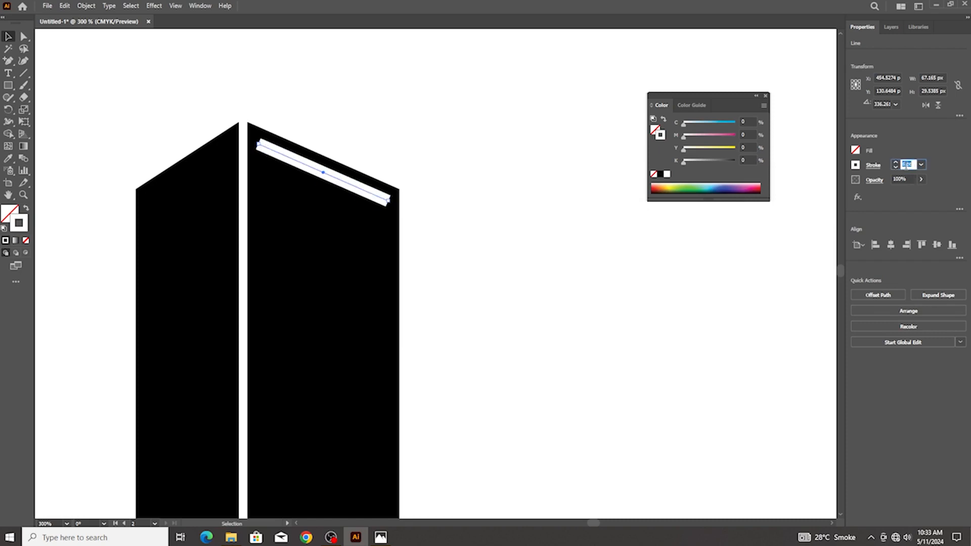
Move the white line slightly down to about Y 138 px and set its stroke weight to 8 pt
{"action": "left_click", "coordinate": [567, 230]}
{"action": "scroll", "coordinate": [372, 201], "scroll_direction": "up", "scroll_amount": 1}
{"action": "left_click_drag", "start_coordinate": [376, 201], "coordinate": [375, 219]}
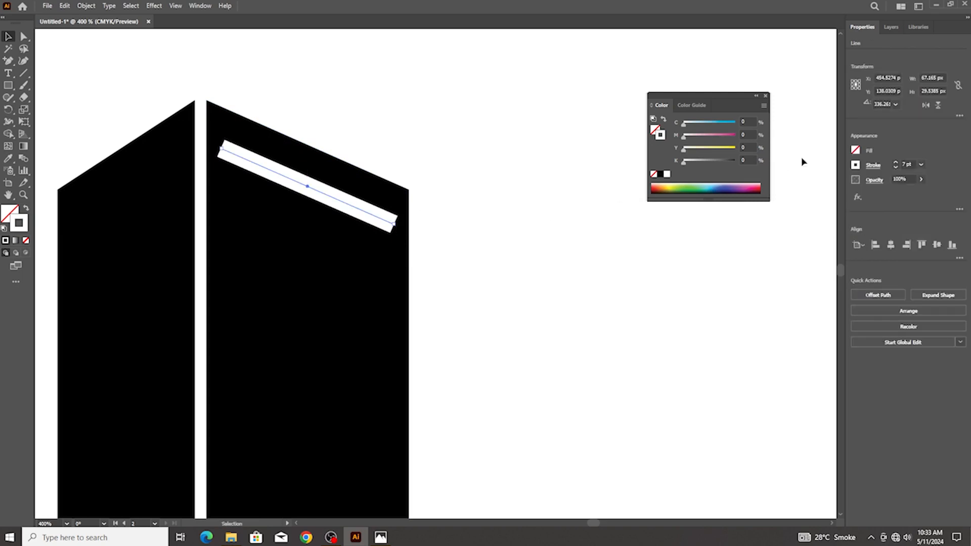
{"action": "left_click", "coordinate": [910, 164]}
{"action": "key", "text": "Up"}
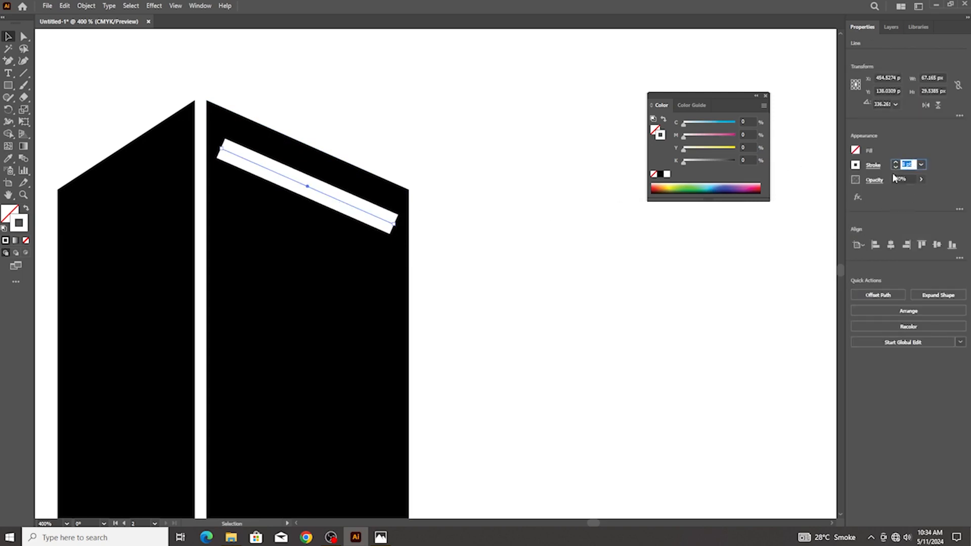
Expand the white line into a filled window bar and deselect
{"action": "left_click", "coordinate": [95, 9]}
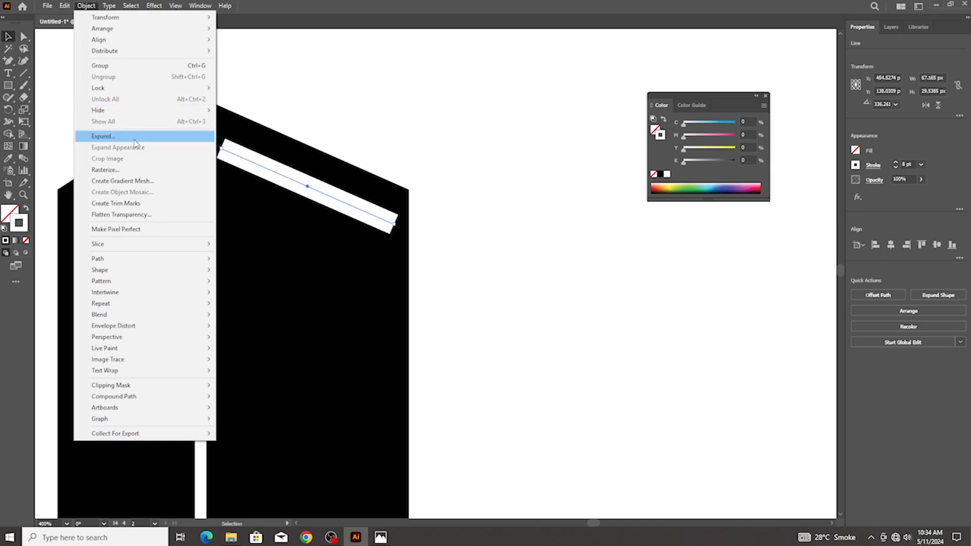
{"action": "left_click", "coordinate": [127, 136]}
{"action": "left_click", "coordinate": [474, 326]}
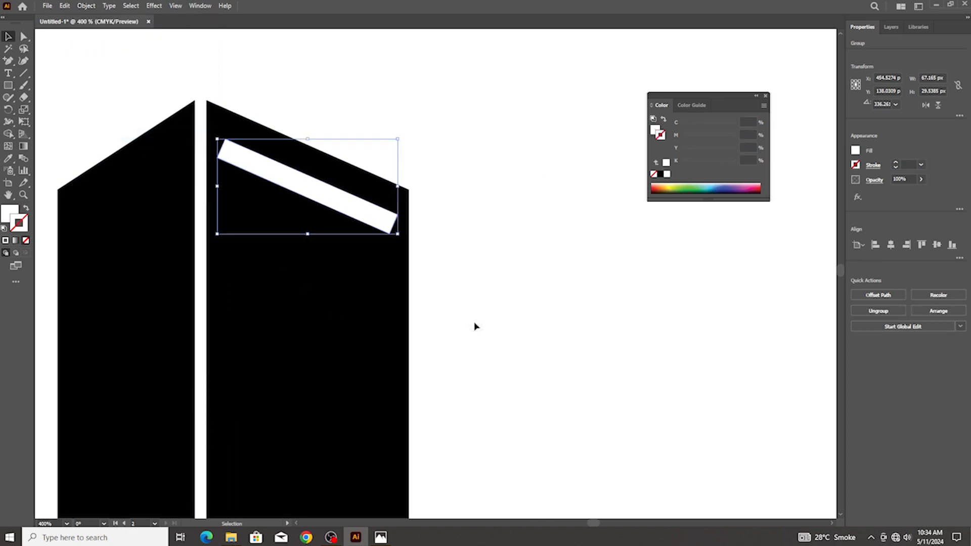
{"action": "left_click", "coordinate": [91, 75]}
Draw vertical cutting lines across the slanted left and right ends of the white window bar
{"action": "key", "text": "backslash"}
{"action": "left_click_drag", "start_coordinate": [225, 139], "coordinate": [225, 194]}
{"action": "key", "text": "v"}
{"action": "key", "text": "Delete"}
{"action": "key", "text": "backslash"}
{"action": "left_click_drag", "start_coordinate": [389, 232], "coordinate": [389, 200]}
{"action": "key", "text": "v"}
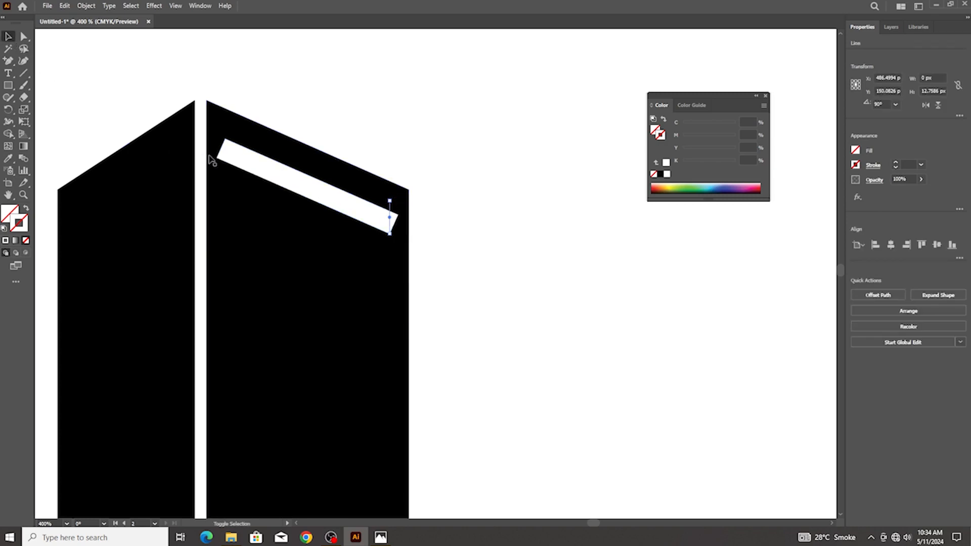
Trim the slanted ends off the white window bar along the two cutting lines with the Shape Builder
{"action": "left_click", "coordinate": [225, 158], "text": "shift"}
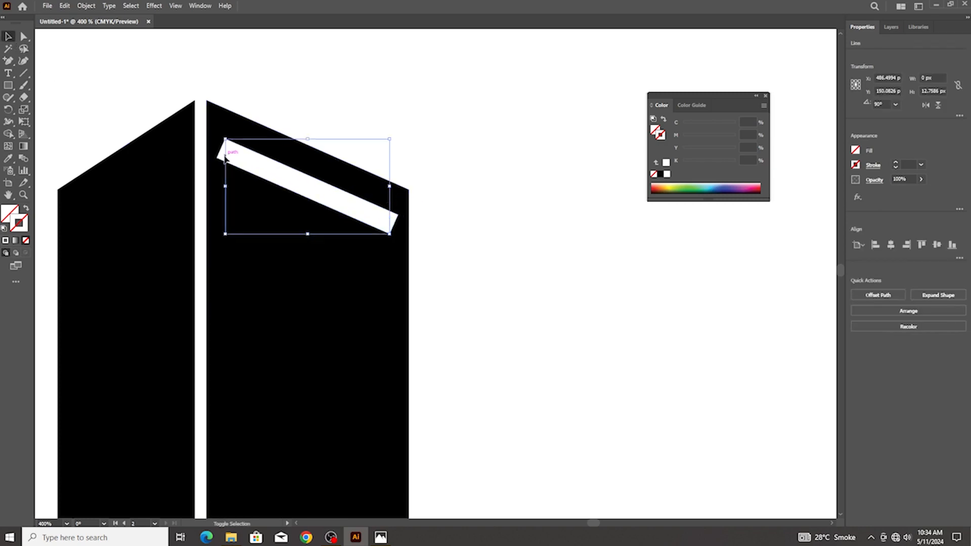
{"action": "left_click", "coordinate": [243, 155], "text": "shift"}
{"action": "left_click", "coordinate": [9, 133]}
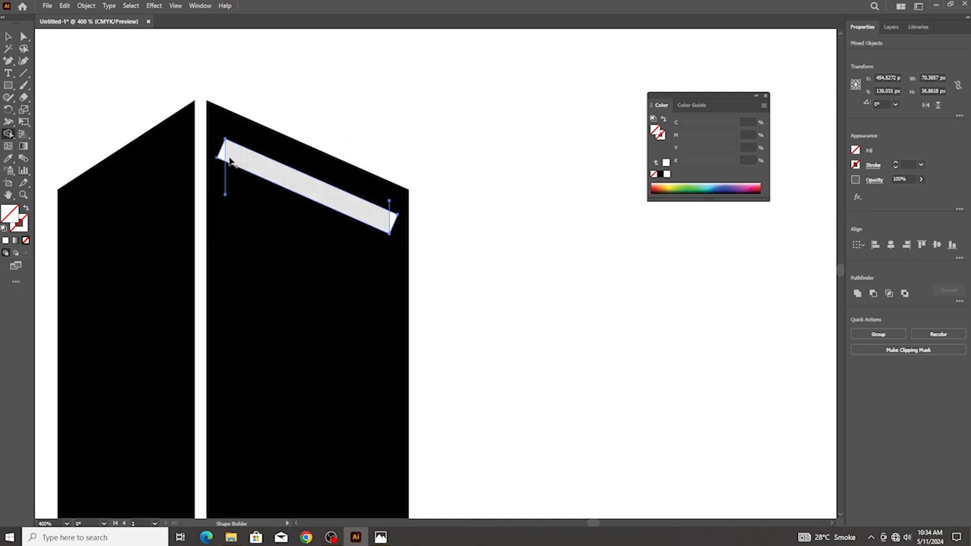
{"action": "left_click", "coordinate": [220, 161], "text": "alt"}
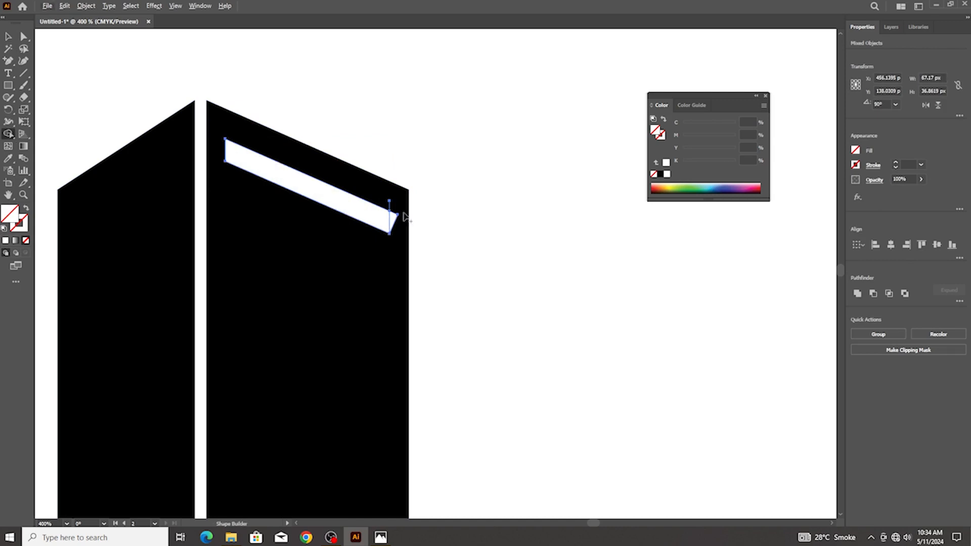
{"action": "left_click", "coordinate": [393, 221], "text": "alt"}
{"action": "left_click", "coordinate": [9, 36]}
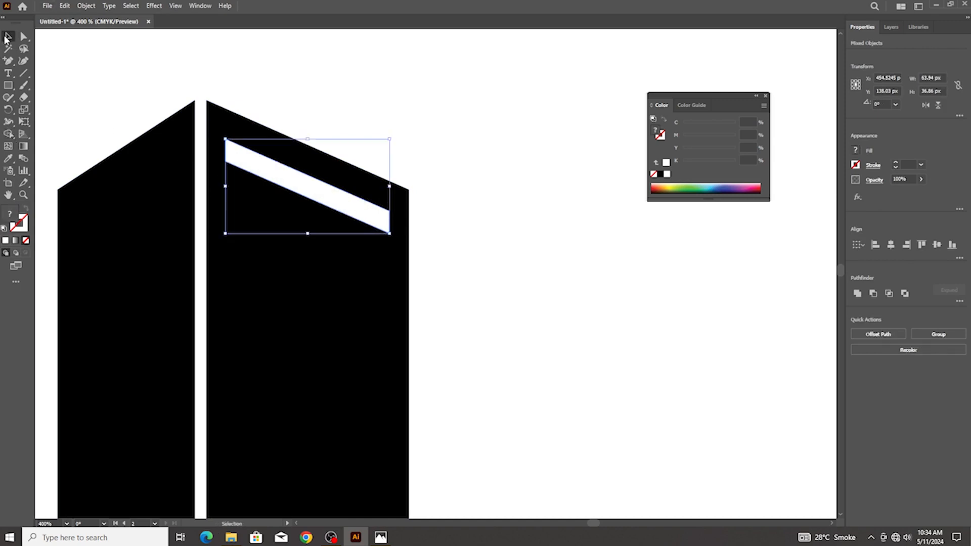
Delete the leftover cutting lines while the window bar and the tower's right side are locked, and unlock everything
{"action": "left_click", "coordinate": [195, 120]}
{"action": "left_click", "coordinate": [245, 156]}
{"action": "key", "text": "a"}
{"action": "key", "text": "ctrl+2"}
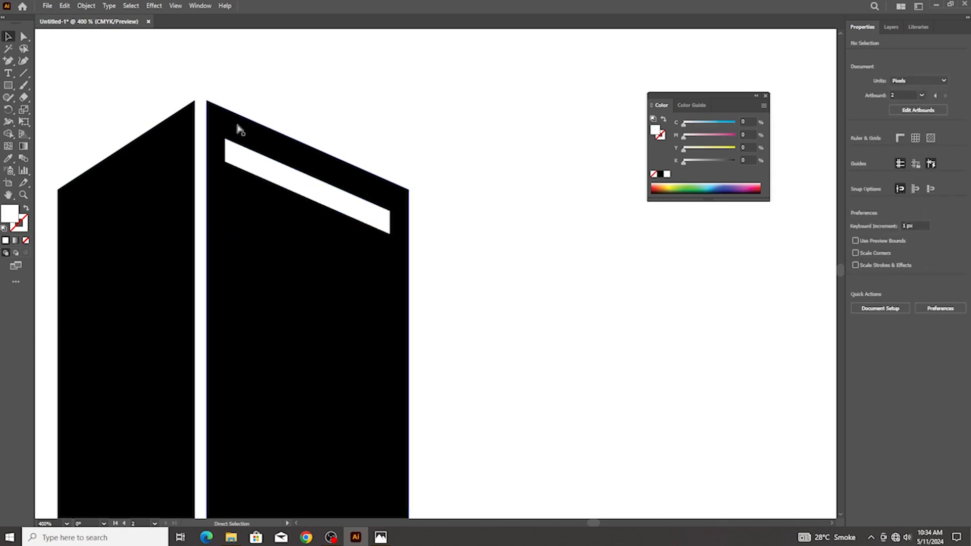
{"action": "left_click", "coordinate": [235, 121]}
{"action": "key", "text": "ctrl+2"}
{"action": "left_click_drag", "start_coordinate": [214, 120], "coordinate": [466, 261]}
{"action": "key", "text": "Delete"}
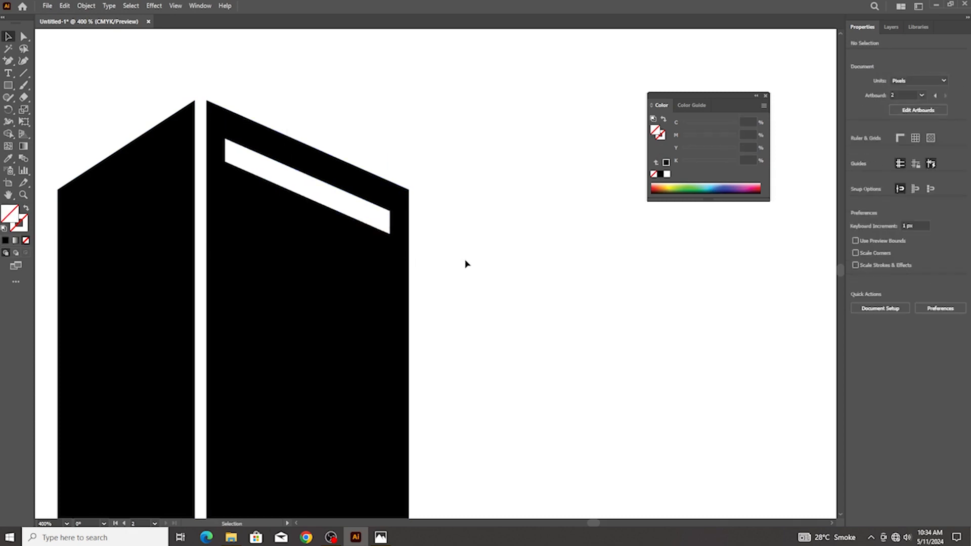
{"action": "key", "text": "ctrl+alt+2"}
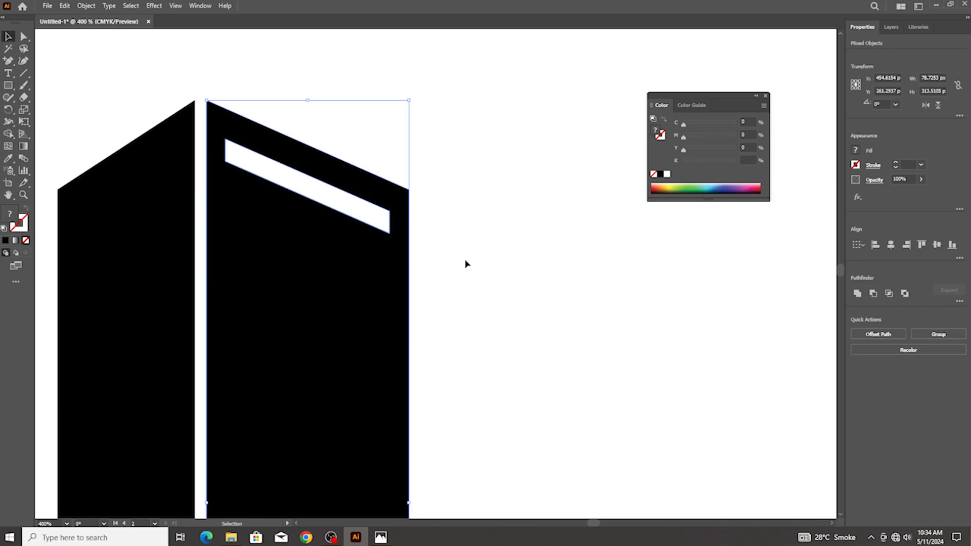
{"action": "key", "text": "ctrl+2"}
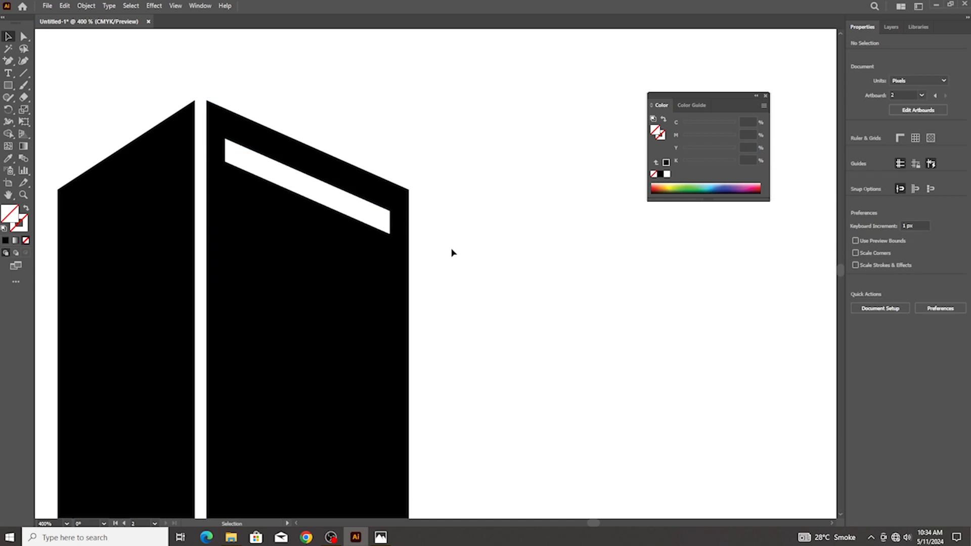
{"action": "scroll", "coordinate": [453, 253], "scroll_direction": "down", "scroll_amount": 1}
{"action": "scroll", "coordinate": [375, 219], "scroll_direction": "up", "scroll_amount": 2}
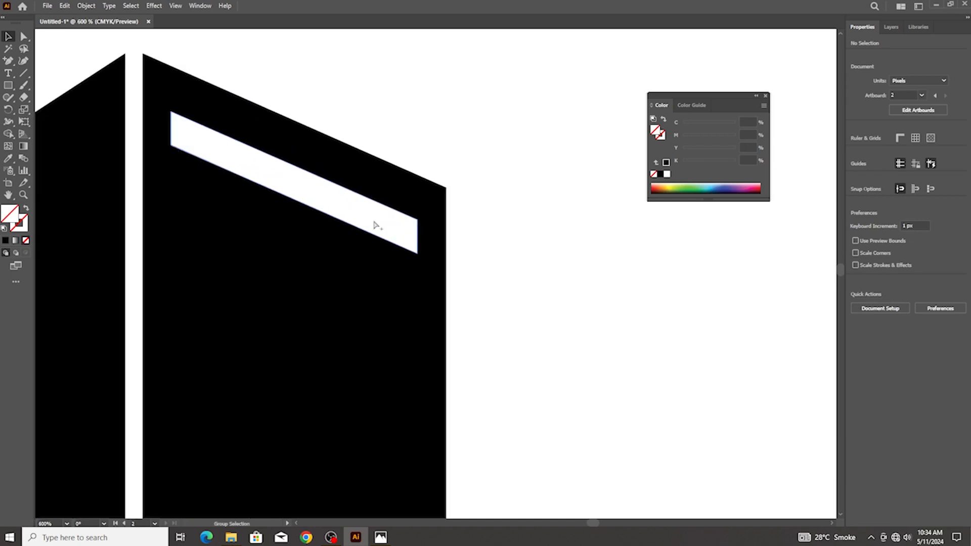
{"action": "left_click_drag", "start_coordinate": [465, 155], "coordinate": [367, 253]}
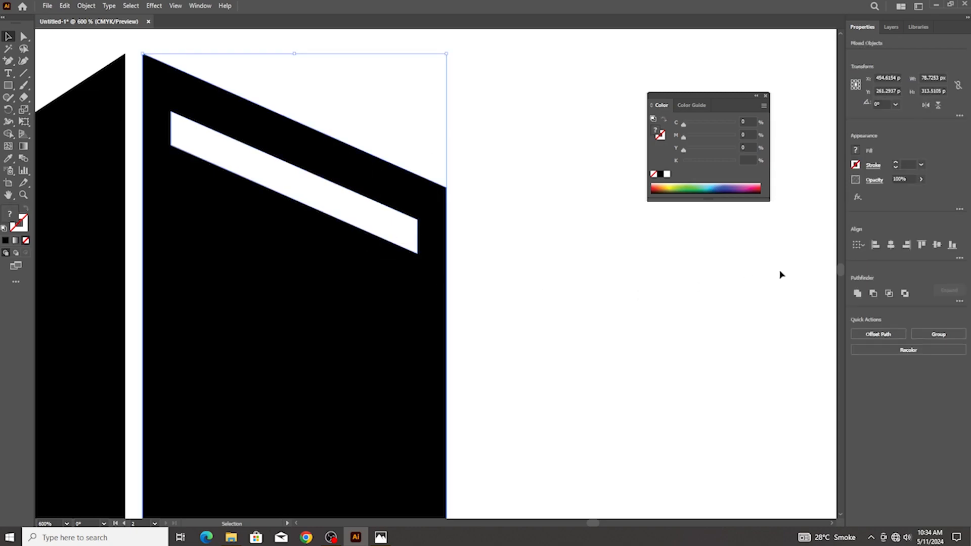
{"action": "left_click", "coordinate": [548, 271]}
Duplicate the window bar about 25 px lower and repeat the copy at even spacing down past the tower's base
{"action": "scroll", "coordinate": [464, 262], "scroll_direction": "down", "scroll_amount": 2}
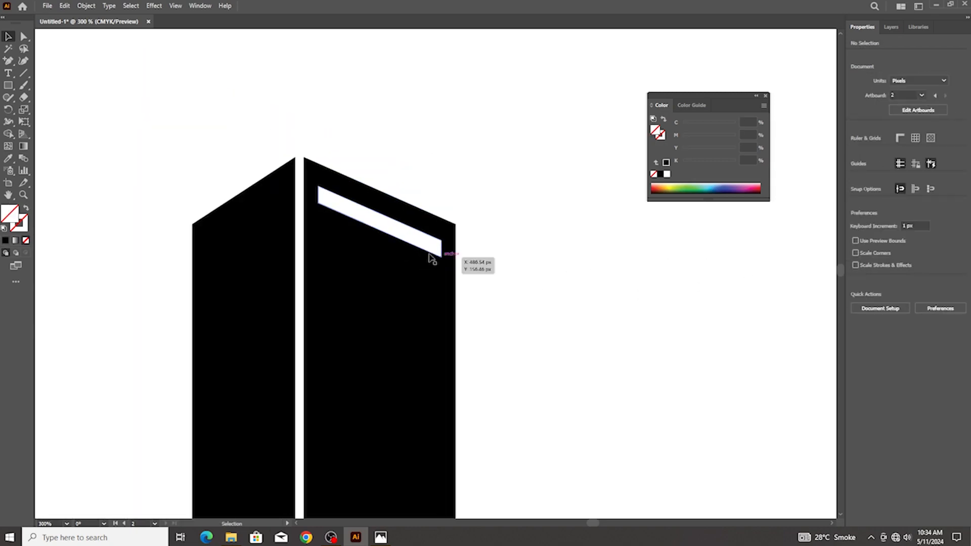
{"action": "left_click_drag", "start_coordinate": [424, 246], "coordinate": [426, 295]}
{"action": "scroll", "coordinate": [426, 295], "scroll_direction": "down", "scroll_amount": 3}
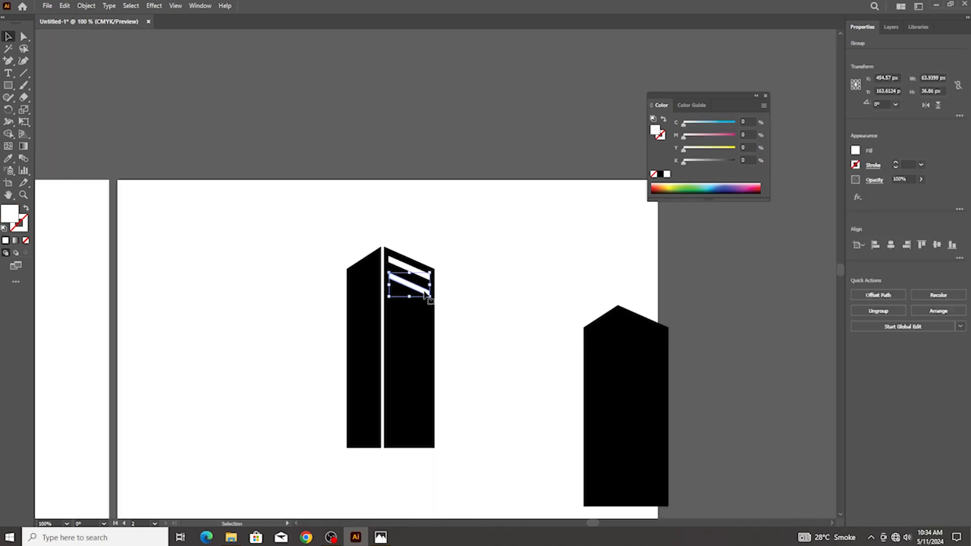
{"action": "key", "text": "ctrl+d"}
{"action": "key", "text": "ctrl+d"}
{"action": "key", "text": "ctrl+d"}
{"action": "key", "text": "ctrl+d"}
{"action": "key", "text": "ctrl+d"}
{"action": "key", "text": "ctrl+d"}
{"action": "key", "text": "ctrl+d"}
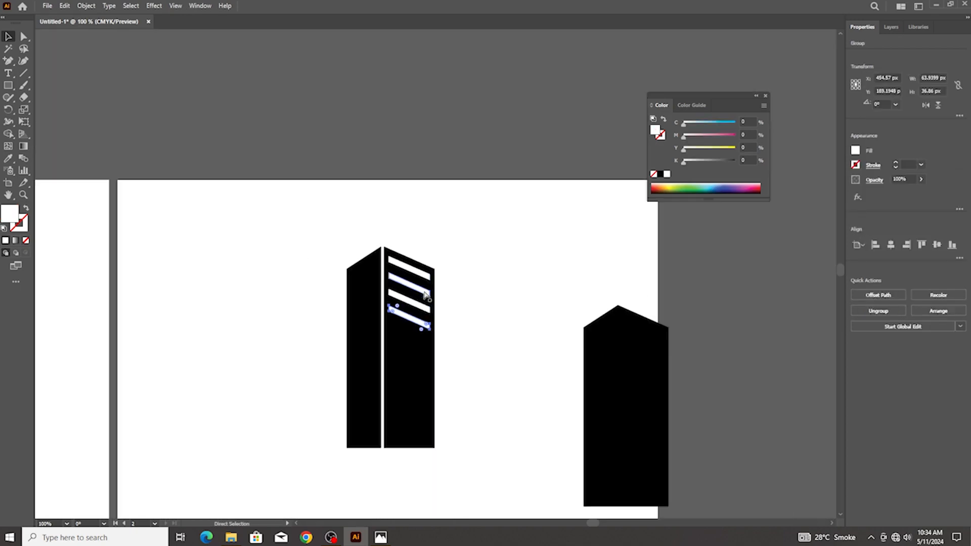
{"action": "key", "text": "ctrl+d"}
{"action": "key", "text": "ctrl+d"}
{"action": "key", "text": "ctrl+d"}
{"action": "key", "text": "ctrl+d"}
Place a spare copy of the tower's right side with all its window bars above the artboard
{"action": "left_click", "coordinate": [411, 240]}
{"action": "scroll", "coordinate": [411, 240], "scroll_direction": "down", "scroll_amount": 1}
{"action": "left_click_drag", "start_coordinate": [412, 233], "coordinate": [442, 418]}
{"action": "scroll", "coordinate": [425, 283], "scroll_direction": "up", "scroll_amount": 1}
{"action": "scroll", "coordinate": [423, 288], "scroll_direction": "down", "scroll_amount": 2}
{"action": "left_click_drag", "start_coordinate": [420, 295], "coordinate": [503, 152]}
{"action": "scroll", "coordinate": [431, 245], "scroll_direction": "up", "scroll_amount": 2}
{"action": "scroll", "coordinate": [411, 259], "scroll_direction": "down", "scroll_amount": 1}
Cut all the window bars out of the tower's right side so it becomes one compound path
{"action": "left_click_drag", "start_coordinate": [399, 208], "coordinate": [470, 457]}
{"action": "scroll", "coordinate": [446, 278], "scroll_direction": "up", "scroll_amount": 2}
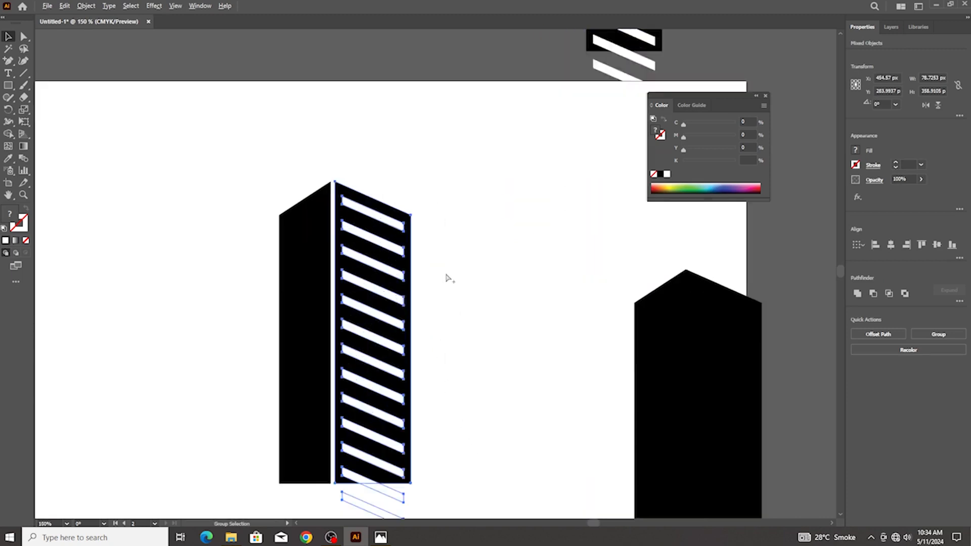
{"action": "left_click", "coordinate": [862, 297]}
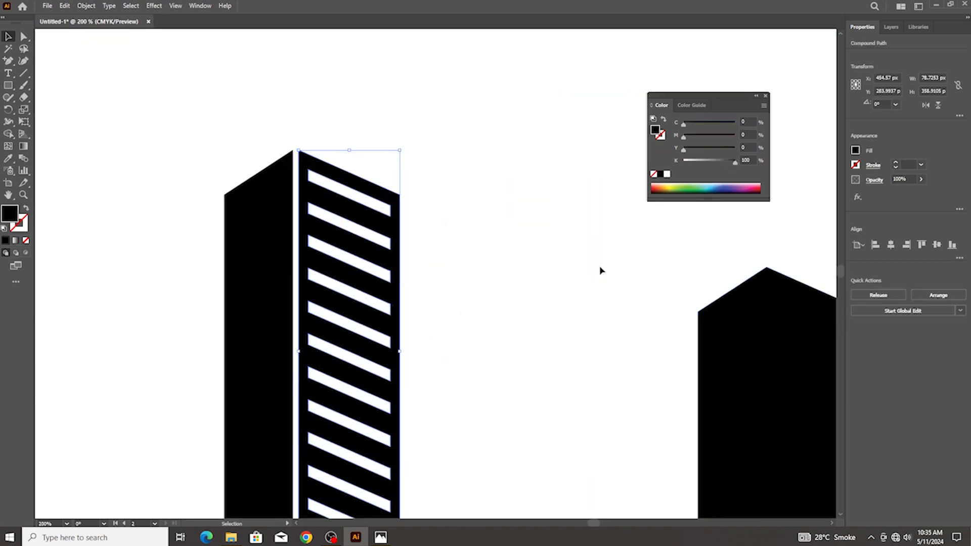
{"action": "scroll", "coordinate": [498, 273], "scroll_direction": "down", "scroll_amount": 3}
{"action": "left_click", "coordinate": [489, 295]}
{"action": "left_click_drag", "start_coordinate": [448, 301], "coordinate": [447, 167]}
{"action": "key", "text": "ctrl+z"}
{"action": "scroll", "coordinate": [437, 298], "scroll_direction": "up", "scroll_amount": 1}
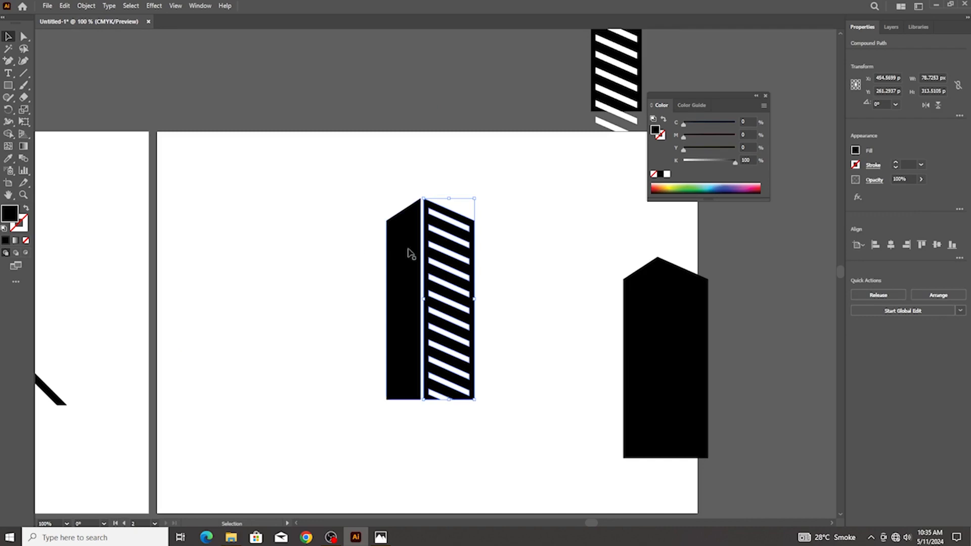
Check the reference image in Photos, return to Illustrator and duplicate both tower sides lower and to the right of the tower
{"action": "scroll", "coordinate": [386, 248], "scroll_direction": "down", "scroll_amount": 2}
{"action": "scroll", "coordinate": [366, 254], "scroll_direction": "right", "scroll_amount": 1}
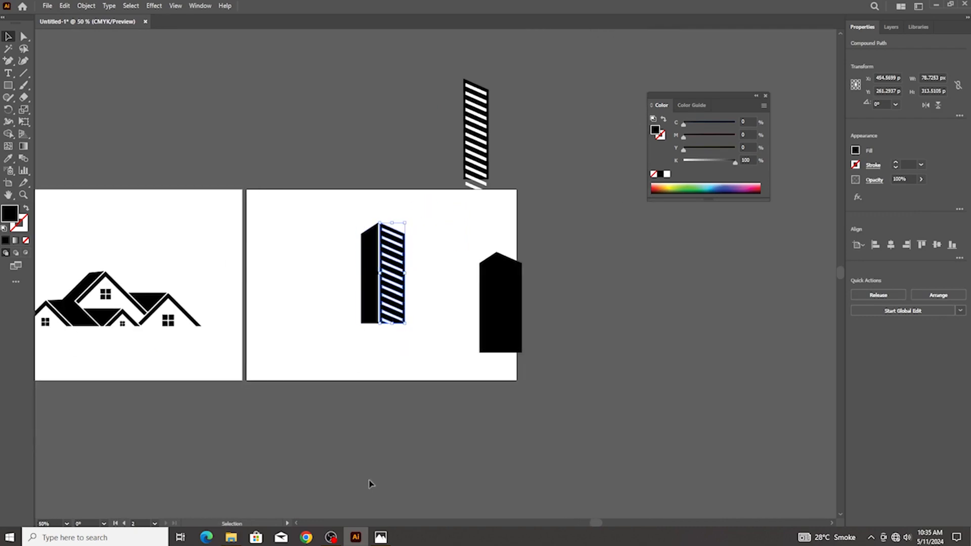
{"action": "left_click", "coordinate": [381, 537]}
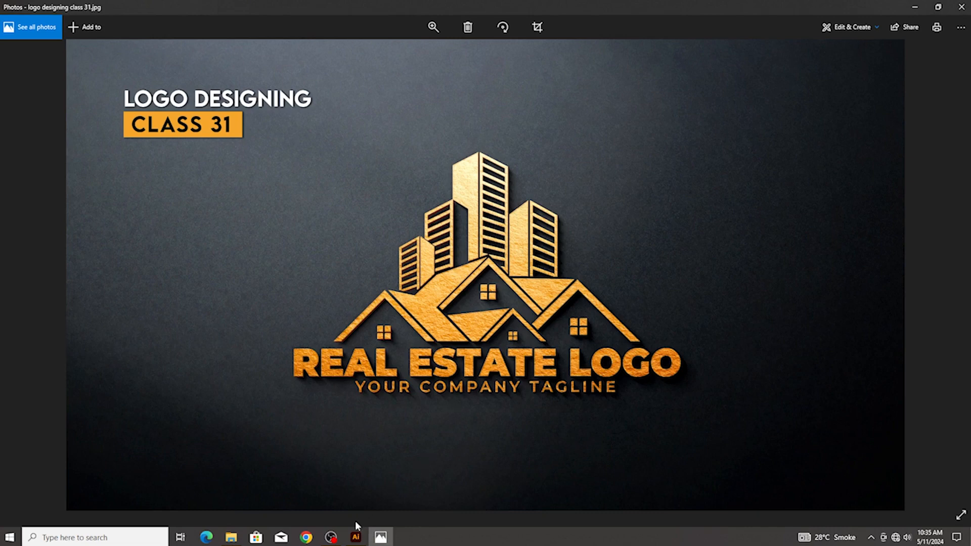
{"action": "left_click", "coordinate": [355, 536]}
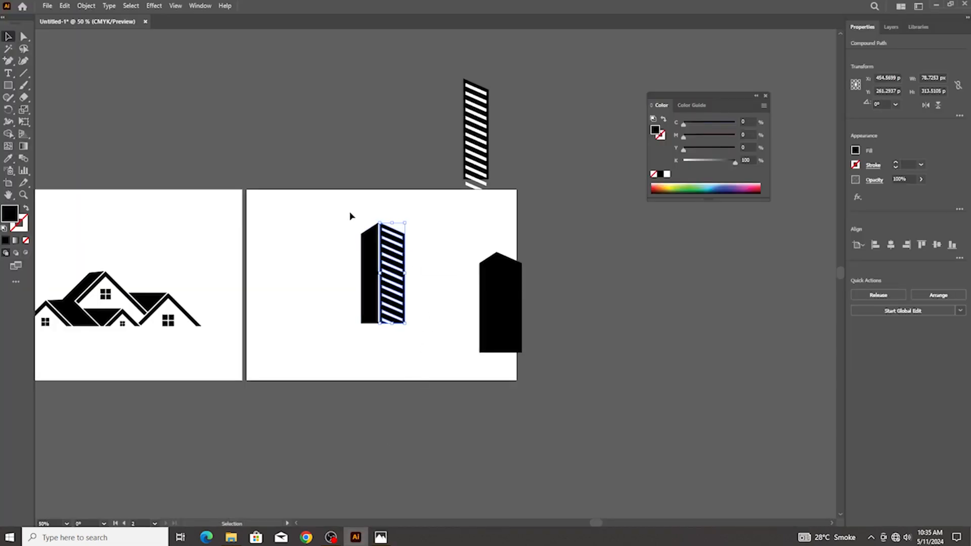
{"action": "left_click", "coordinate": [372, 280], "text": "shift"}
{"action": "left_click_drag", "start_coordinate": [372, 281], "coordinate": [413, 303]}
{"action": "scroll", "coordinate": [478, 337], "scroll_direction": "up", "scroll_amount": 1}
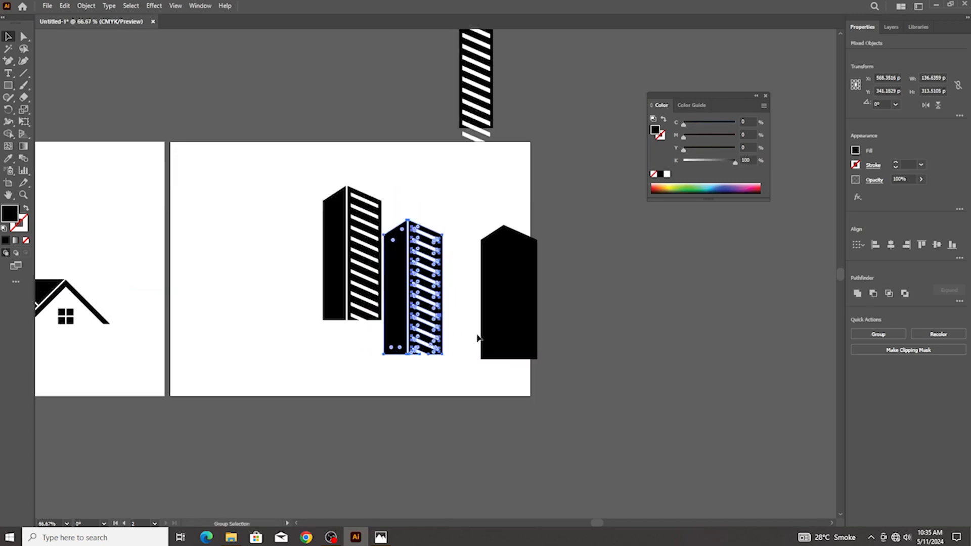
Scale the tower copy down to about 109 × 250 px and place it close beside the tall tower
{"action": "scroll", "coordinate": [410, 276], "scroll_direction": "up", "scroll_amount": 1}
{"action": "left_click_drag", "start_coordinate": [460, 193], "coordinate": [454, 215]}
{"action": "left_click_drag", "start_coordinate": [432, 268], "coordinate": [390, 265]}
{"action": "scroll", "coordinate": [389, 258], "scroll_direction": "up", "scroll_amount": 3}
{"action": "scroll", "coordinate": [389, 265], "scroll_direction": "down", "scroll_amount": 5}
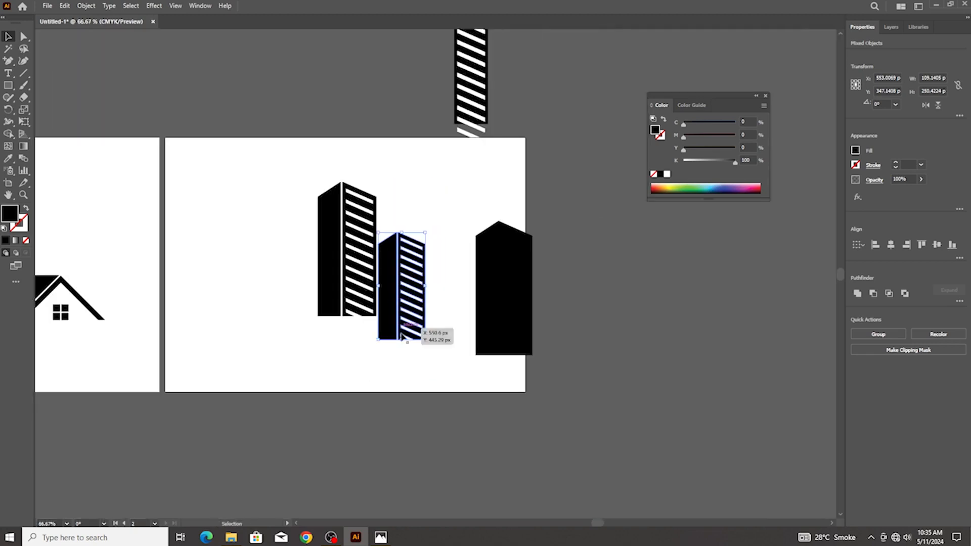
Draw a horizontal line about 135 px long across the small tower at the tall tower's base and divide the objects below it
{"action": "left_click", "coordinate": [342, 349]}
{"action": "left_click", "coordinate": [23, 72]}
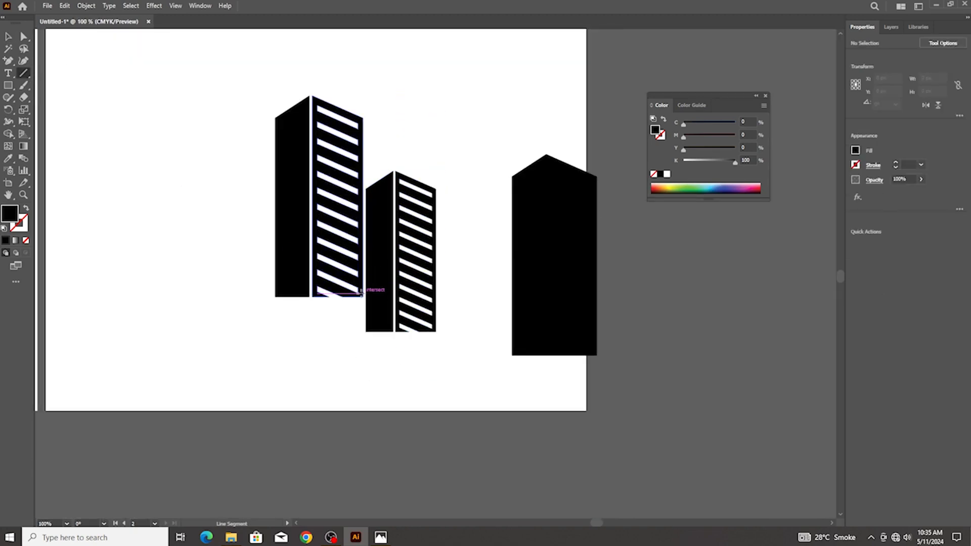
{"action": "left_click_drag", "start_coordinate": [362, 297], "coordinate": [450, 296]}
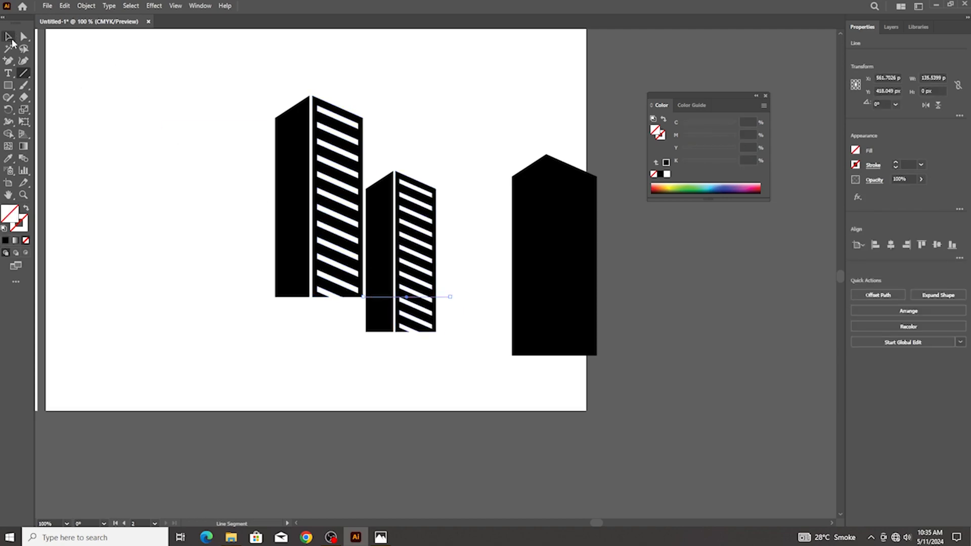
{"action": "left_click", "coordinate": [85, 5]}
{"action": "mouse_move", "coordinate": [144, 253]}
{"action": "left_click", "coordinate": [252, 355]}
Delete the cut-off pieces of the small tower that extend below the tall tower's base
{"action": "left_click", "coordinate": [392, 330]}
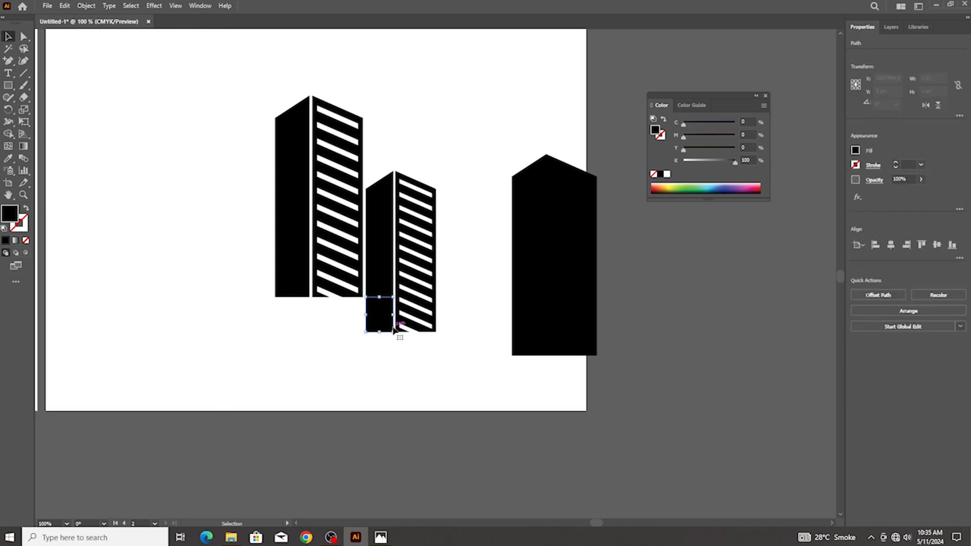
{"action": "key", "text": "Delete"}
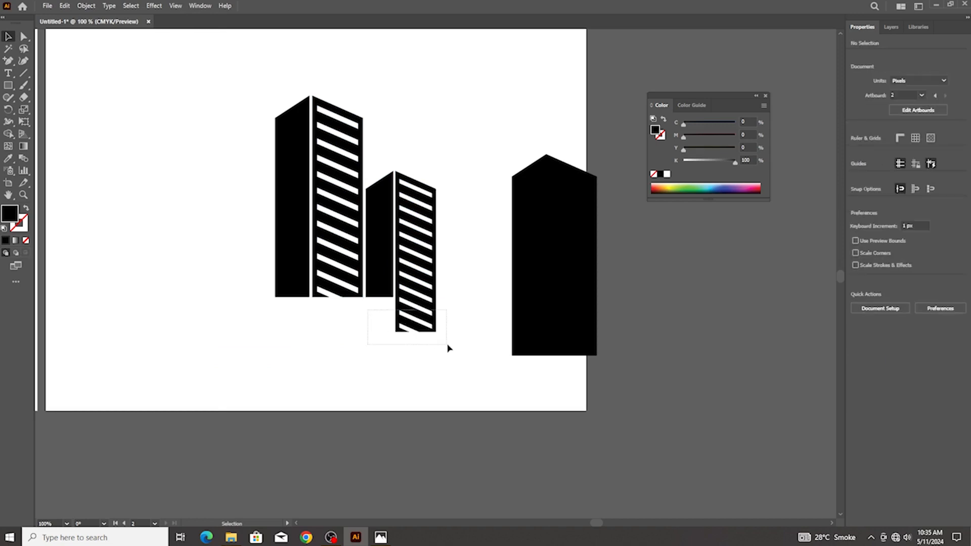
{"action": "left_click_drag", "start_coordinate": [447, 346], "coordinate": [447, 346]}
{"action": "key", "text": "Delete"}
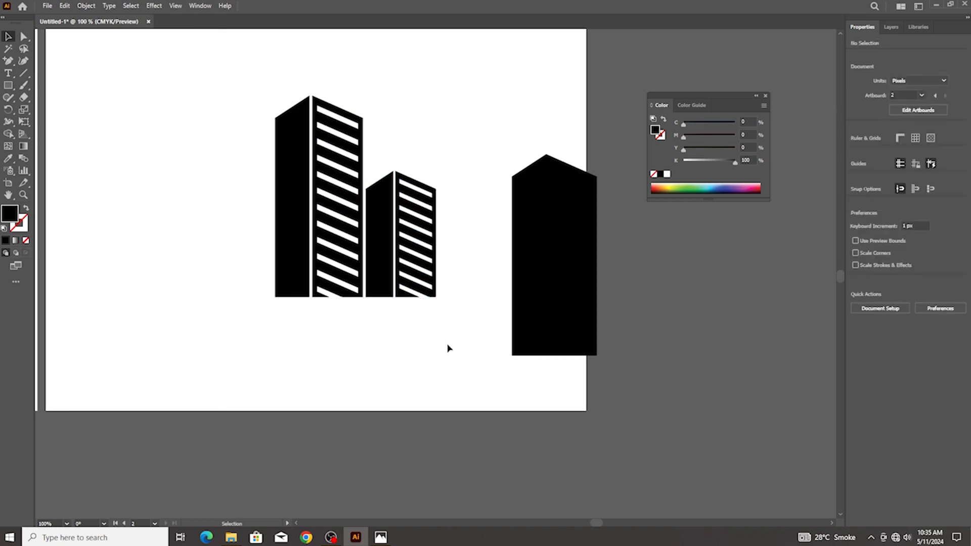
Examine the arrangement of the towers in the reference image in Photos and return to Illustrator
{"action": "scroll", "coordinate": [389, 322], "scroll_direction": "down", "scroll_amount": 2}
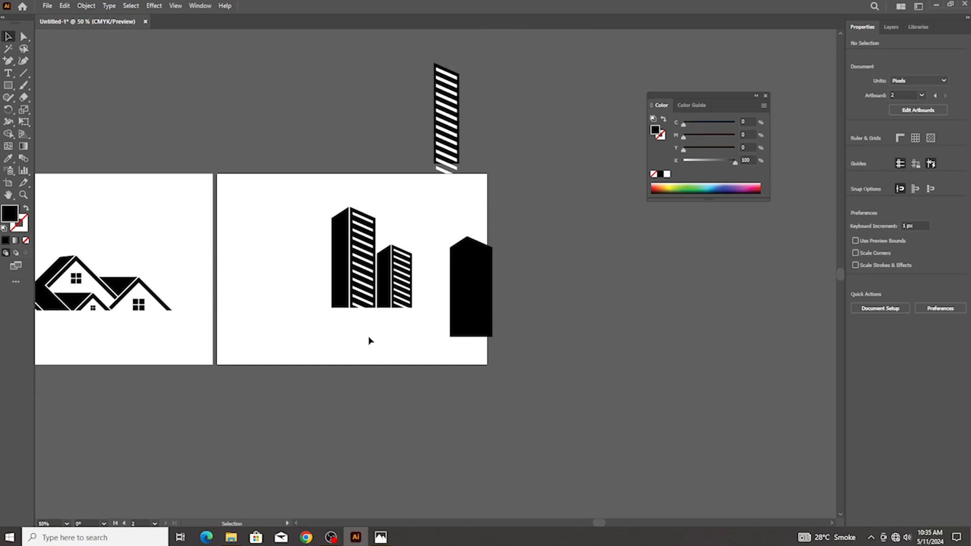
{"action": "left_click", "coordinate": [381, 537]}
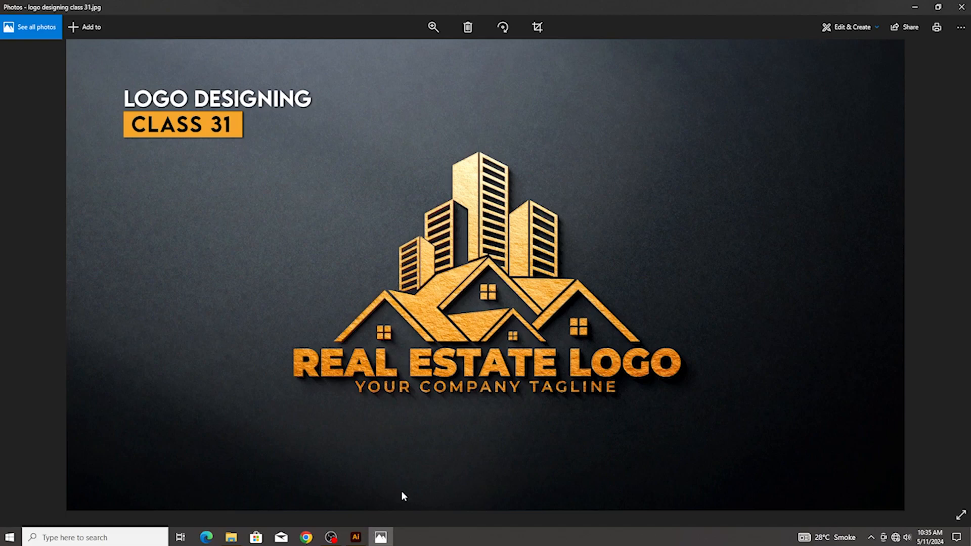
{"action": "left_click", "coordinate": [356, 536]}
{"action": "scroll", "coordinate": [390, 212], "scroll_direction": "up", "scroll_amount": 1}
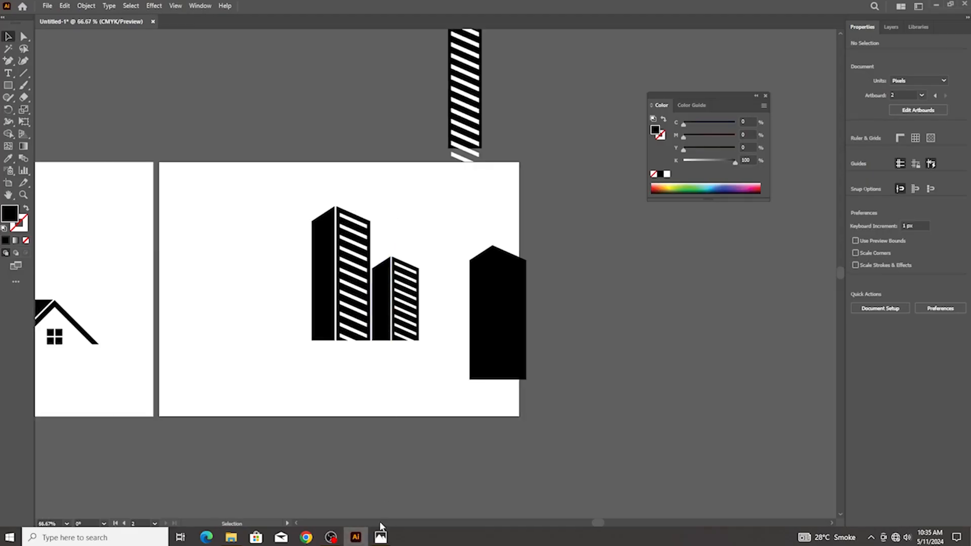
{"action": "left_click", "coordinate": [380, 537]}
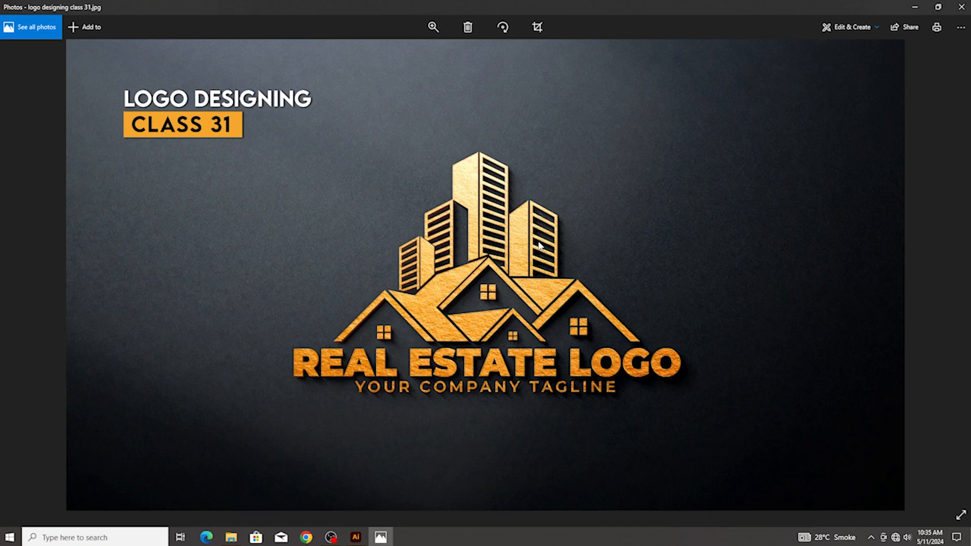
{"action": "left_click", "coordinate": [356, 537]}
{"action": "scroll", "coordinate": [369, 233], "scroll_direction": "up", "scroll_amount": 1}
{"action": "scroll", "coordinate": [447, 273], "scroll_direction": "down", "scroll_amount": 1}
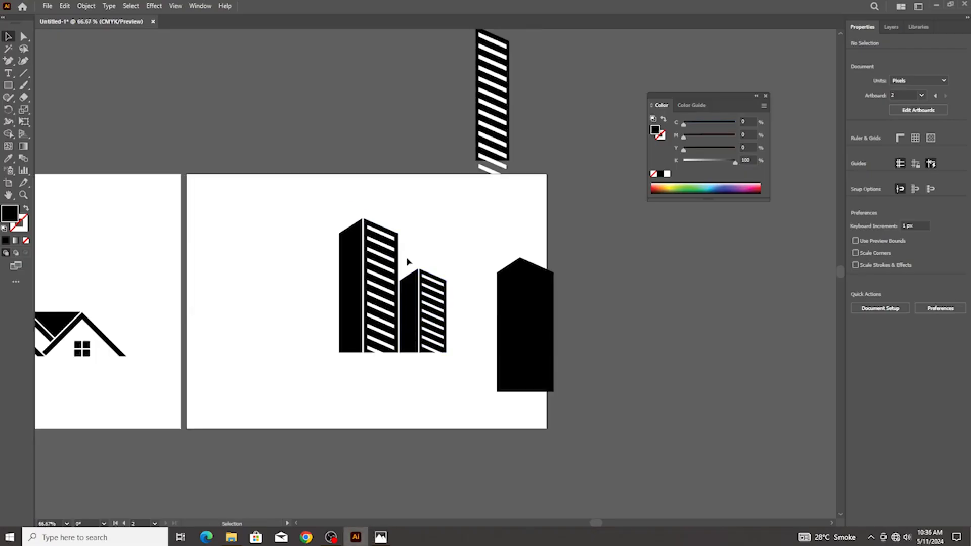
Duplicate the small tower to the other side of the tall tower, keeping its base level
{"action": "left_click_drag", "start_coordinate": [406, 258], "coordinate": [246, 322]}
{"action": "left_click", "coordinate": [243, 307]}
{"action": "key", "text": "Delete"}
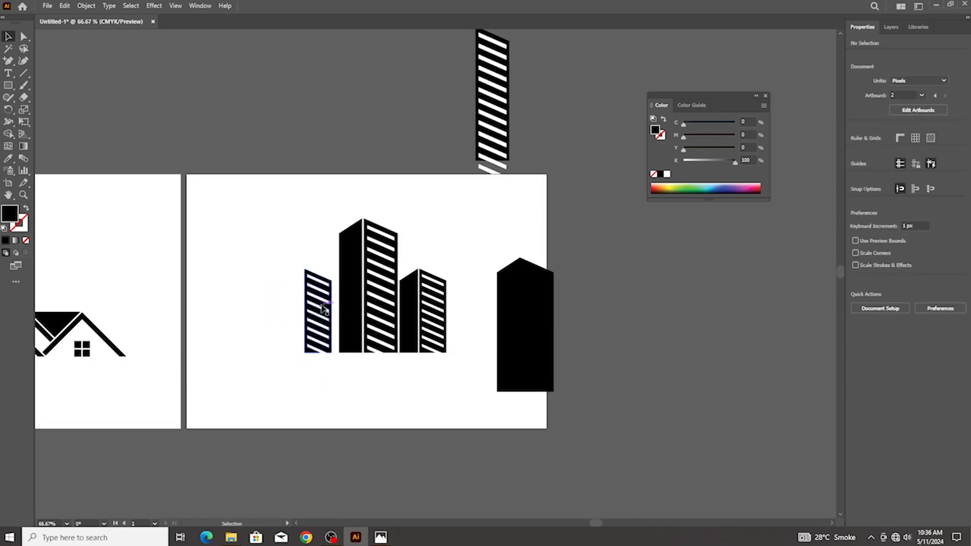
{"action": "key", "text": "a"}
{"action": "key", "text": "ctrl+z"}
{"action": "key", "text": "ctrl+z"}
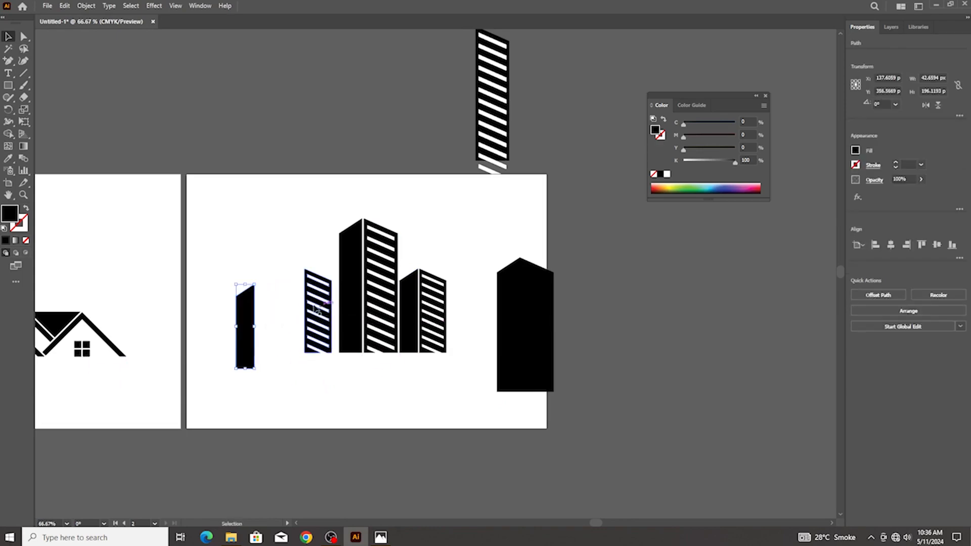
Group the two sides of the duplicated small tower and reflect the group about the vertical axis
{"action": "left_click", "coordinate": [318, 320], "text": "shift"}
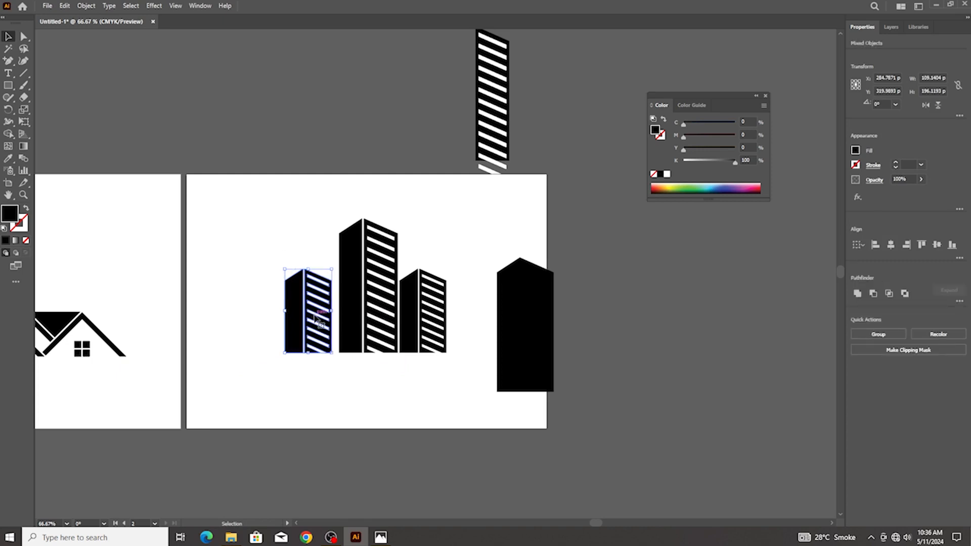
{"action": "key", "text": "ctrl+g"}
{"action": "right_click", "coordinate": [314, 314]}
{"action": "mouse_move", "coordinate": [354, 251]}
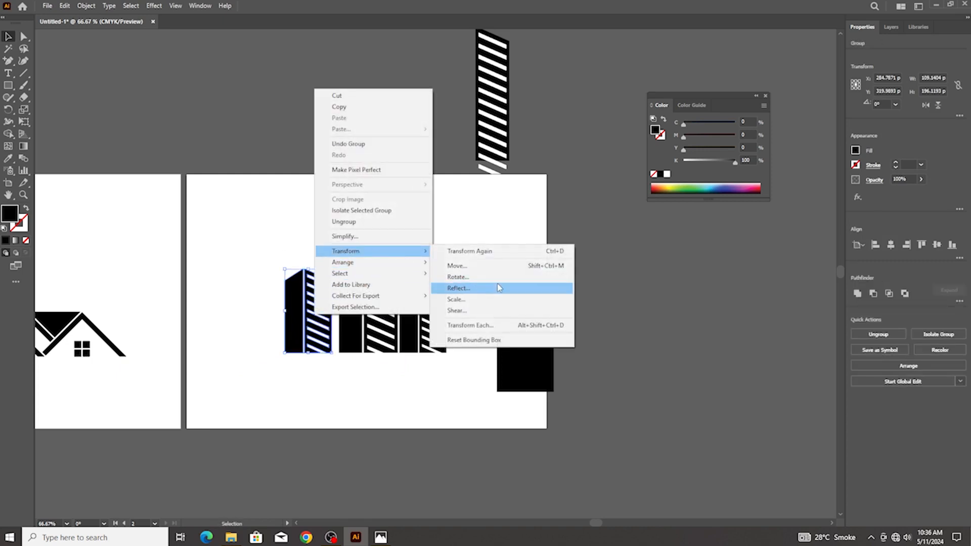
{"action": "left_click", "coordinate": [497, 285]}
{"action": "left_click", "coordinate": [668, 355]}
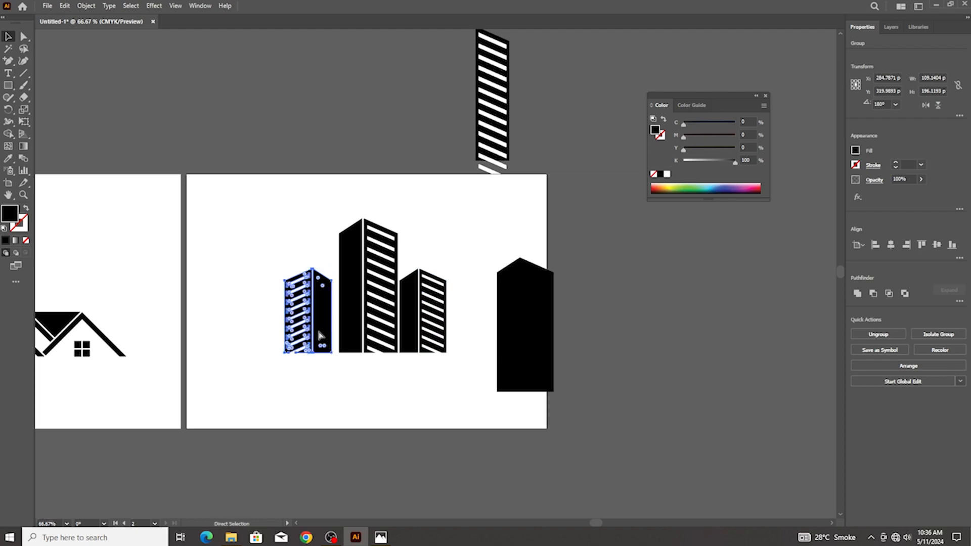
Ungroup the reflected tower and narrow its plain side to about 31 px by moving its outer edge inward
{"action": "scroll", "coordinate": [316, 326], "scroll_direction": "up", "scroll_amount": 2}
{"action": "right_click", "coordinate": [313, 324]}
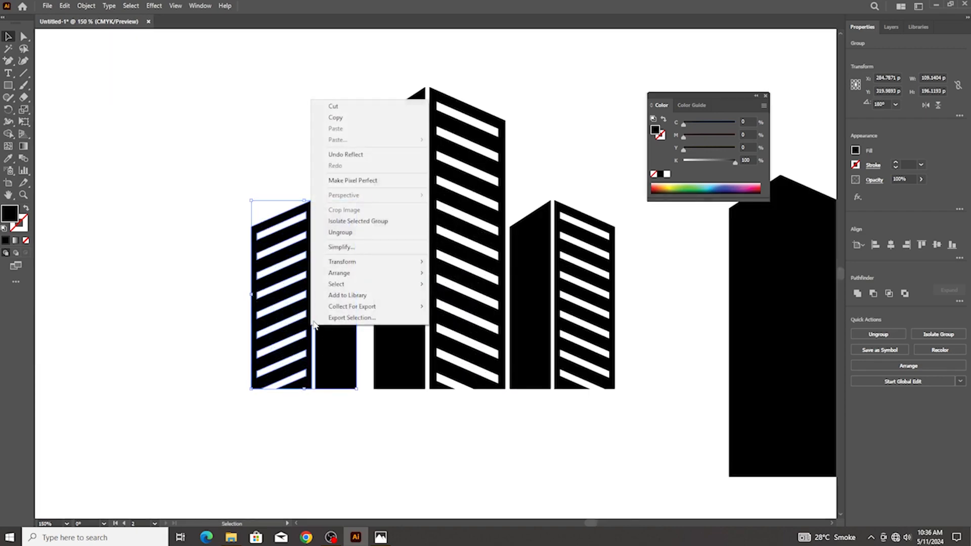
{"action": "left_click", "coordinate": [340, 232]}
{"action": "left_click", "coordinate": [286, 199]}
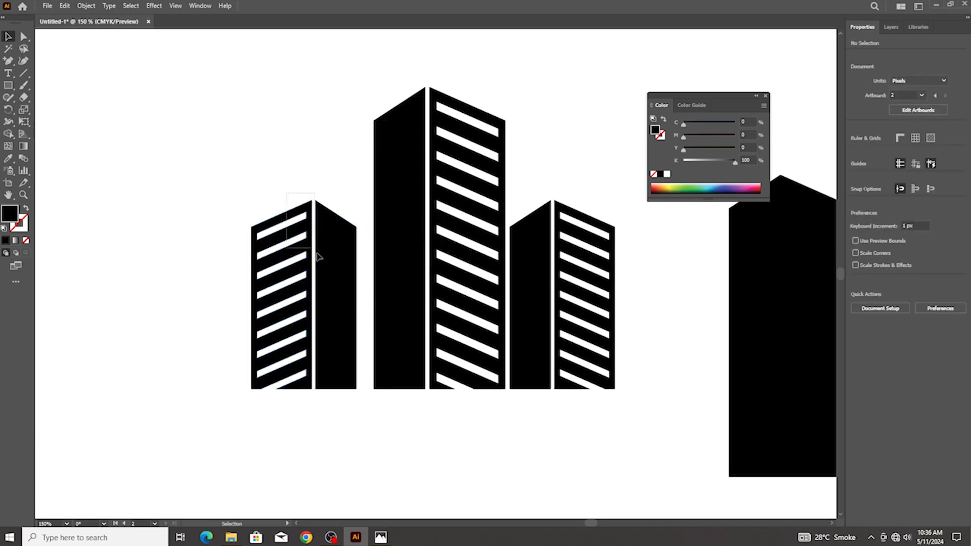
{"action": "left_click_drag", "start_coordinate": [315, 247], "coordinate": [325, 261]}
{"action": "left_click_drag", "start_coordinate": [353, 208], "coordinate": [346, 392]}
{"action": "left_click", "coordinate": [24, 37]}
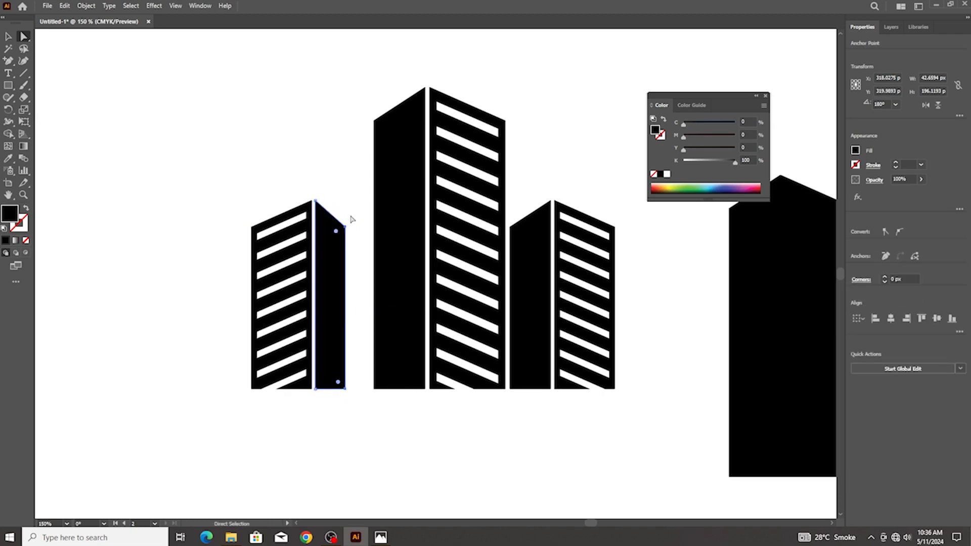
Move the narrowed plain side onto the tall tower's plain face, aligned with that face's outer edge
{"action": "left_click", "coordinate": [345, 226]}
{"action": "left_click_drag", "start_coordinate": [346, 227], "coordinate": [381, 247]}
{"action": "key", "text": "v"}
{"action": "left_click", "coordinate": [281, 202]}
{"action": "scroll", "coordinate": [378, 238], "scroll_direction": "up", "scroll_amount": 7}
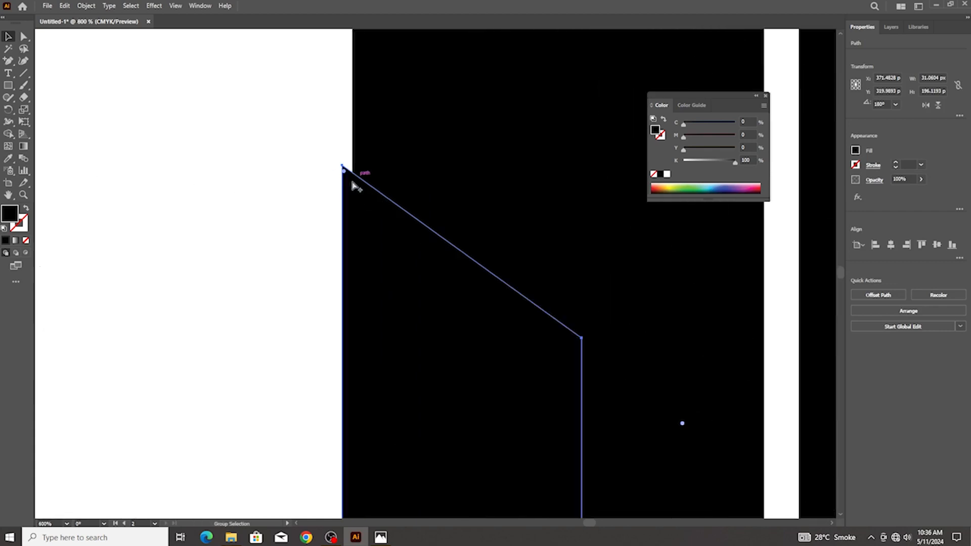
{"action": "left_click_drag", "start_coordinate": [351, 181], "coordinate": [364, 184]}
{"action": "scroll", "coordinate": [364, 184], "scroll_direction": "down", "scroll_amount": 7}
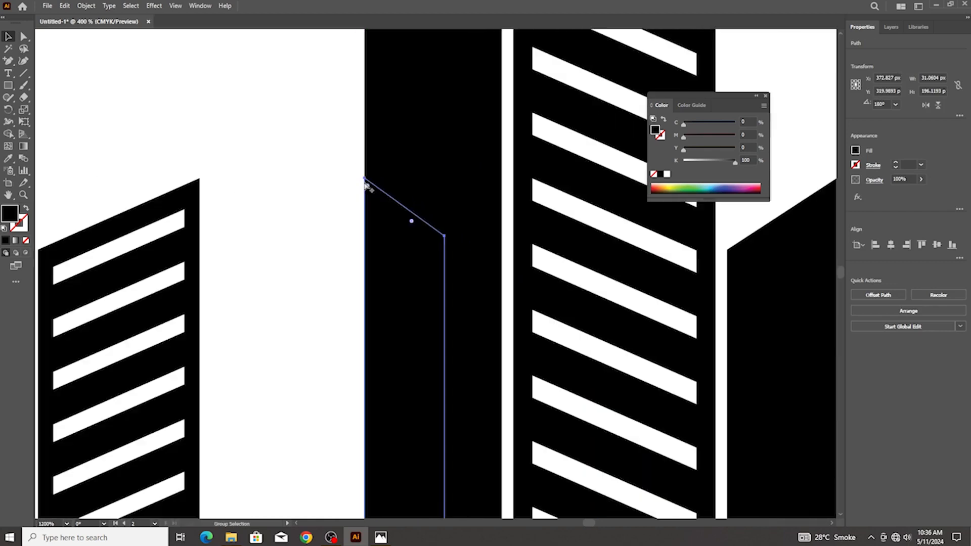
Cut the overlapping plain side out of the tall tower's plain face with the Shape Builder
{"action": "left_click", "coordinate": [393, 158], "text": "shift"}
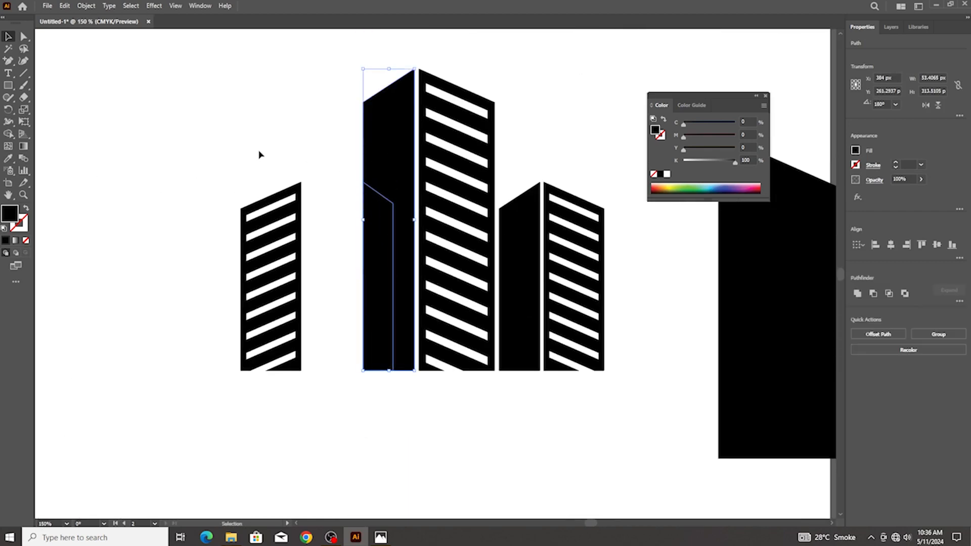
{"action": "left_click", "coordinate": [8, 134]}
{"action": "left_click", "coordinate": [385, 229], "text": "alt"}
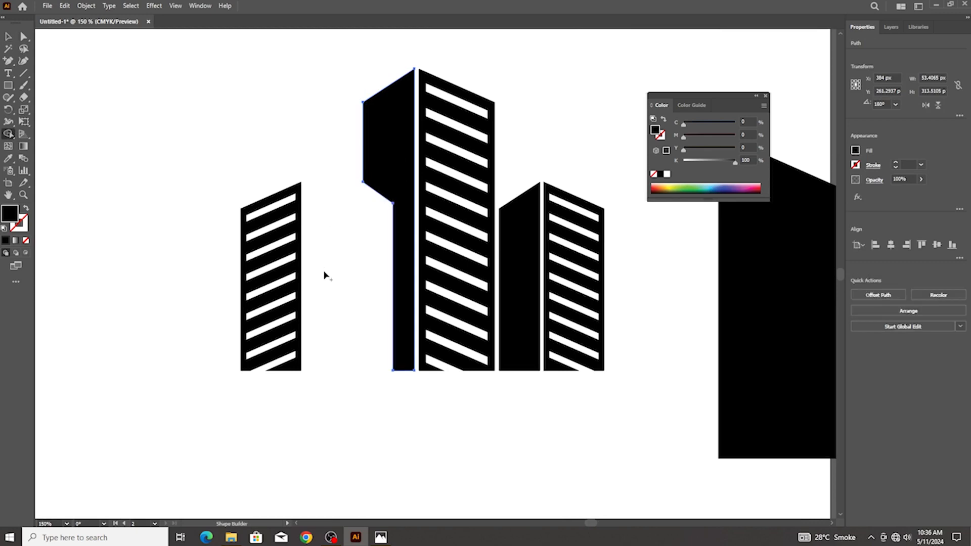
{"action": "left_click", "coordinate": [8, 36]}
{"action": "left_click", "coordinate": [234, 165]}
Move the small tower's barred side up against the outer edge of the tall tower
{"action": "left_click_drag", "start_coordinate": [300, 214], "coordinate": [361, 230]}
{"action": "scroll", "coordinate": [361, 230], "scroll_direction": "down", "scroll_amount": 2}
{"action": "left_click", "coordinate": [221, 237]}
{"action": "scroll", "coordinate": [324, 260], "scroll_direction": "down", "scroll_amount": 2}
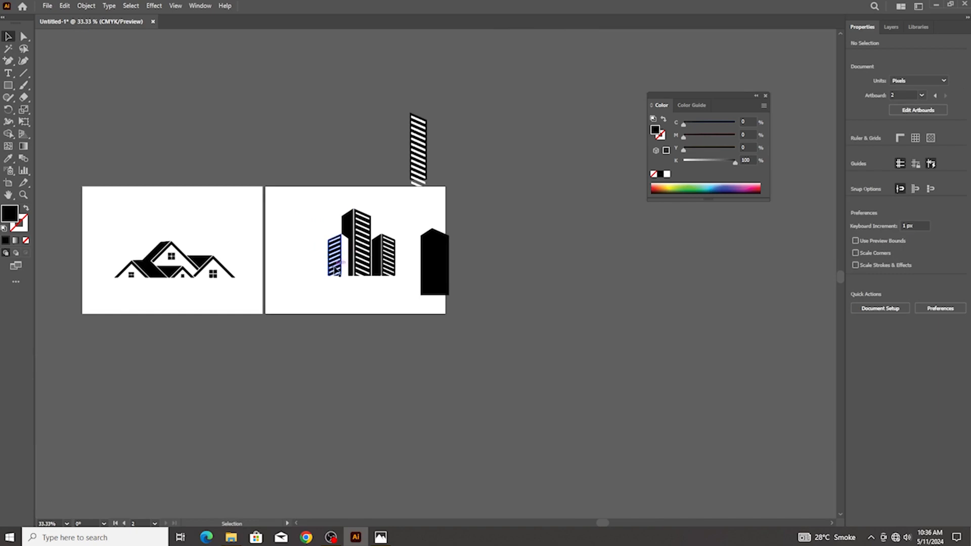
Narrow the barred side next to the tall tower to about 57 px wide from its outer edge
{"action": "scroll", "coordinate": [336, 271], "scroll_direction": "up", "scroll_amount": 3}
{"action": "left_click", "coordinate": [334, 268]}
{"action": "scroll", "coordinate": [335, 268], "scroll_direction": "up", "scroll_amount": 2}
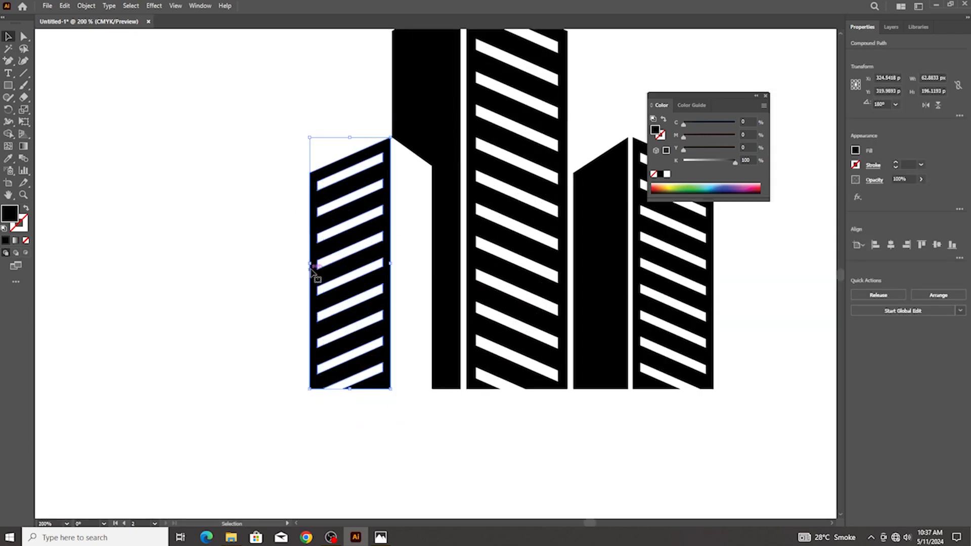
{"action": "left_click_drag", "start_coordinate": [311, 264], "coordinate": [320, 266]}
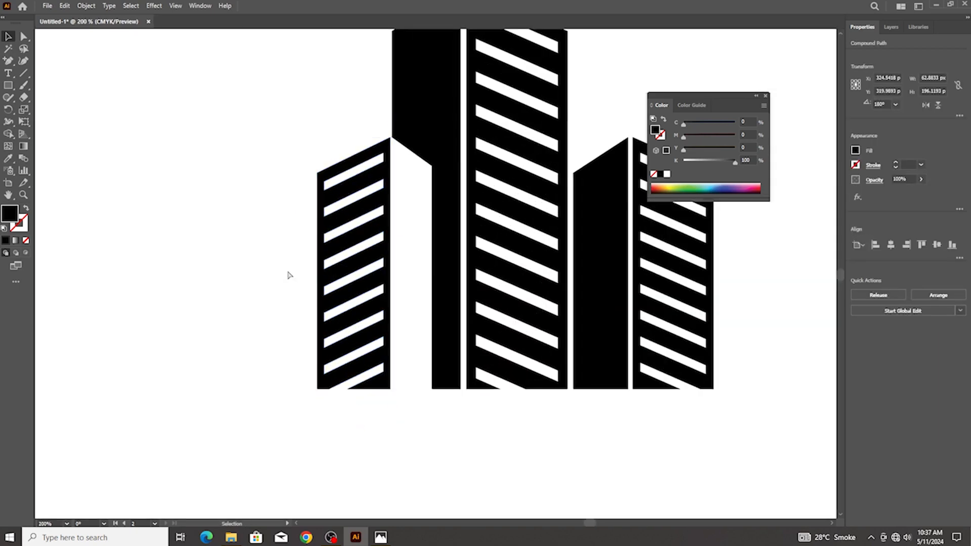
{"action": "left_click", "coordinate": [289, 273]}
{"action": "scroll", "coordinate": [288, 273], "scroll_direction": "down", "scroll_amount": 2}
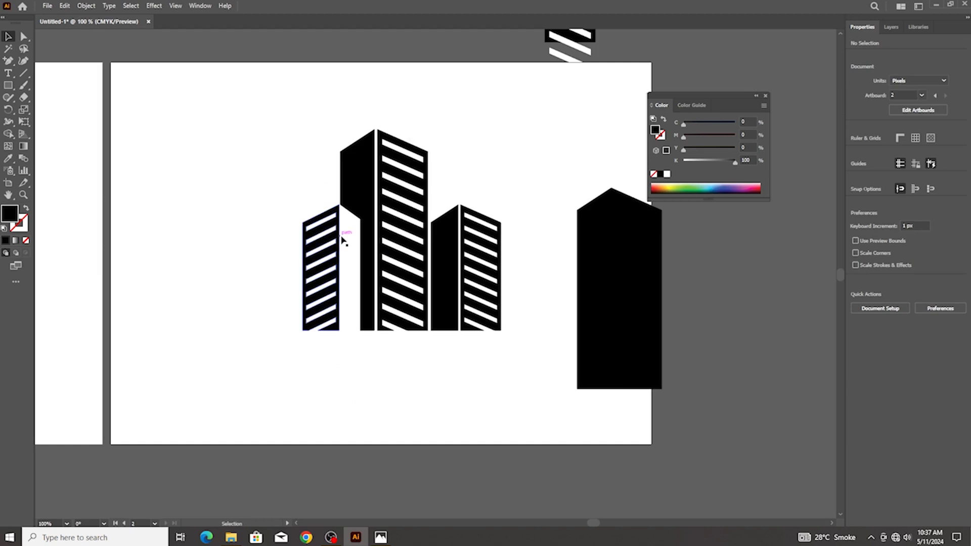
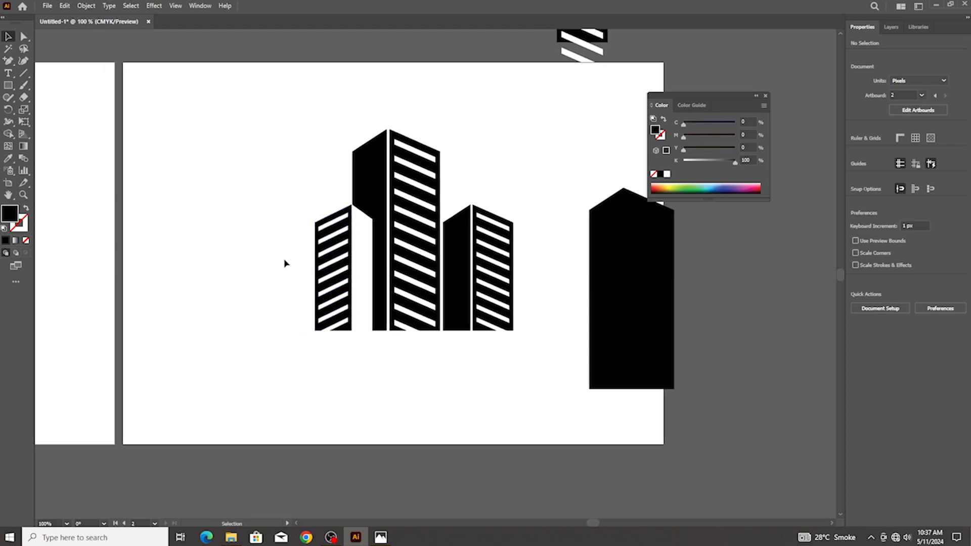
Duplicate the intact small tower beyond the barred side and reflect the copy about the vertical axis
{"action": "scroll", "coordinate": [285, 263], "scroll_direction": "up", "scroll_amount": 1}
{"action": "scroll", "coordinate": [284, 263], "scroll_direction": "down", "scroll_amount": 3}
{"action": "left_click_drag", "start_coordinate": [410, 215], "coordinate": [319, 269]}
{"action": "scroll", "coordinate": [319, 264], "scroll_direction": "up", "scroll_amount": 3}
{"action": "right_click", "coordinate": [318, 263]}
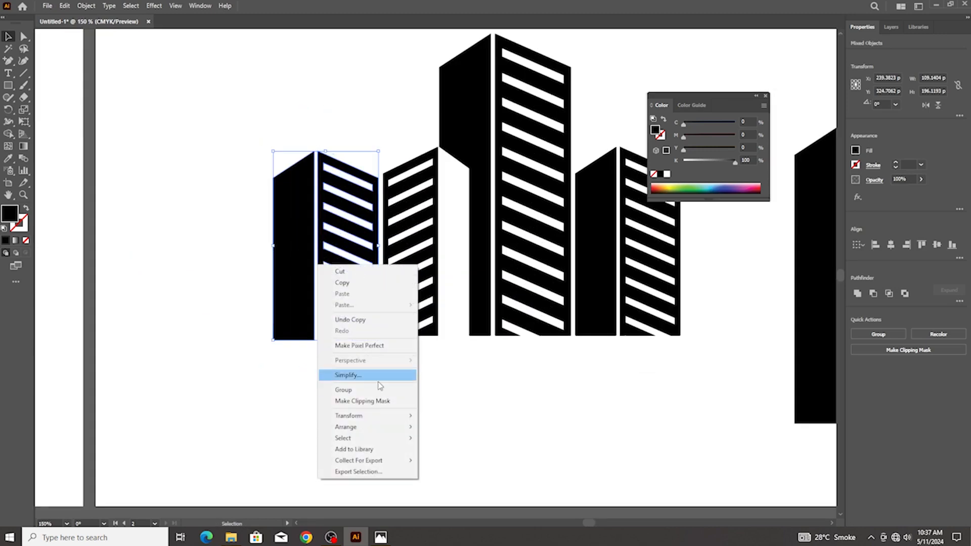
{"action": "mouse_move", "coordinate": [385, 417]}
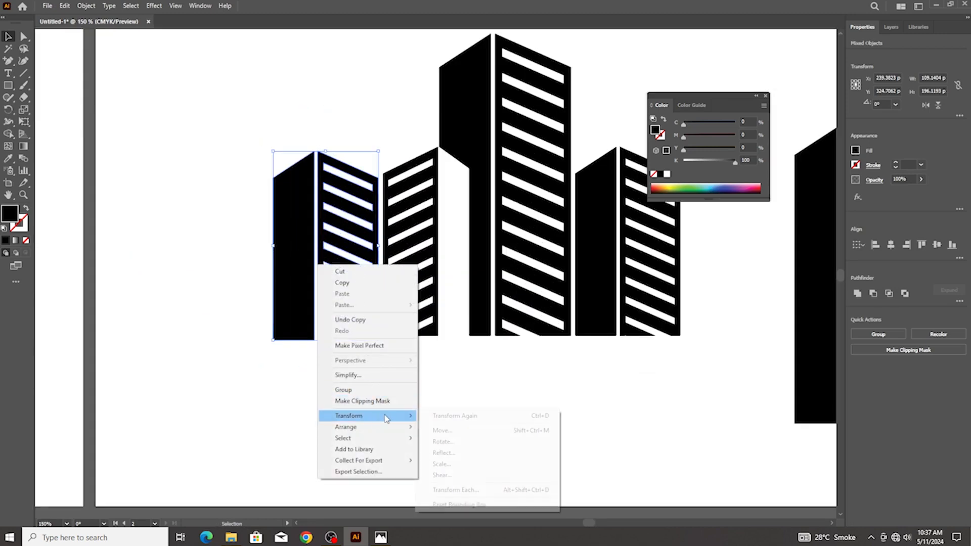
{"action": "left_click", "coordinate": [463, 453]}
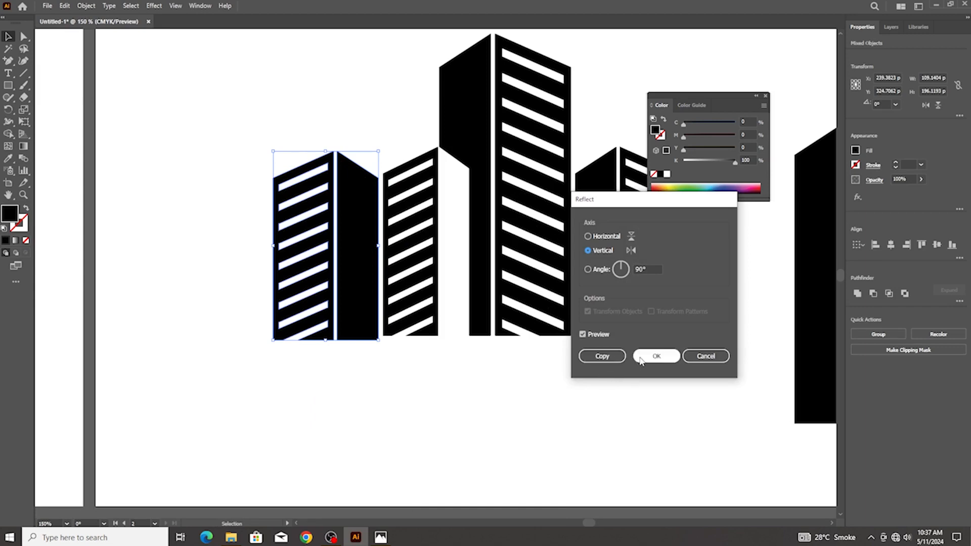
{"action": "left_click", "coordinate": [656, 356]}
Scale the reflected copy down to about 69 by 124 px and place it overlapping the barred side, bases level
{"action": "left_click_drag", "start_coordinate": [329, 151], "coordinate": [330, 221]}
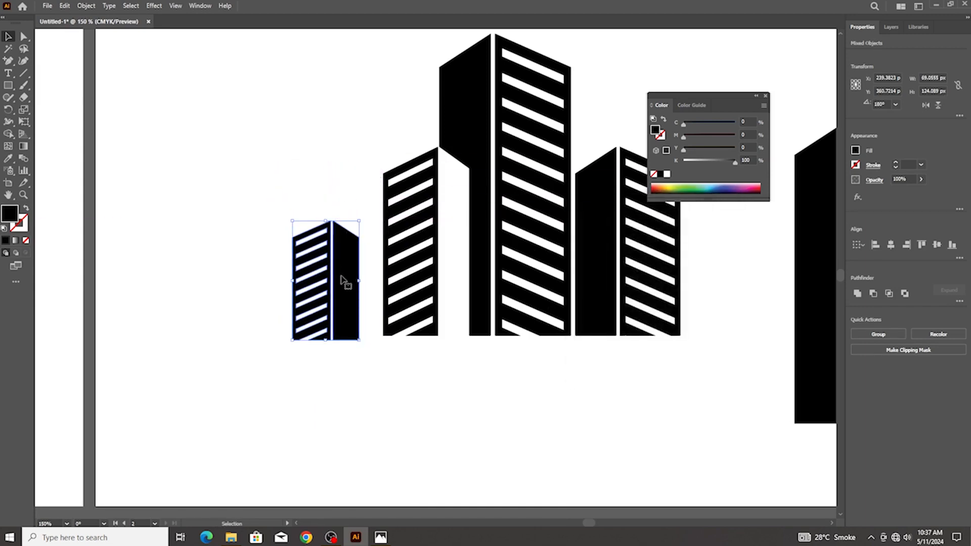
{"action": "left_click_drag", "start_coordinate": [341, 302], "coordinate": [382, 299]}
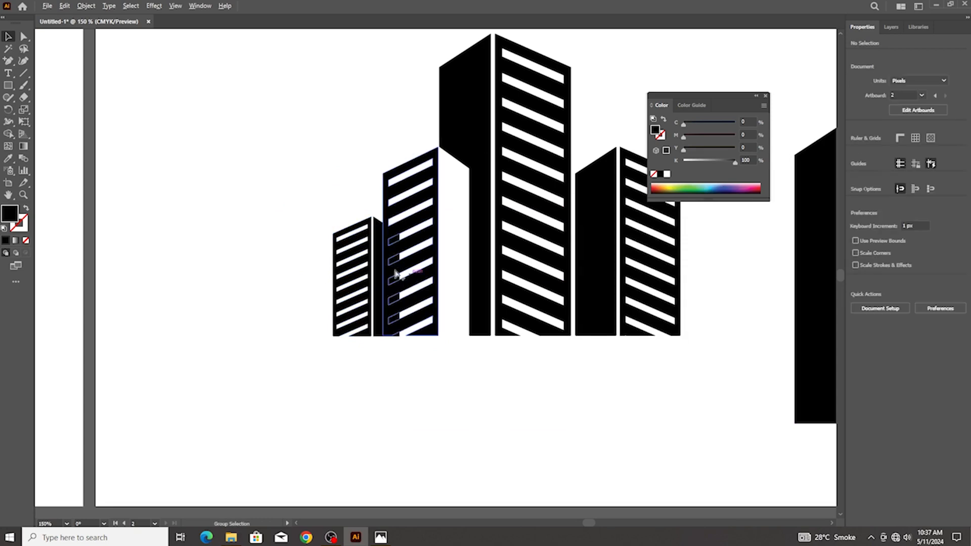
Offset the path of the smallest tower's plain side by 4 px with mitered joins
{"action": "scroll", "coordinate": [381, 253], "scroll_direction": "up", "scroll_amount": 2}
{"action": "left_click", "coordinate": [381, 256]}
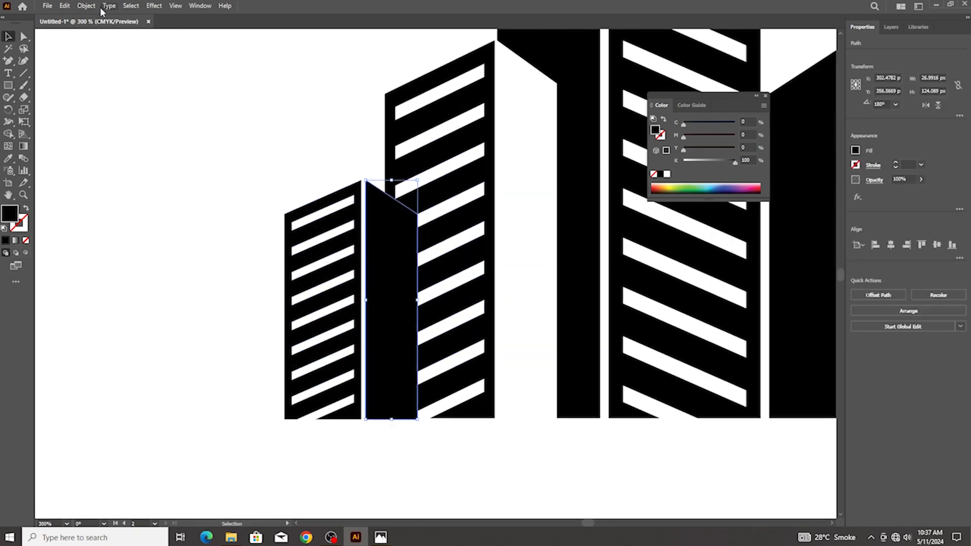
{"action": "left_click", "coordinate": [86, 5]}
{"action": "mouse_move", "coordinate": [162, 258]}
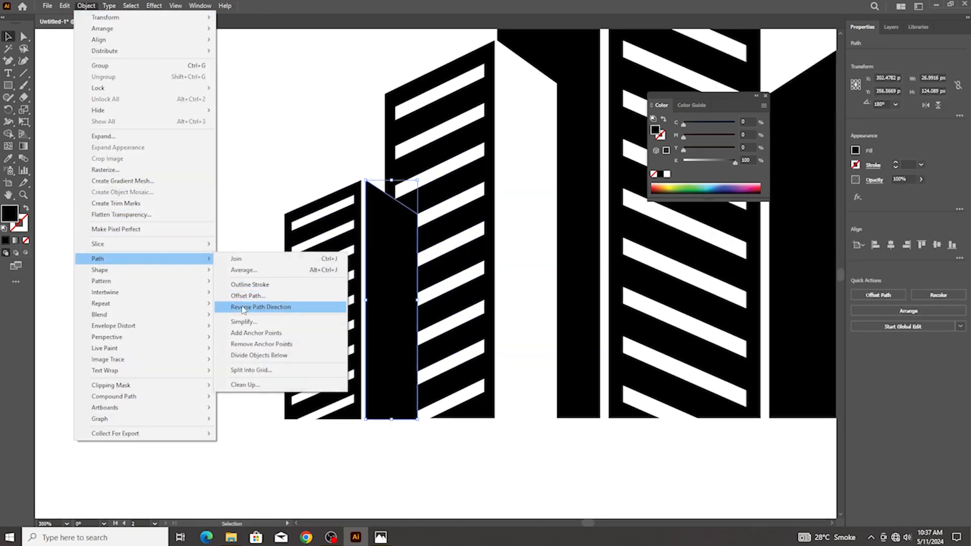
{"action": "left_click", "coordinate": [251, 296]}
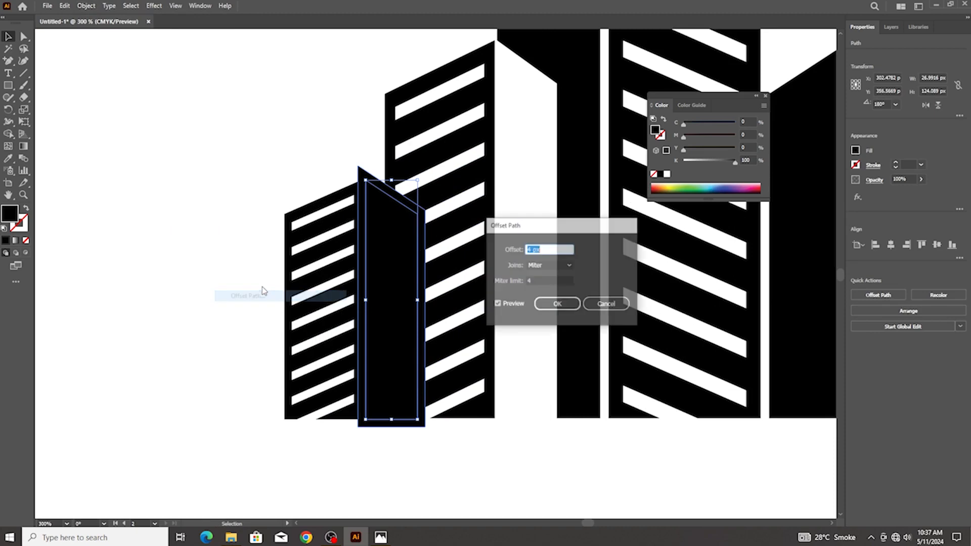
{"action": "left_click", "coordinate": [557, 303]}
Cut the offset shape out of the neighbouring barred side with the Shape Builder and make the remaining pieces a compound path
{"action": "left_click", "coordinate": [438, 234], "text": "shift"}
{"action": "left_click", "coordinate": [8, 135]}
{"action": "left_click", "coordinate": [395, 282]}
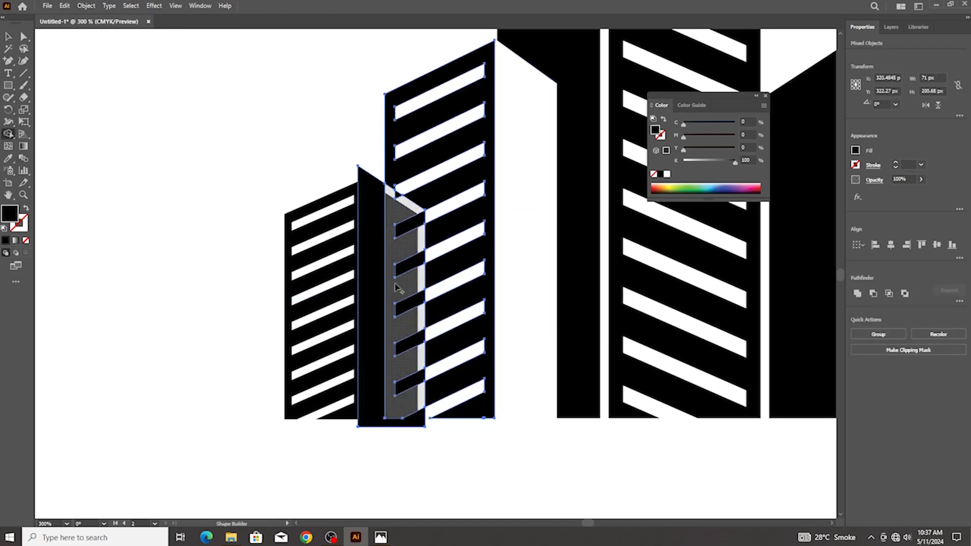
{"action": "mouse_move", "coordinate": [381, 210]}
{"action": "left_mouse_down"}
{"action": "mouse_move", "coordinate": [403, 224]}
{"action": "mouse_move", "coordinate": [407, 384]}
{"action": "left_mouse_up"}
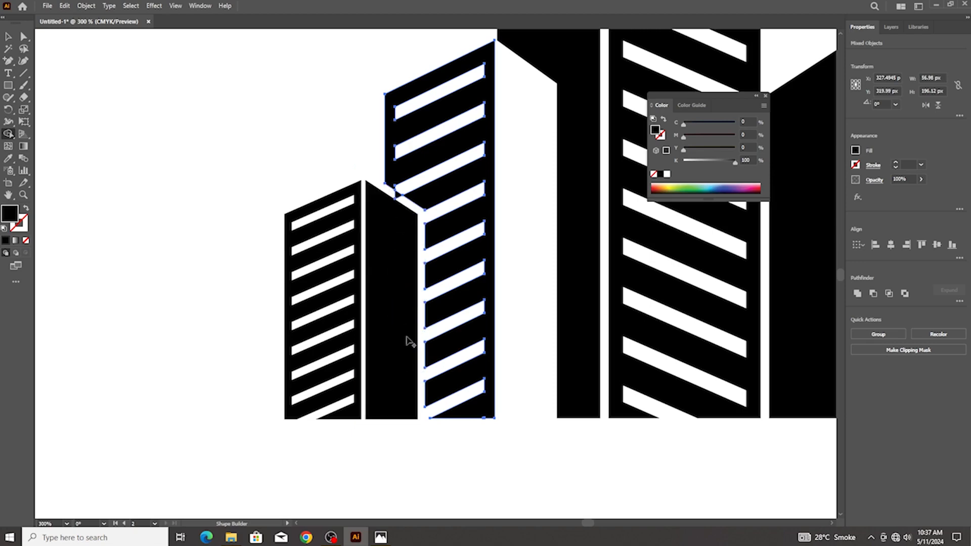
{"action": "key", "text": "ctrl+8"}
{"action": "key", "text": "ctrl+1"}
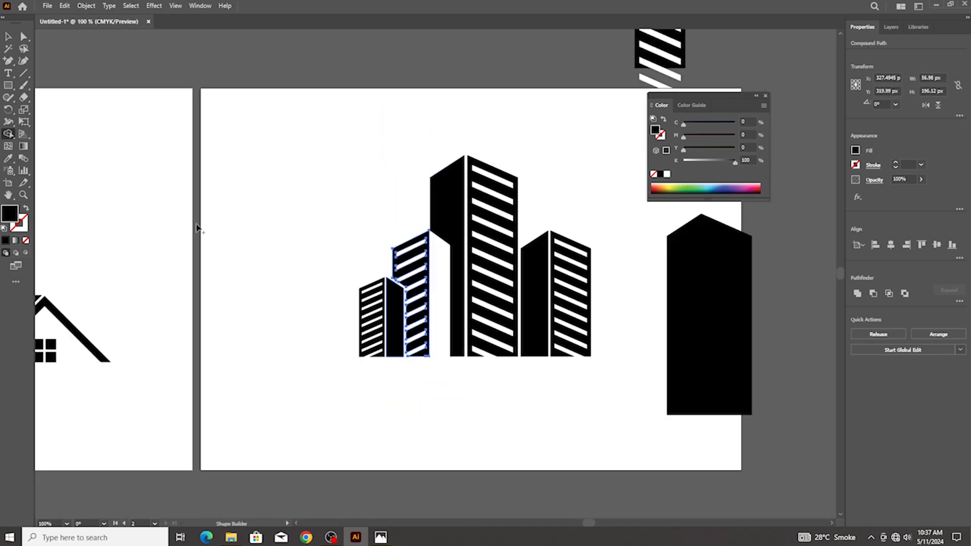
{"action": "left_click", "coordinate": [9, 38]}
{"action": "left_click", "coordinate": [280, 208]}
Group all the assembled towers and move the group onto the first artboard over the houses
{"action": "scroll", "coordinate": [280, 209], "scroll_direction": "down", "scroll_amount": 2}
{"action": "scroll", "coordinate": [392, 259], "scroll_direction": "up", "scroll_amount": 2}
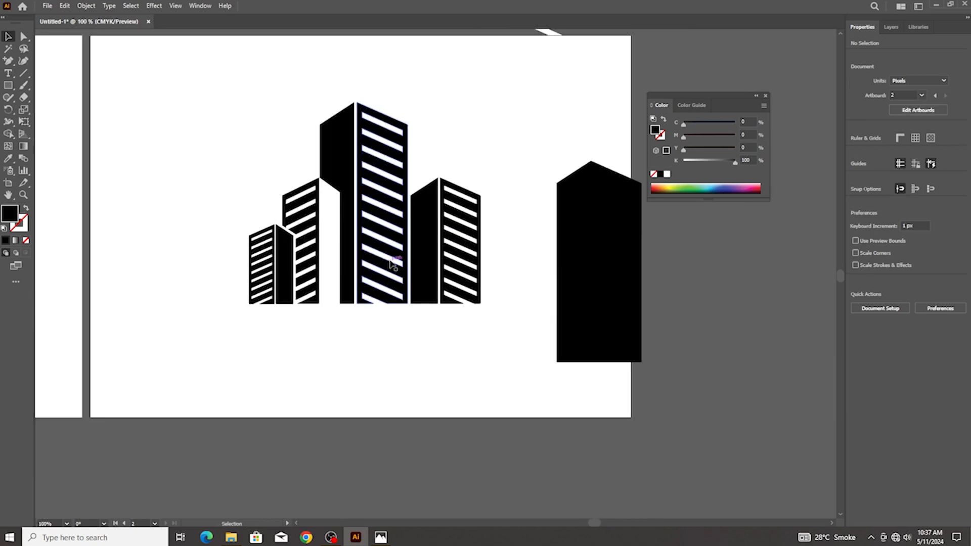
{"action": "scroll", "coordinate": [236, 258], "scroll_direction": "up", "scroll_amount": 1}
{"action": "scroll", "coordinate": [283, 288], "scroll_direction": "down", "scroll_amount": 3}
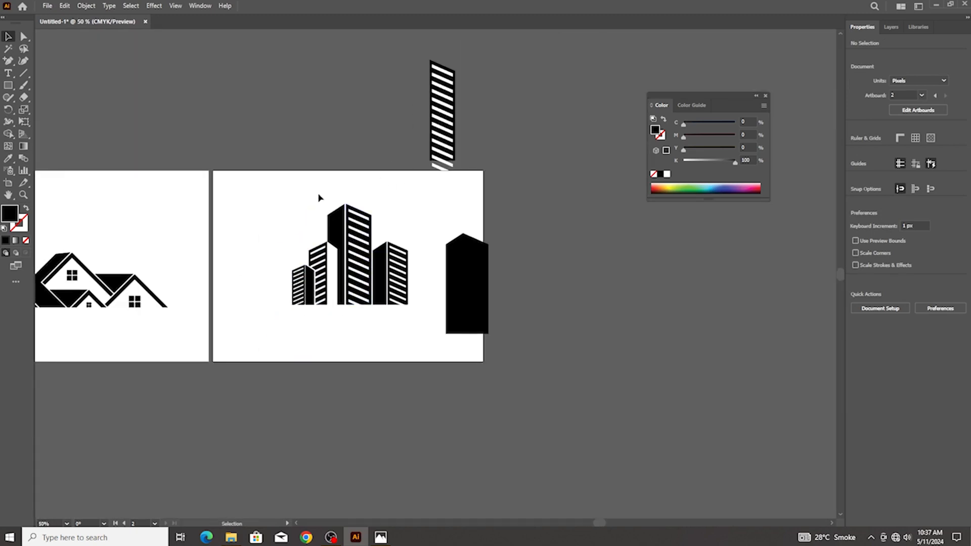
{"action": "left_click_drag", "start_coordinate": [291, 219], "coordinate": [410, 330]}
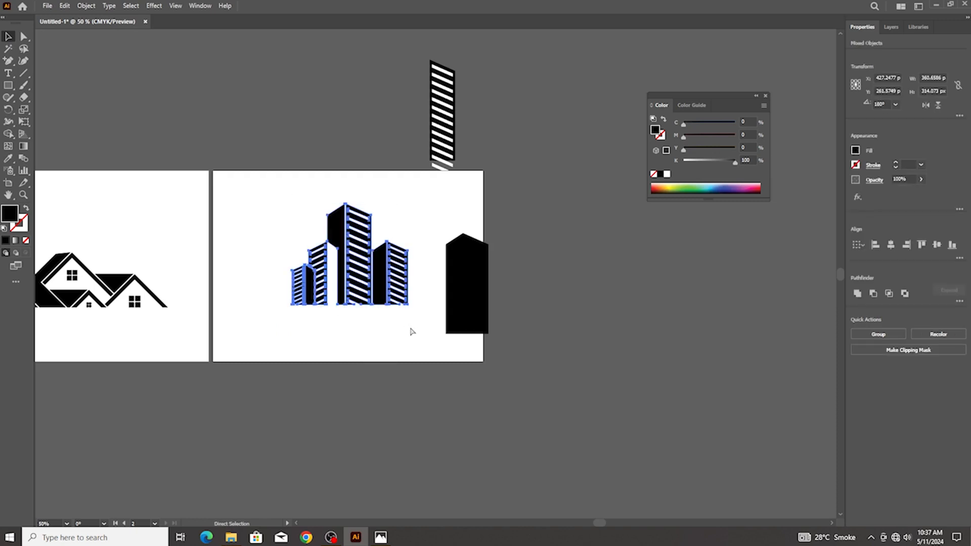
{"action": "scroll", "coordinate": [329, 281], "scroll_direction": "left", "scroll_amount": 3}
{"action": "left_click_drag", "start_coordinate": [442, 275], "coordinate": [174, 251]}
Scale the tower group proportionally down to about 284 by 247 px above the house roofs
{"action": "scroll", "coordinate": [163, 221], "scroll_direction": "up", "scroll_amount": 2}
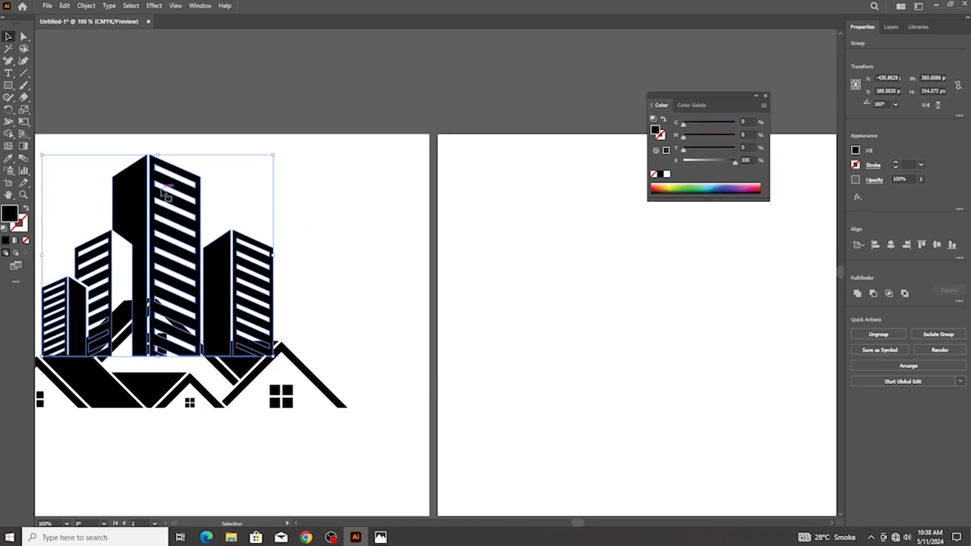
{"action": "left_click_drag", "start_coordinate": [158, 155], "coordinate": [158, 176]}
{"action": "left_click_drag", "start_coordinate": [162, 230], "coordinate": [158, 247]}
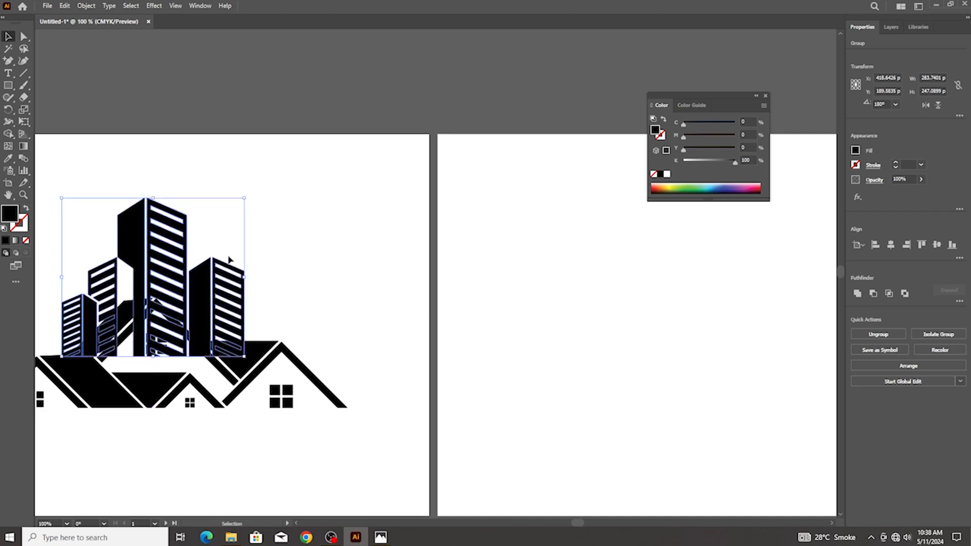
{"action": "scroll", "coordinate": [244, 257], "scroll_direction": "down", "scroll_amount": 1}
{"action": "left_click", "coordinate": [281, 265]}
{"action": "scroll", "coordinate": [281, 266], "scroll_direction": "left", "scroll_amount": 1}
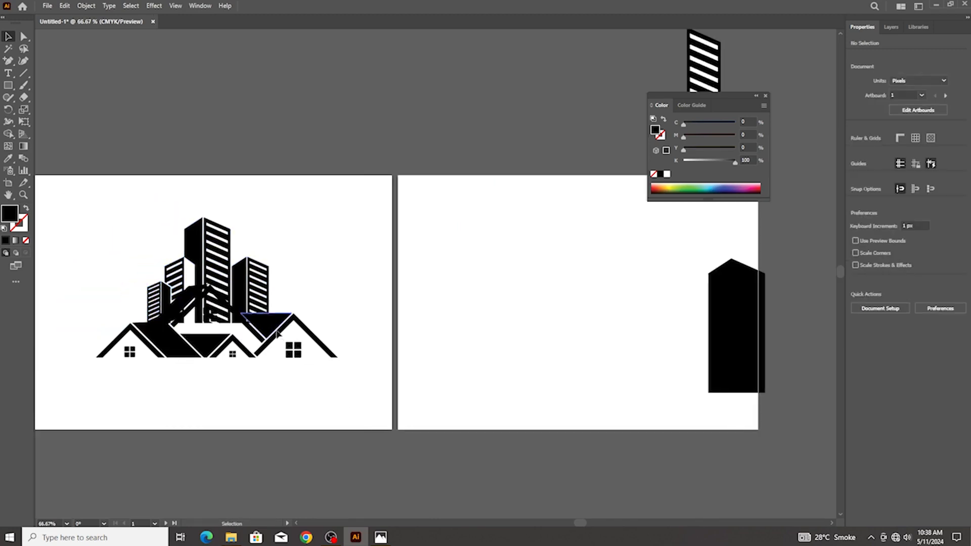
Move the tower group clear of the houses to group the house pieces, and place the towers back over the roofs
{"action": "left_click", "coordinate": [233, 268]}
{"action": "left_click_drag", "start_coordinate": [233, 268], "coordinate": [305, 145]}
{"action": "left_click_drag", "start_coordinate": [114, 268], "coordinate": [342, 374]}
{"action": "left_click_drag", "start_coordinate": [293, 183], "coordinate": [222, 305]}
{"action": "scroll", "coordinate": [276, 351], "scroll_direction": "left", "scroll_amount": 1}
Align the tower group and the house group to each other by their horizontal centers
{"action": "left_click_drag", "start_coordinate": [331, 281], "coordinate": [193, 403]}
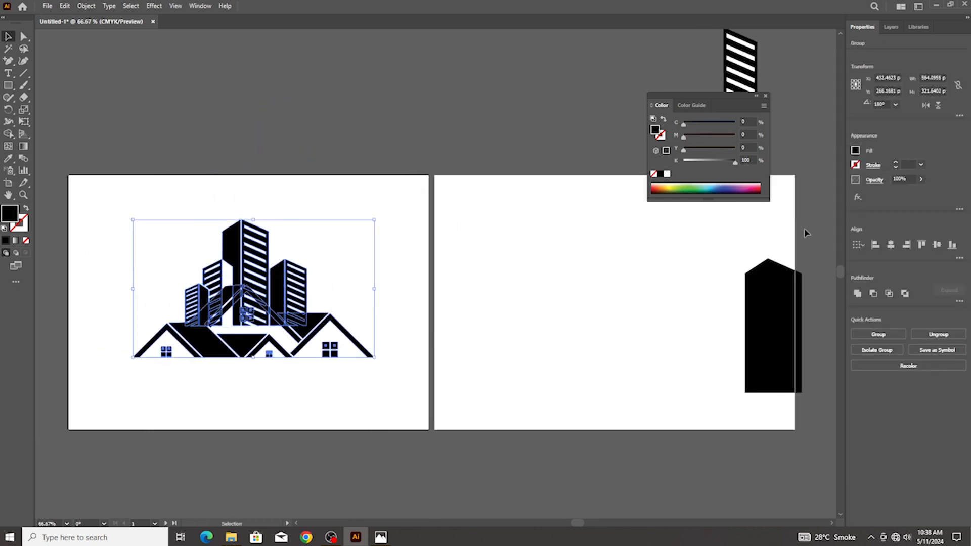
{"action": "left_click", "coordinate": [890, 245]}
{"action": "left_click", "coordinate": [349, 387]}
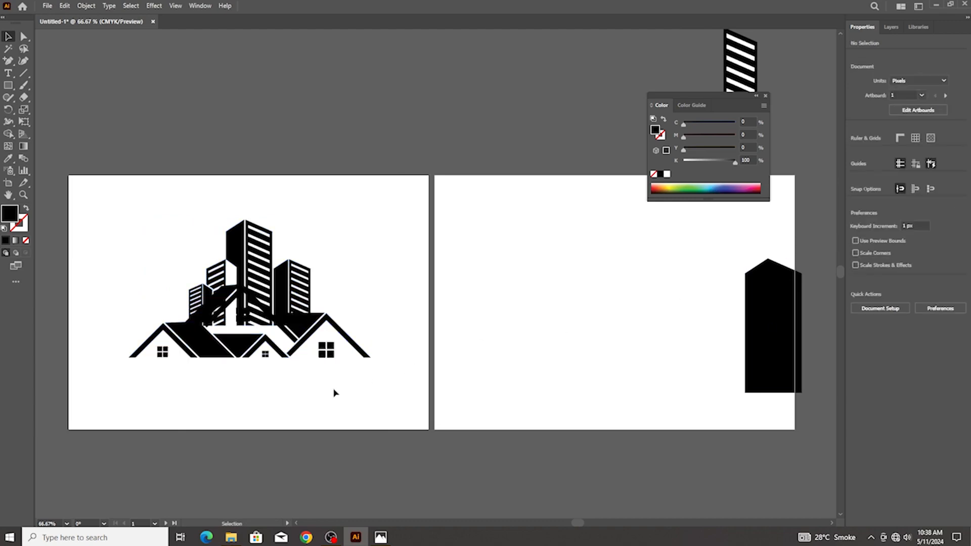
Shift the tower group slightly sideways over the roofs, toward its smallest tower
{"action": "scroll", "coordinate": [209, 318], "scroll_direction": "up", "scroll_amount": 3}
{"action": "left_click", "coordinate": [226, 268]}
{"action": "left_click_drag", "start_coordinate": [224, 267], "coordinate": [212, 268]}
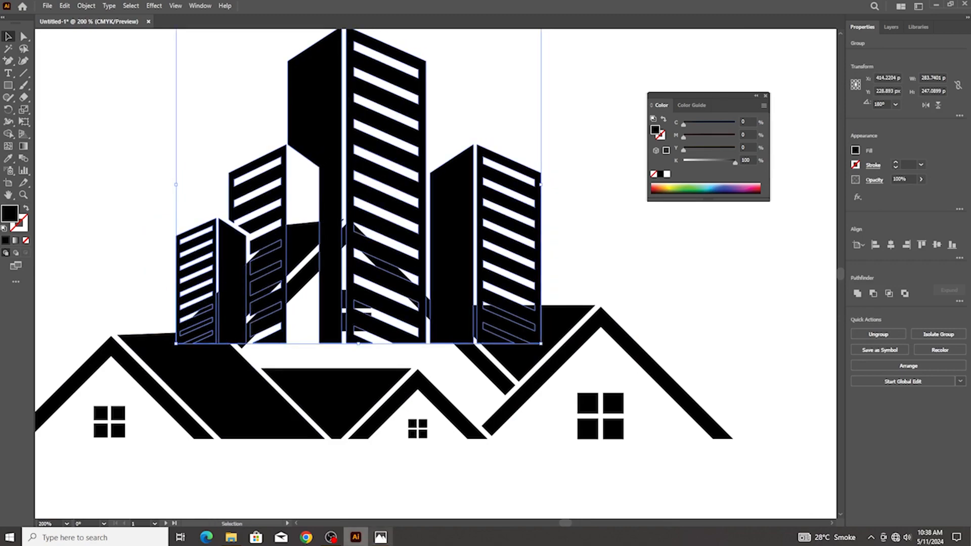
Check the reference image, and fill the house group with bright red, about C 0, M 99, Y 64, K 0
{"action": "left_click", "coordinate": [380, 536]}
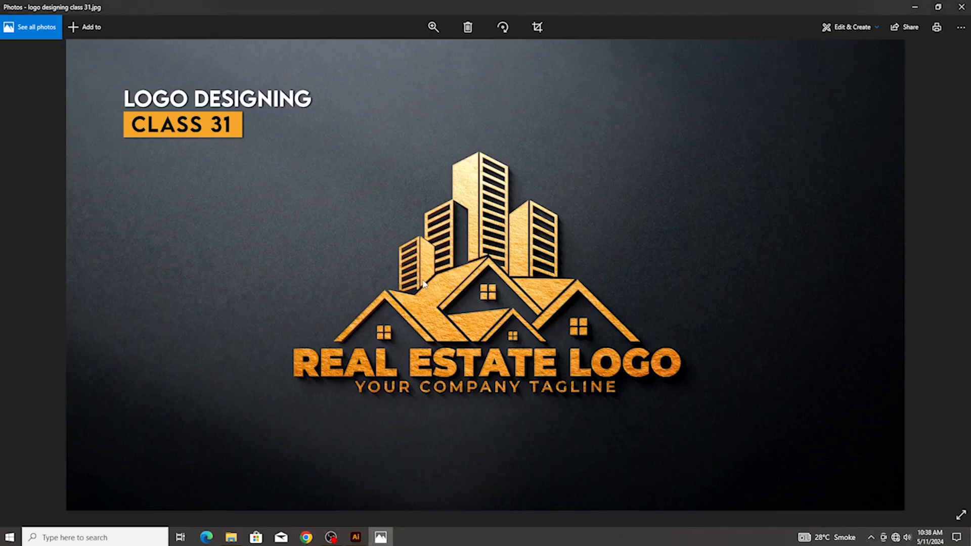
{"action": "left_click", "coordinate": [356, 537]}
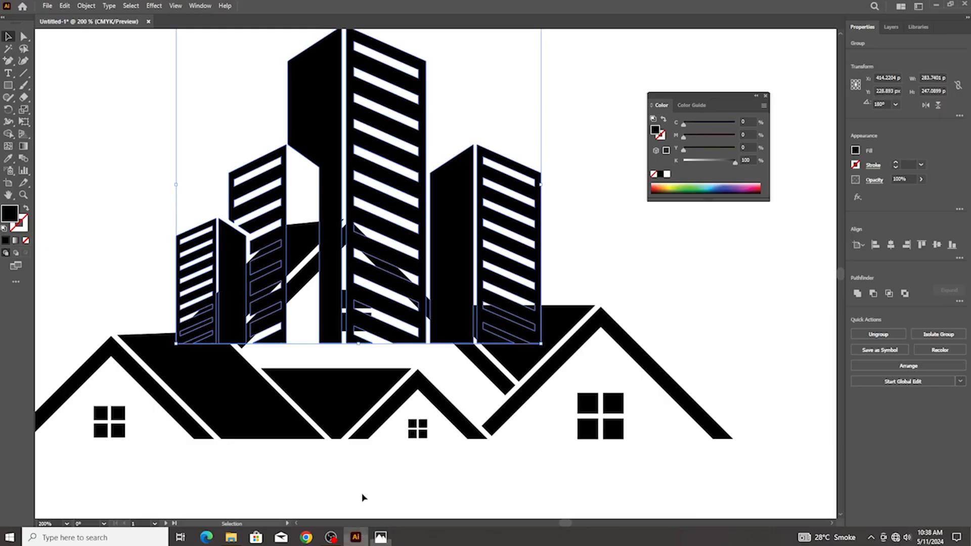
{"action": "scroll", "coordinate": [334, 340], "scroll_direction": "down", "scroll_amount": 1}
{"action": "left_click", "coordinate": [311, 291]}
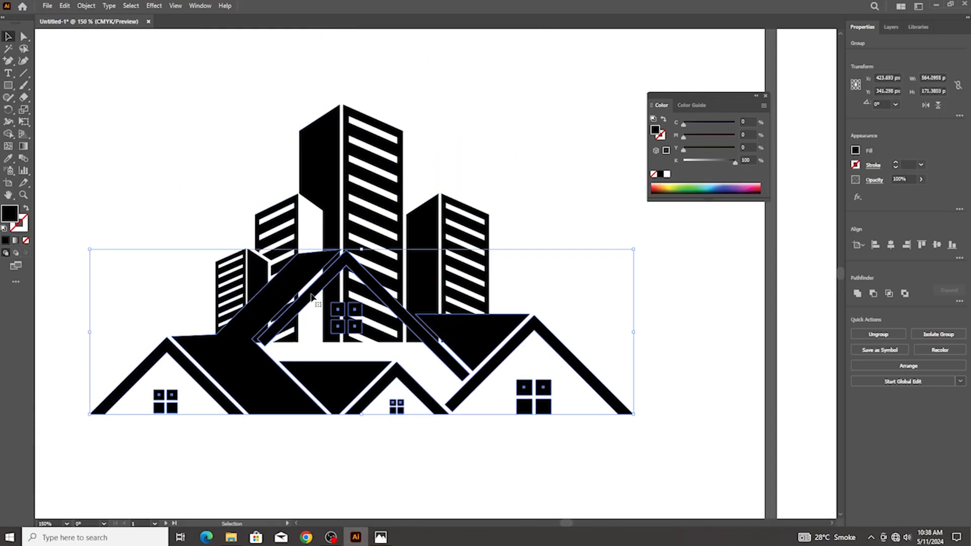
{"action": "scroll", "coordinate": [310, 293], "scroll_direction": "right", "scroll_amount": 1}
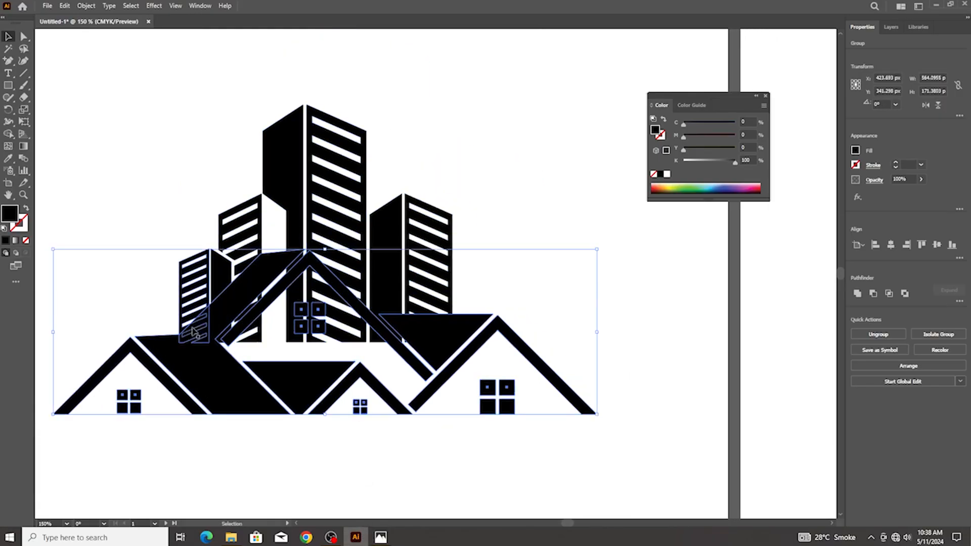
{"action": "double_click", "coordinate": [7, 213]}
{"action": "left_click", "coordinate": [598, 245]}
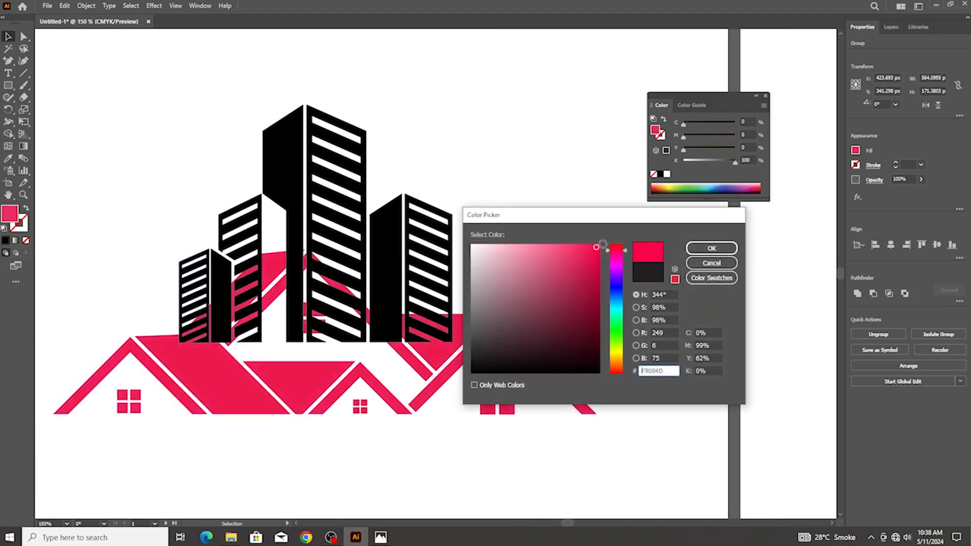
{"action": "left_click", "coordinate": [695, 251]}
Bring the house group to the front of the towers and deselect it
{"action": "right_click", "coordinate": [335, 370]}
{"action": "mouse_move", "coordinate": [435, 323]}
{"action": "left_click", "coordinate": [488, 317]}
{"action": "key", "text": "a"}
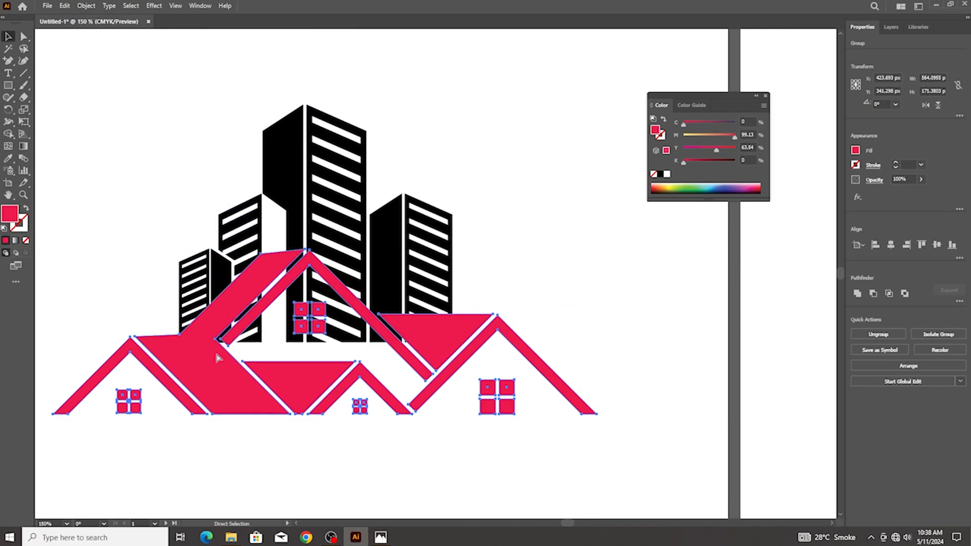
{"action": "key", "text": "ctrl+shift+a"}
{"action": "key", "text": "v"}
Draw an unfilled open Pen path just above the roofline, from the smallest tower's base over the peak and past the last tower
{"action": "left_click_drag", "start_coordinate": [12, 64], "coordinate": [40, 59]}
{"action": "scroll", "coordinate": [194, 328], "scroll_direction": "up", "scroll_amount": 3}
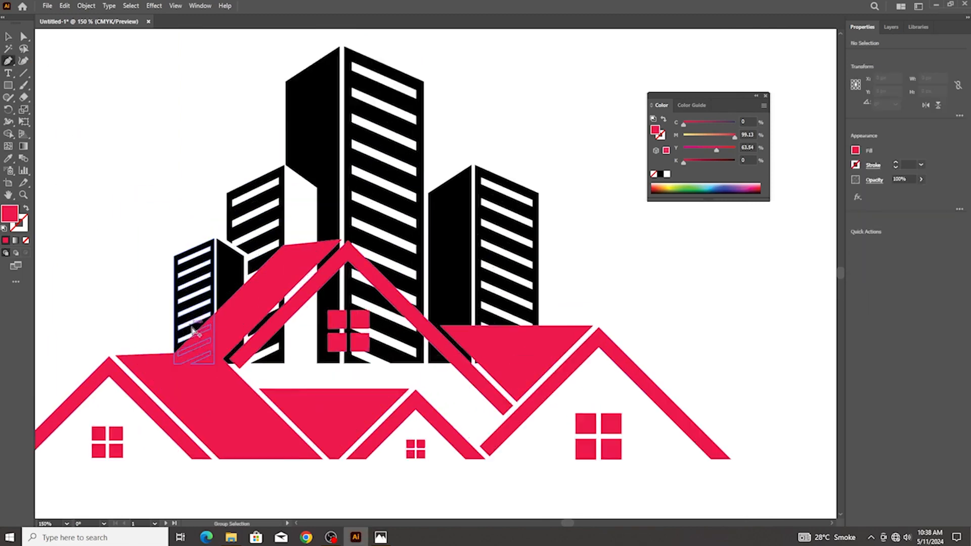
{"action": "left_click", "coordinate": [162, 365]}
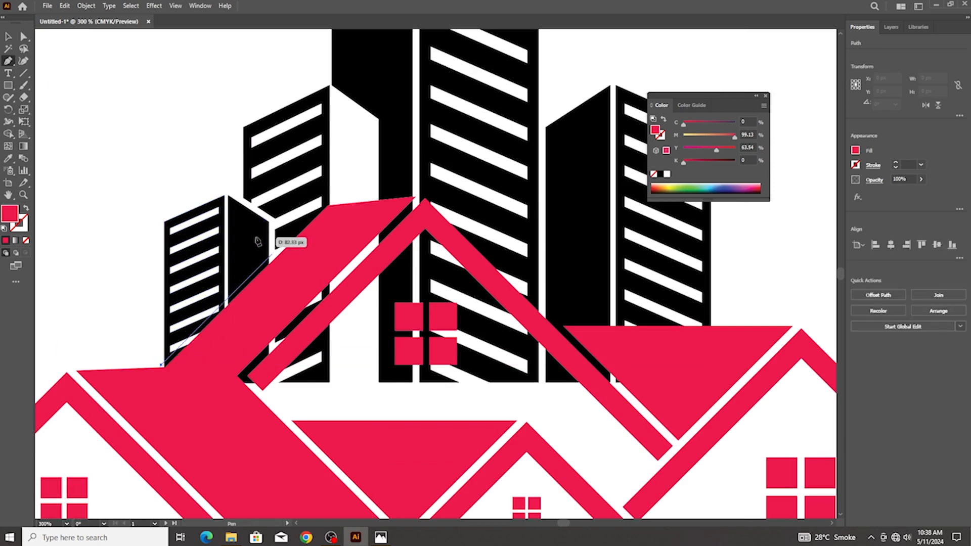
{"action": "left_click", "coordinate": [326, 199]}
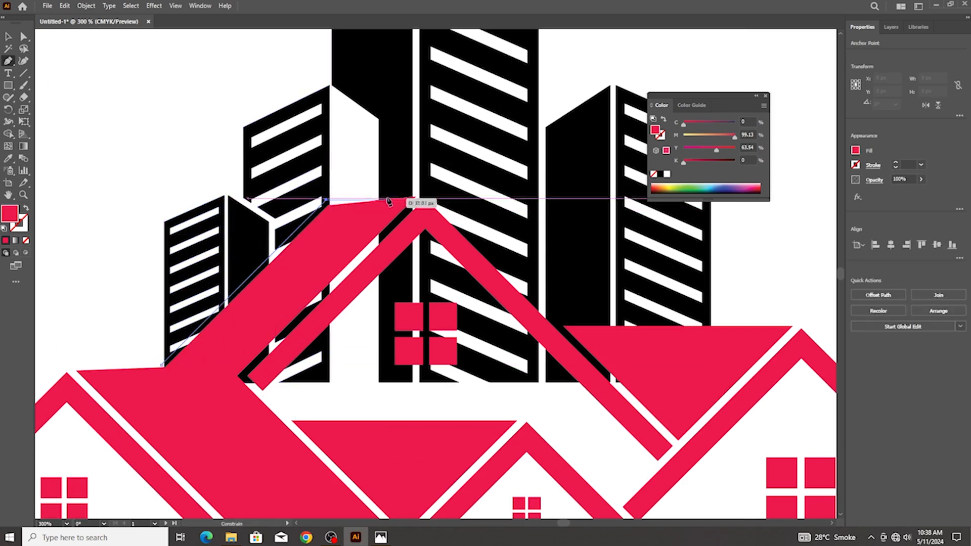
{"action": "left_click", "coordinate": [426, 192]}
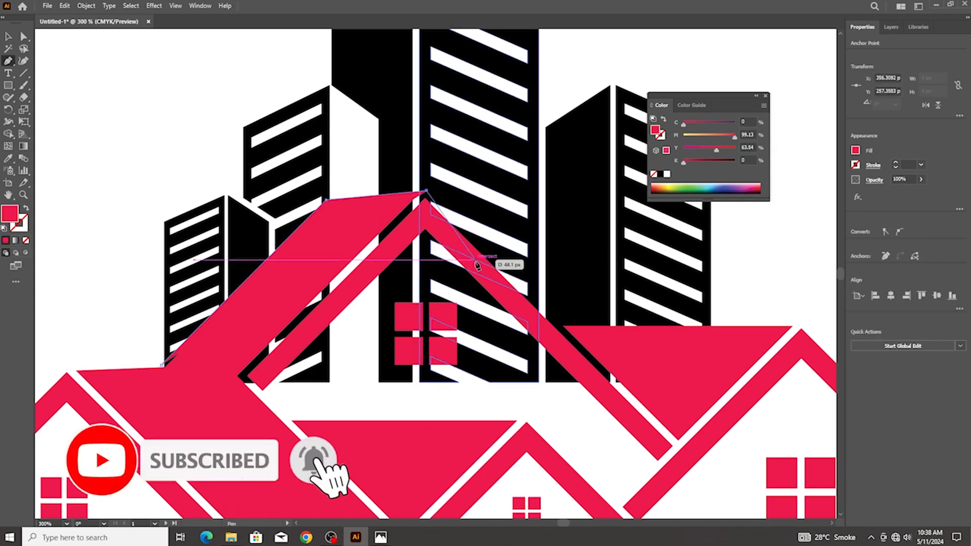
{"action": "left_click", "coordinate": [557, 323]}
{"action": "scroll", "coordinate": [558, 321], "scroll_direction": "right", "scroll_amount": 2}
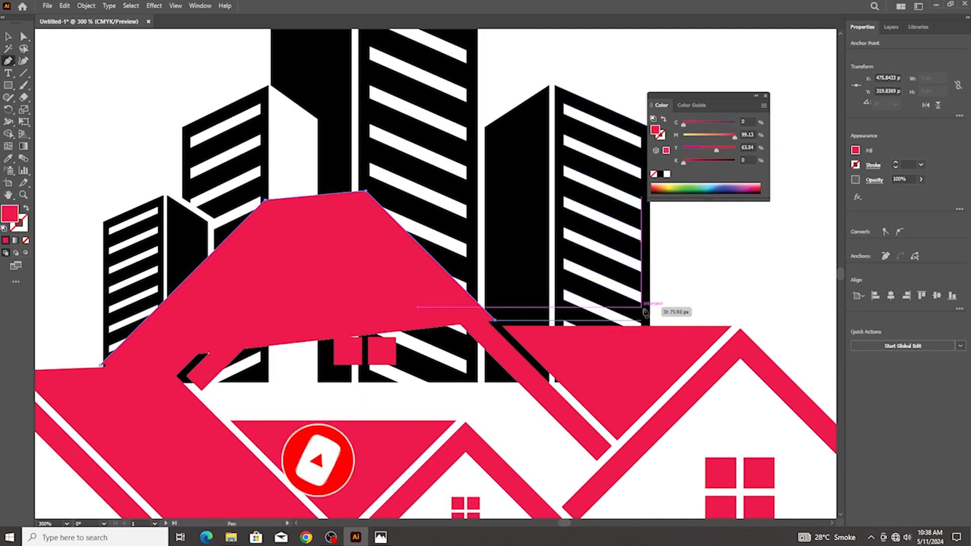
{"action": "left_click", "coordinate": [676, 322]}
{"action": "left_click", "coordinate": [8, 36]}
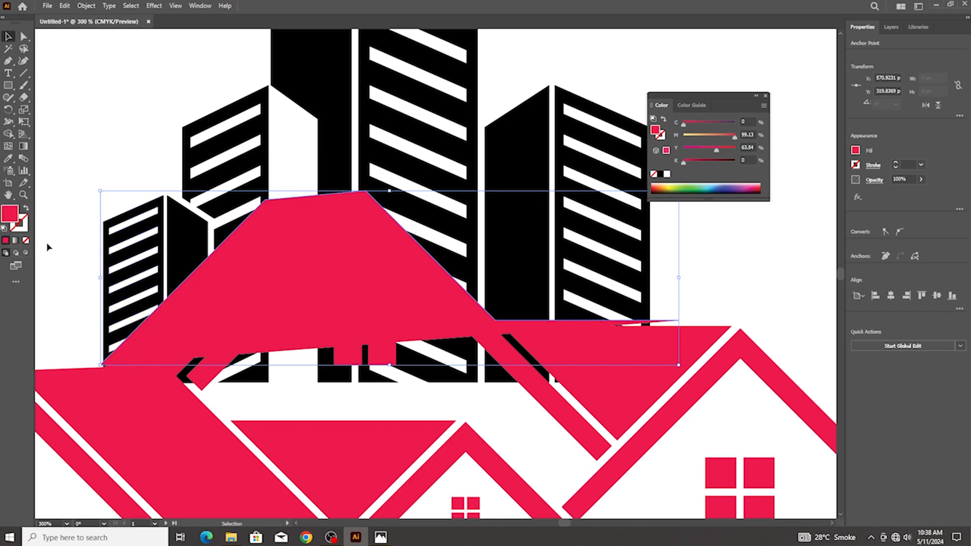
{"action": "left_click", "coordinate": [26, 240]}
Remove the tower parts below the drawn path with the Shape Builder, leaving a narrow gap above the roofs
{"action": "scroll", "coordinate": [238, 247], "scroll_direction": "down", "scroll_amount": 2}
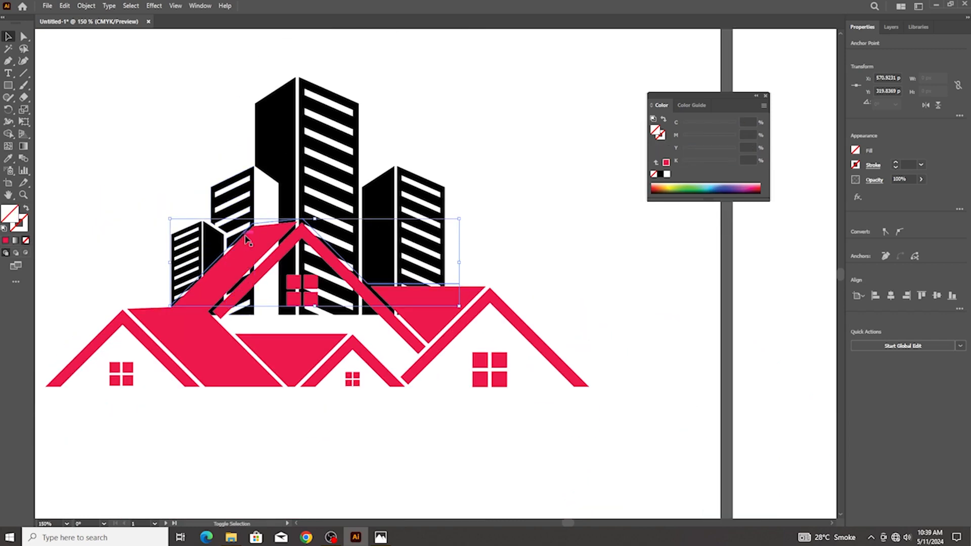
{"action": "left_click", "coordinate": [246, 203], "text": "shift"}
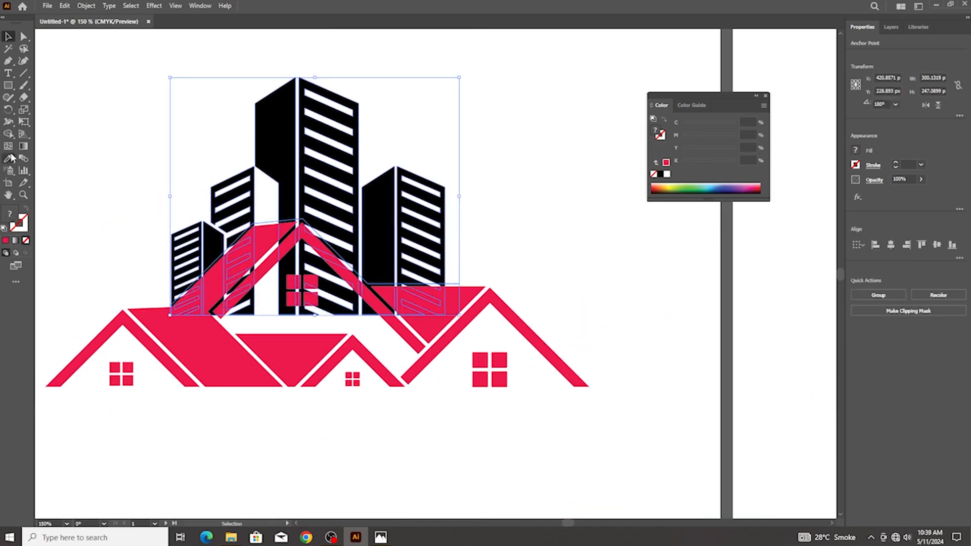
{"action": "left_click", "coordinate": [8, 135]}
{"action": "scroll", "coordinate": [199, 251], "scroll_direction": "up", "scroll_amount": 1}
{"action": "left_click_drag", "start_coordinate": [297, 240], "coordinate": [182, 330]}
{"action": "left_click_drag", "start_coordinate": [310, 251], "coordinate": [355, 305]}
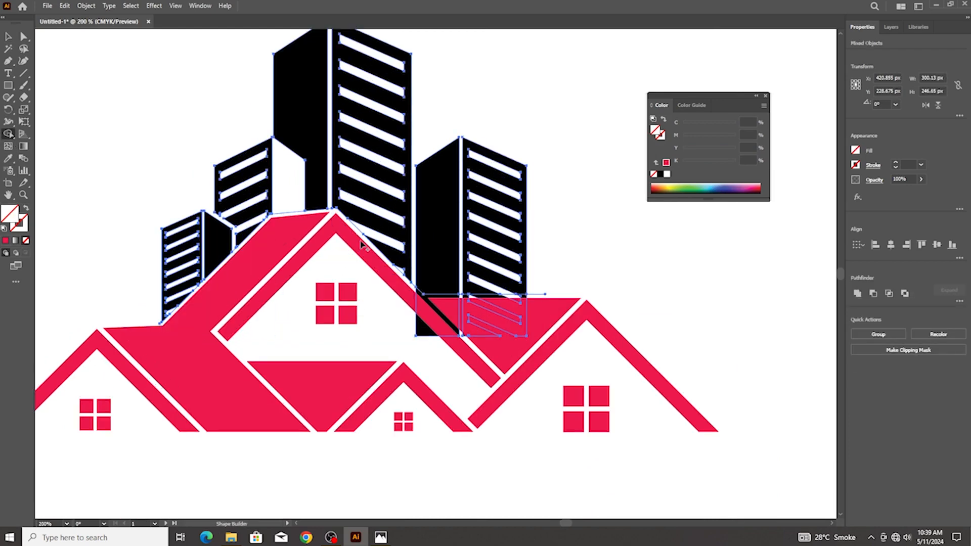
{"action": "mouse_move", "coordinate": [423, 305]}
{"action": "left_mouse_down"}
{"action": "mouse_move", "coordinate": [474, 323]}
{"action": "mouse_move", "coordinate": [530, 317]}
{"action": "left_mouse_up"}
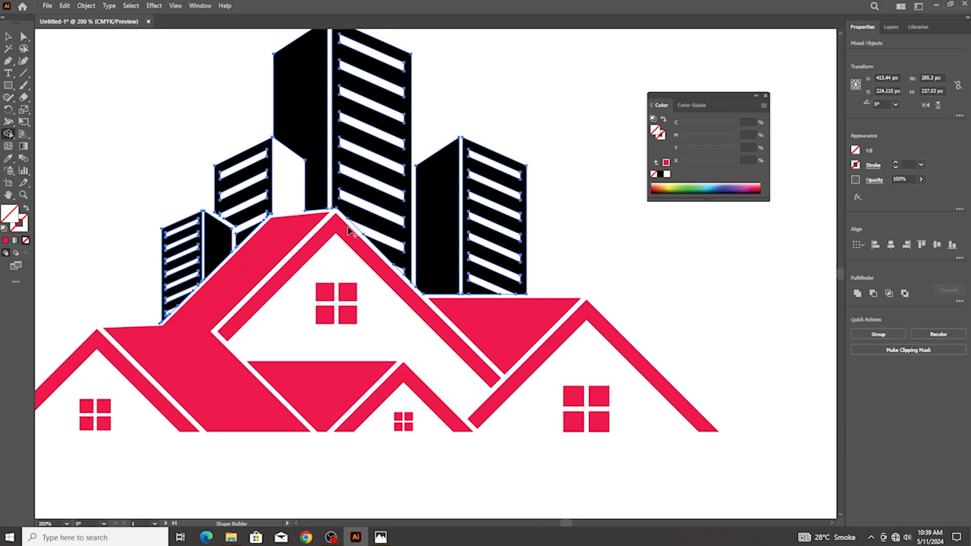
{"action": "scroll", "coordinate": [418, 279], "scroll_direction": "up", "scroll_amount": 2}
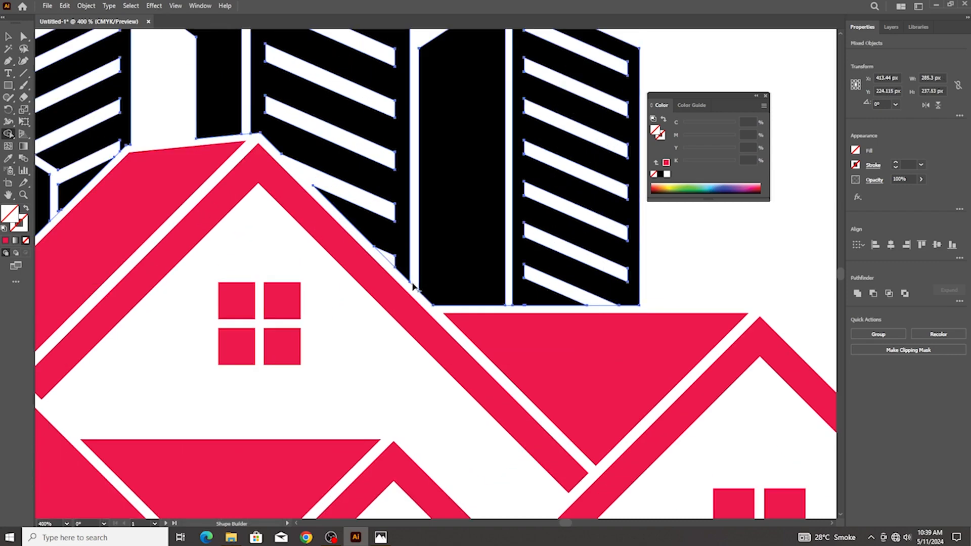
{"action": "scroll", "coordinate": [376, 284], "scroll_direction": "right", "scroll_amount": 2}
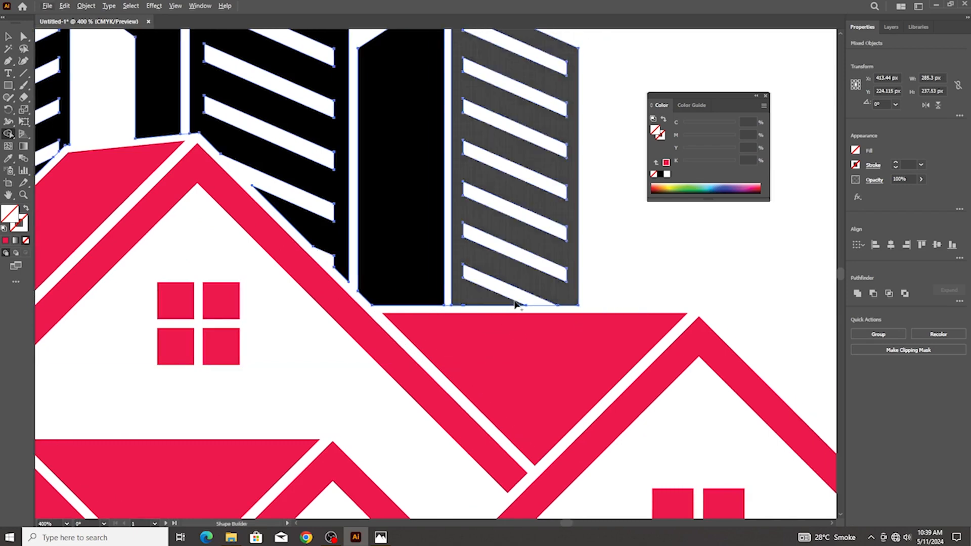
Fill the trimmed tower group with the red sampled from the houses
{"action": "scroll", "coordinate": [541, 322], "scroll_direction": "down", "scroll_amount": 3}
{"action": "left_click", "coordinate": [8, 40]}
{"action": "left_click", "coordinate": [219, 165]}
{"action": "left_click", "coordinate": [314, 253]}
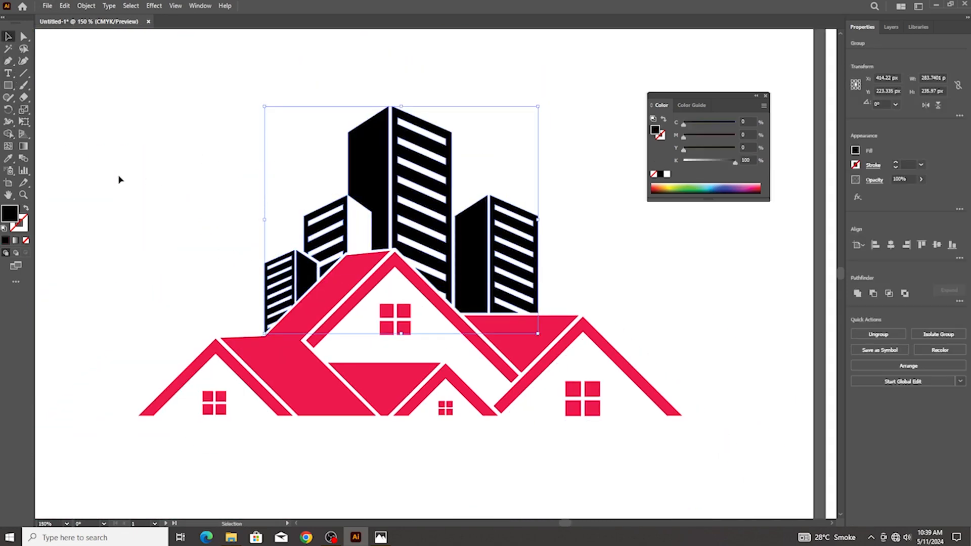
{"action": "left_click", "coordinate": [10, 161]}
{"action": "left_click", "coordinate": [288, 338]}
{"action": "left_click", "coordinate": [7, 36]}
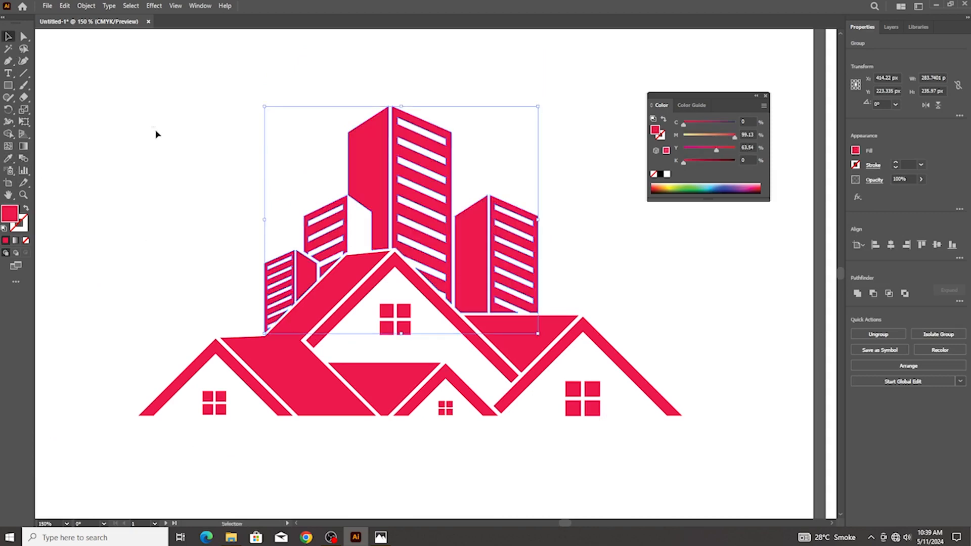
{"action": "left_click", "coordinate": [155, 132]}
Compare the whole red logo with the reference image
{"action": "scroll", "coordinate": [267, 247], "scroll_direction": "down", "scroll_amount": 4}
{"action": "scroll", "coordinate": [322, 314], "scroll_direction": "up", "scroll_amount": 1}
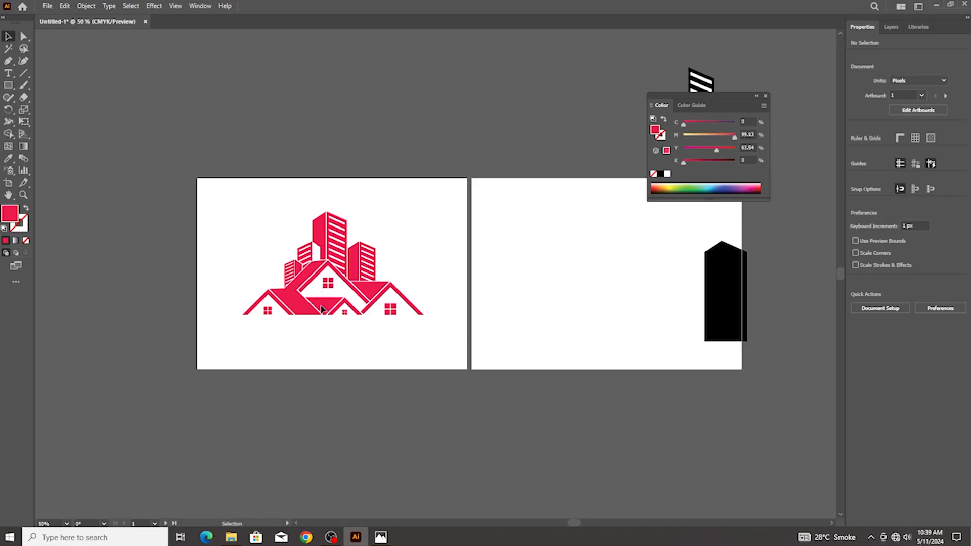
{"action": "left_click", "coordinate": [380, 537]}
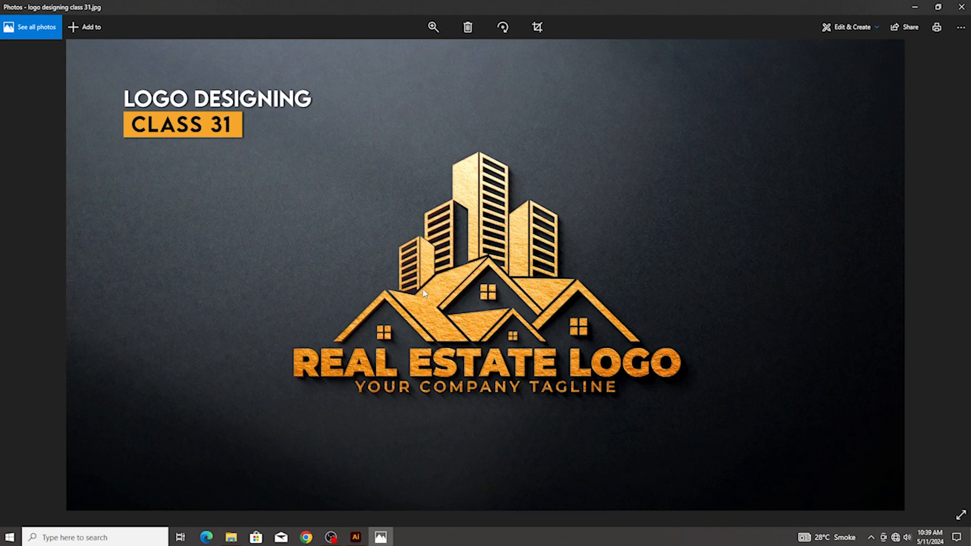
{"action": "left_click", "coordinate": [355, 537]}
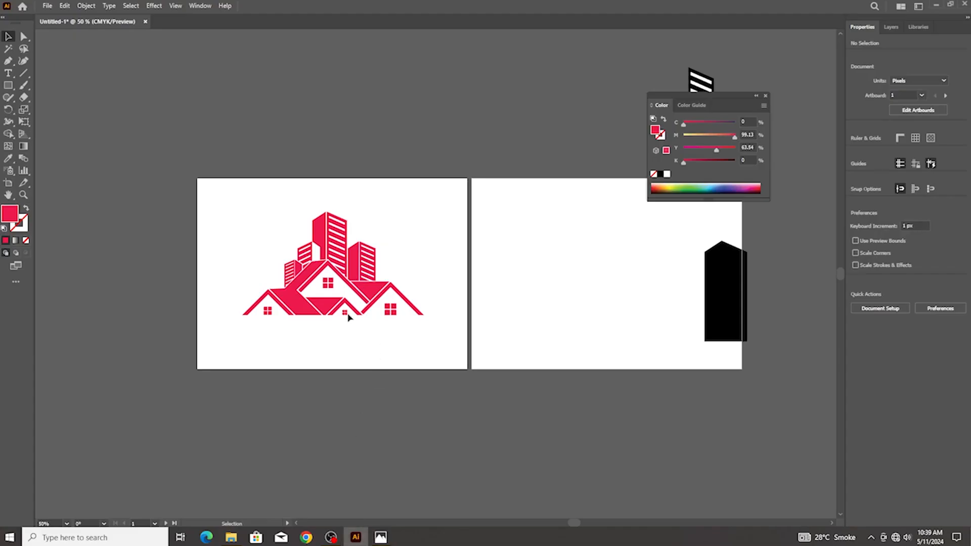
{"action": "scroll", "coordinate": [376, 330], "scroll_direction": "up", "scroll_amount": 2}
{"action": "scroll", "coordinate": [325, 303], "scroll_direction": "up", "scroll_amount": 1}
{"action": "scroll", "coordinate": [254, 262], "scroll_direction": "up", "scroll_amount": 1}
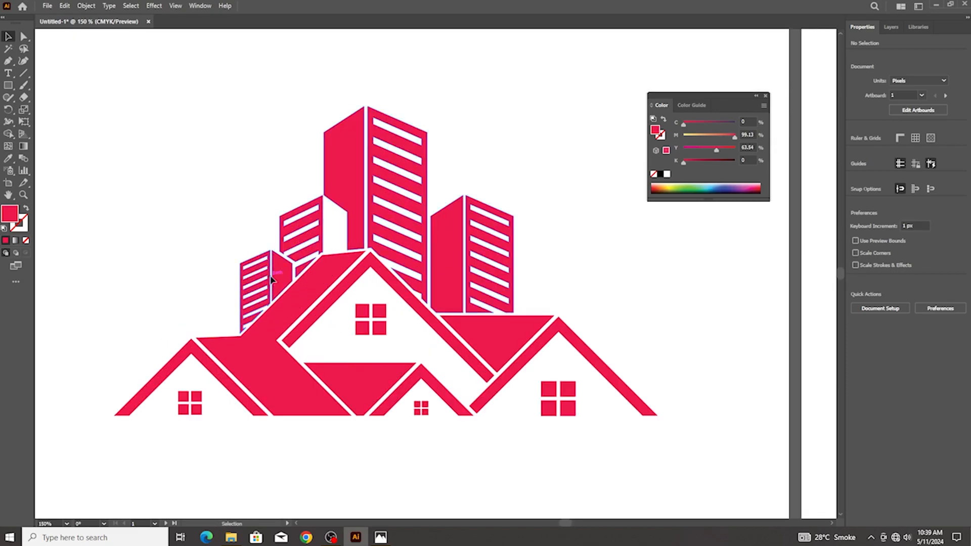
Try to widen the tower group to about 285 px on the smallest tower's side
{"action": "left_click", "coordinate": [271, 280]}
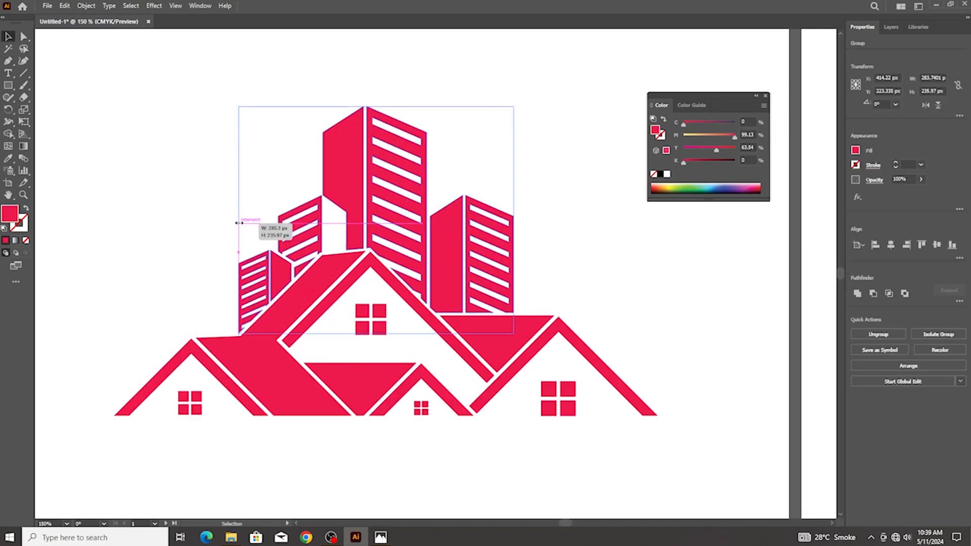
{"action": "scroll", "coordinate": [406, 305], "scroll_direction": "down", "scroll_amount": 2}
{"action": "scroll", "coordinate": [439, 335], "scroll_direction": "up", "scroll_amount": 1}
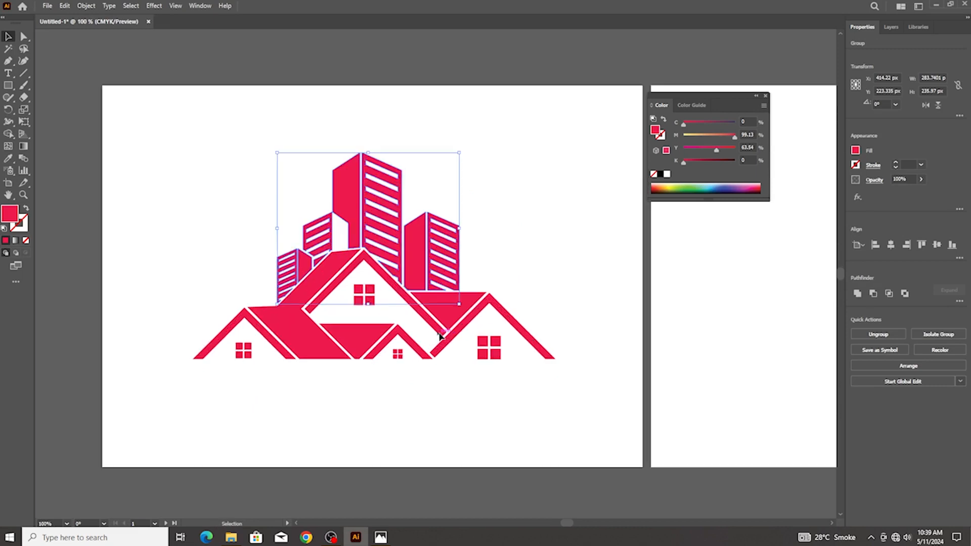
{"action": "scroll", "coordinate": [265, 318], "scroll_direction": "up", "scroll_amount": 1}
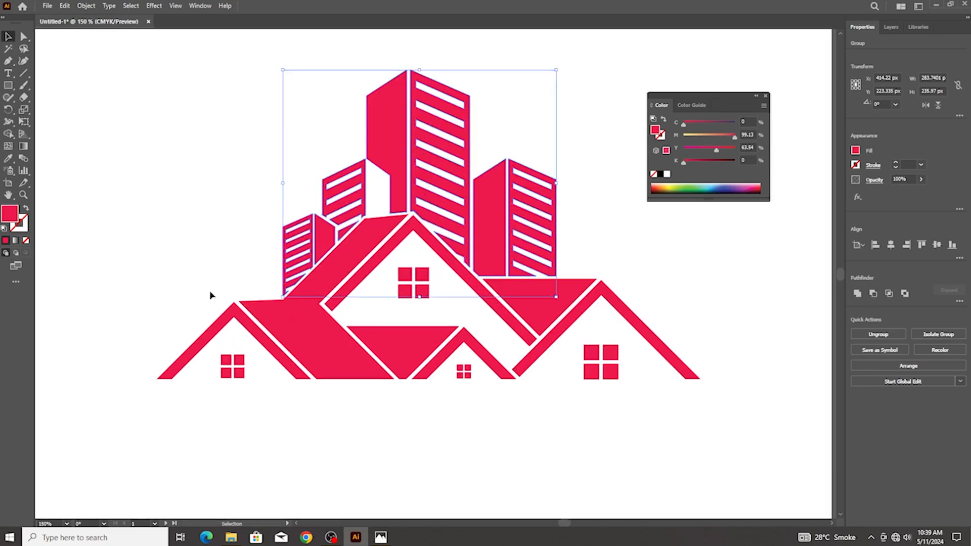
{"action": "left_click", "coordinate": [221, 304]}
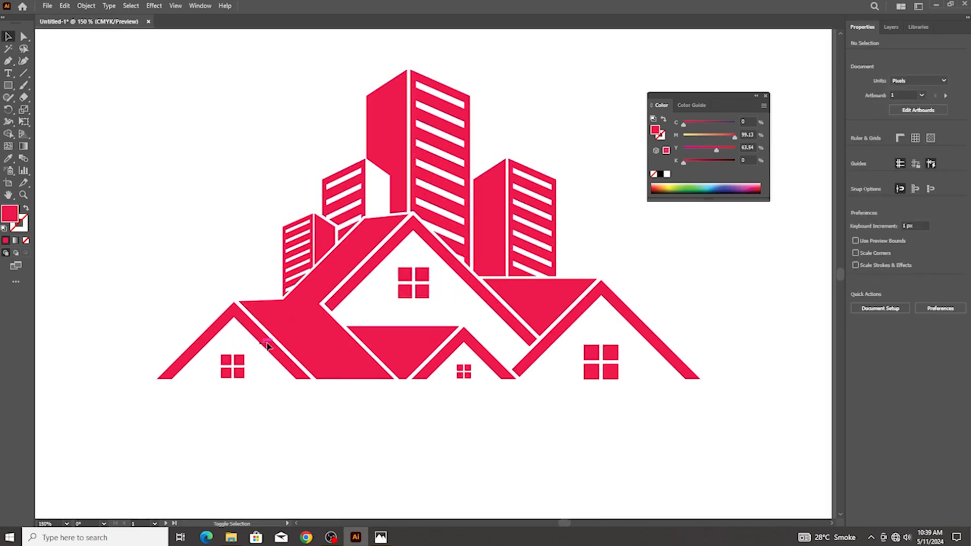
Ungroup the house pieces
{"action": "left_click", "coordinate": [262, 363]}
{"action": "right_click", "coordinate": [264, 362]}
{"action": "left_click", "coordinate": [294, 256]}
{"action": "left_click", "coordinate": [212, 397]}
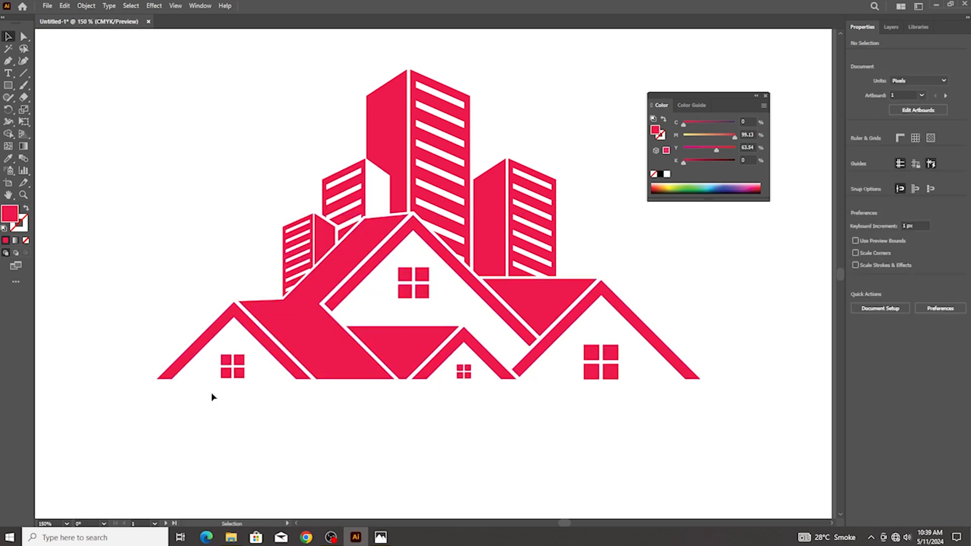
Extend the slanted edge of the large sloping roof so it overlaps the leftmost house's gable
{"action": "left_click", "coordinate": [268, 349]}
{"action": "scroll", "coordinate": [268, 349], "scroll_direction": "up", "scroll_amount": 1}
{"action": "left_click_drag", "start_coordinate": [278, 356], "coordinate": [294, 349]}
{"action": "left_click", "coordinate": [255, 415]}
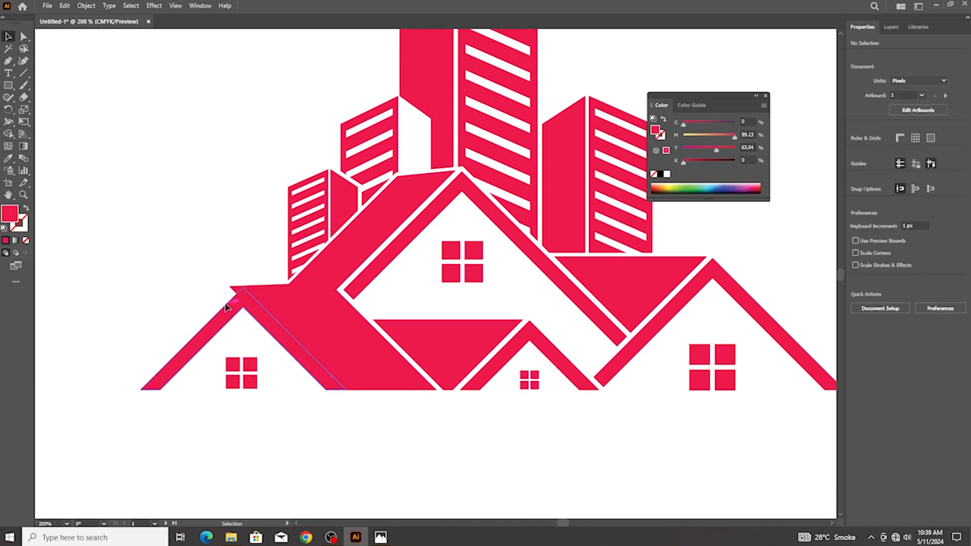
Create an outward offset path around the leftmost house's gable
{"action": "left_click", "coordinate": [226, 307]}
{"action": "left_click", "coordinate": [86, 6]}
{"action": "mouse_move", "coordinate": [163, 261]}
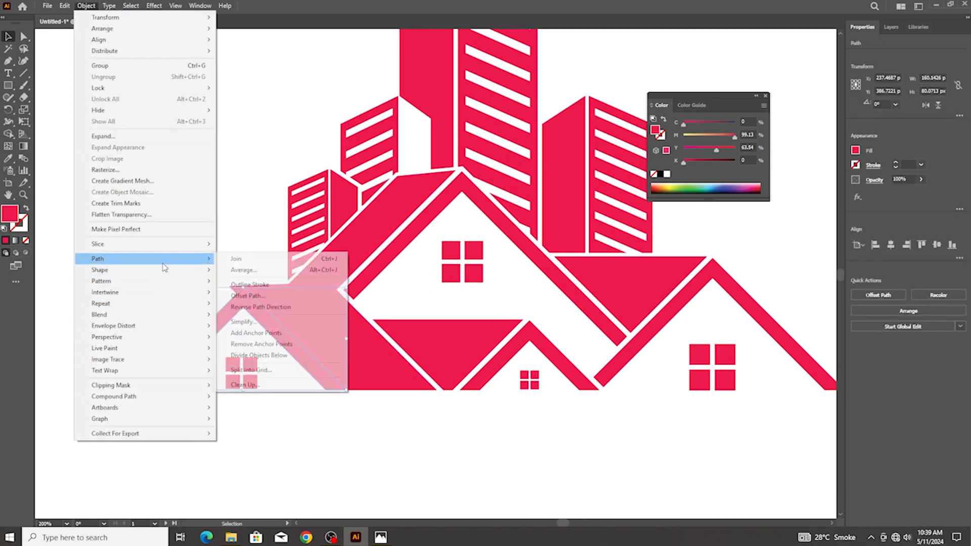
{"action": "left_click", "coordinate": [247, 295]}
{"action": "left_click", "coordinate": [558, 303]}
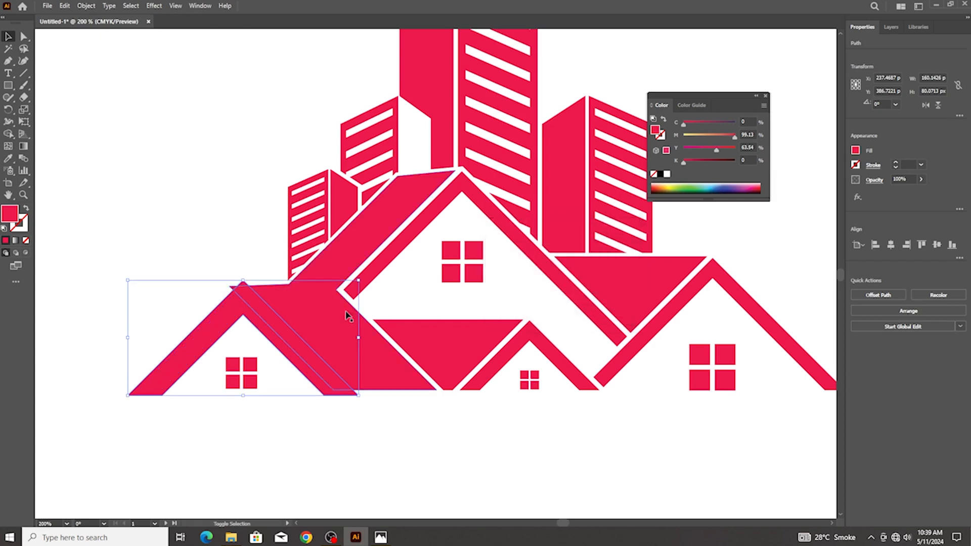
Trim the large sloping roof along the gable's offset outline with the Shape Builder, and remove the outline to leave an even gap
{"action": "left_click", "coordinate": [316, 314], "text": "shift"}
{"action": "left_click", "coordinate": [8, 134]}
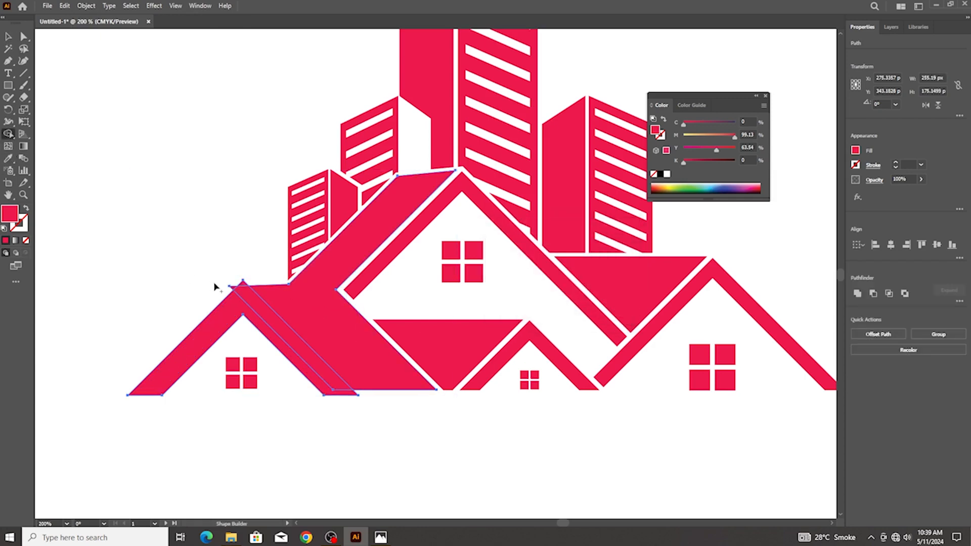
{"action": "left_click", "coordinate": [240, 288], "text": "alt"}
{"action": "left_click_drag", "start_coordinate": [233, 277], "coordinate": [228, 302]}
{"action": "left_click", "coordinate": [11, 38]}
{"action": "left_click", "coordinate": [246, 318]}
Examine the trimmed roof, the leftmost house's window and the overall logo
{"action": "scroll", "coordinate": [282, 364], "scroll_direction": "up", "scroll_amount": 3}
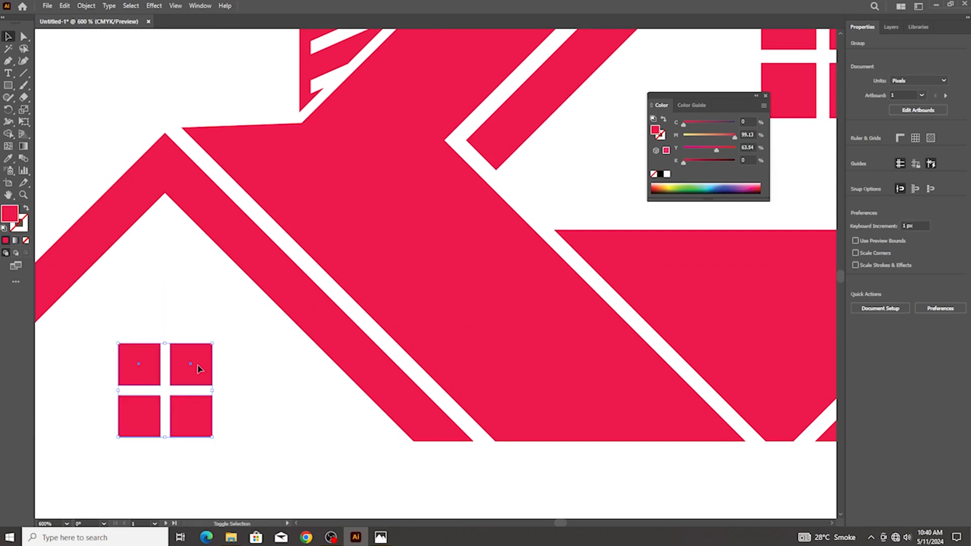
{"action": "scroll", "coordinate": [278, 417], "scroll_direction": "down", "scroll_amount": 5}
{"action": "scroll", "coordinate": [279, 419], "scroll_direction": "down", "scroll_amount": 2}
{"action": "scroll", "coordinate": [322, 415], "scroll_direction": "up", "scroll_amount": 2}
{"action": "scroll", "coordinate": [323, 415], "scroll_direction": "up", "scroll_amount": 6}
{"action": "left_click", "coordinate": [230, 336]}
{"action": "scroll", "coordinate": [230, 336], "scroll_direction": "down", "scroll_amount": 1}
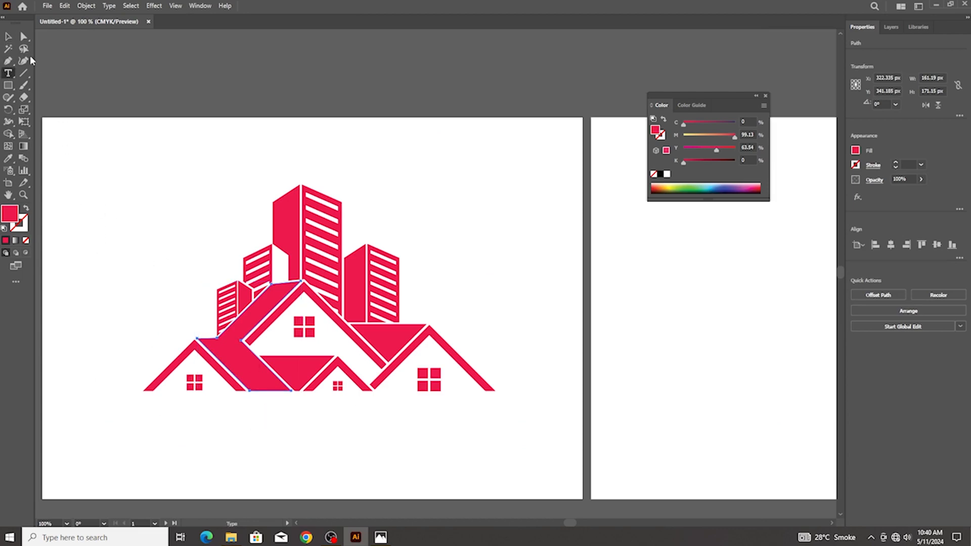
Add the text "real estate logo" and enlarge it to about 448 px wide directly below the row of houses
{"action": "left_click", "coordinate": [91, 146]}
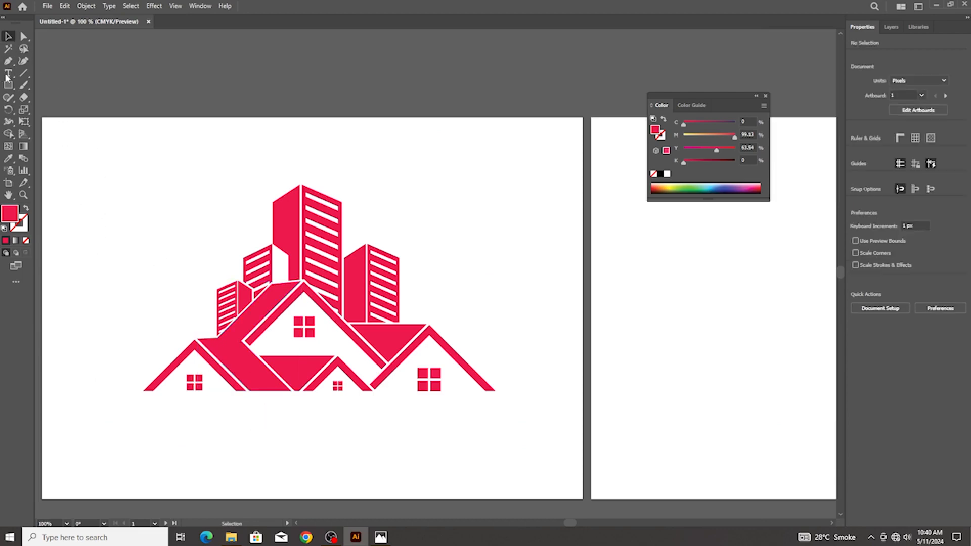
{"action": "left_click", "coordinate": [234, 455]}
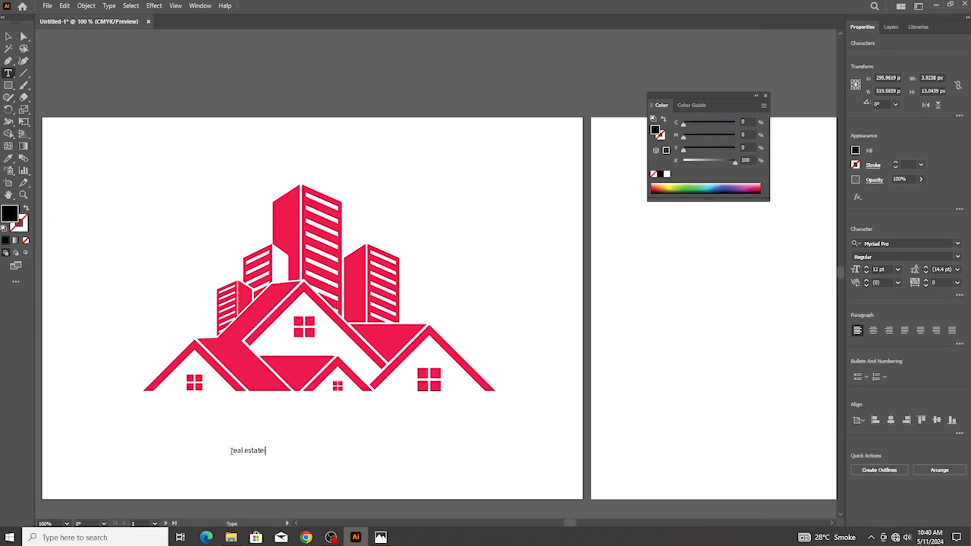
{"action": "left_click_drag", "start_coordinate": [282, 456], "coordinate": [399, 493]}
{"action": "left_click_drag", "start_coordinate": [359, 457], "coordinate": [380, 429]}
Set the title text's font to Metropolis Extra Bold
{"action": "left_click", "coordinate": [901, 245]}
{"action": "type", "text": "metro"}
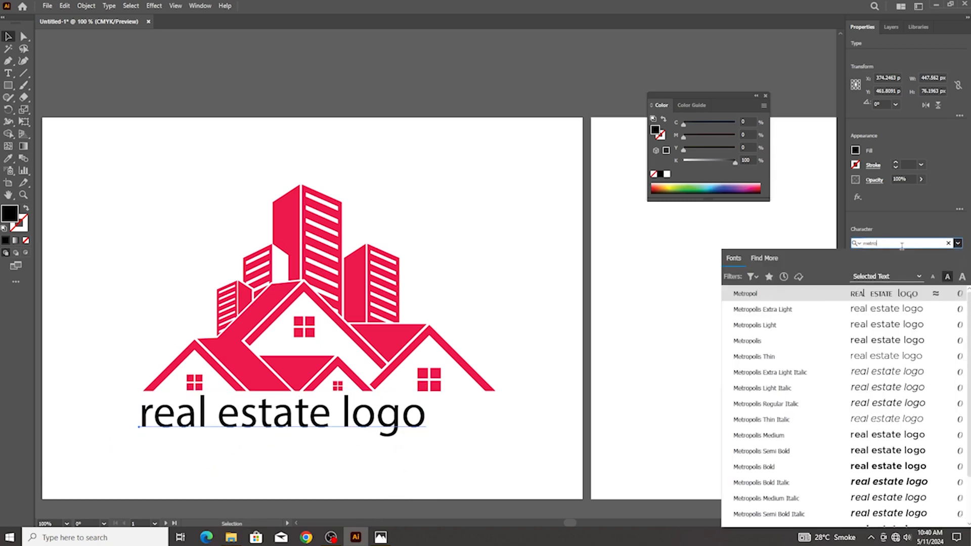
{"action": "scroll", "coordinate": [785, 471], "scroll_direction": "down", "scroll_amount": 3}
{"action": "left_click", "coordinate": [784, 471]}
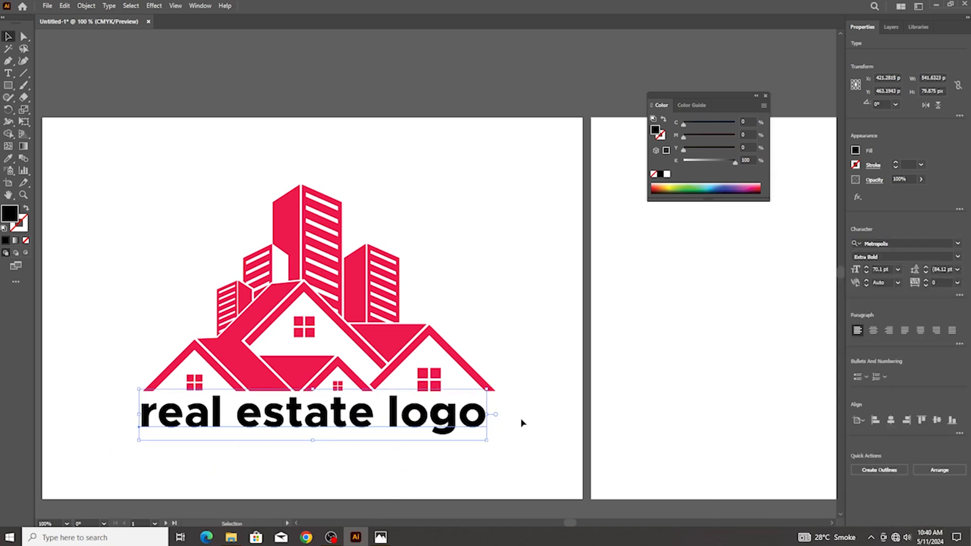
Switch the title to all caps and scale it to about 566 px wide beneath the houses
{"action": "key", "text": "ctrl+t"}
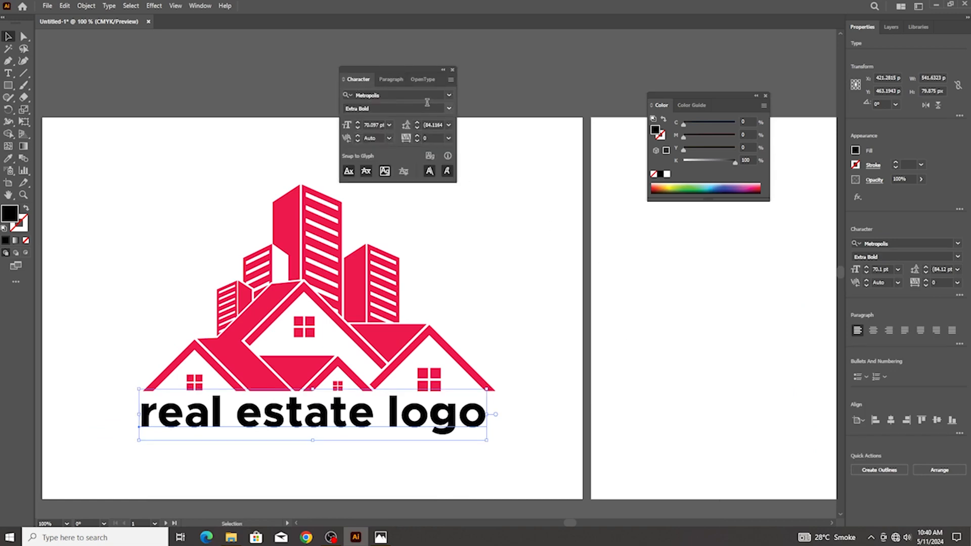
{"action": "left_click", "coordinate": [450, 80]}
{"action": "left_click", "coordinate": [485, 82]}
{"action": "left_click_drag", "start_coordinate": [374, 68], "coordinate": [460, 70]}
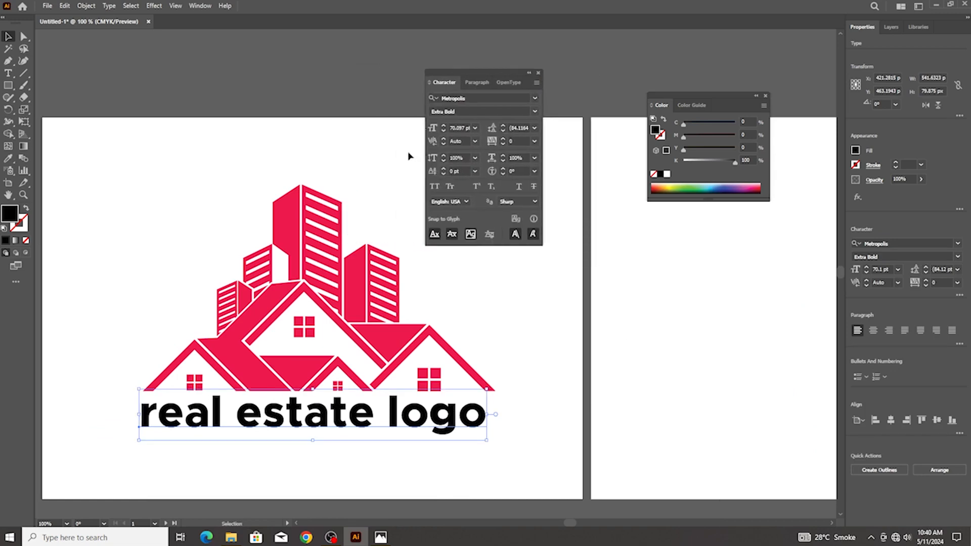
{"action": "left_click", "coordinate": [433, 186]}
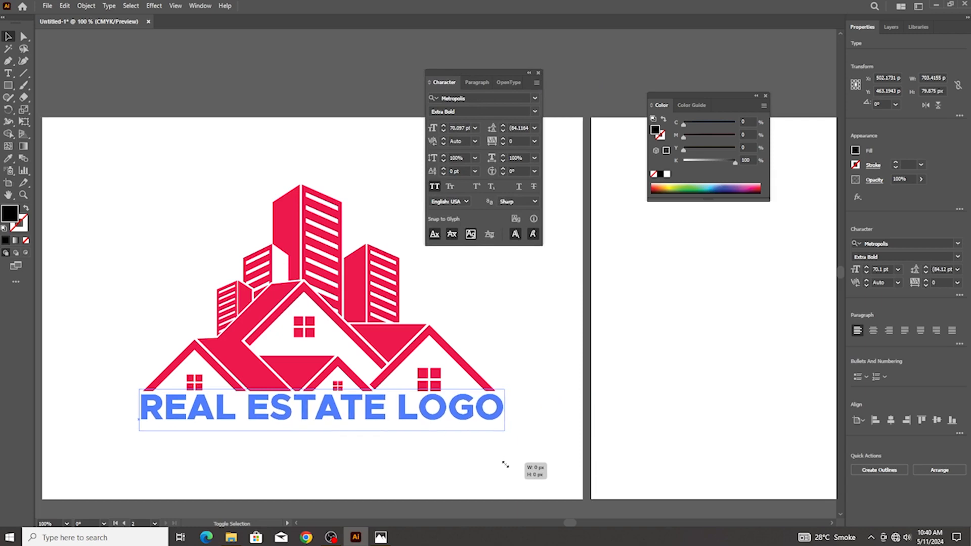
{"action": "left_click_drag", "start_coordinate": [503, 467], "coordinate": [503, 467]}
{"action": "left_click_drag", "start_coordinate": [418, 418], "coordinate": [418, 423]}
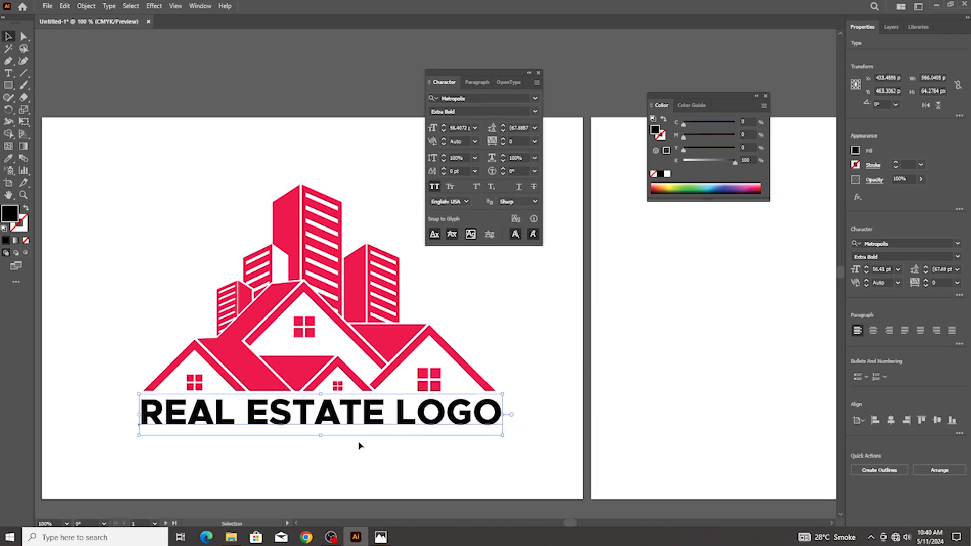
Duplicate the title directly below itself and replace the copy's wording with "YOUR TAGLINE"
{"action": "scroll", "coordinate": [358, 446], "scroll_direction": "down", "scroll_amount": 3}
{"action": "scroll", "coordinate": [359, 445], "scroll_direction": "down", "scroll_amount": 1}
{"action": "left_click", "coordinate": [358, 445]}
{"action": "left_click_drag", "start_coordinate": [357, 326], "coordinate": [357, 363], "text": "alt"}
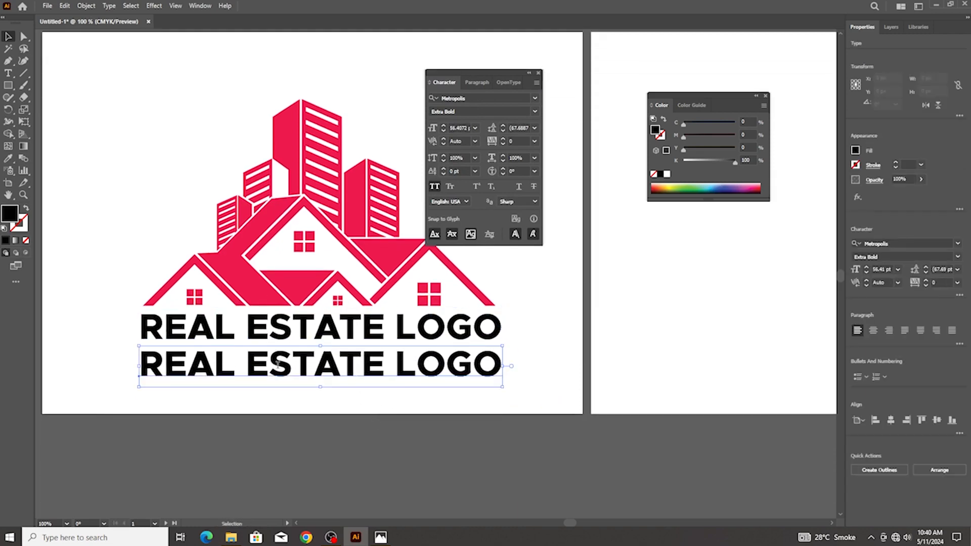
{"action": "key", "text": "t"}
{"action": "triple_click", "coordinate": [156, 354]}
{"action": "type", "text": "YOUR TAGLINE"}
{"action": "key", "text": "Escape"}
Shrink the second line to about 21.3 pt, extend it to "YOUR COMPANY TAGLINE", and position it close under the title
{"action": "mouse_move", "coordinate": [414, 387]}
{"action": "left_mouse_down", "text": "alt+shift"}
{"action": "mouse_move", "coordinate": [386, 390]}
{"action": "mouse_move", "coordinate": [379, 377]}
{"action": "mouse_move", "coordinate": [407, 369]}
{"action": "left_mouse_up", "text": "alt+shift"}
{"action": "double_click", "coordinate": [298, 360]}
{"action": "type", "text": "COMPANY"}
{"action": "key", "text": "Escape"}
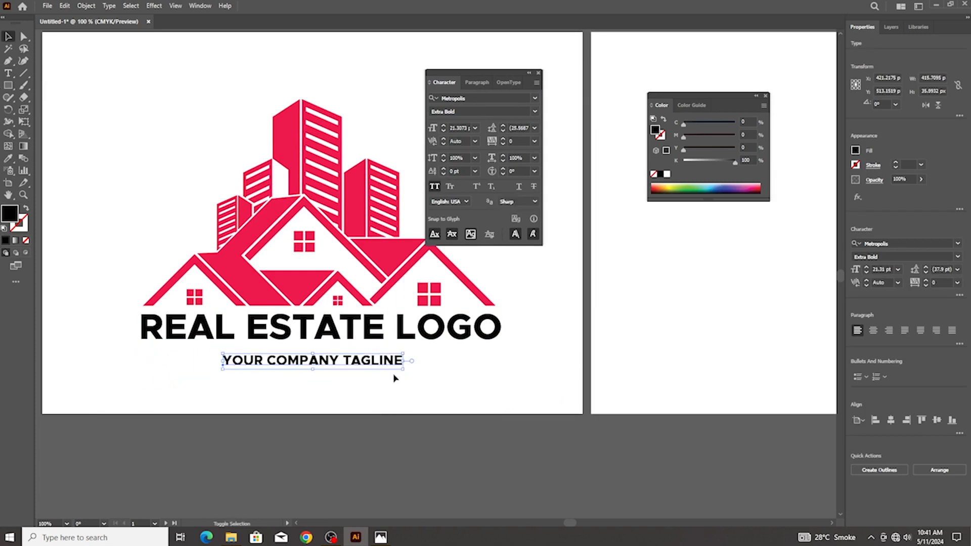
{"action": "left_click_drag", "start_coordinate": [384, 364], "coordinate": [384, 357]}
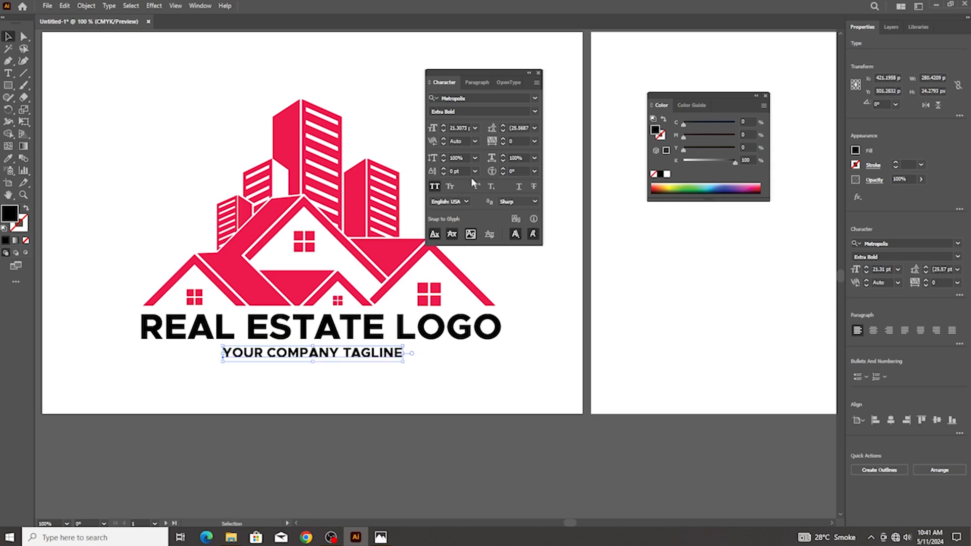
Set the tagline's font style to Bold and its tracking to 100, and shift it back beneath the title's middle
{"action": "left_click", "coordinate": [535, 112]}
{"action": "left_click", "coordinate": [457, 232]}
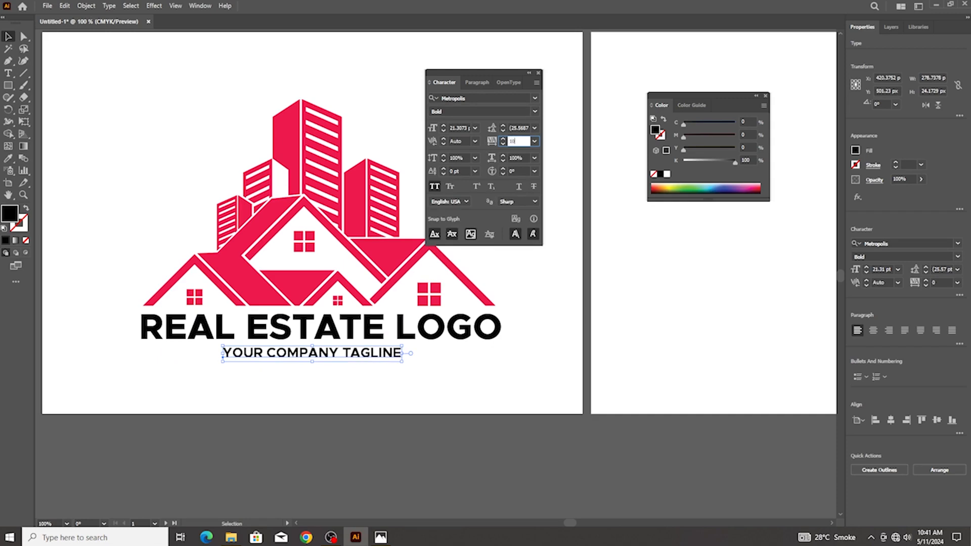
{"action": "key", "text": "Return"}
{"action": "left_click_drag", "start_coordinate": [378, 361], "coordinate": [358, 362]}
Convert the tagline and the title to outlines and color both in the same red as the buildings
{"action": "right_click", "coordinate": [357, 364]}
{"action": "left_click", "coordinate": [374, 201]}
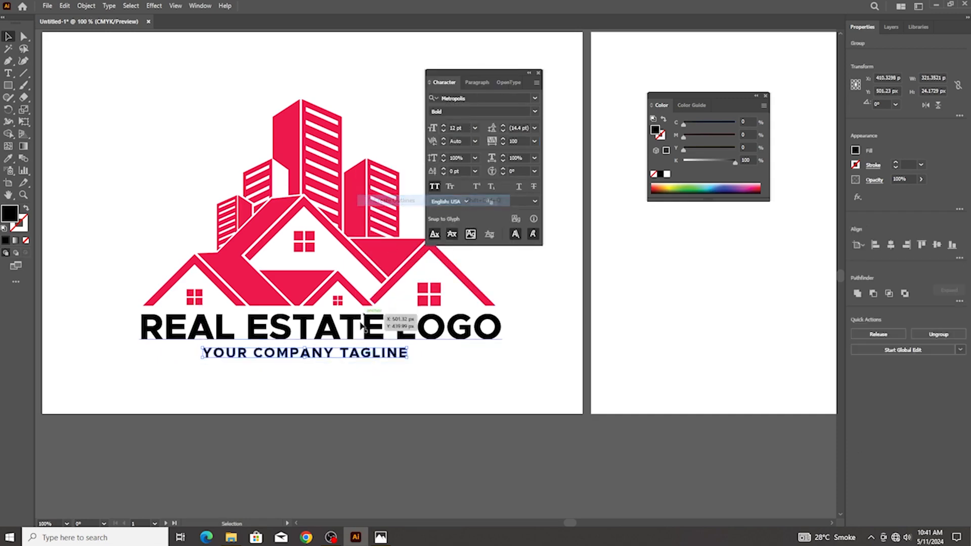
{"action": "right_click", "coordinate": [358, 327]}
{"action": "left_click", "coordinate": [389, 182]}
{"action": "left_click_drag", "start_coordinate": [335, 370], "coordinate": [399, 327]}
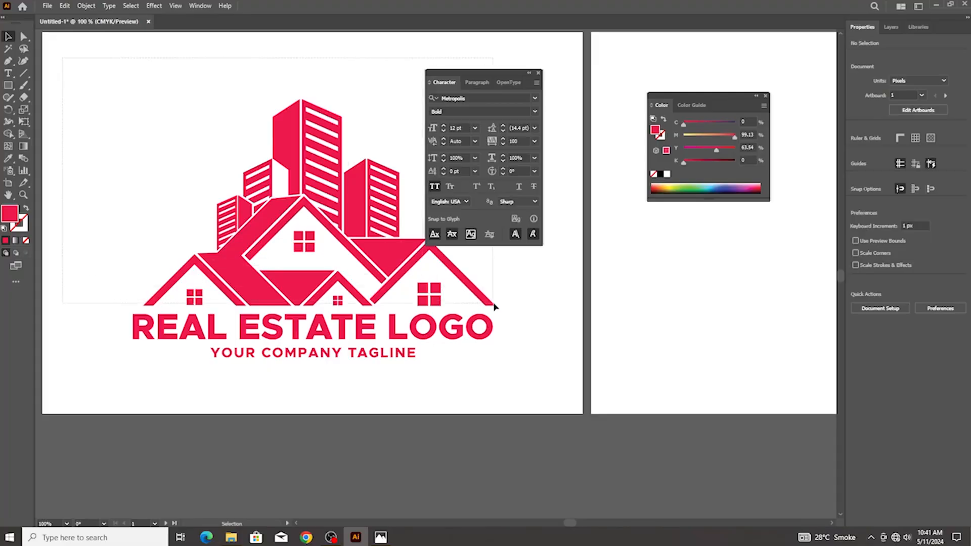
Center the building artwork and both text lines horizontally with each other, and group the complete logo
{"action": "left_click_drag", "start_coordinate": [493, 306], "coordinate": [508, 306]}
{"action": "left_click_drag", "start_coordinate": [333, 367], "coordinate": [333, 367]}
{"action": "left_click", "coordinate": [891, 245]}
{"action": "left_click", "coordinate": [399, 354]}
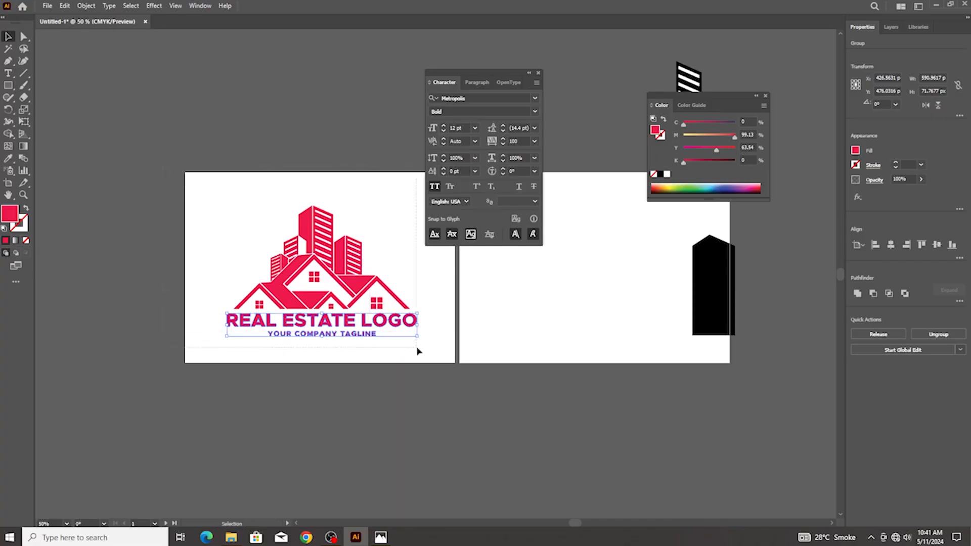
{"action": "left_click_drag", "start_coordinate": [417, 347], "coordinate": [417, 348]}
{"action": "key", "text": "ctrl+g"}
Change the grouped logo's fill color to the golden orange D39700
{"action": "double_click", "coordinate": [10, 208]}
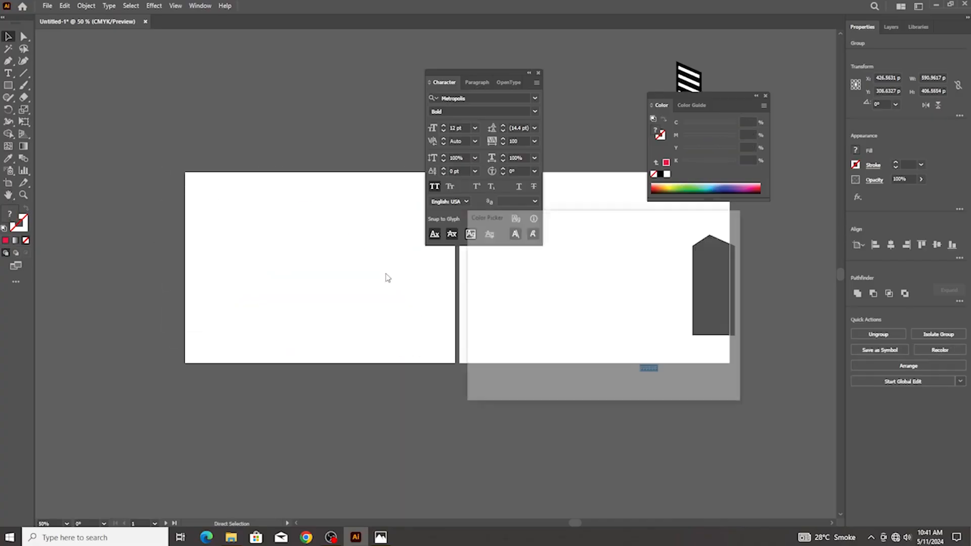
{"action": "mouse_move", "coordinate": [589, 334]}
{"action": "left_mouse_down"}
{"action": "mouse_move", "coordinate": [598, 345]}
{"action": "mouse_move", "coordinate": [598, 285]}
{"action": "mouse_move", "coordinate": [608, 266]}
{"action": "left_mouse_up"}
{"action": "left_click", "coordinate": [620, 356]}
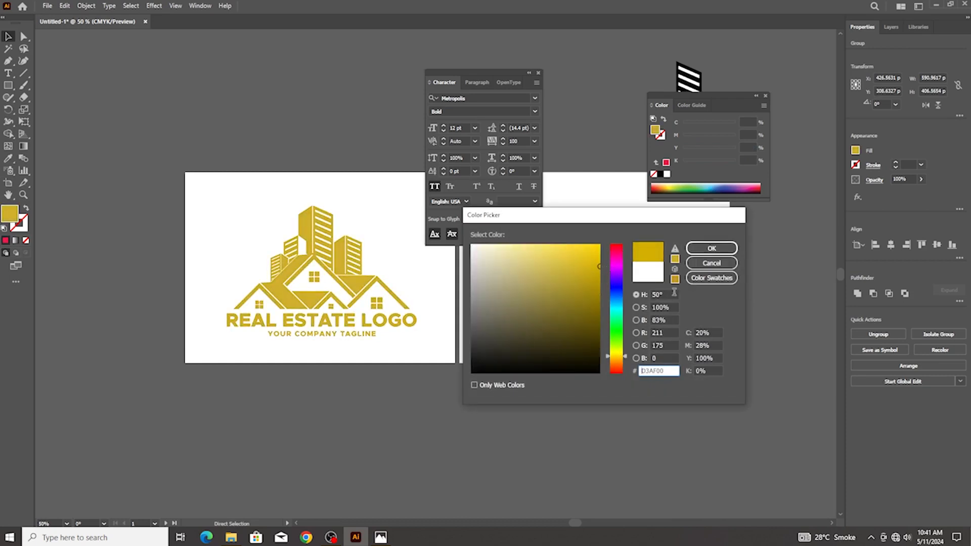
{"action": "left_click_drag", "start_coordinate": [626, 356], "coordinate": [626, 360]}
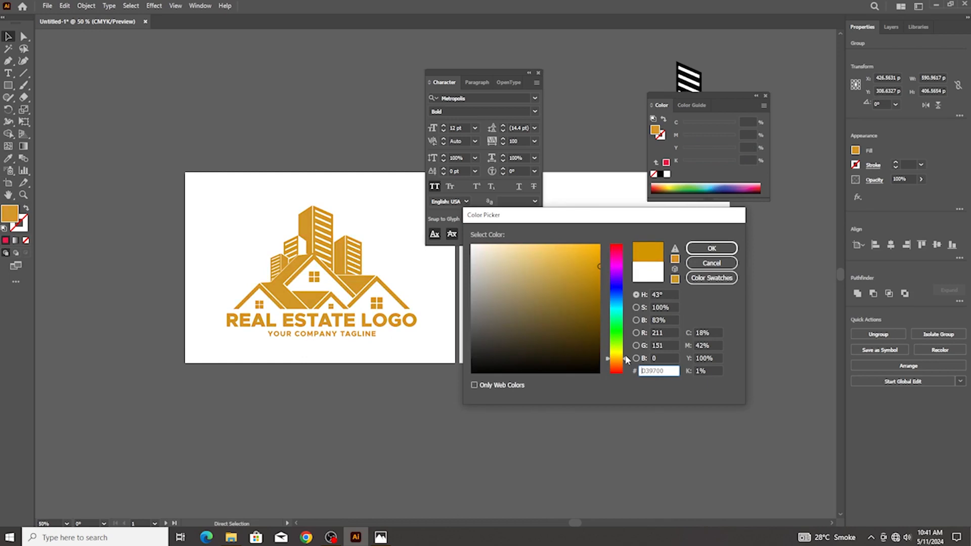
{"action": "left_click", "coordinate": [697, 249]}
{"action": "left_click", "coordinate": [268, 248]}
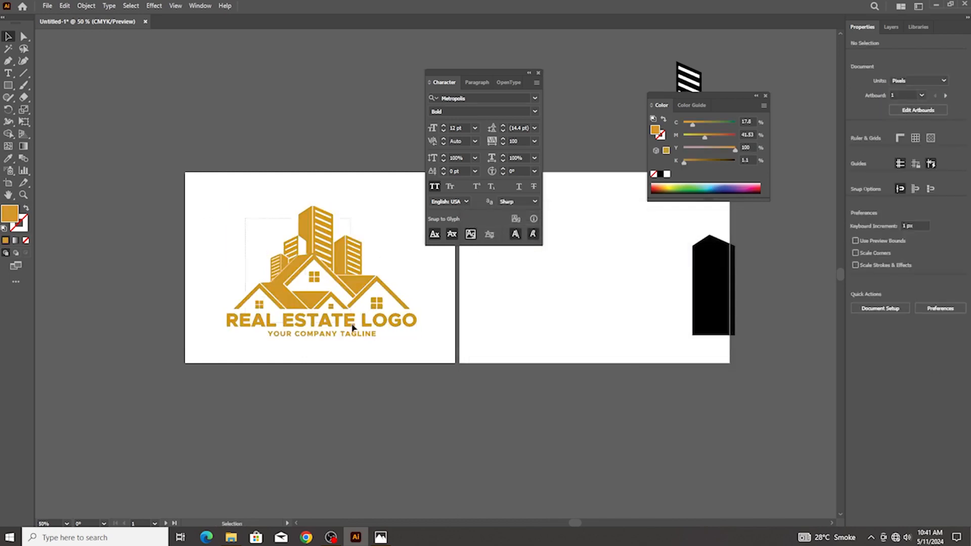
Copy the complete golden logo for use in a mockup
{"action": "left_click", "coordinate": [365, 337]}
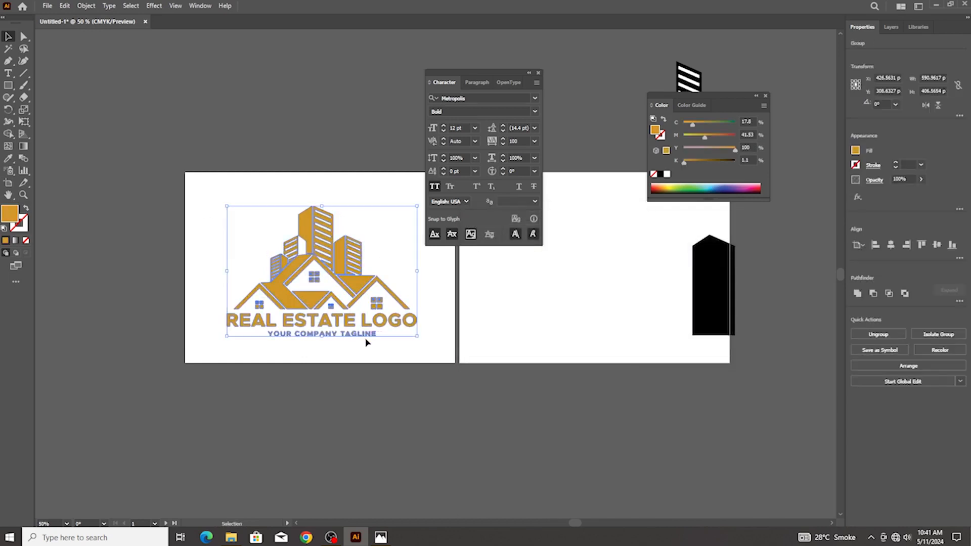
{"action": "left_click", "coordinate": [376, 541]}
{"action": "key", "text": "alt+Tab"}
{"action": "key", "text": "ctrl+c"}
Switch to File Explorer and open the Logo Mockups Pack folder inside logo mockups on Local Disk (E:)
{"action": "left_click", "coordinate": [231, 537]}
{"action": "left_click", "coordinate": [45, 290]}
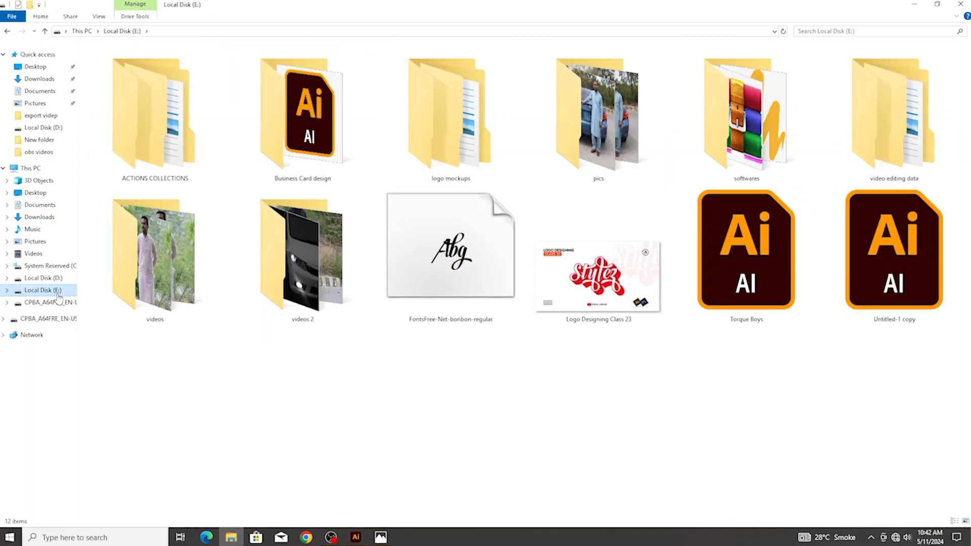
{"action": "double_click", "coordinate": [440, 151]}
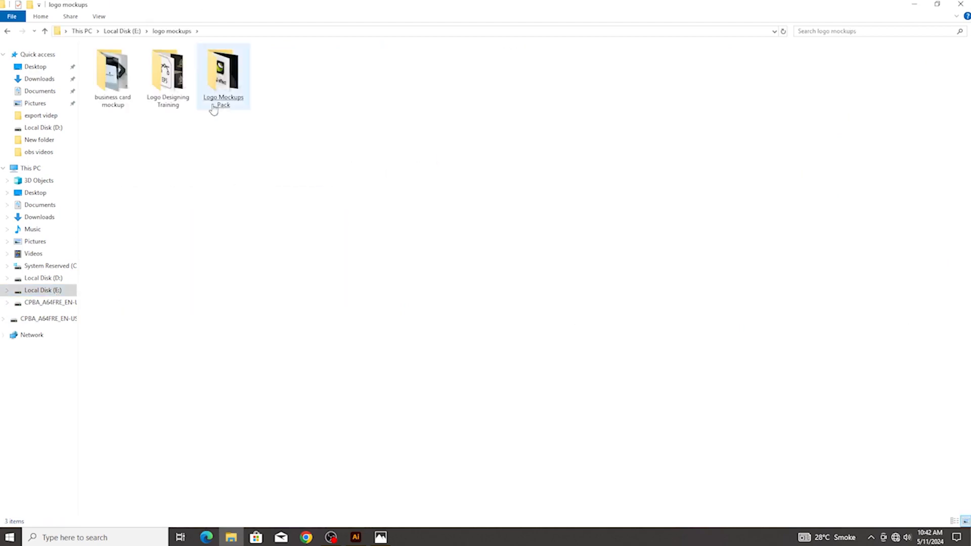
{"action": "scroll", "coordinate": [199, 158], "scroll_direction": "up", "scroll_amount": 5, "text": "ctrl"}
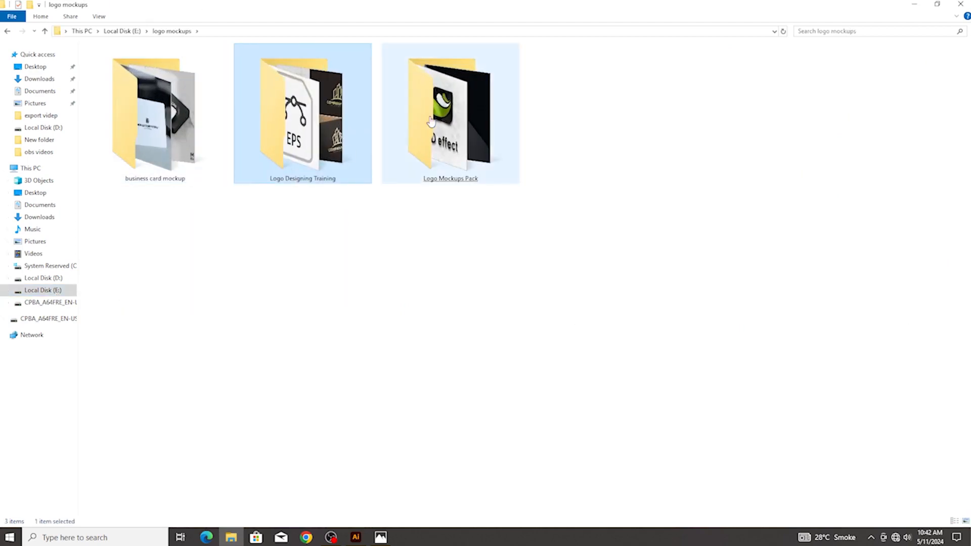
{"action": "double_click", "coordinate": [460, 142]}
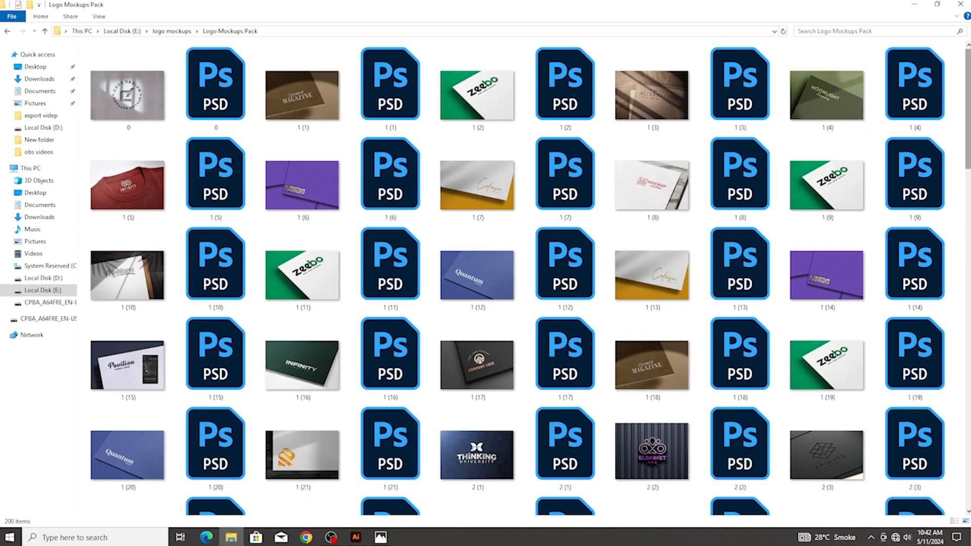
Browse the mockup previews and open the PSD files 2 (12) and 16 (6) in Photoshop
{"action": "scroll", "coordinate": [859, 106], "scroll_direction": "down", "scroll_amount": 5}
{"action": "scroll", "coordinate": [859, 106], "scroll_direction": "down", "scroll_amount": 3}
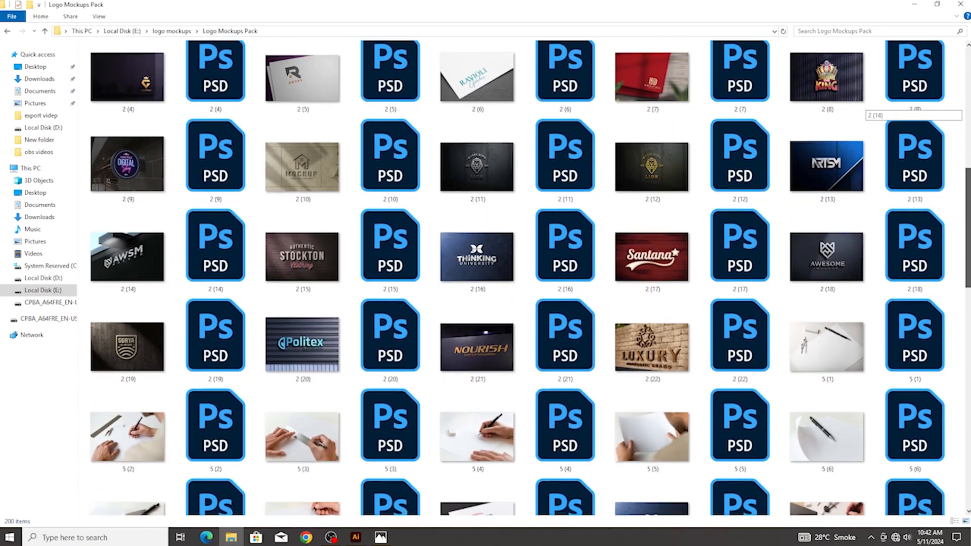
{"action": "scroll", "coordinate": [859, 106], "scroll_direction": "down", "scroll_amount": 1}
{"action": "scroll", "coordinate": [808, 152], "scroll_direction": "up", "scroll_amount": 2}
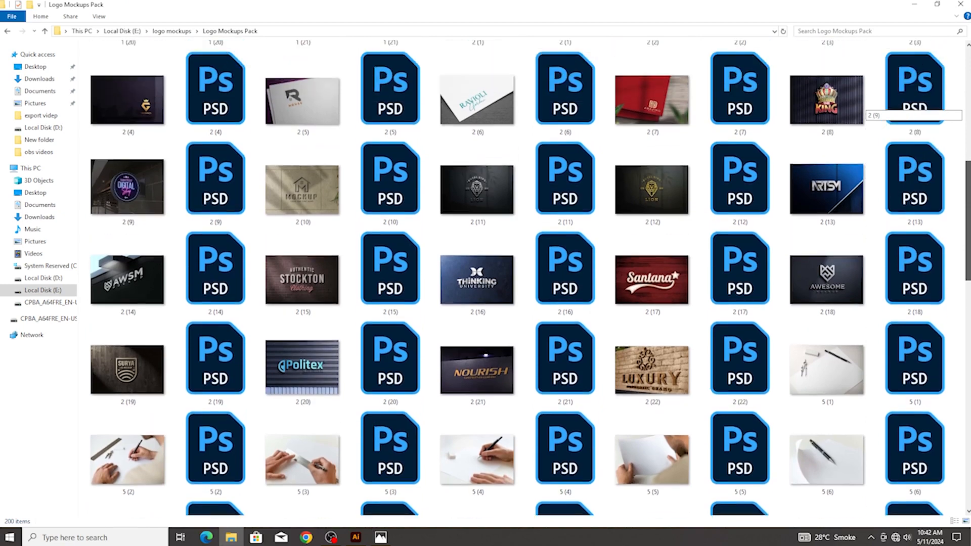
{"action": "left_click", "coordinate": [744, 199]}
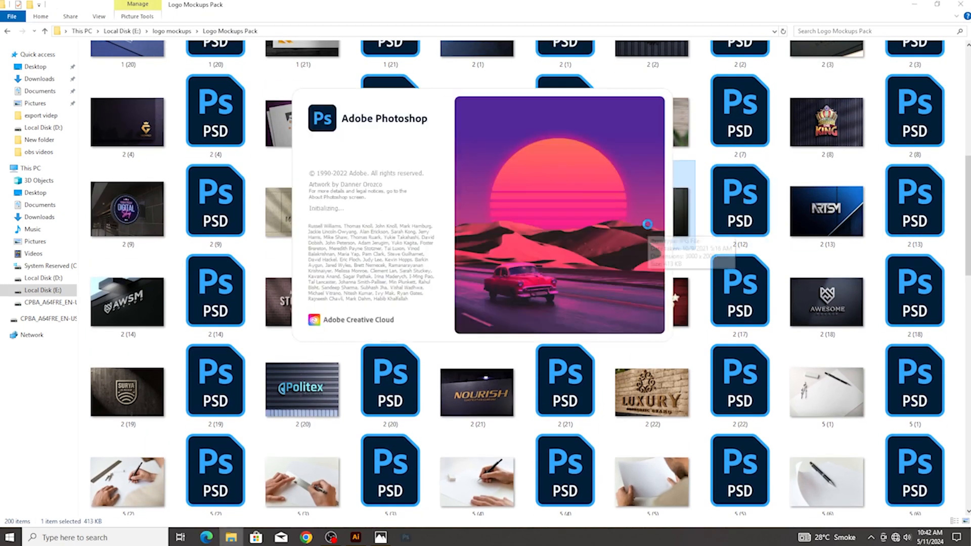
{"action": "scroll", "coordinate": [602, 292], "scroll_direction": "down", "scroll_amount": 20}
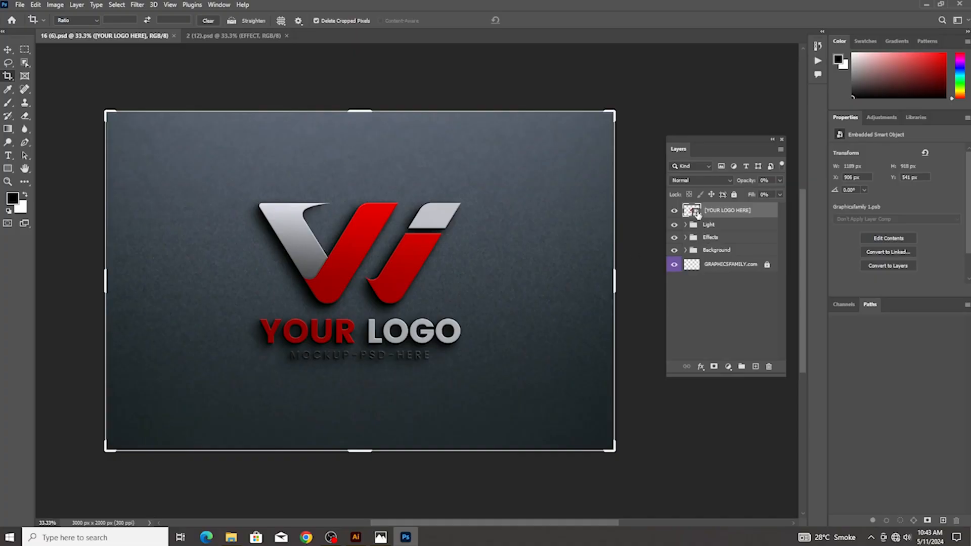
Open the contents of the [YOUR LOGO HERE] smart object in 16 (6).psd and paste the copied logo into it as pixels
{"action": "double_click", "coordinate": [695, 211]}
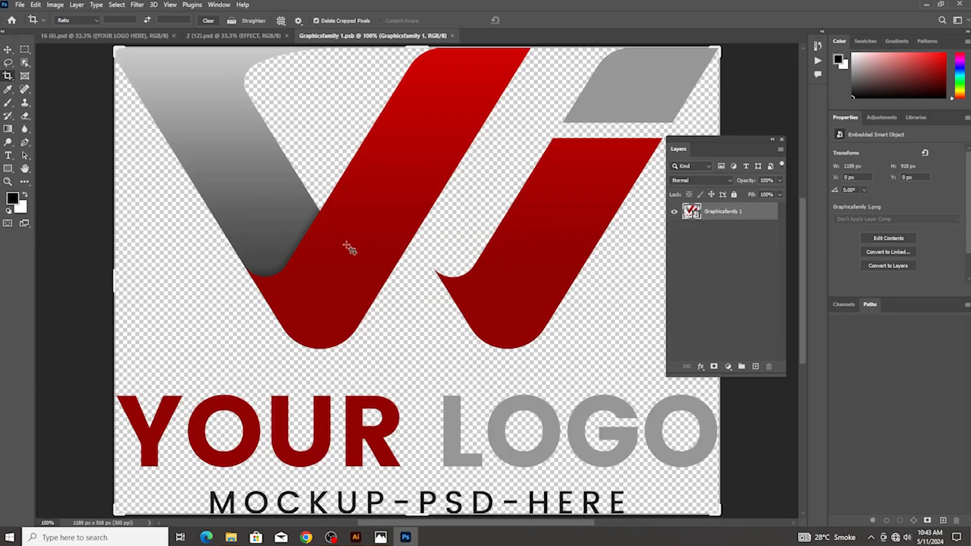
{"action": "left_click", "coordinate": [9, 51]}
{"action": "scroll", "coordinate": [309, 281], "scroll_direction": "down", "scroll_amount": 2}
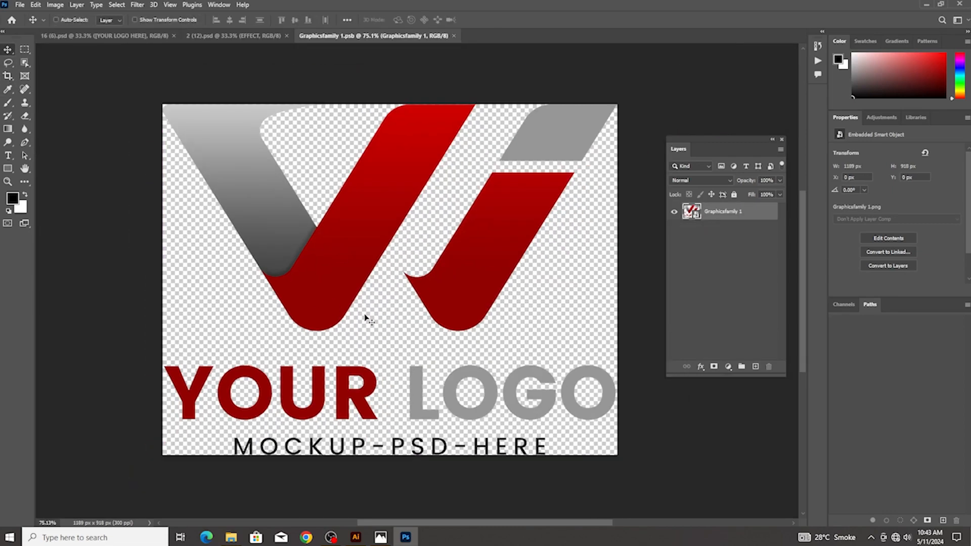
{"action": "key", "text": "ctrl+v"}
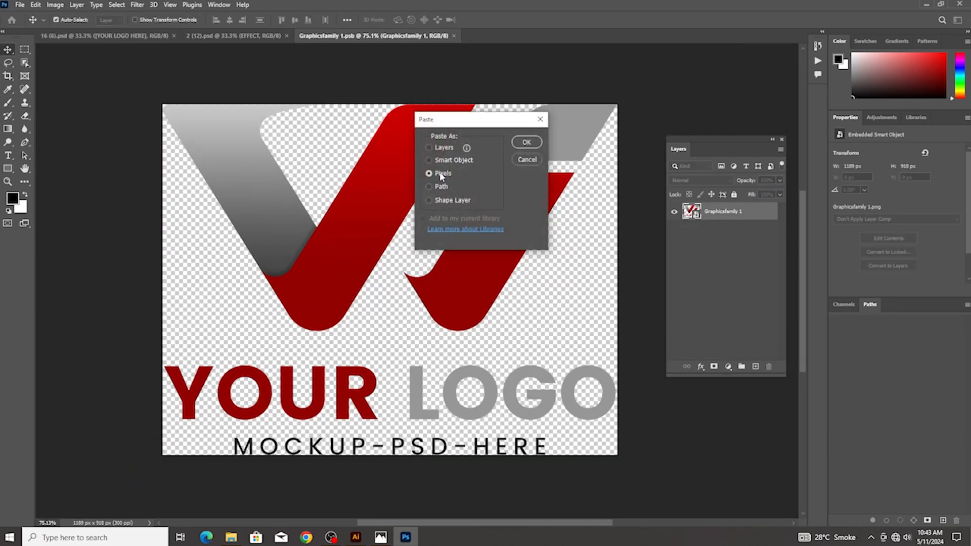
{"action": "left_click", "coordinate": [526, 143]}
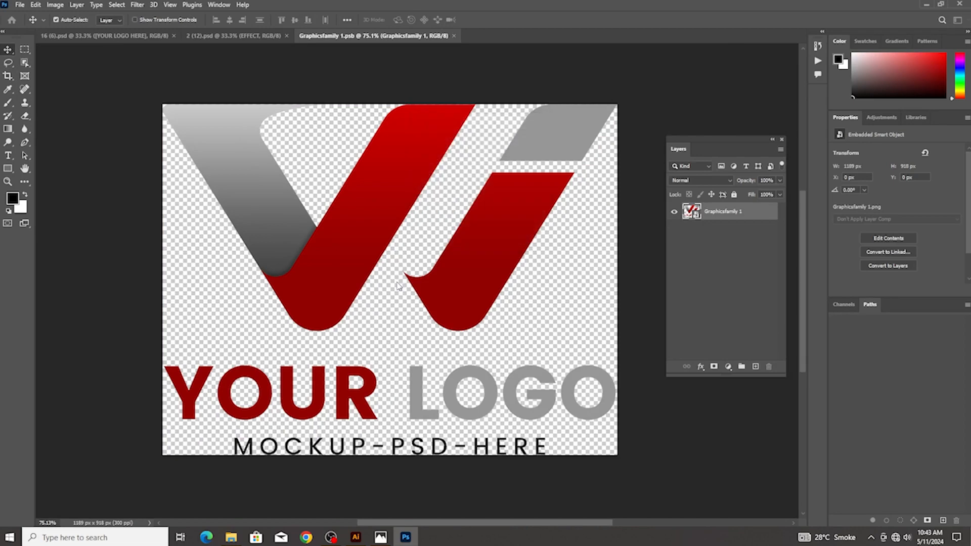
{"action": "key", "text": "Return"}
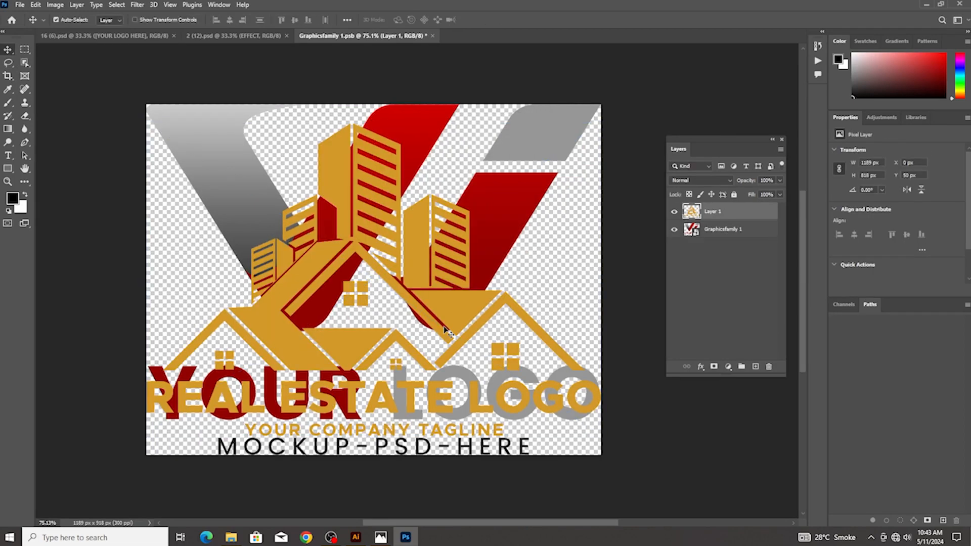
Hide the original Graphicsfamily 1 placeholder layer, save and close the smart object, and view the logo on the dark mockup
{"action": "left_click", "coordinate": [675, 231]}
{"action": "key", "text": "ctrl+s"}
{"action": "key", "text": "Return"}
{"action": "key", "text": "ctrl+w"}
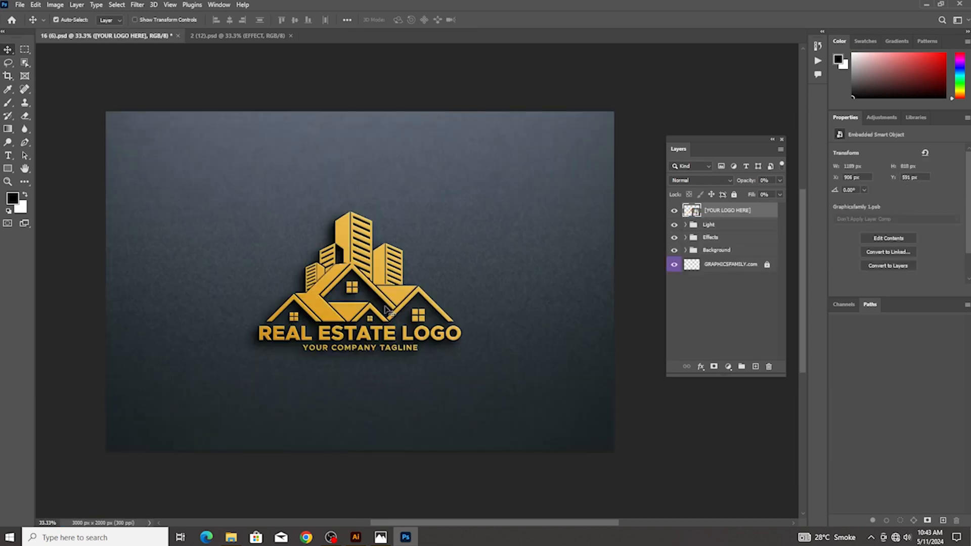
{"action": "scroll", "coordinate": [363, 333], "scroll_direction": "up", "scroll_amount": 3}
{"action": "scroll", "coordinate": [364, 304], "scroll_direction": "down", "scroll_amount": 3}
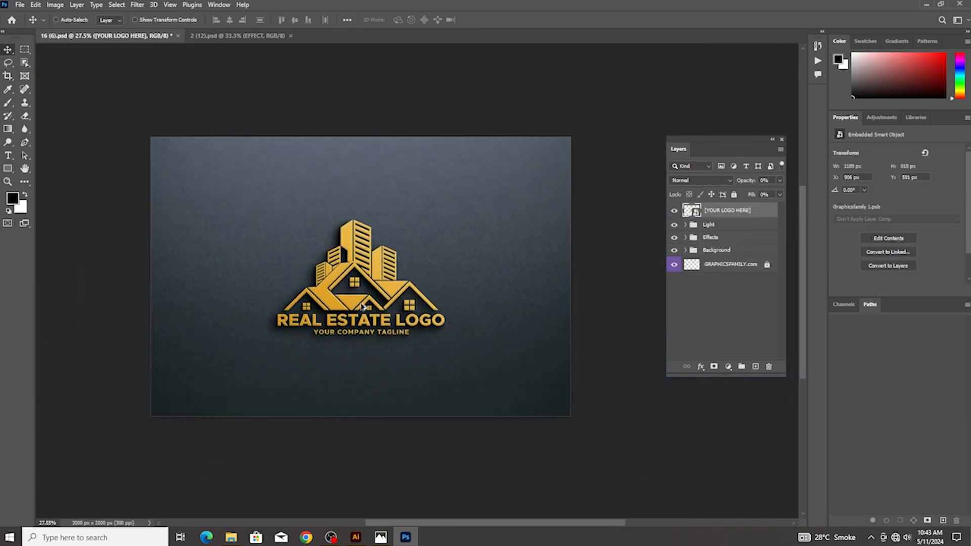
Open the contents of the LOGO HERE smart object in 2 (12).psd and paste the copied logo into it as pixels
{"action": "left_click", "coordinate": [236, 37]}
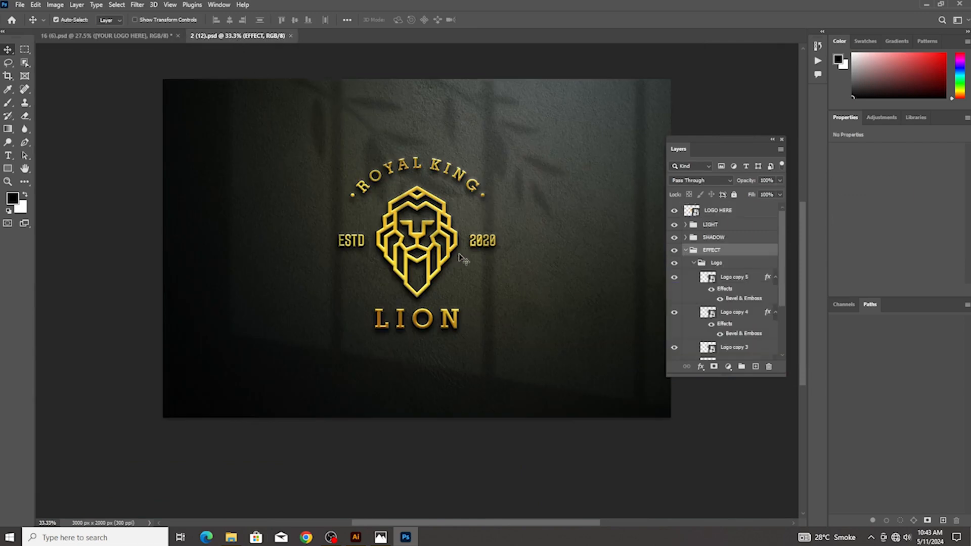
{"action": "left_click", "coordinate": [694, 211]}
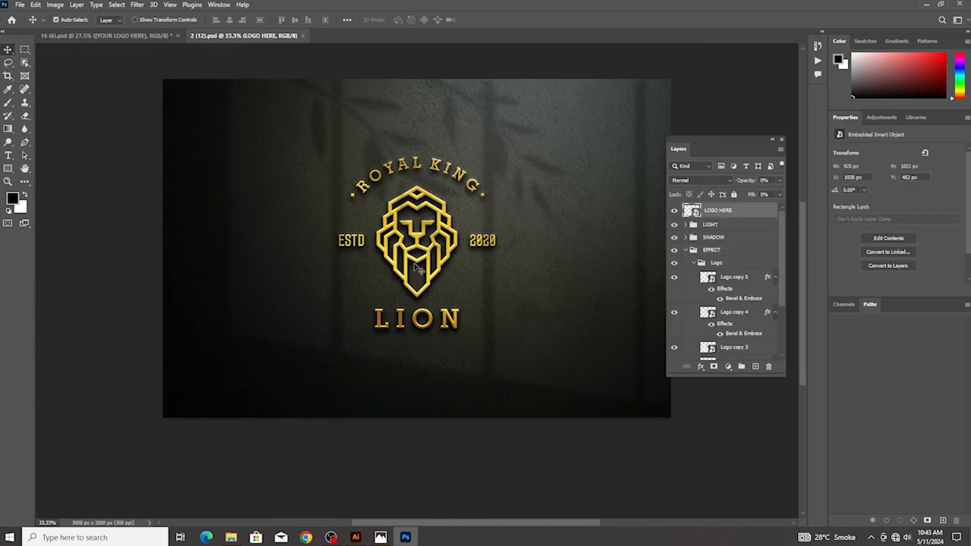
{"action": "double_click", "coordinate": [692, 212]}
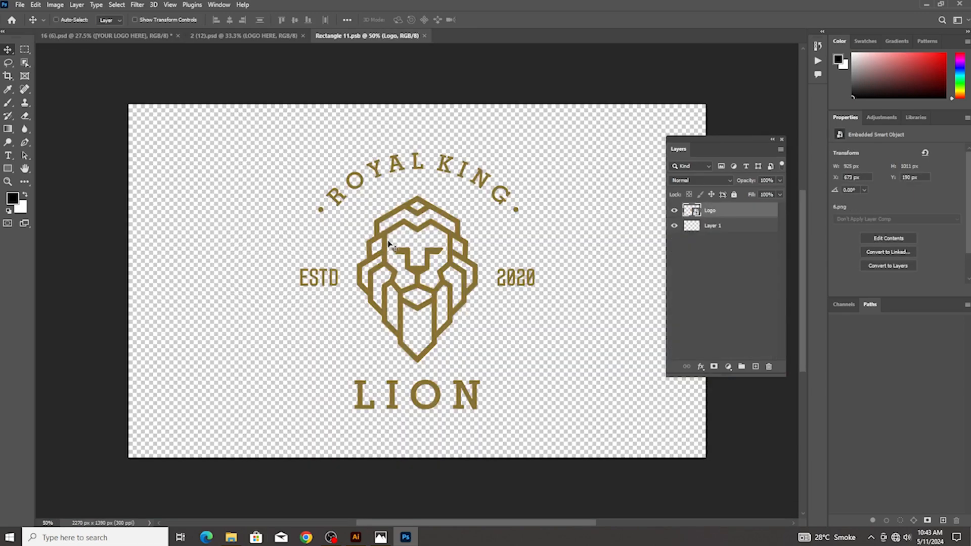
{"action": "left_click_drag", "start_coordinate": [441, 190], "coordinate": [443, 191]}
{"action": "left_click", "coordinate": [528, 141]}
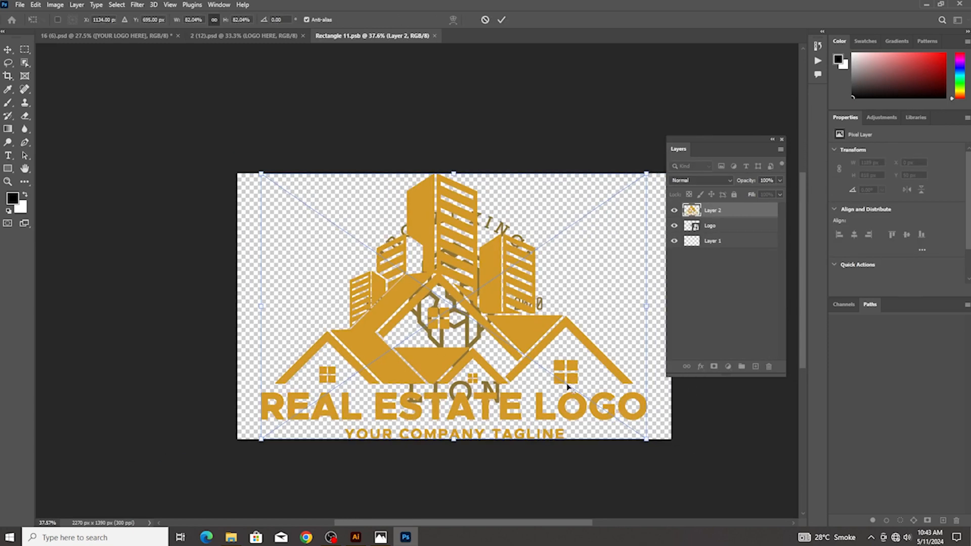
{"action": "key", "text": "Return"}
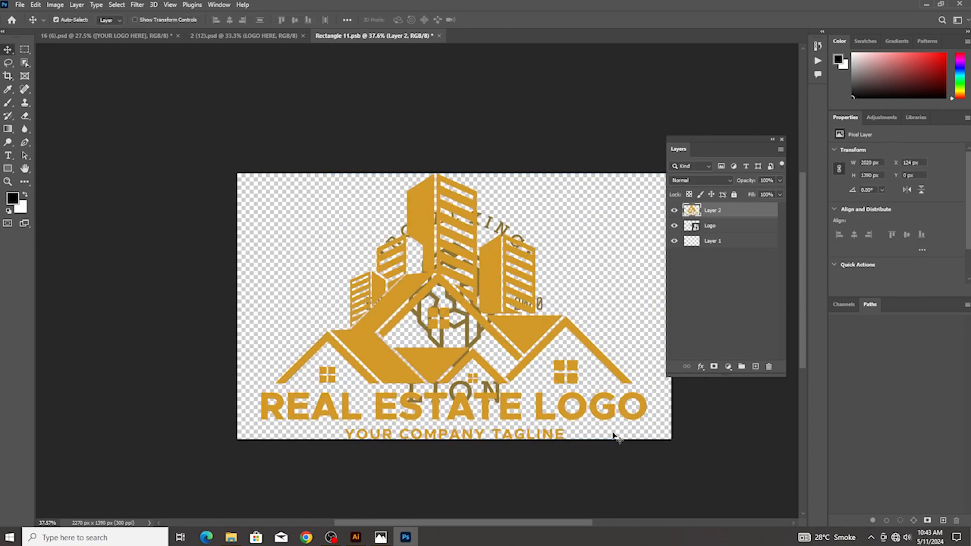
Hide the Logo and Layer 1 placeholder layers, save and close the smart object, and view the logo on the wall mockup
{"action": "left_click", "coordinate": [674, 241]}
{"action": "key", "text": "ctrl+s"}
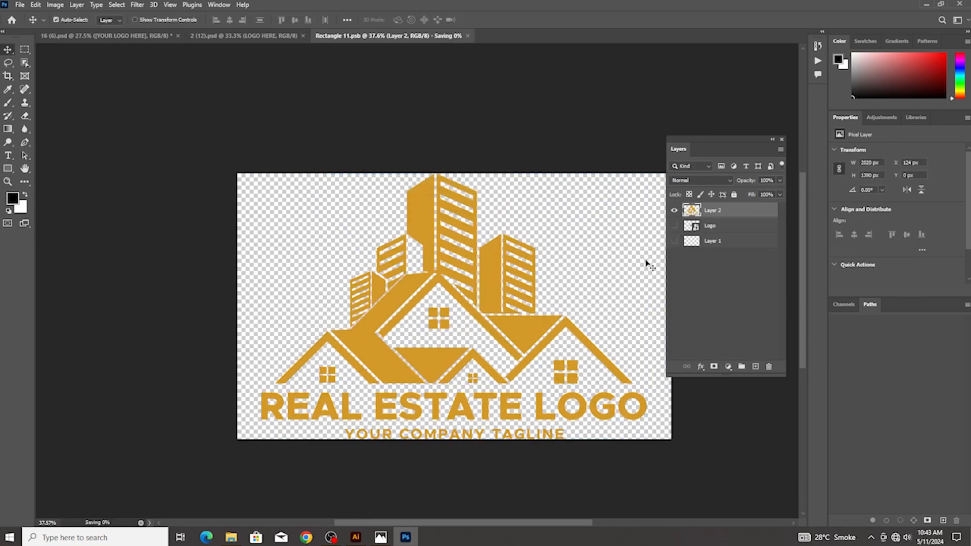
{"action": "key", "text": "ctrl+w"}
{"action": "scroll", "coordinate": [432, 299], "scroll_direction": "down", "scroll_amount": 2}
{"action": "scroll", "coordinate": [386, 245], "scroll_direction": "up", "scroll_amount": 4}
{"action": "scroll", "coordinate": [386, 246], "scroll_direction": "down", "scroll_amount": 2}
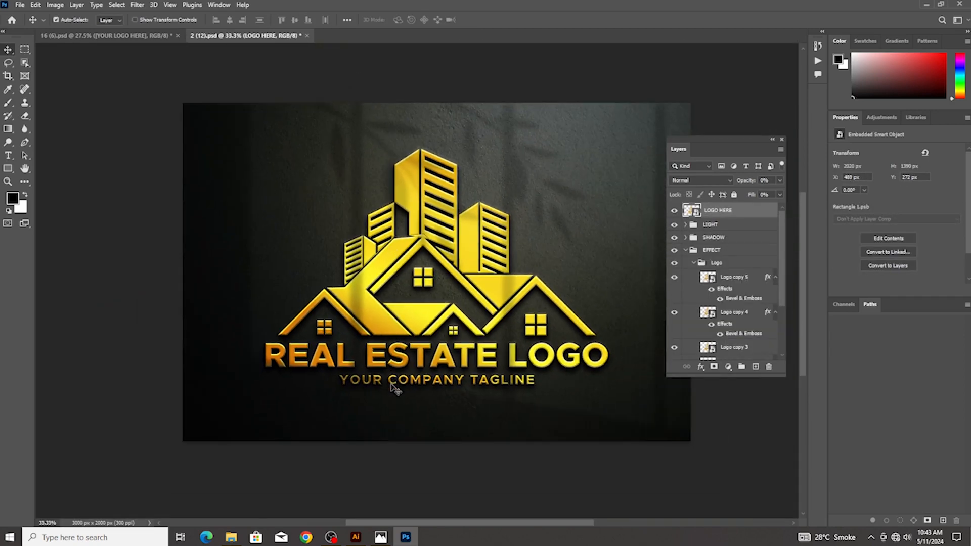
Switch to Illustrator, ungroup the logo artwork twice, and delete the stray sliver at the peak of the main house roof
{"action": "left_click", "coordinate": [355, 536]}
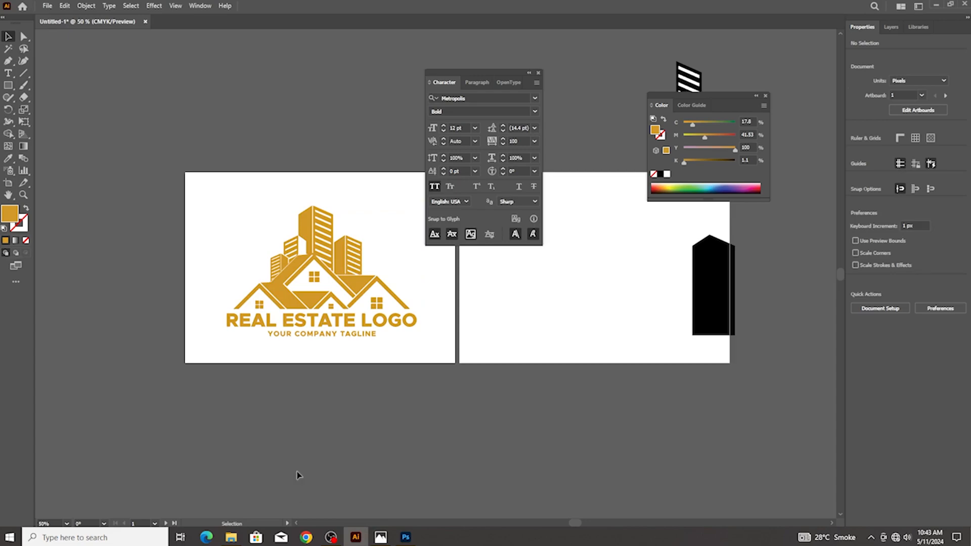
{"action": "scroll", "coordinate": [310, 295], "scroll_direction": "up", "scroll_amount": 5}
{"action": "right_click", "coordinate": [336, 211]}
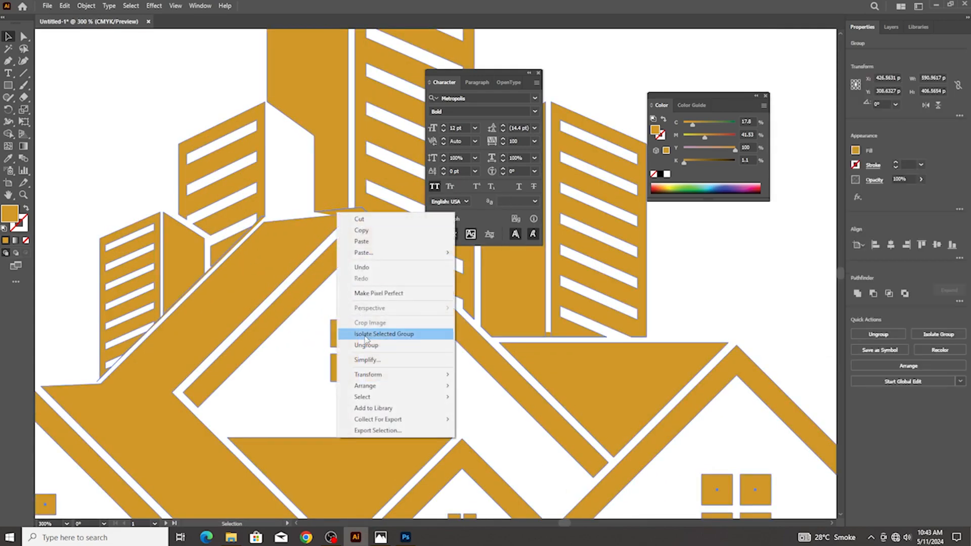
{"action": "left_click", "coordinate": [366, 345]}
{"action": "left_click", "coordinate": [364, 243]}
{"action": "right_click", "coordinate": [363, 219]}
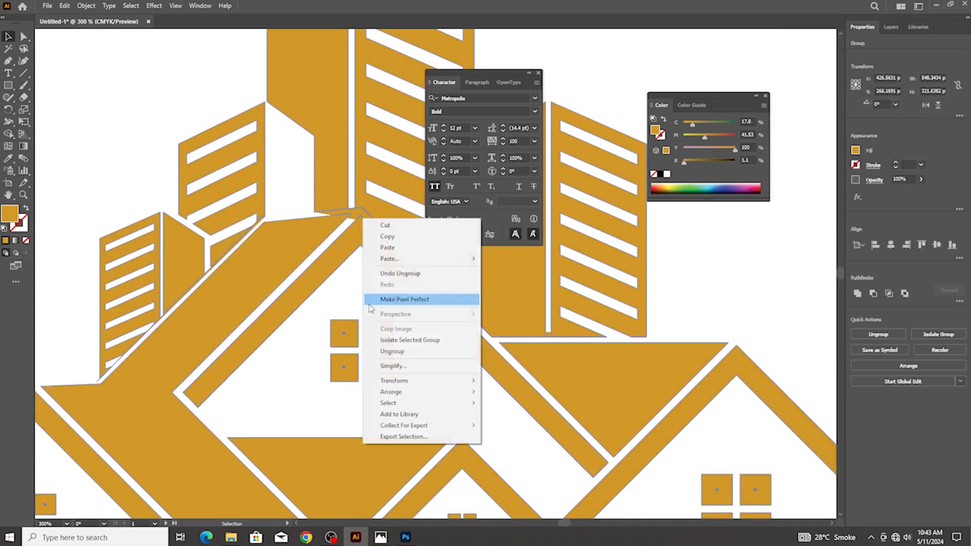
{"action": "left_click", "coordinate": [397, 351]}
{"action": "left_click", "coordinate": [354, 220]}
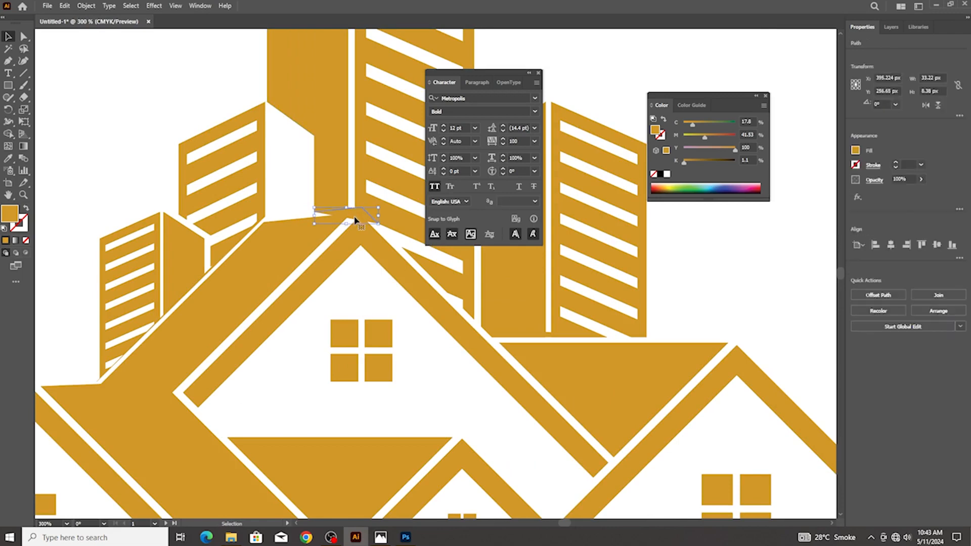
{"action": "key", "text": "Delete"}
Select the whole real-estate logo with its text, group it again, and copy it
{"action": "scroll", "coordinate": [357, 217], "scroll_direction": "down", "scroll_amount": 4}
{"action": "left_click_drag", "start_coordinate": [195, 122], "coordinate": [504, 350]}
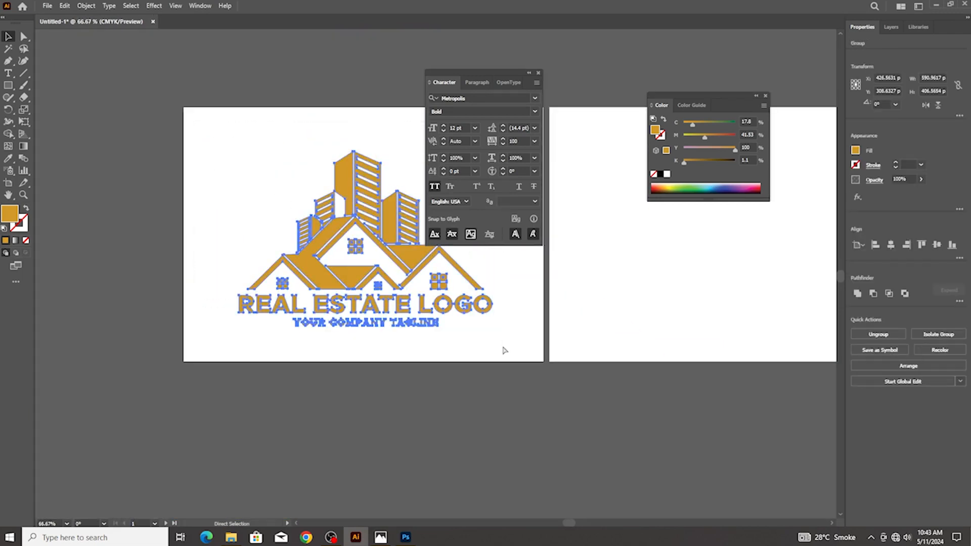
{"action": "key", "text": "v"}
Switch to File Explorer, look through the Logo Mockups Pack previews, and open the business card mockup folder
{"action": "left_click", "coordinate": [231, 537]}
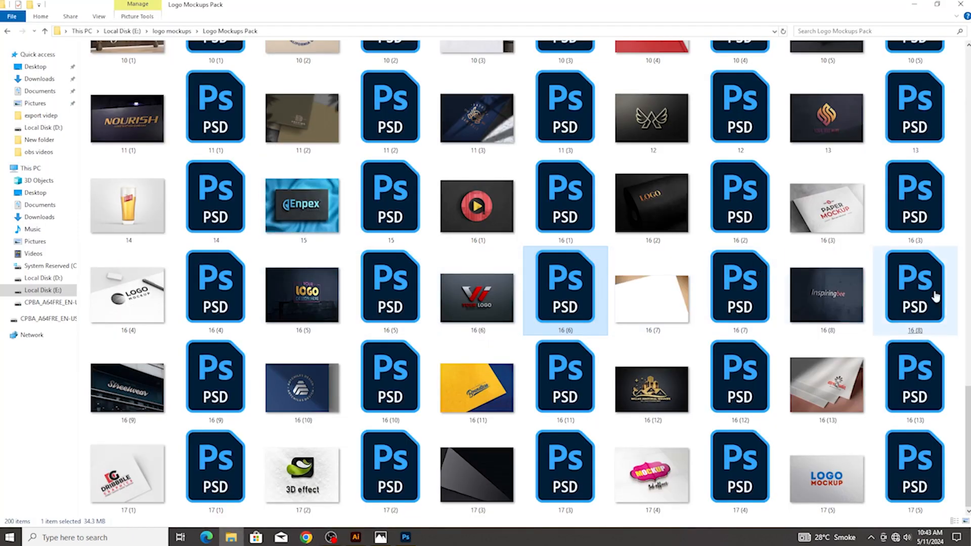
{"action": "scroll", "coordinate": [859, 404], "scroll_direction": "up", "scroll_amount": 8}
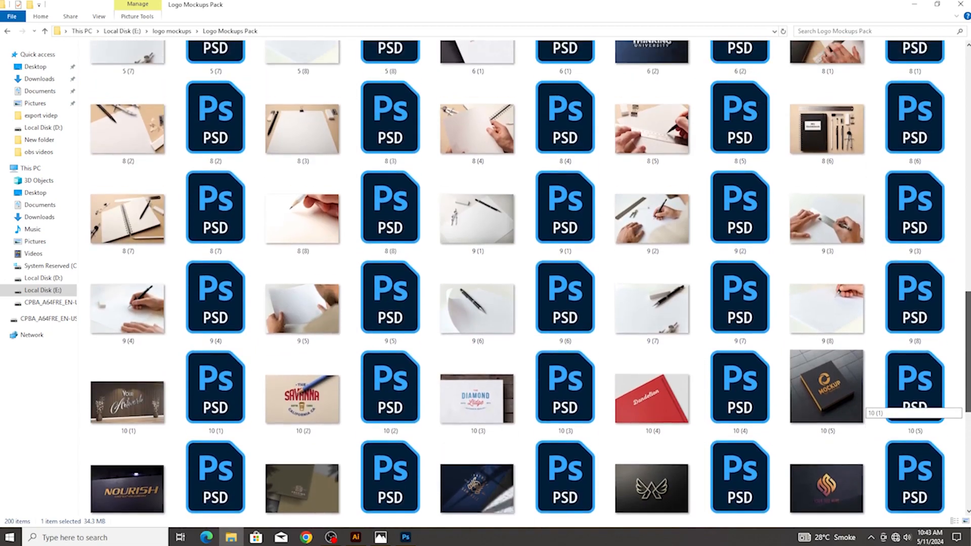
{"action": "left_click_drag", "start_coordinate": [967, 328], "coordinate": [967, 260]}
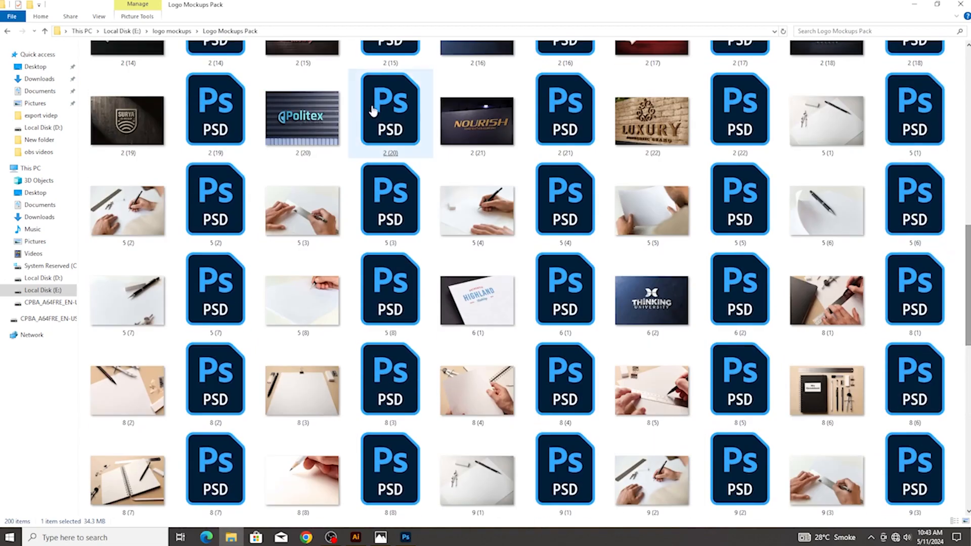
{"action": "left_click", "coordinate": [8, 31]}
{"action": "left_click", "coordinate": [179, 108]}
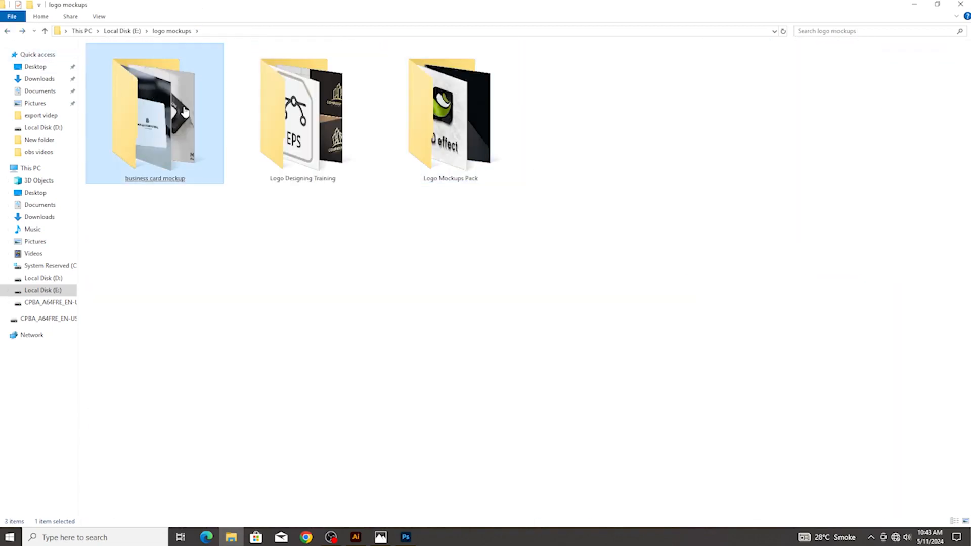
{"action": "double_click", "coordinate": [148, 119]}
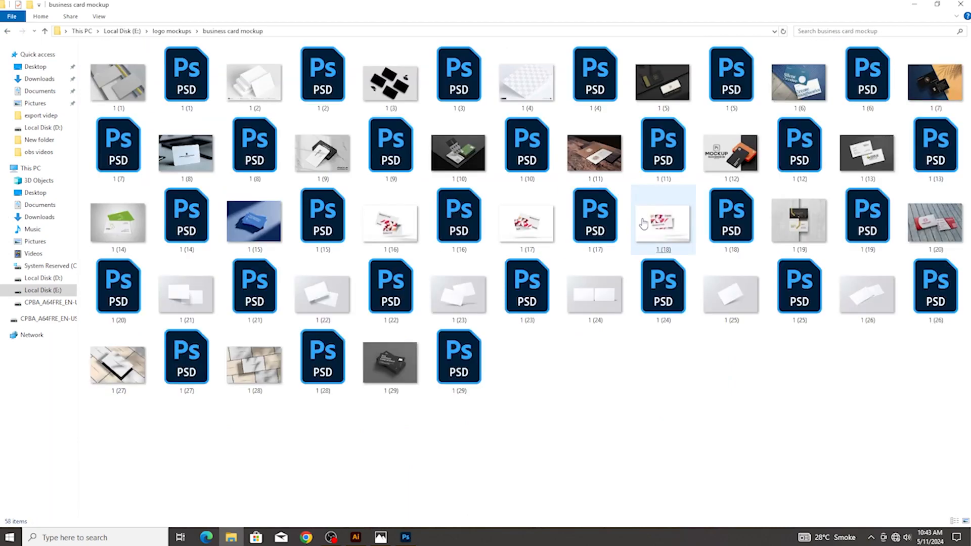
Return to the Logo Mockups Pack folder, browse its previews, and open the PSD file 16 (1) in Photoshop
{"action": "left_click", "coordinate": [9, 31]}
{"action": "double_click", "coordinate": [458, 113]}
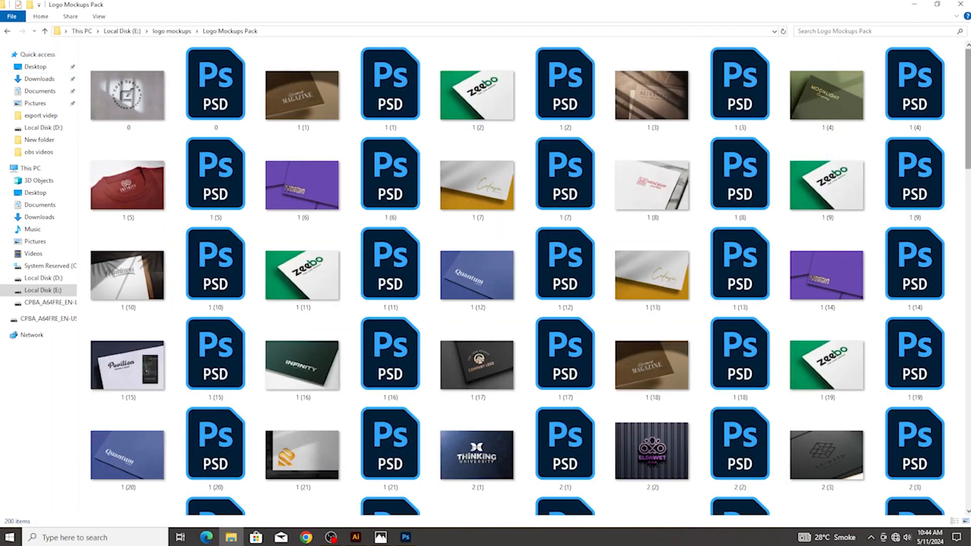
{"action": "scroll", "coordinate": [865, 121], "scroll_direction": "down", "scroll_amount": 5}
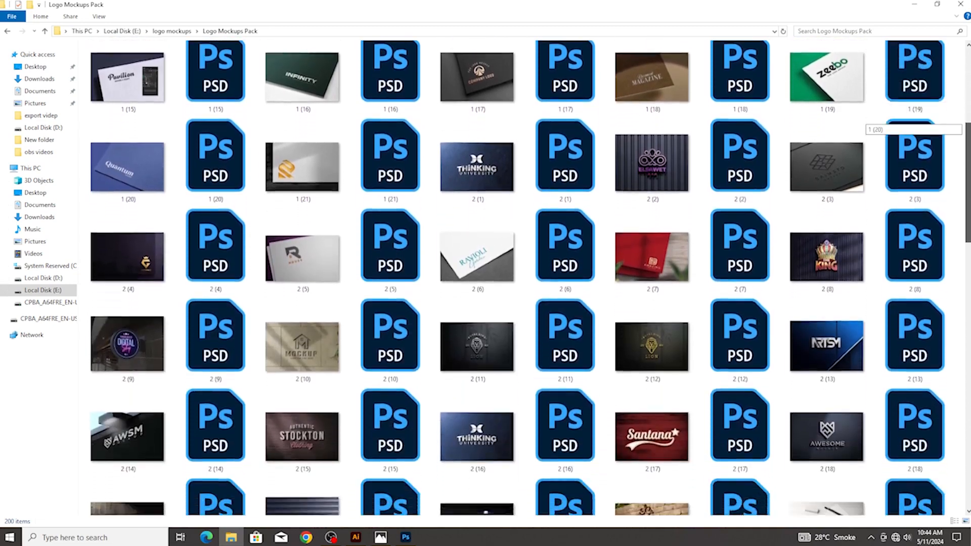
{"action": "scroll", "coordinate": [864, 124], "scroll_direction": "down", "scroll_amount": 10}
{"action": "scroll", "coordinate": [864, 124], "scroll_direction": "down", "scroll_amount": 7}
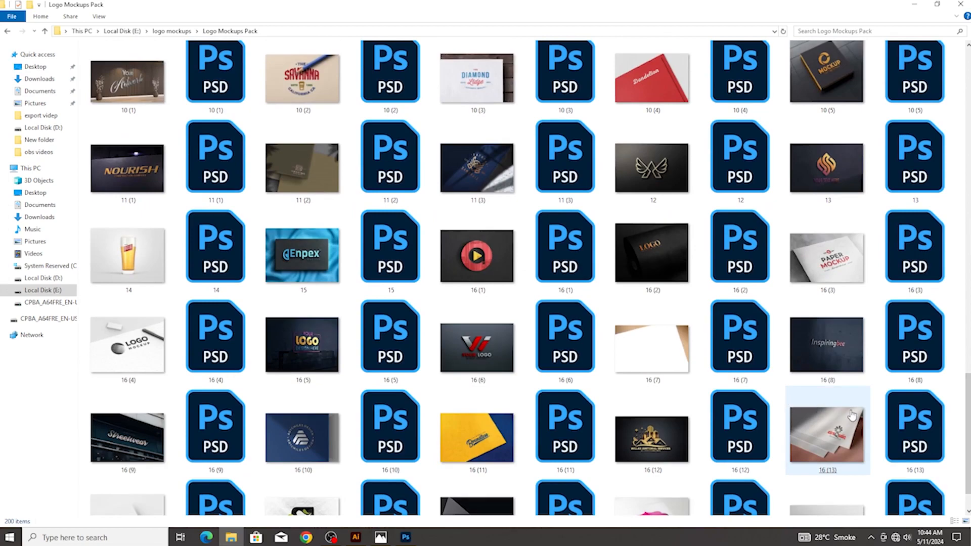
{"action": "scroll", "coordinate": [851, 414], "scroll_direction": "up", "scroll_amount": 10}
{"action": "double_click", "coordinate": [558, 212]}
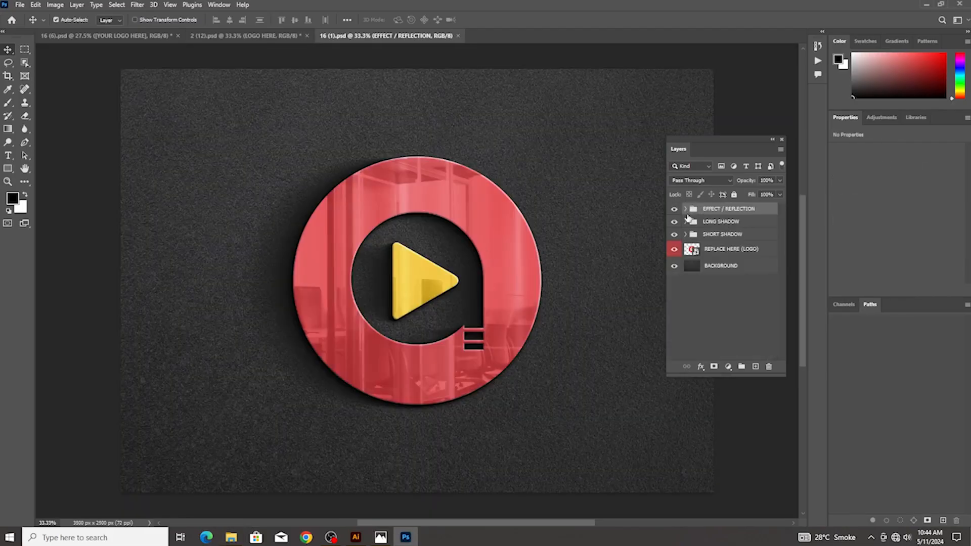
Expand the EFFECT / REFLECTION group in 16 (1).psd and open the contents of its upper EFFECT smart object
{"action": "left_click", "coordinate": [685, 208]}
{"action": "left_click", "coordinate": [703, 225]}
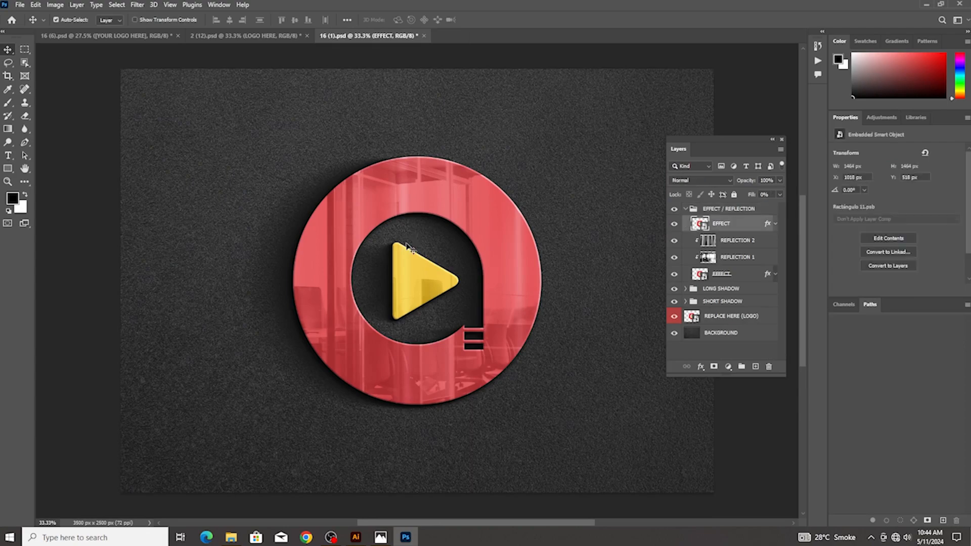
{"action": "double_click", "coordinate": [701, 225]}
{"action": "key", "text": "ctrl+v"}
{"action": "left_click", "coordinate": [527, 143]}
{"action": "left_click_drag", "start_coordinate": [465, 314], "coordinate": [572, 387]}
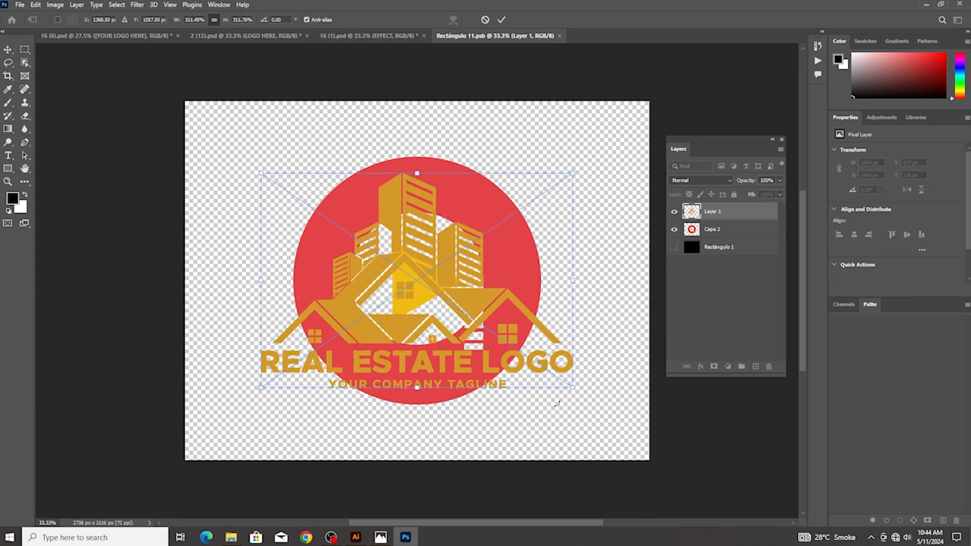
{"action": "key", "text": "Escape"}
Paste the copied logo into the smart object as pixels and enlarge it to about 1991 × 1371 px over the red placeholder
{"action": "key", "text": "ctrl+v"}
{"action": "left_click_drag", "start_coordinate": [470, 319], "coordinate": [584, 396]}
{"action": "key", "text": "Return"}
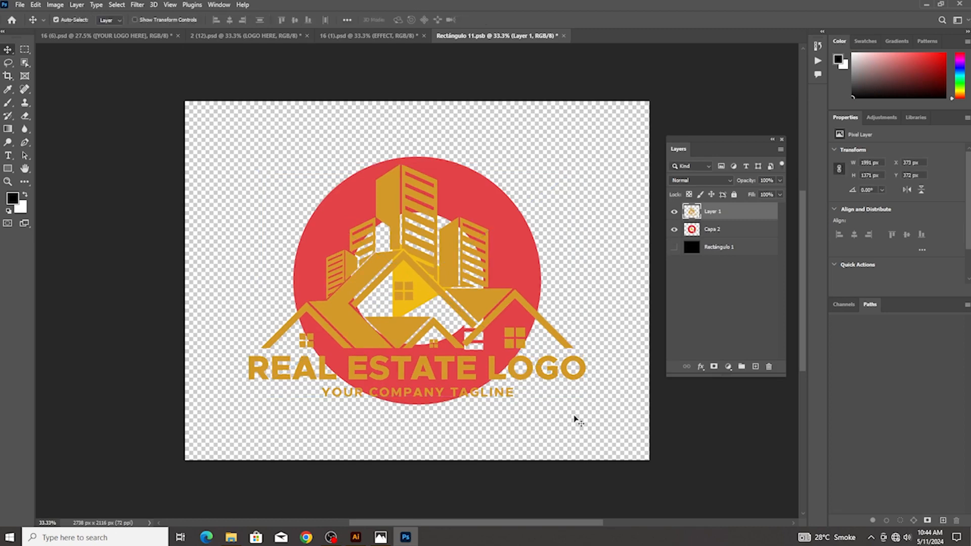
Hide the Capa 2 placeholder layer and close the smart object, saving its changes to the mockup
{"action": "left_click", "coordinate": [674, 230]}
{"action": "key", "text": "ctrl+w"}
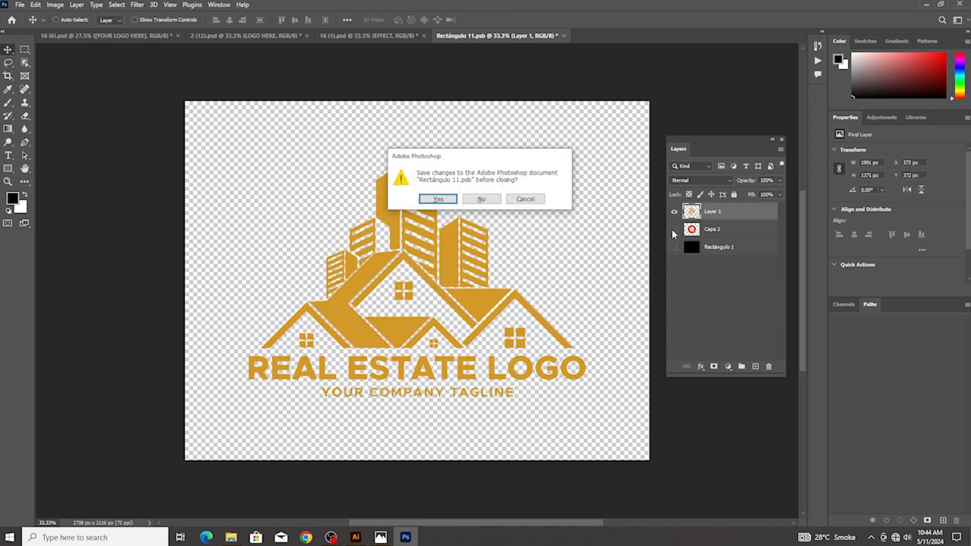
{"action": "key", "text": "Return"}
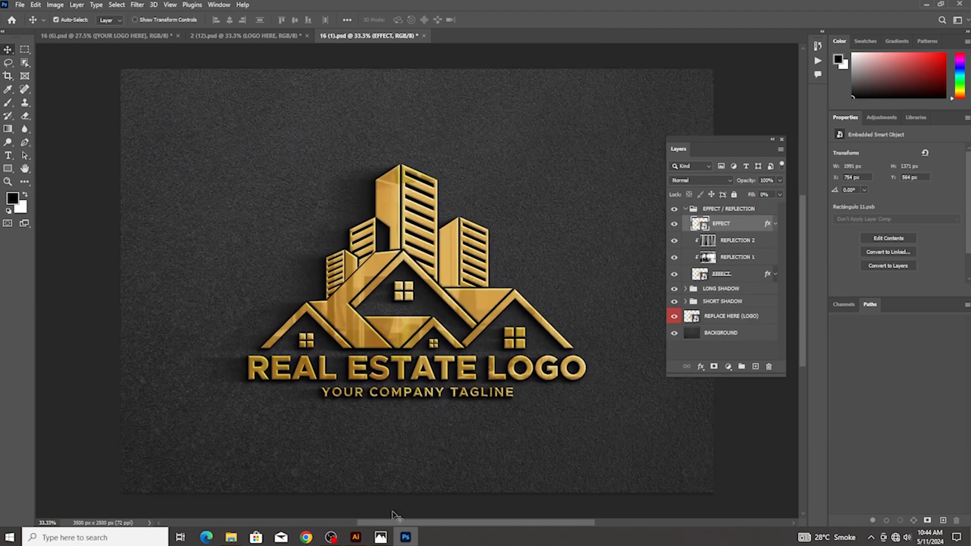
Switch to Illustrator, recolor the selected logo's fill to hex FFB000, and copy it
{"action": "left_click", "coordinate": [356, 536]}
{"action": "double_click", "coordinate": [7, 223]}
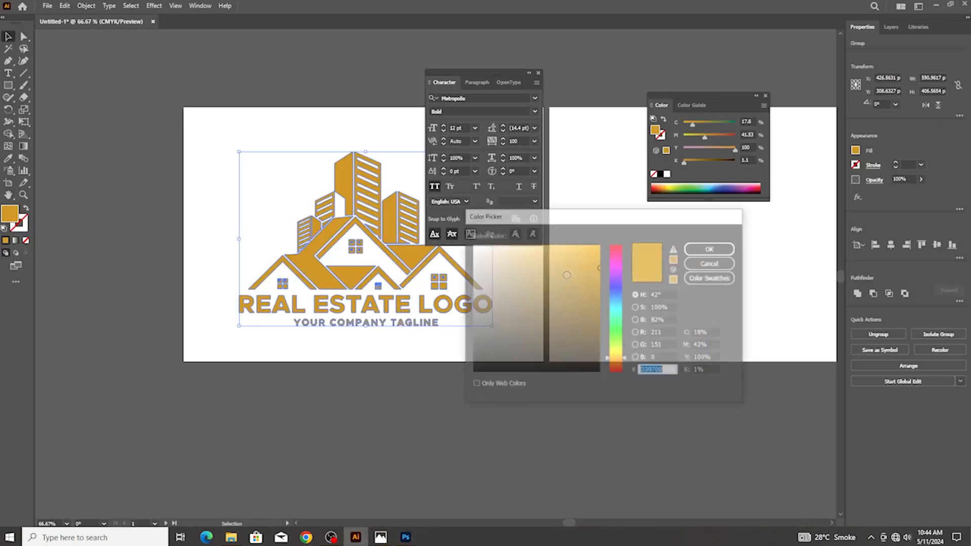
{"action": "type", "text": "FFB000"}
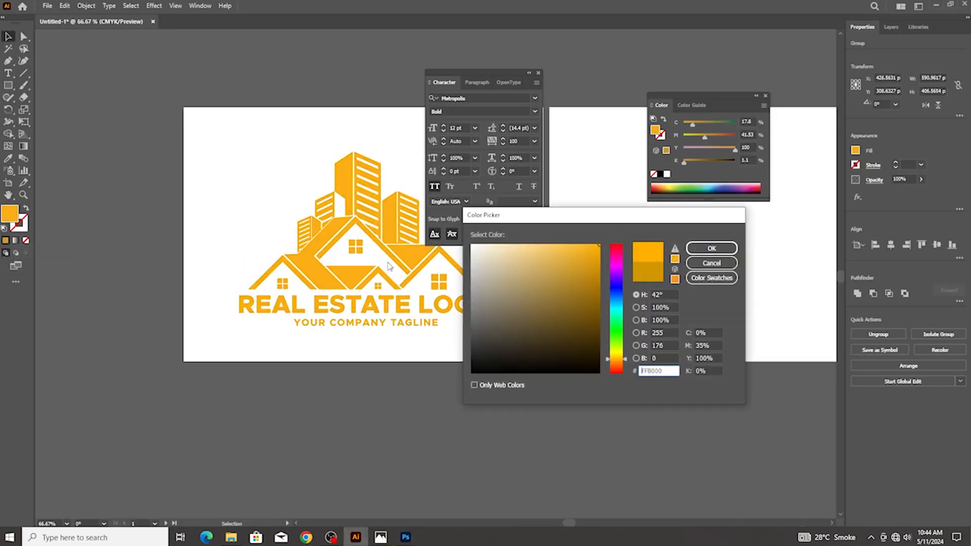
{"action": "left_click", "coordinate": [711, 247]}
{"action": "key", "text": "a"}
{"action": "key", "text": "v"}
Return to Photoshop, reopen the EFFECT smart object in 16 (1).psd, and paste the recolored logo enlarged over the previous one
{"action": "left_click", "coordinate": [405, 537]}
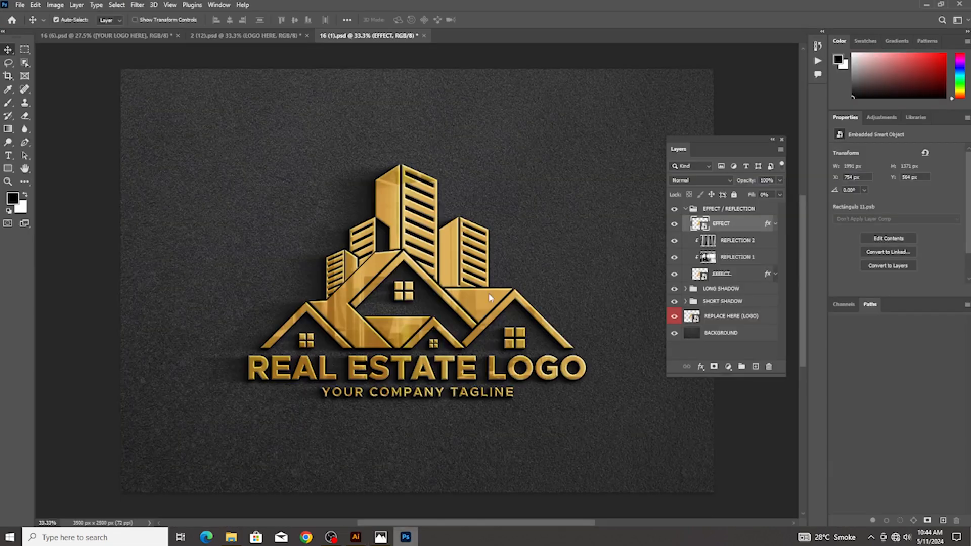
{"action": "double_click", "coordinate": [703, 225]}
{"action": "key", "text": "ctrl+v"}
{"action": "key", "text": "ctrl+minus"}
{"action": "left_click_drag", "start_coordinate": [461, 306], "coordinate": [544, 390]}
{"action": "key", "text": "Return"}
Hide the previous logo layer, save and close the smart object, and view the brighter gold logo on the whole mockup
{"action": "left_click", "coordinate": [673, 230]}
{"action": "key", "text": "ctrl+s"}
{"action": "key", "text": "ctrl+w"}
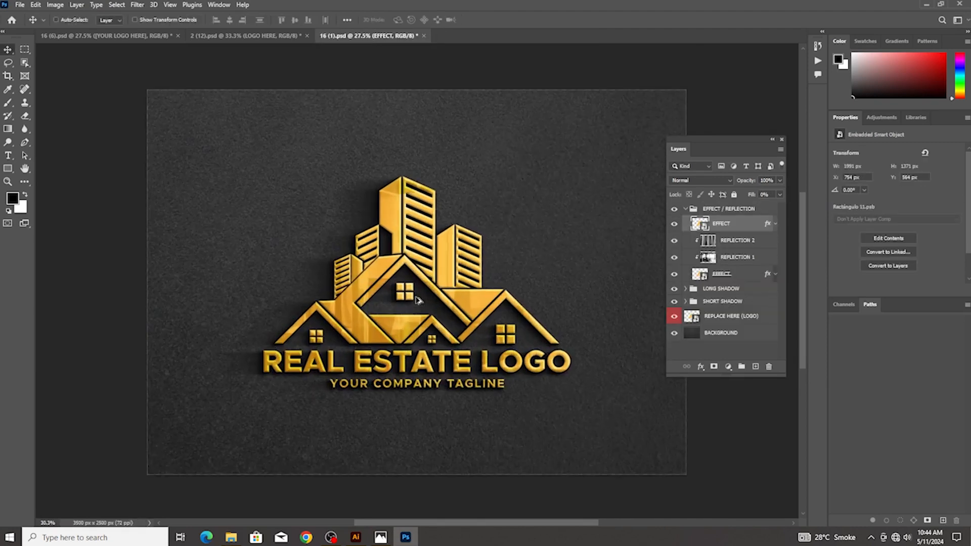
{"action": "key", "text": "ctrl+minus"}
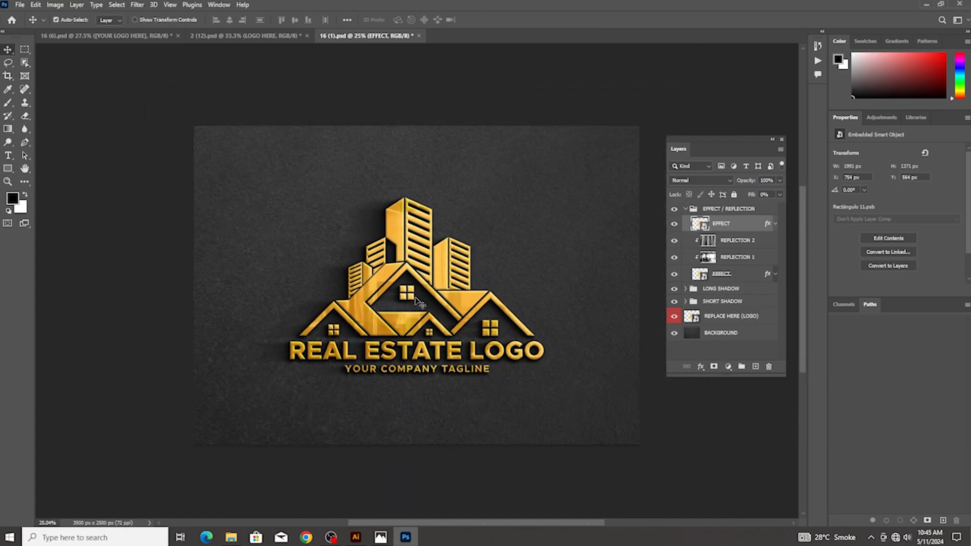